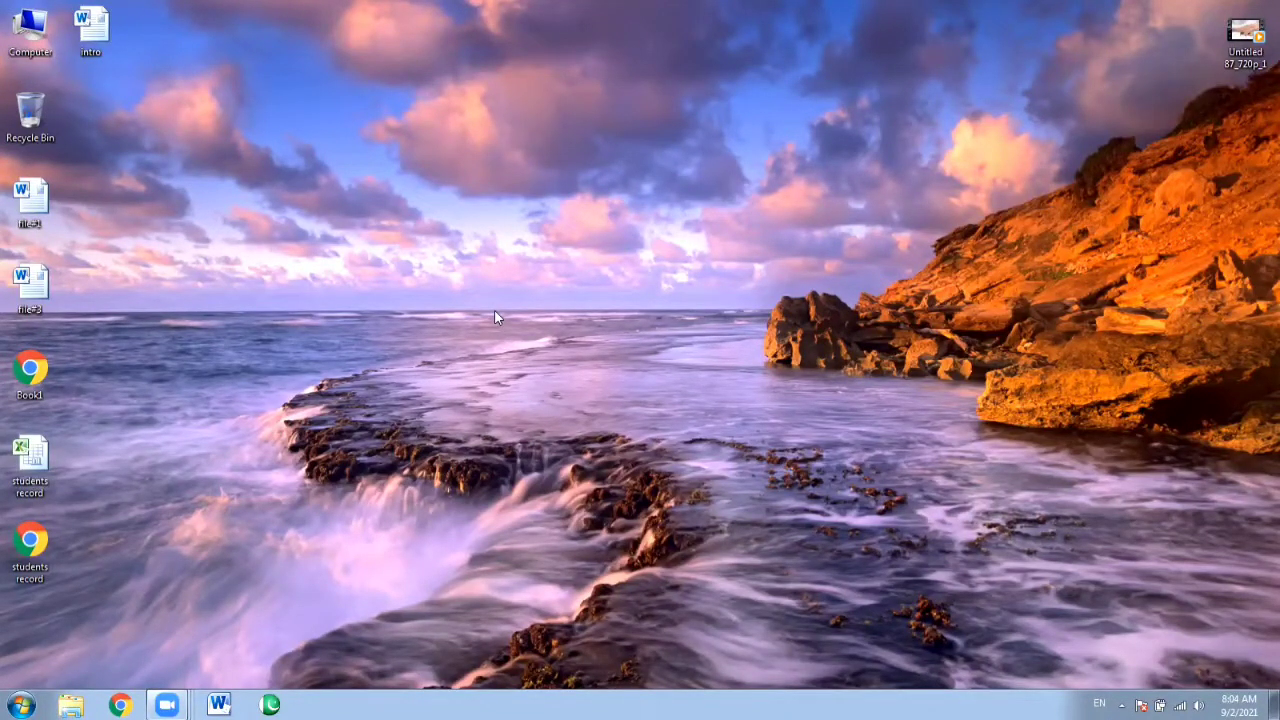
# Open the students record Excel workbook from the desktop and dismiss the Office activation notice
pyautogui.doubleClick(43, 455)
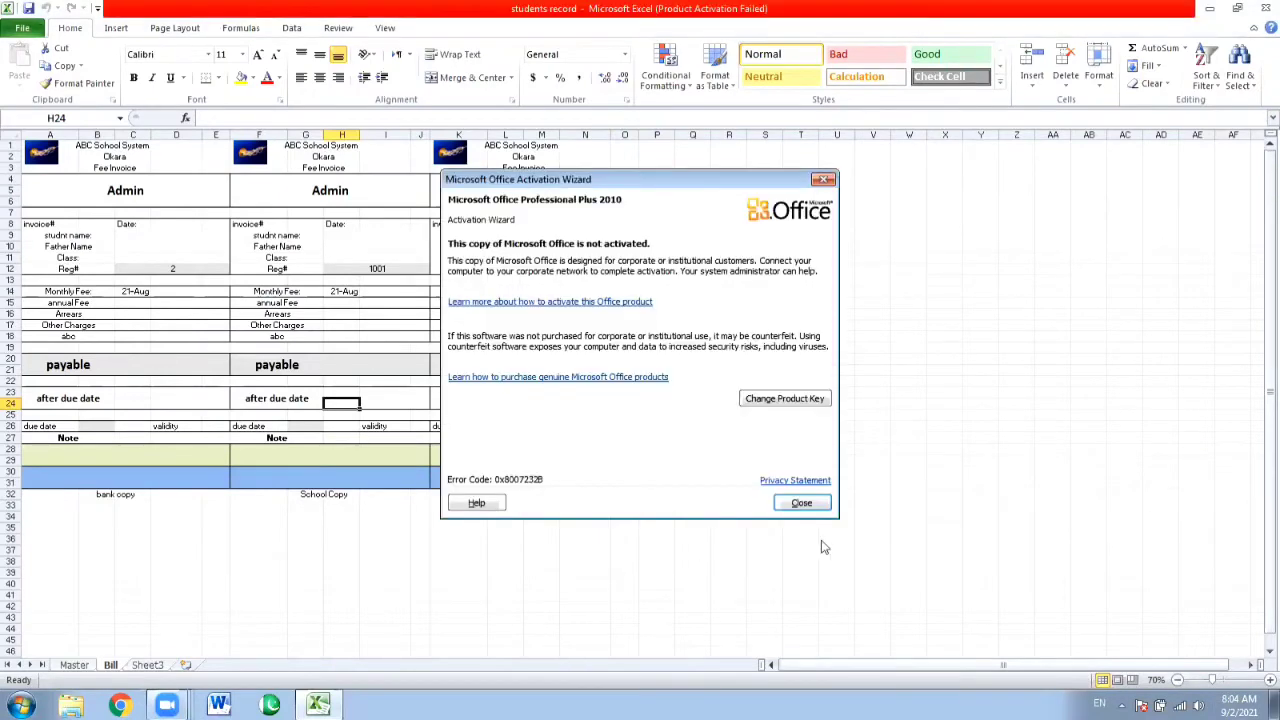
pyautogui.click(802, 503)
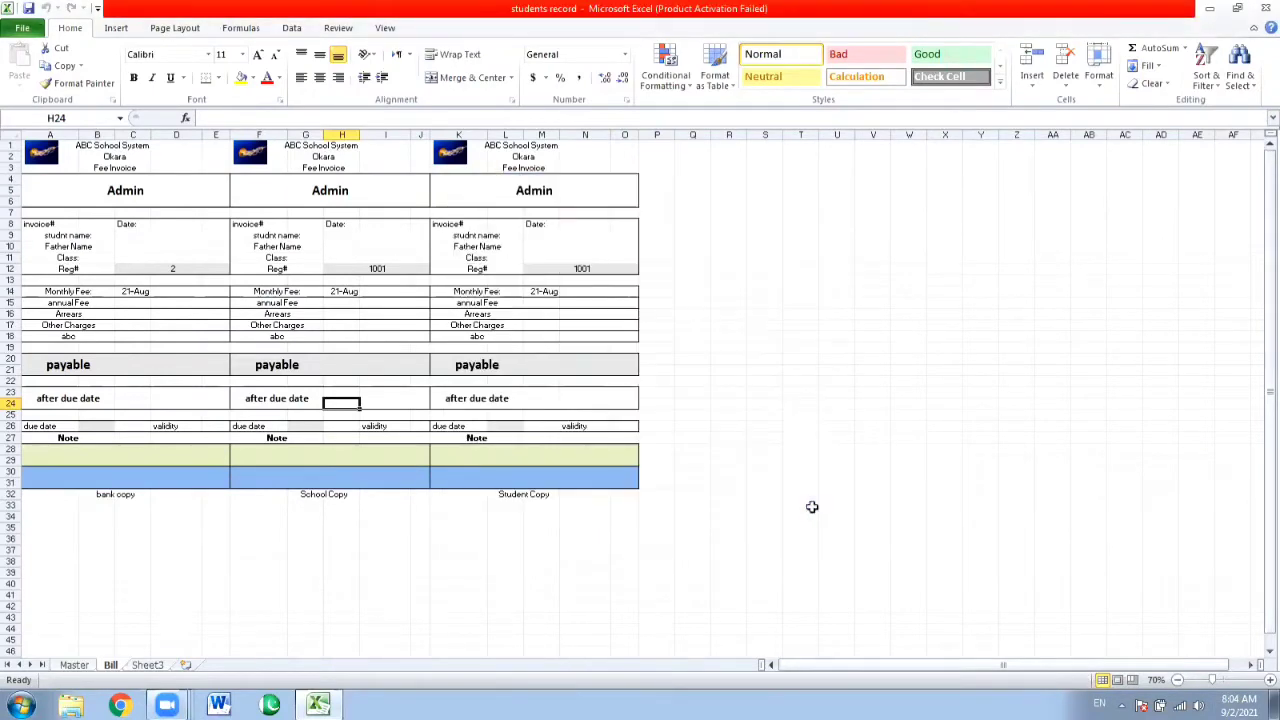
# Enter invoice number 1 in cell B8 of the bank copy on the Bill sheet
pyautogui.click(1267, 680)
pyautogui.click(1267, 680)
pyautogui.click(1267, 680)
pyautogui.click(1267, 680)
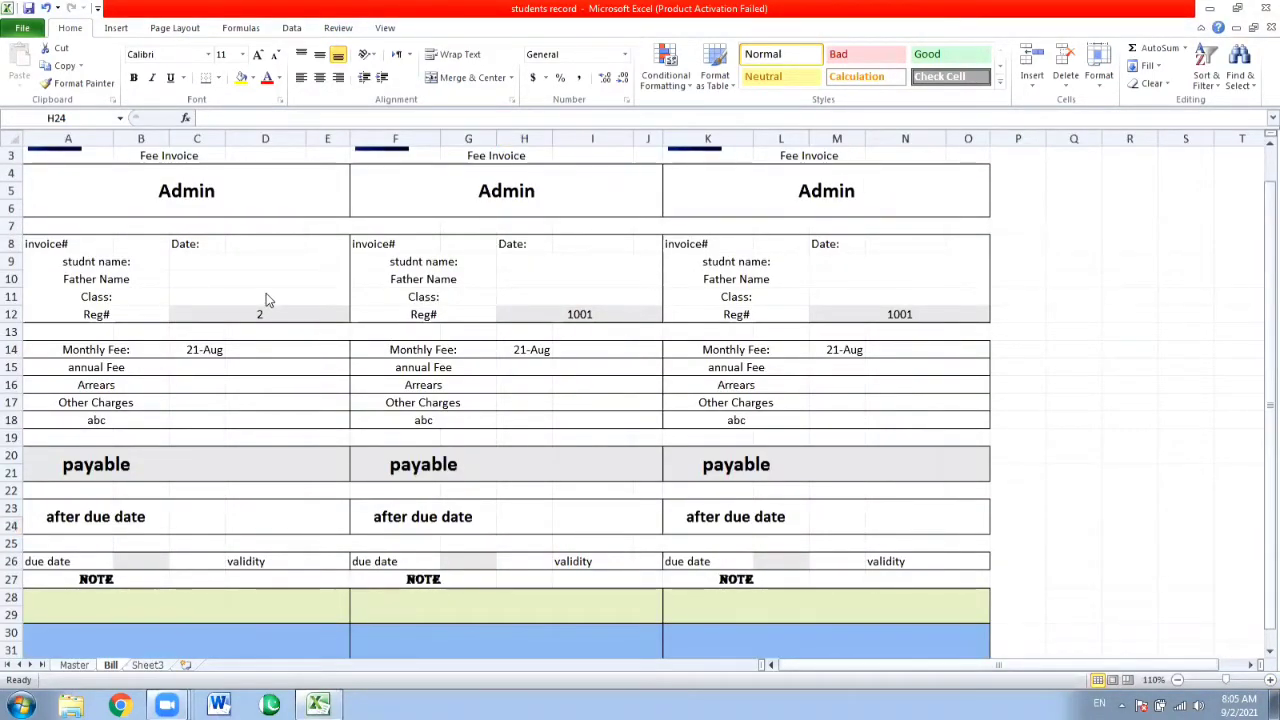
pyautogui.press('Up')
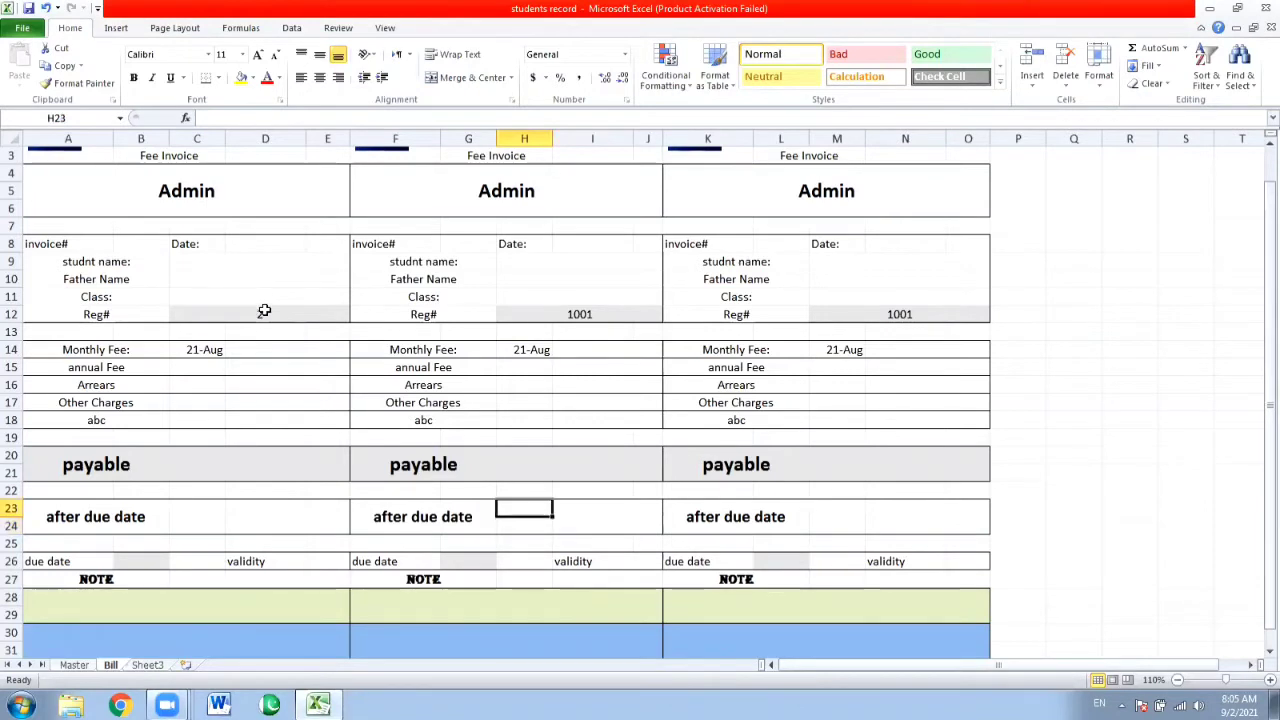
pyautogui.click(264, 311)
pyautogui.press('Up')
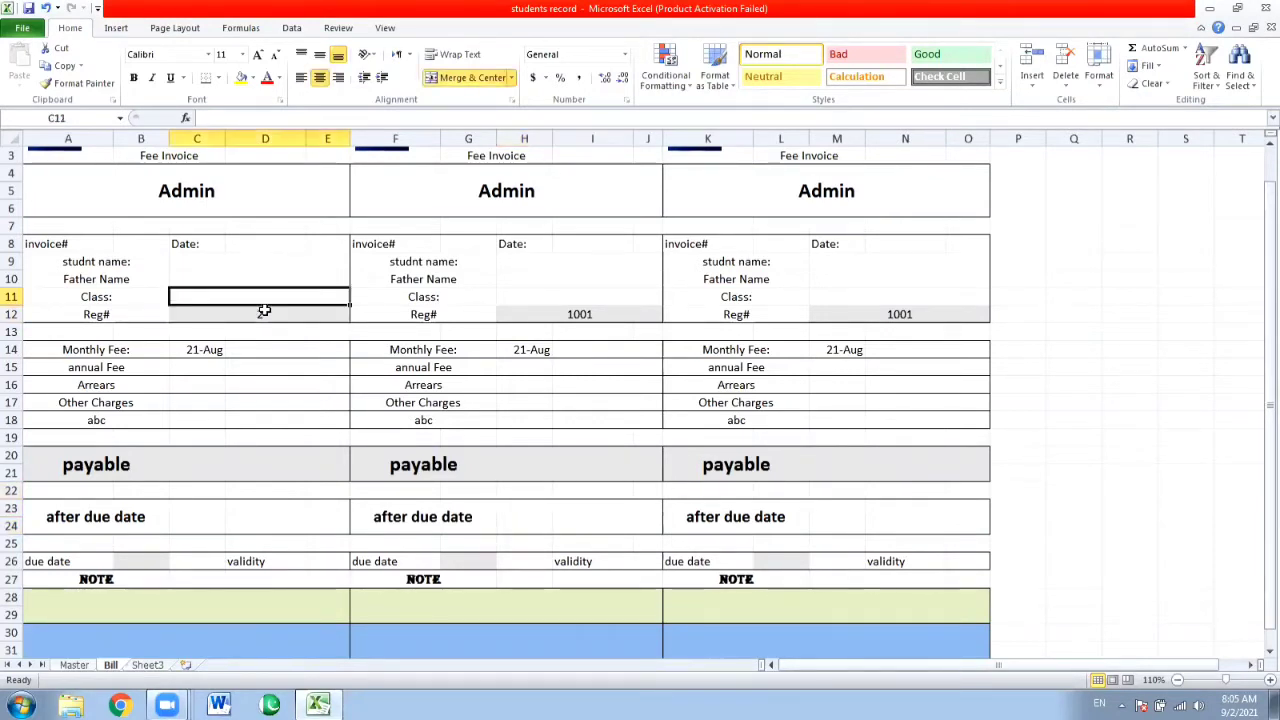
pyautogui.press('Up')
pyautogui.press('Up')
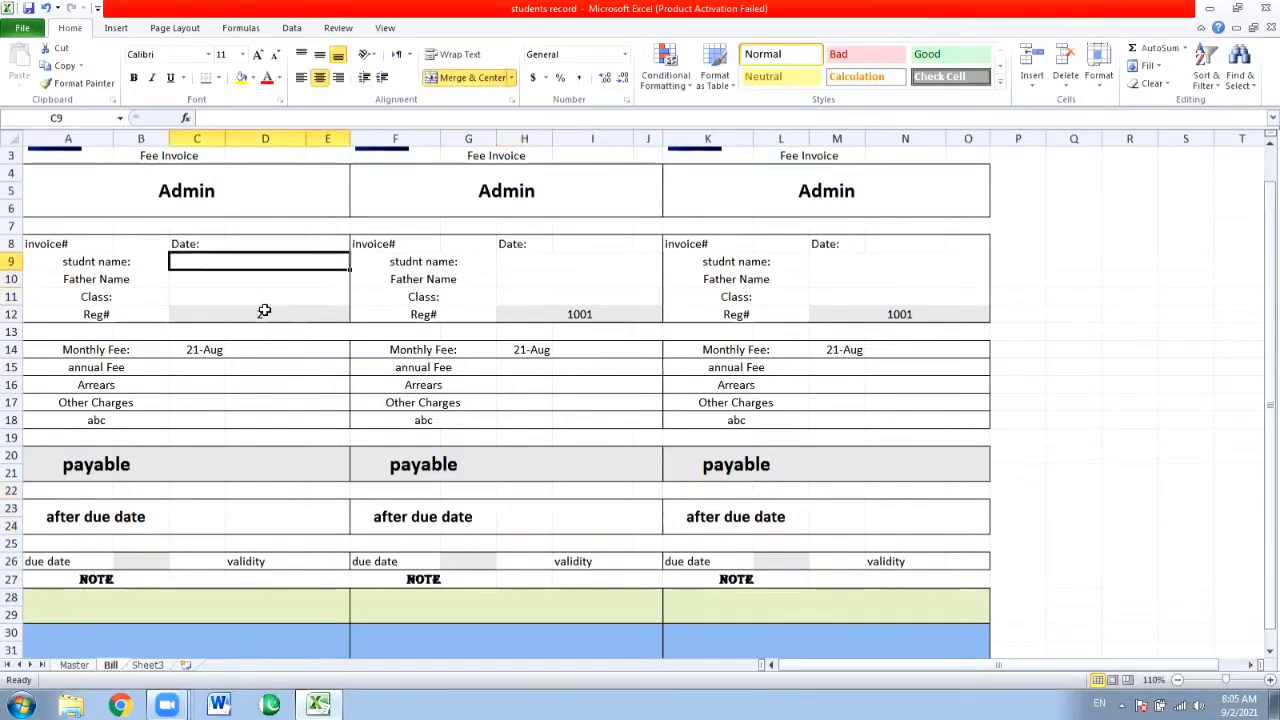
pyautogui.press('Up')
pyautogui.press('Left')
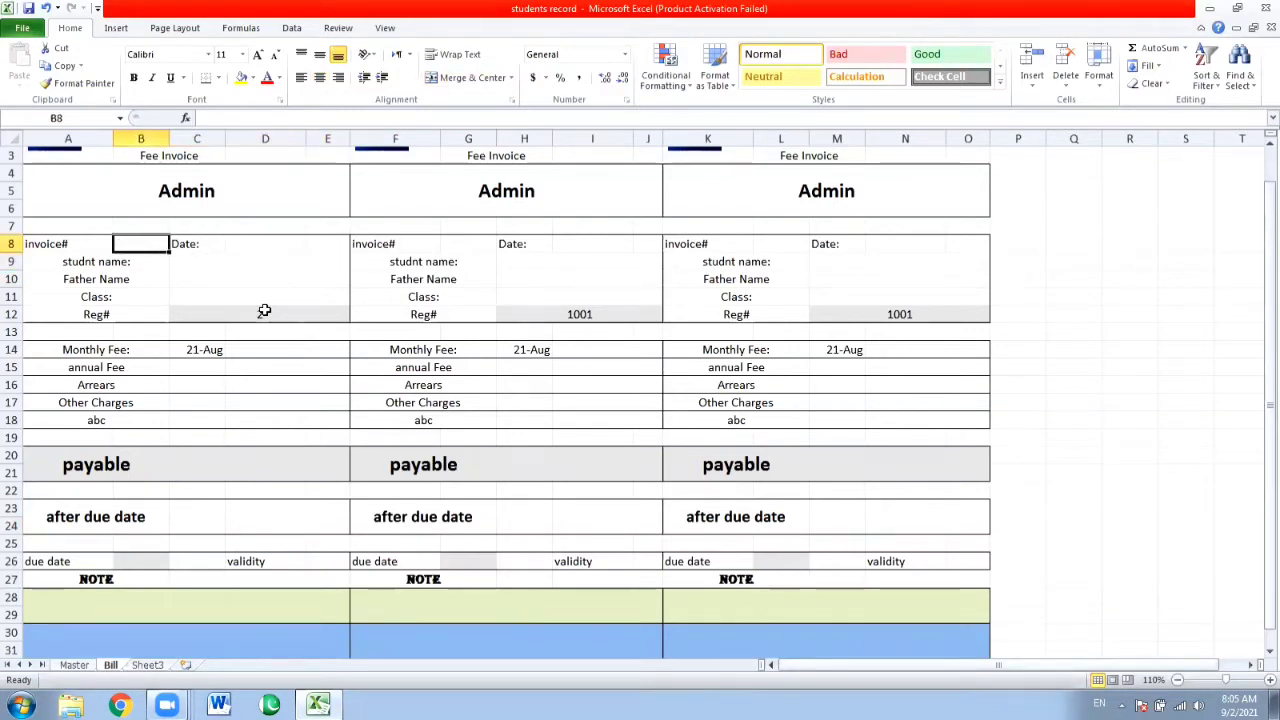
pyautogui.write('1')
# Fill the bank copy's date cell D8 with the current-date formula =today(), including its parentheses
pyautogui.press('Right')
pyautogui.press('Right')
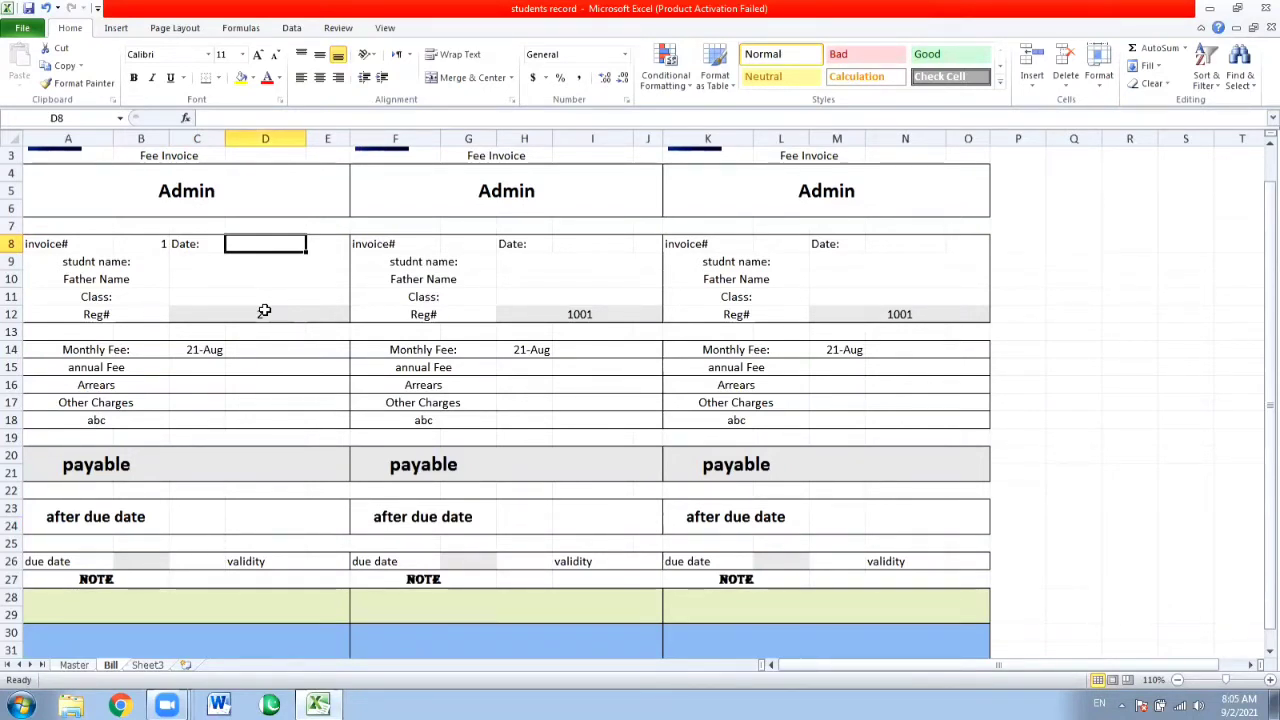
pyautogui.write('=')
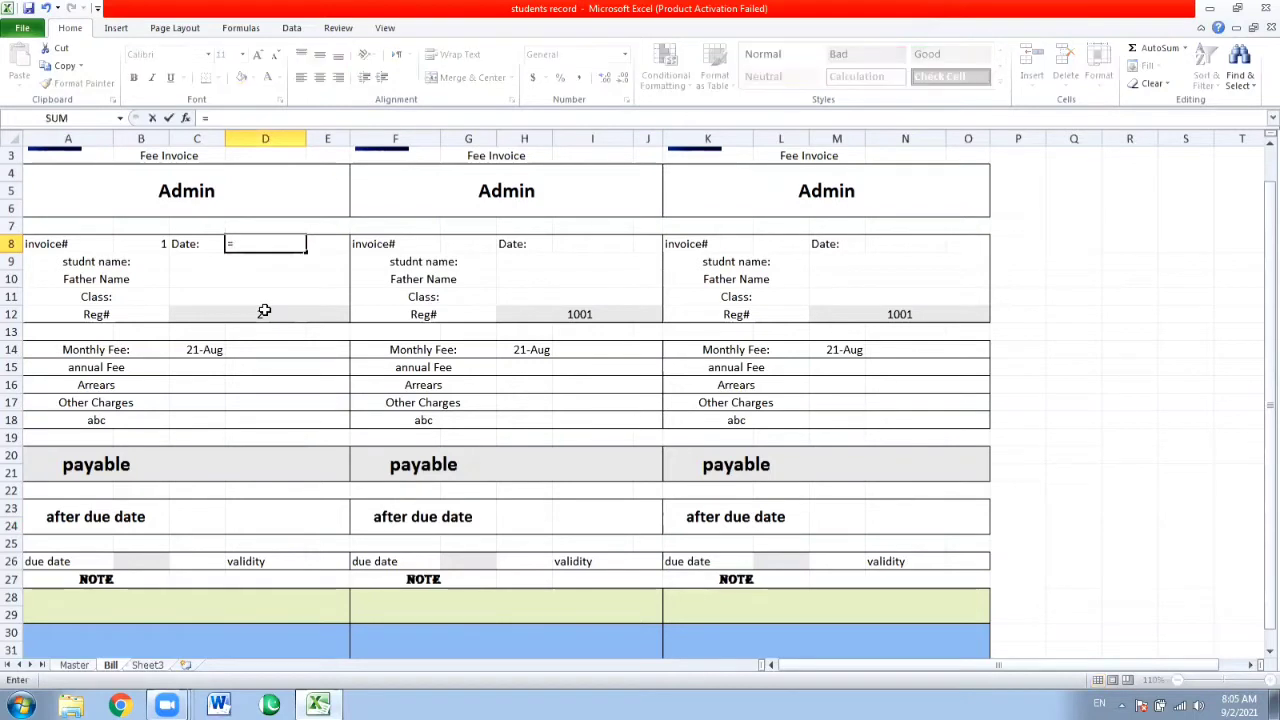
pyautogui.write('today')
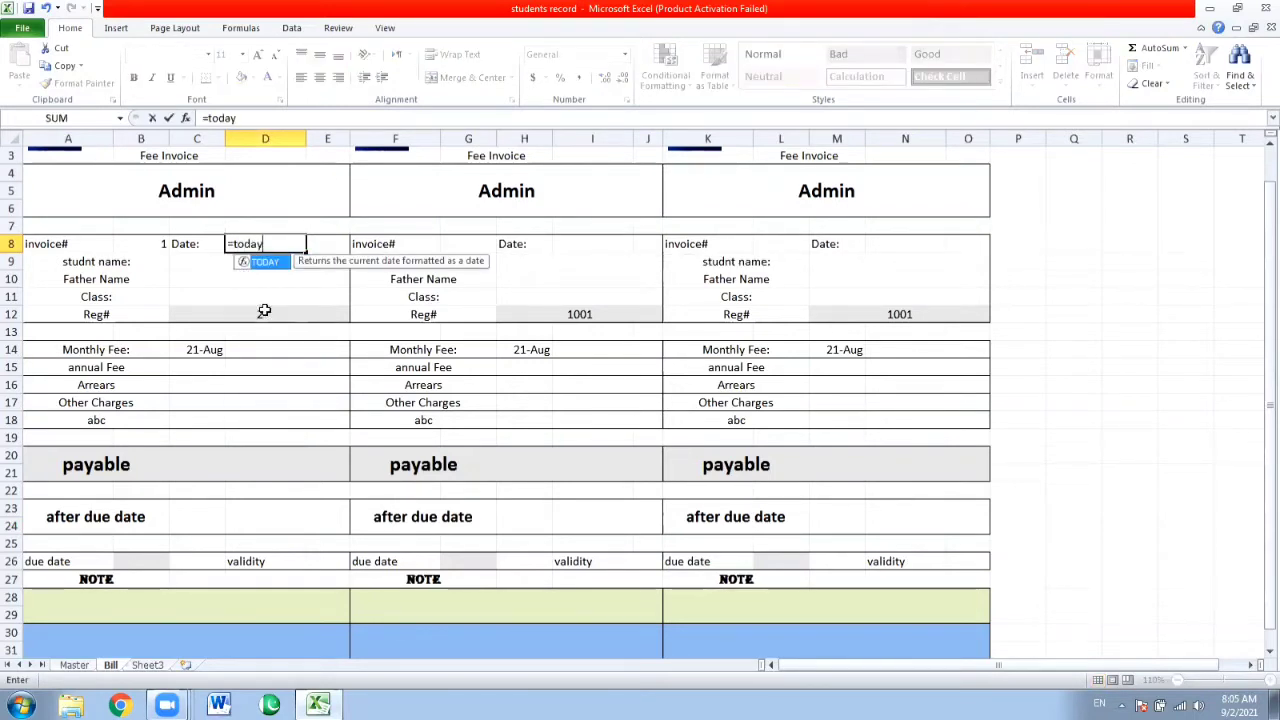
pyautogui.hotkey('ctrl', 'Return')
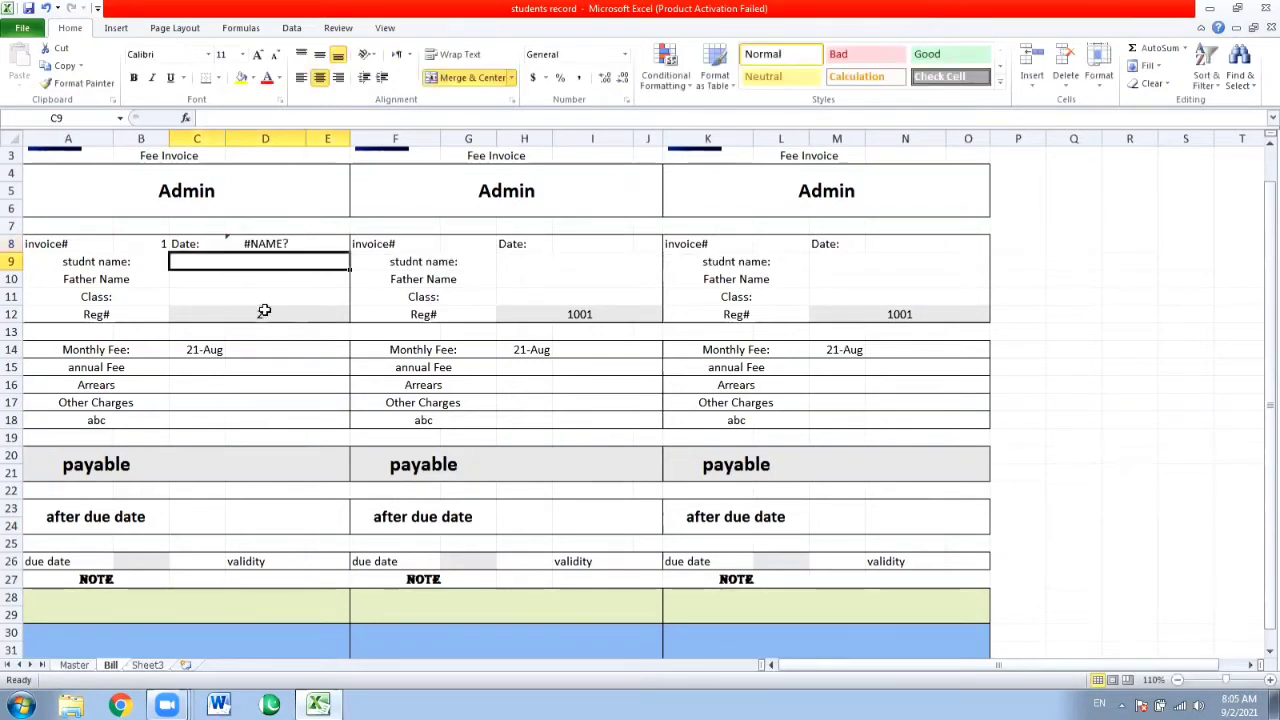
pyautogui.press('F2')
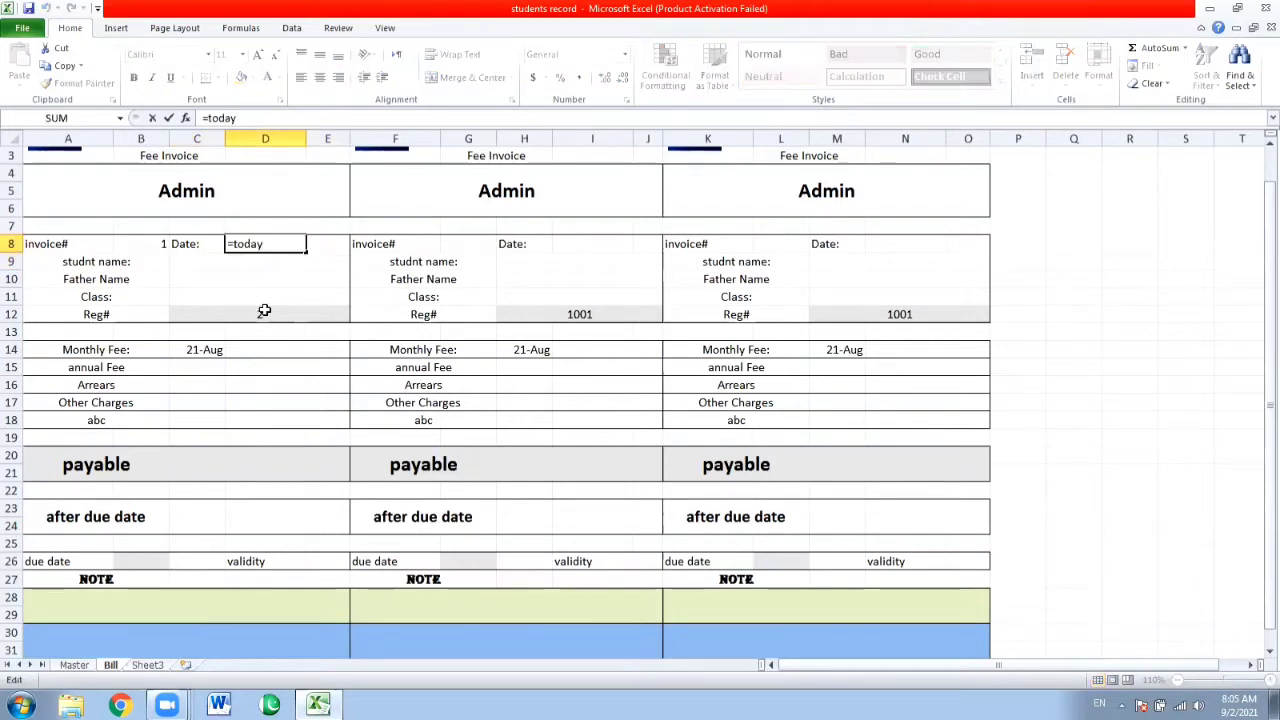
pyautogui.write('(')
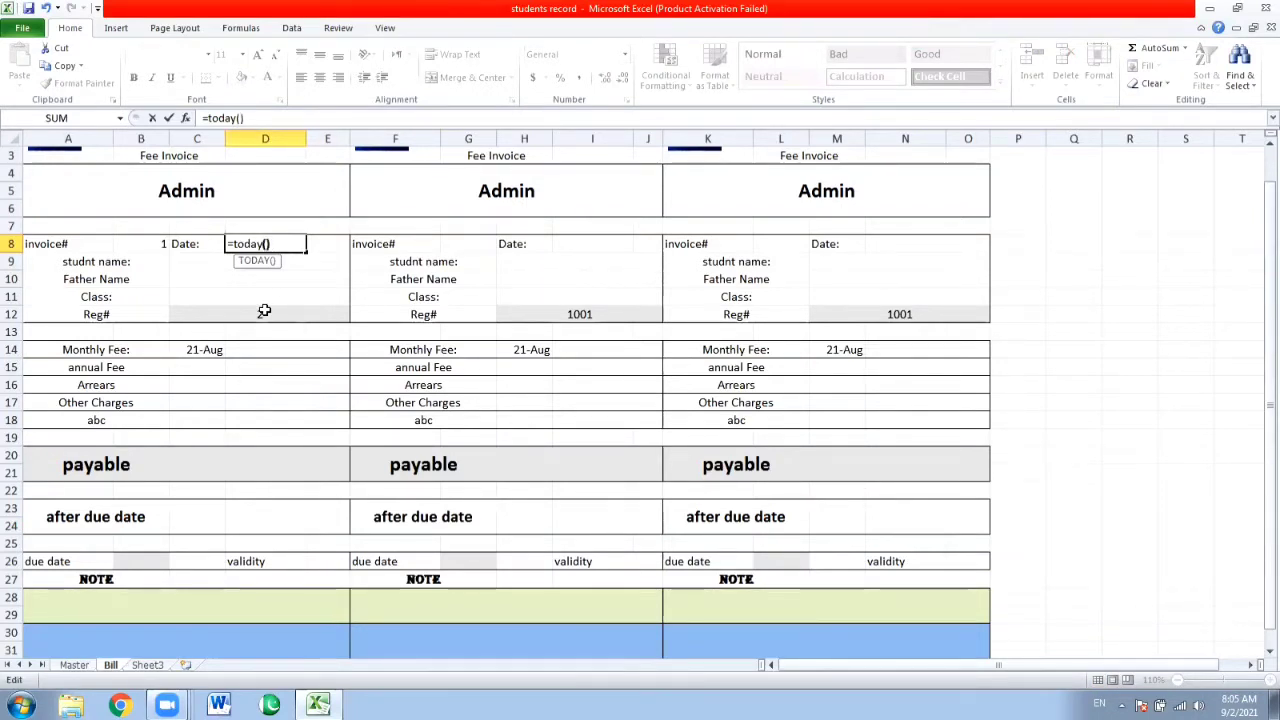
pyautogui.write(')')
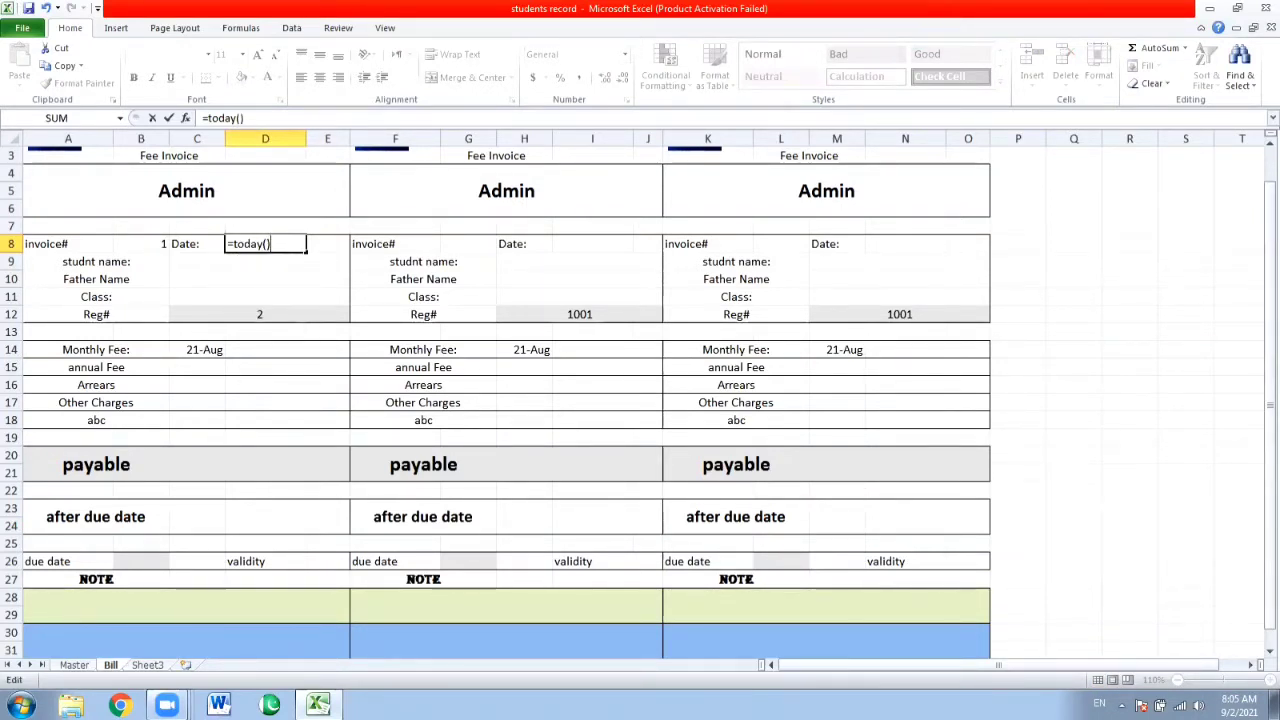
pyautogui.press('Return')
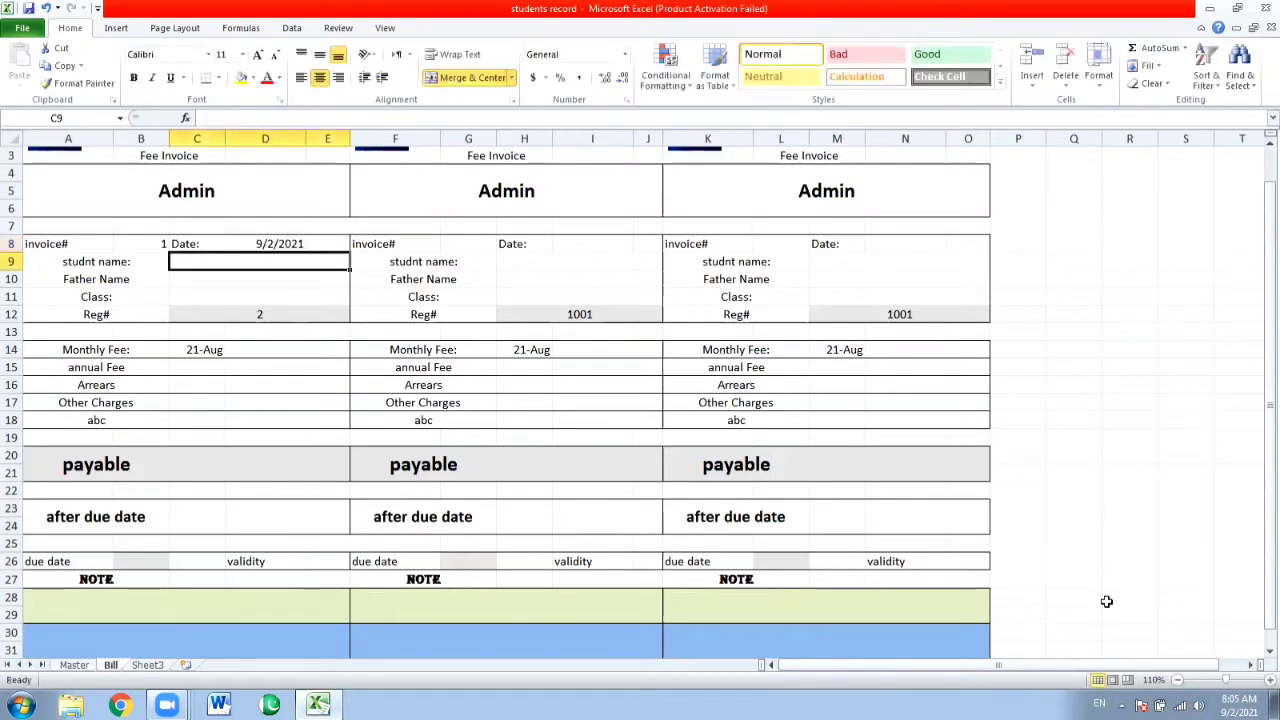
# Clear the bank copy's date cell D8 and re-enter the formula =today() in it
pyautogui.click(1266, 681)
pyautogui.click(1266, 681)
pyautogui.click(1266, 681)
pyautogui.click(1266, 681)
pyautogui.click(1266, 681)
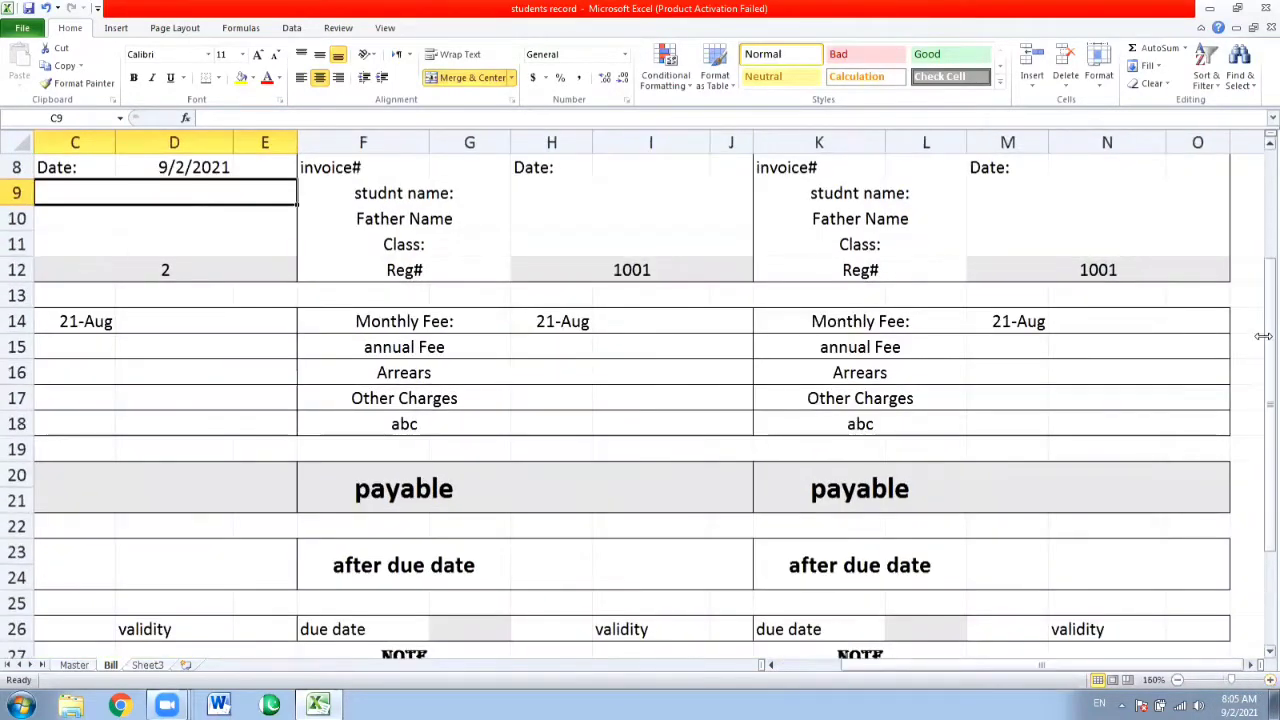
pyautogui.moveTo(1270, 336); pyautogui.dragTo(1260, 182)
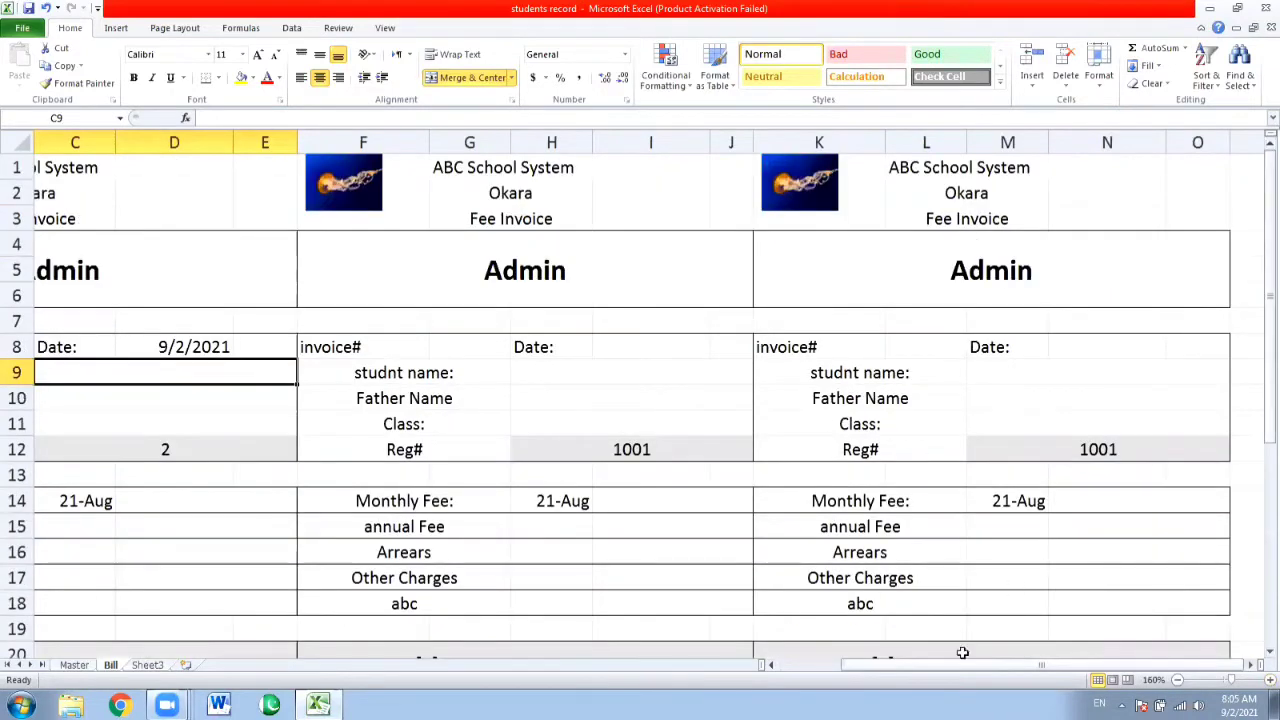
pyautogui.moveTo(965, 668); pyautogui.dragTo(902, 667)
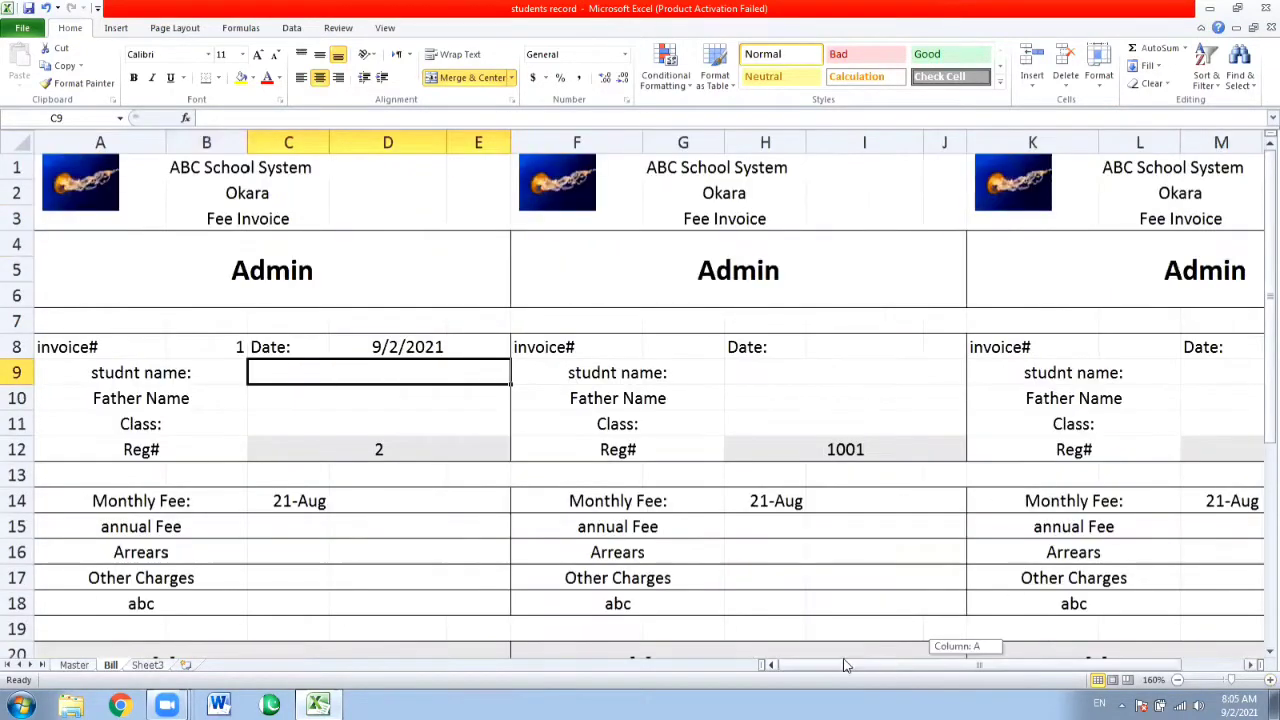
pyautogui.click(380, 348)
pyautogui.press('Delete')
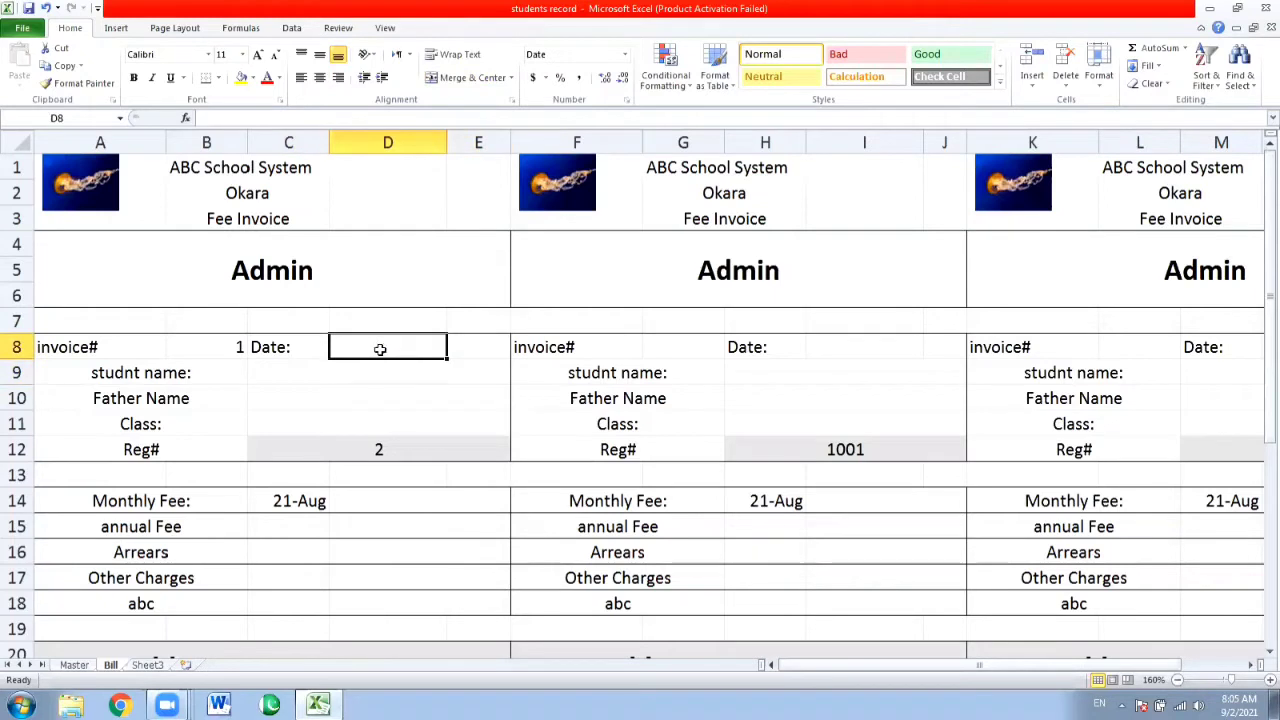
pyautogui.write('=')
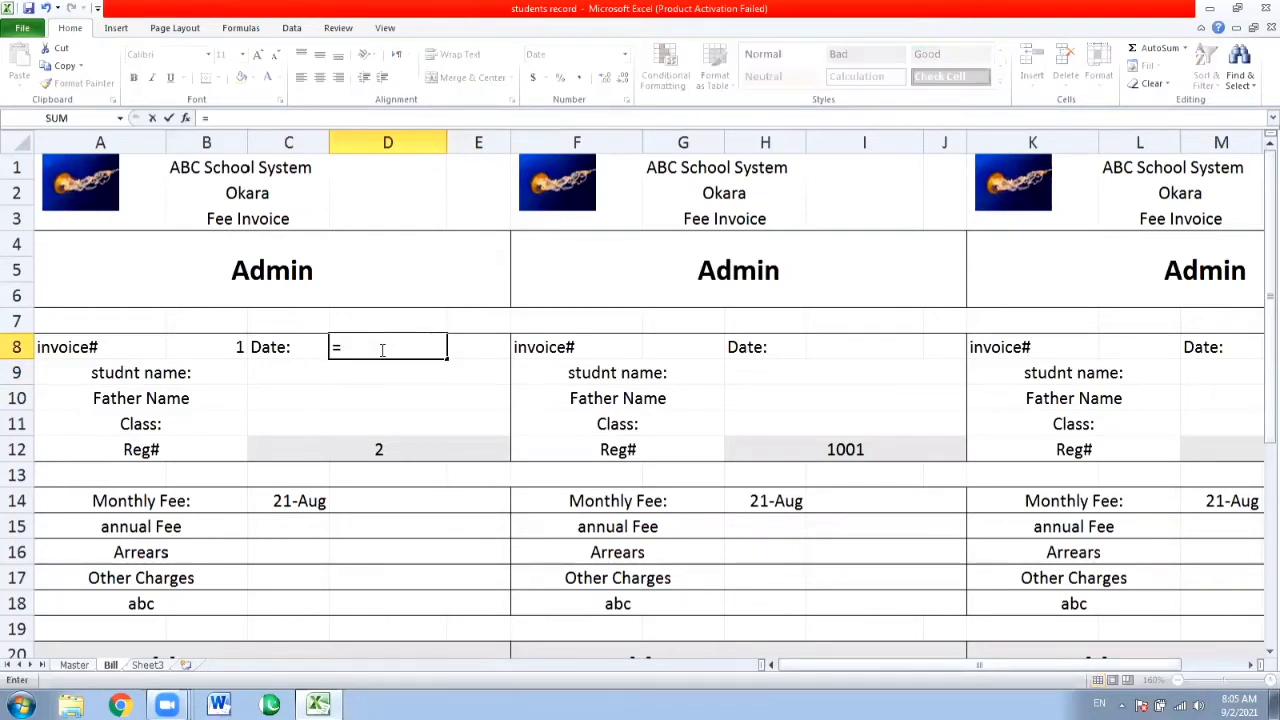
pyautogui.write('toda')
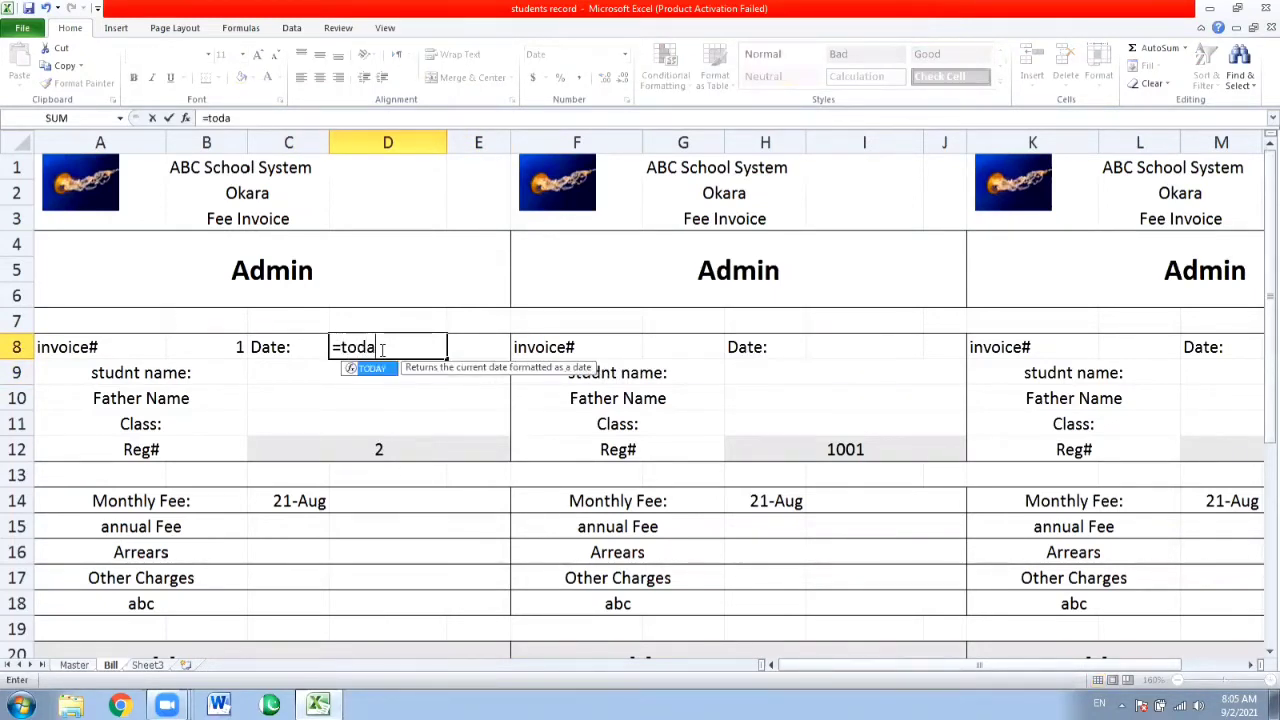
pyautogui.write('y()')
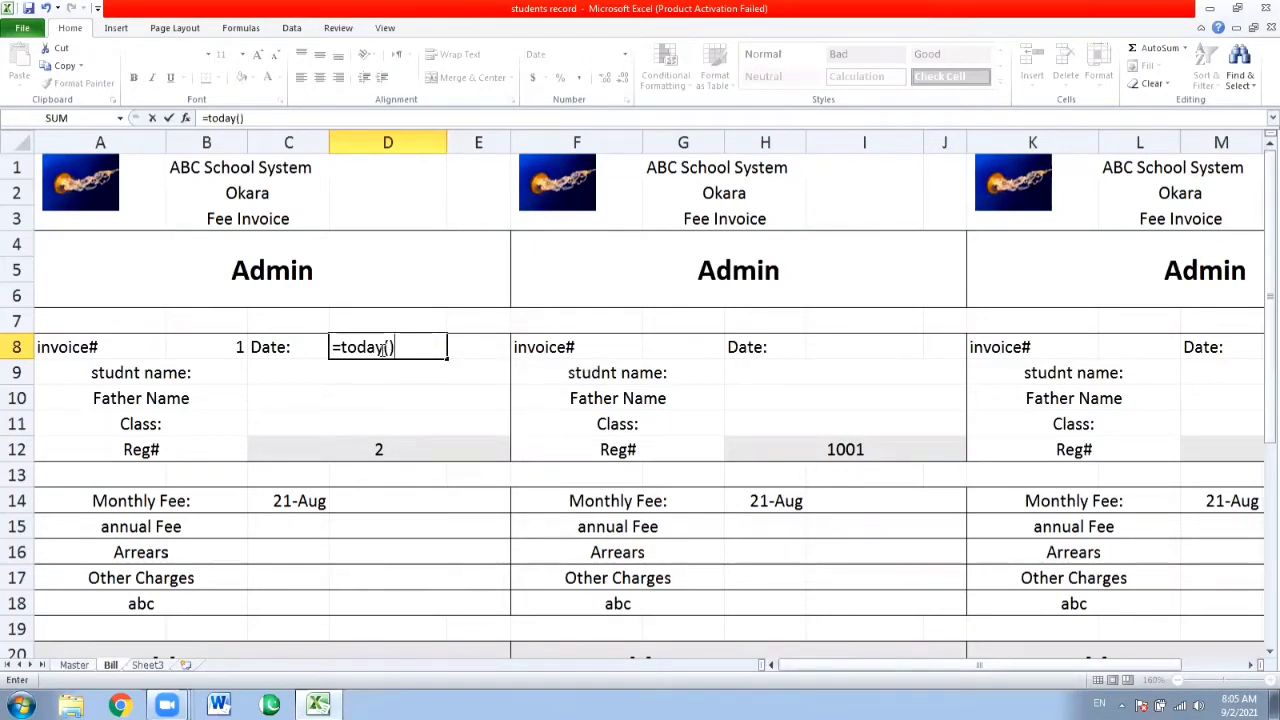
pyautogui.press('Return')
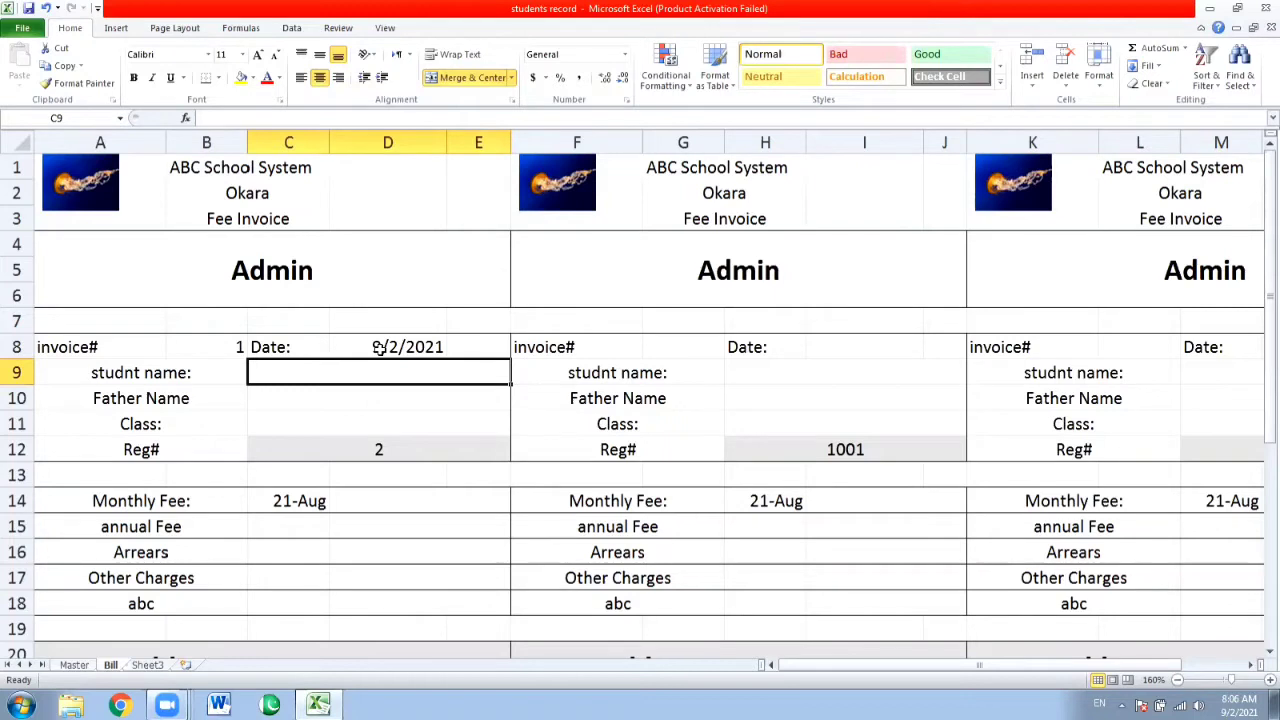
pyautogui.click(797, 164)
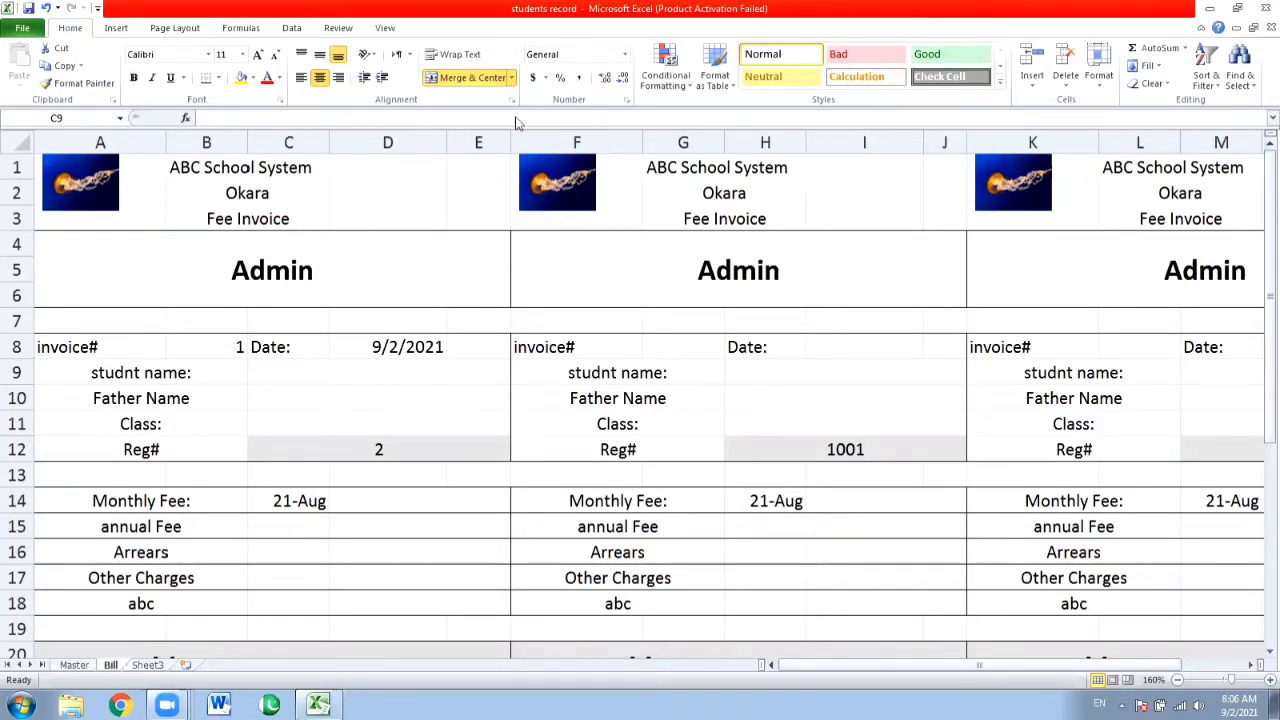
pyautogui.click(397, 315)
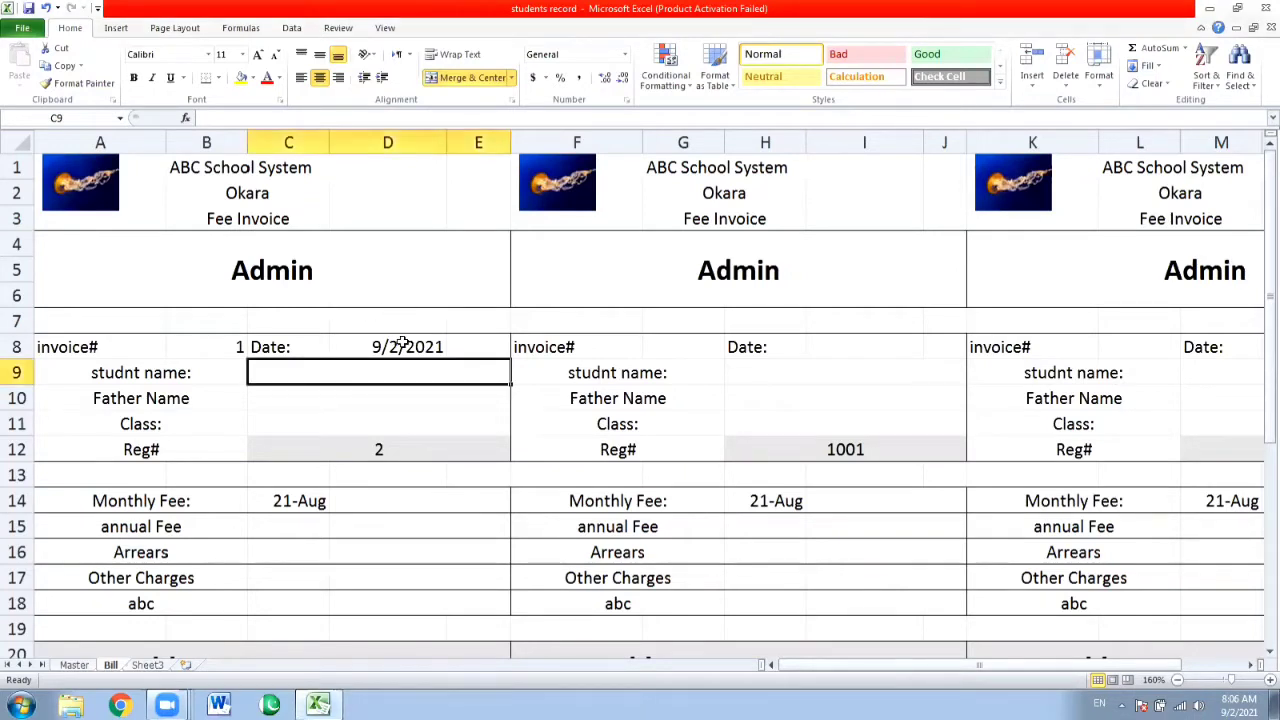
pyautogui.click(401, 344)
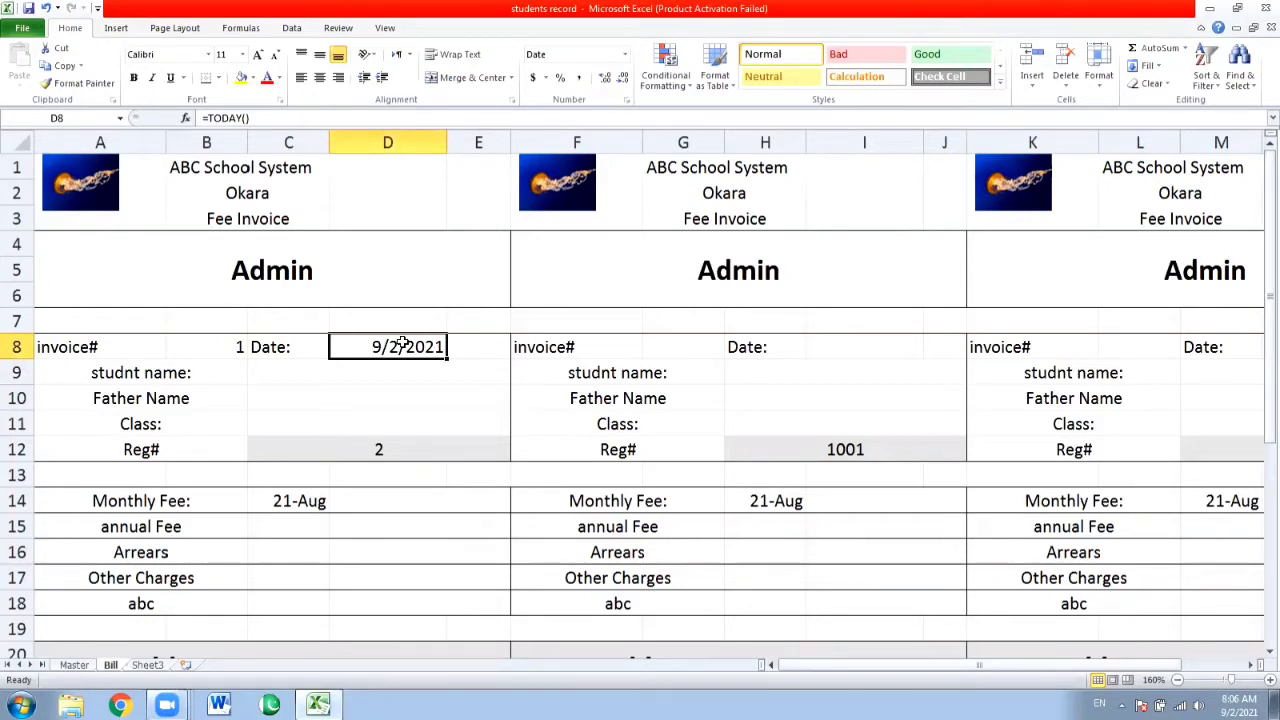
# Fill in the student's name and the father's name in cells C9 and C10 of the bank copy
pyautogui.click(327, 378)
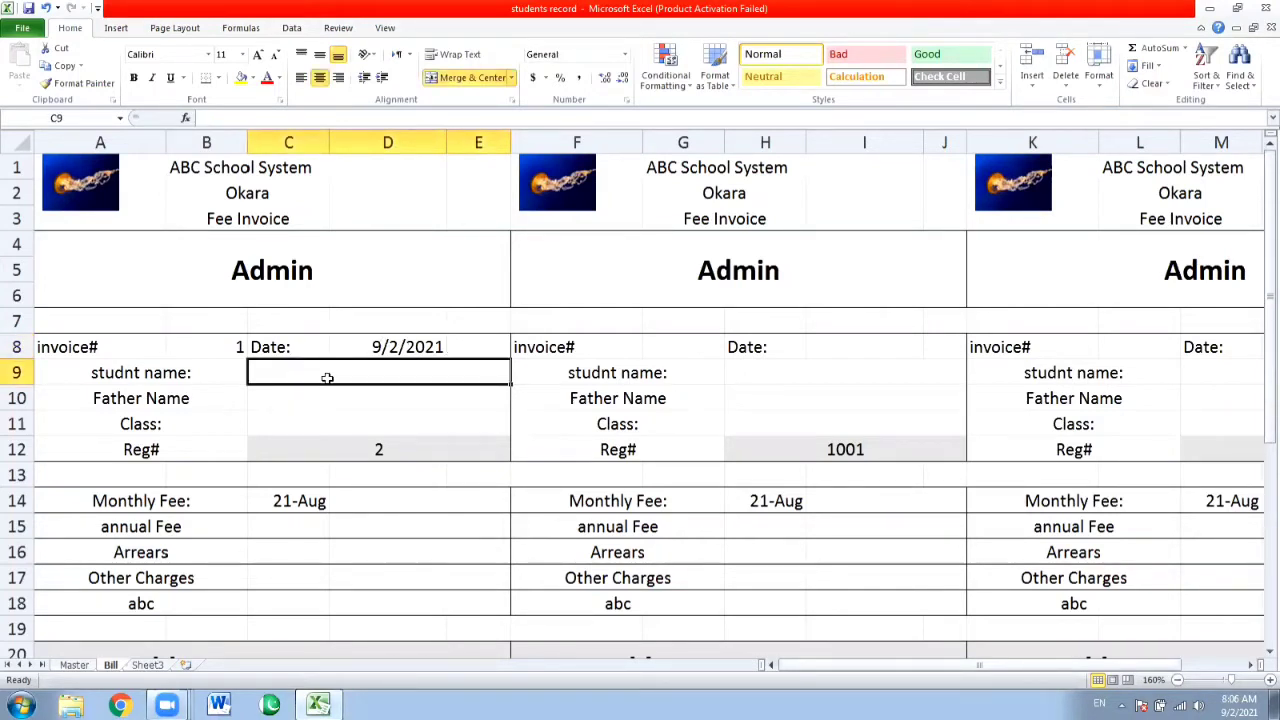
pyautogui.write('ab')
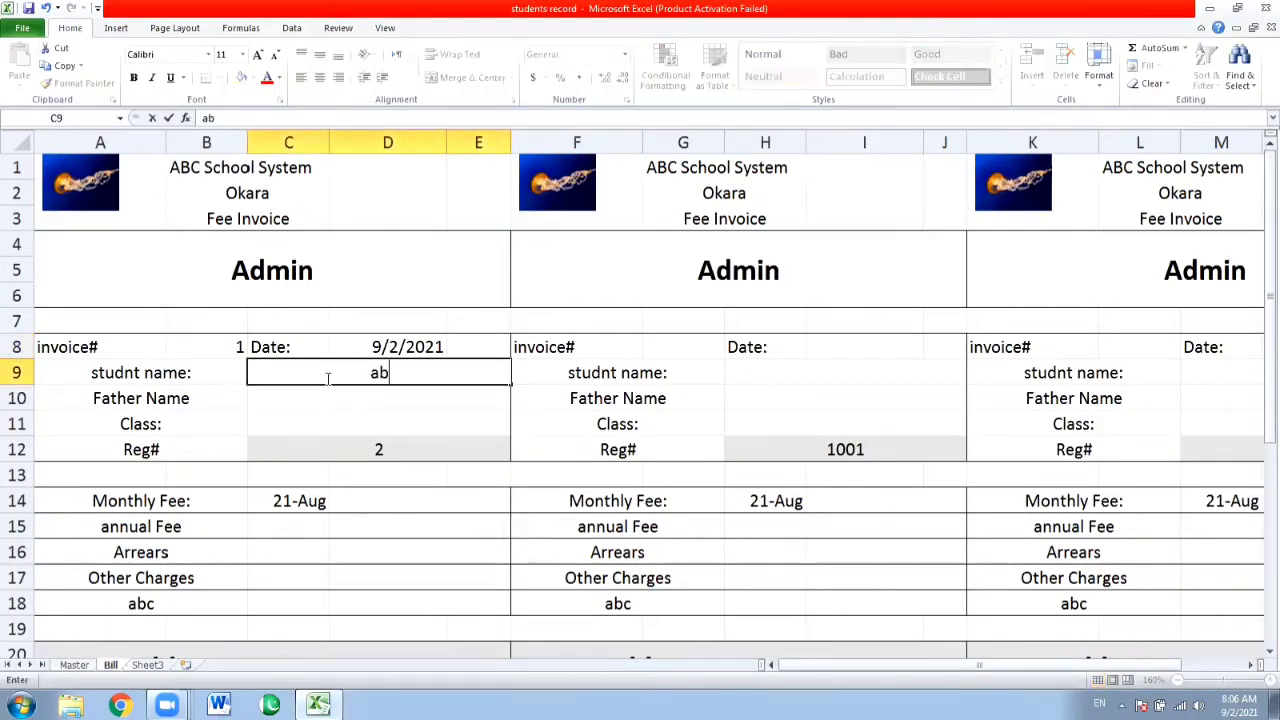
pyautogui.write('ub')
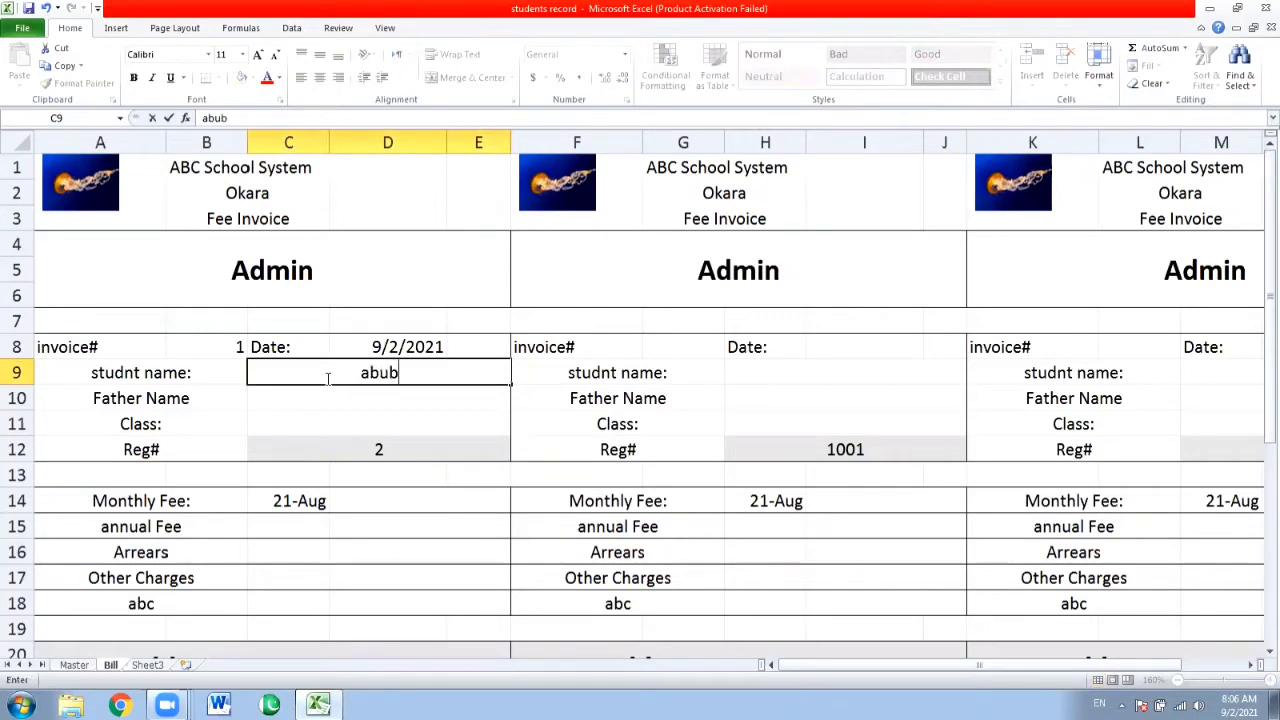
pyautogui.write('akar')
pyautogui.press('Return')
pyautogui.write('as')
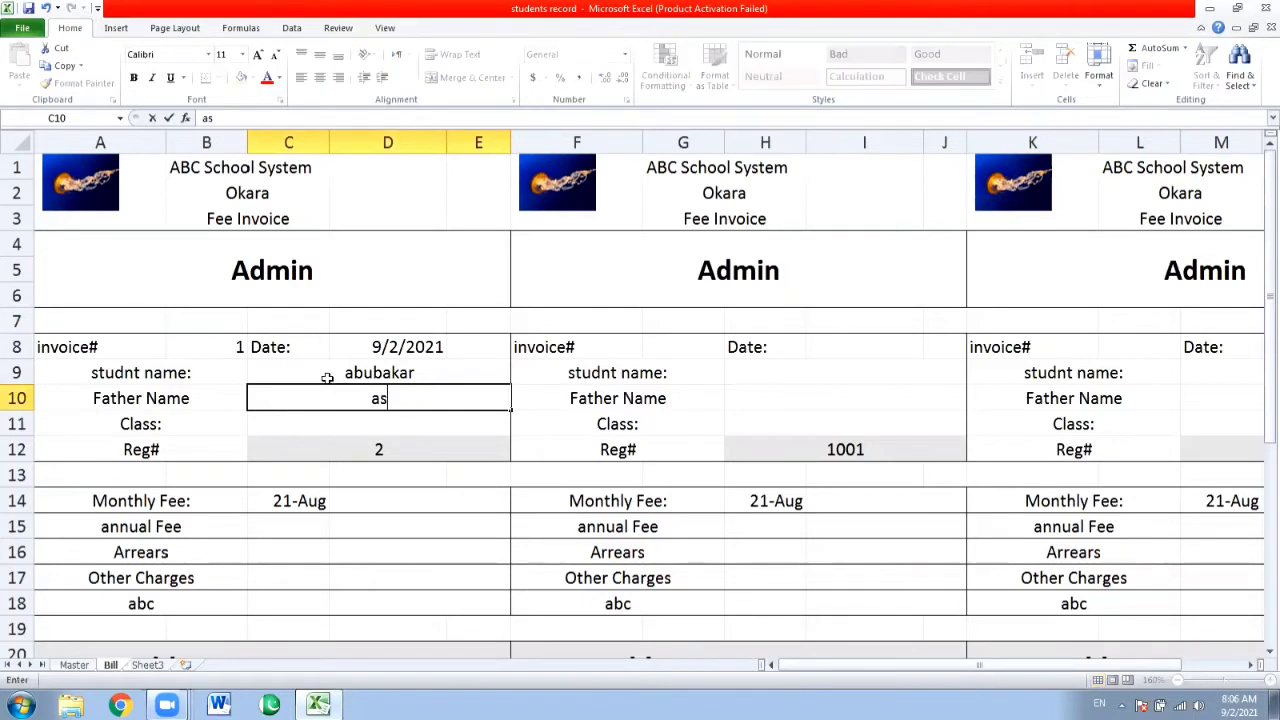
pyautogui.write('hraf')
pyautogui.press('Return')
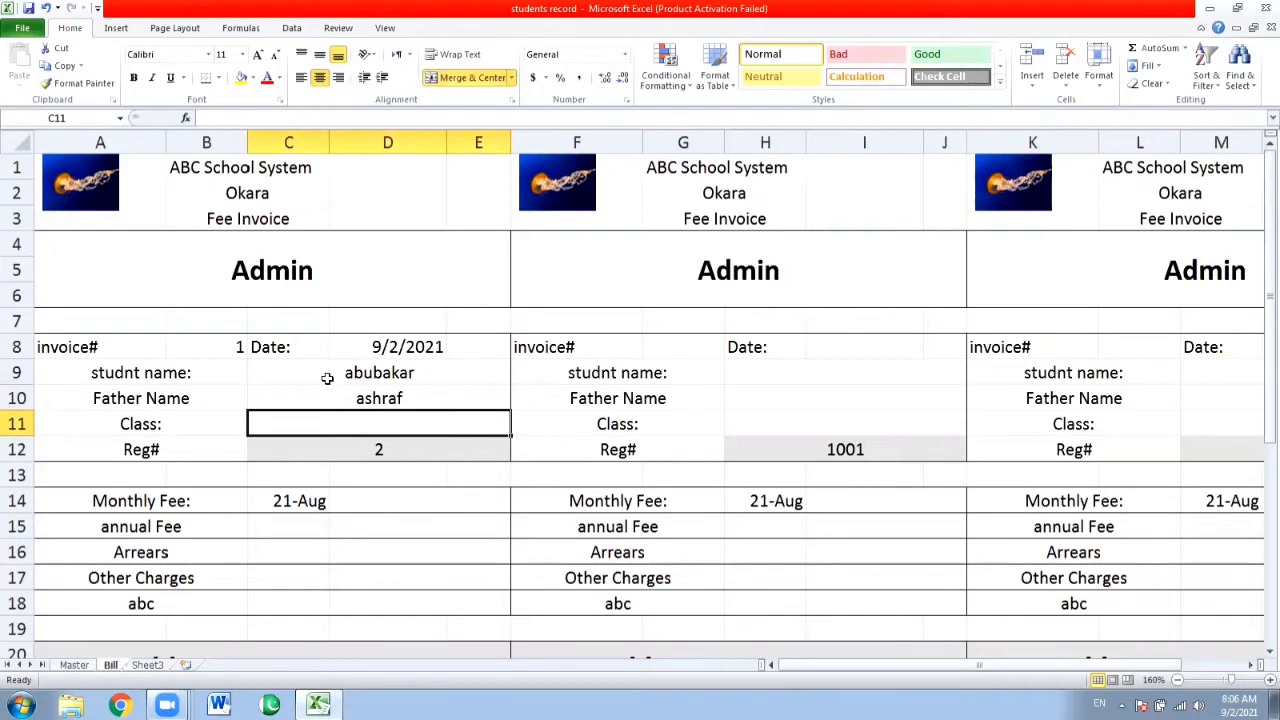
# Set the bank copy's class to five and enter the student's registration number in the Reg# cell below
pyautogui.write('fi')
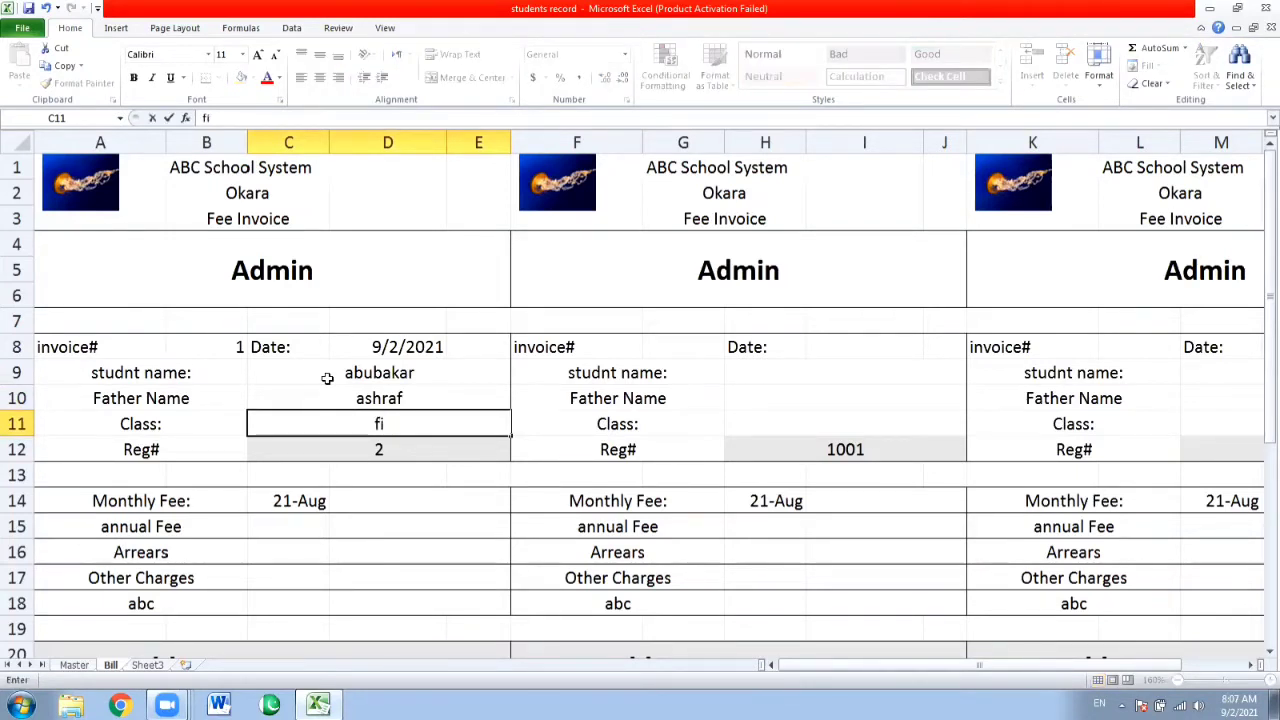
pyautogui.write('ve')
pyautogui.press('Return')
pyautogui.write('1')
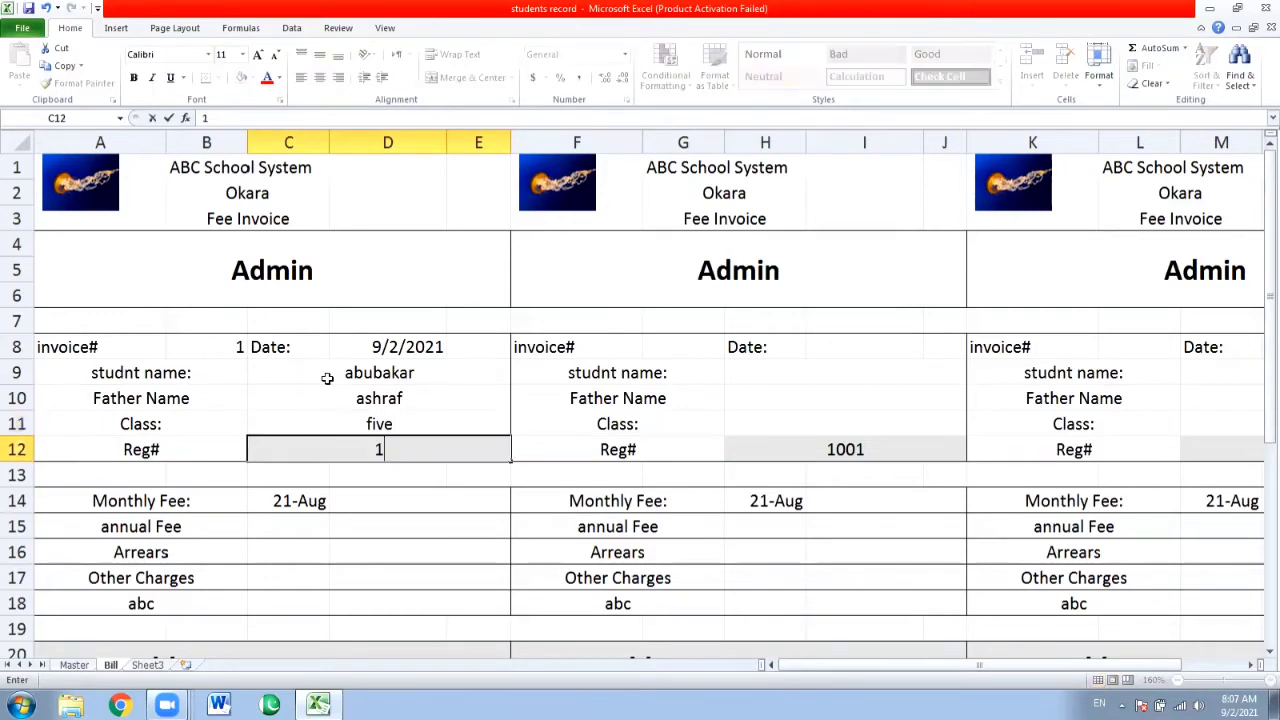
pyautogui.write('001')
pyautogui.press('Return')
# Set the bank copy's Monthly Fee amount to 1200 in D14 and its annual Fee to 2000 in D15
pyautogui.press('Return')
pyautogui.press('Tab')
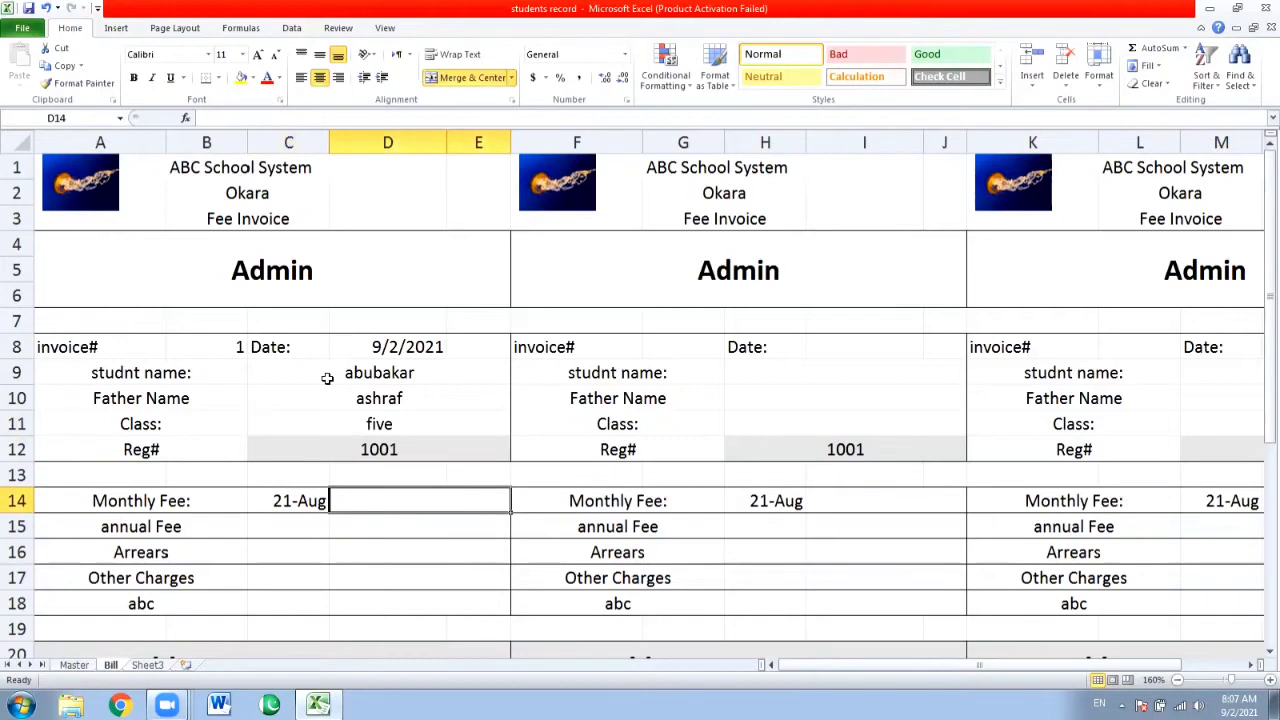
pyautogui.write('120')
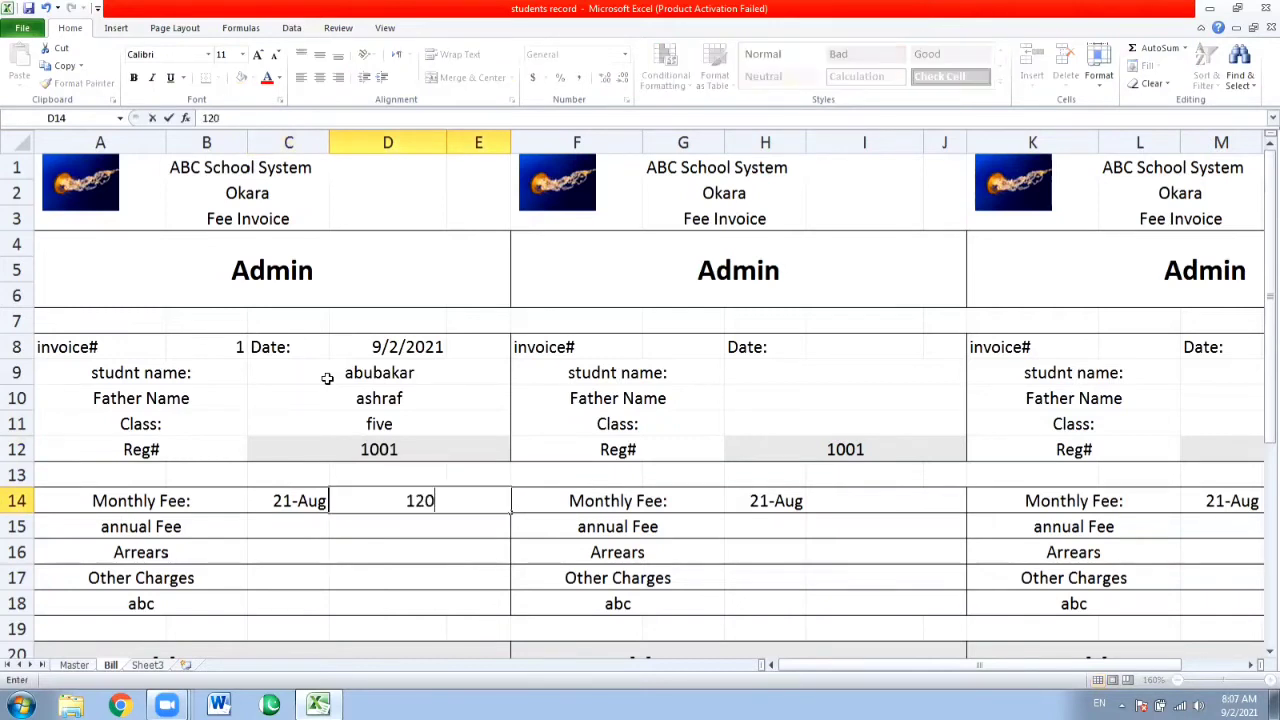
pyautogui.write('0')
pyautogui.press('Return')
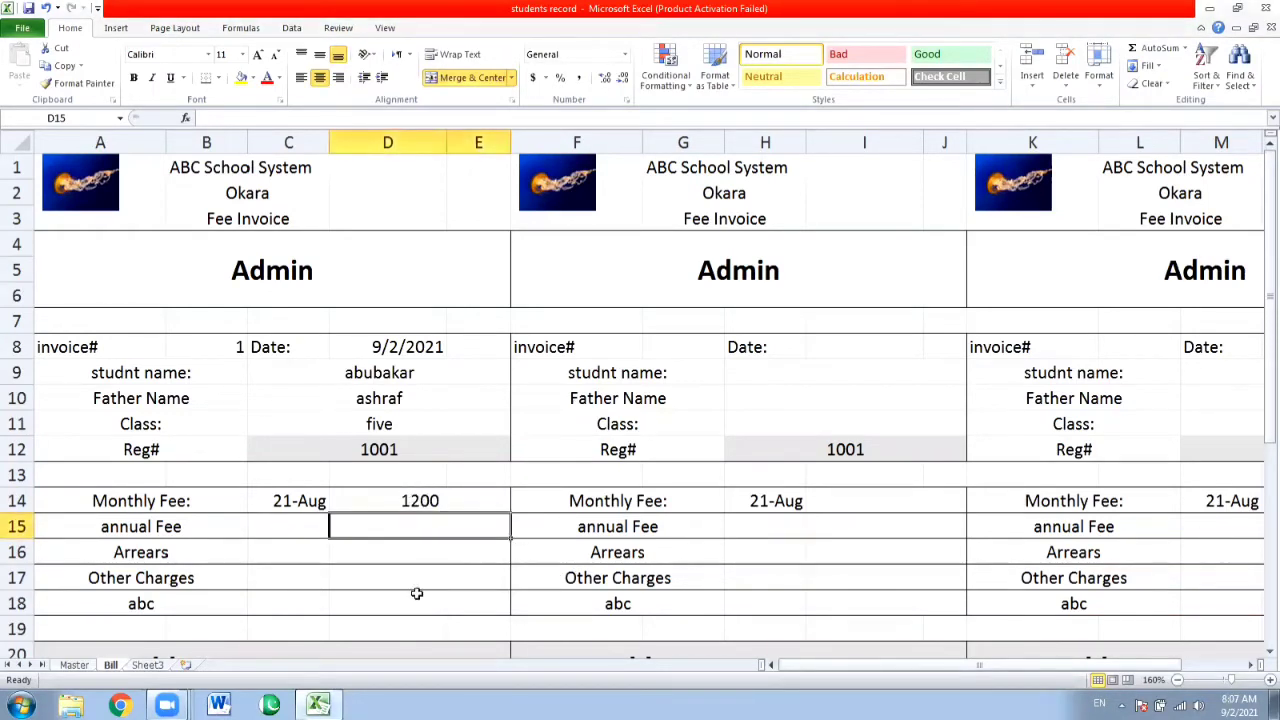
pyautogui.write('20000')
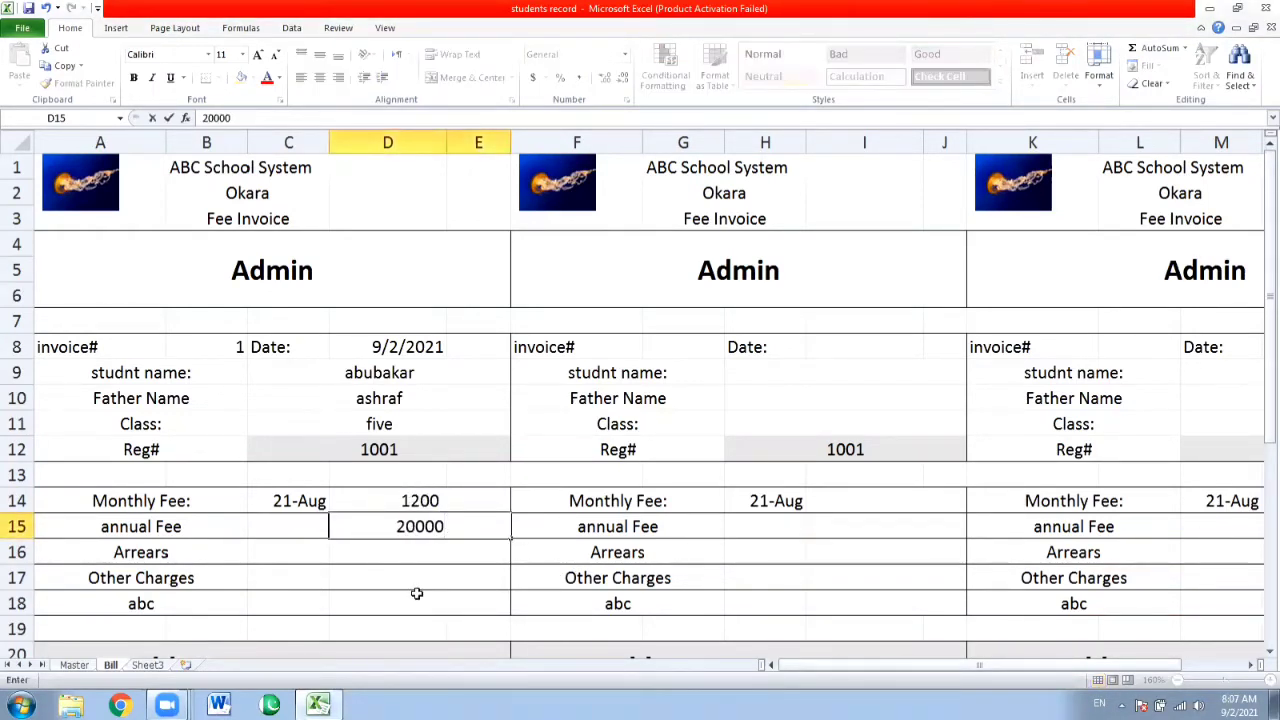
pyautogui.press('BackSpace')
pyautogui.press('Return')
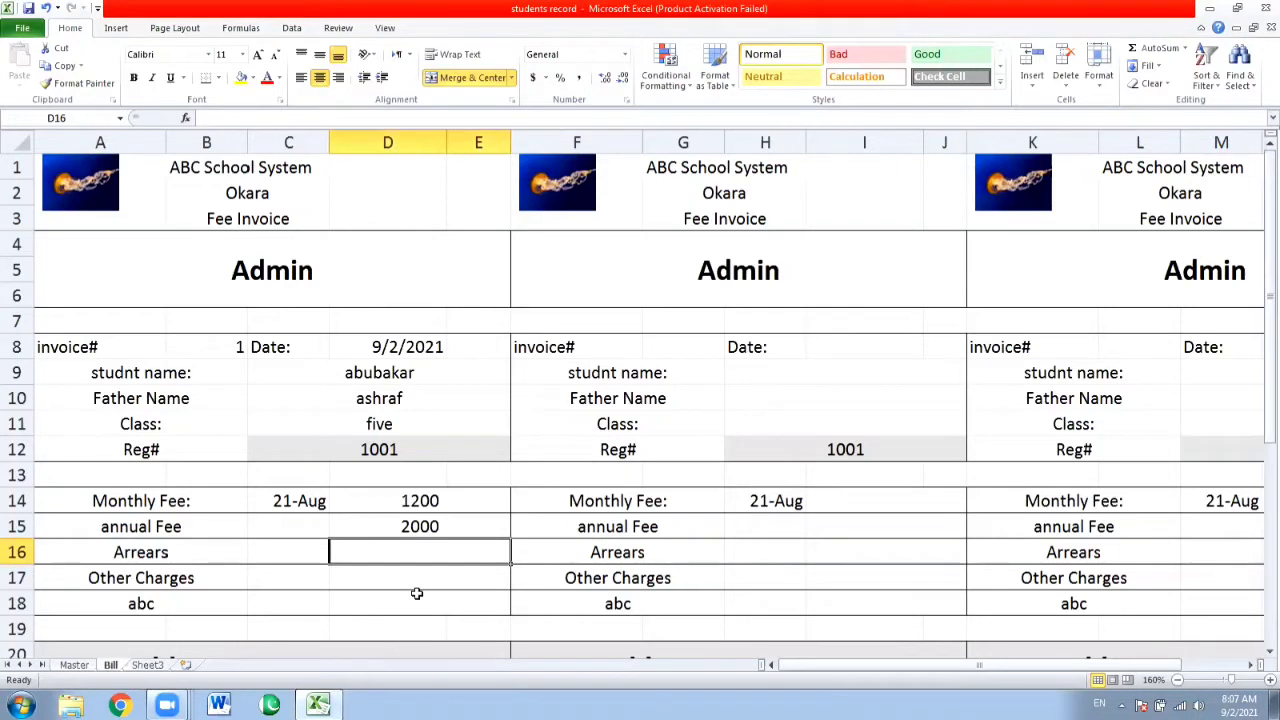
# Set the bank copy's Arrears to 500 in D16 and its Other Charges to 200 in D17
pyautogui.write('500')
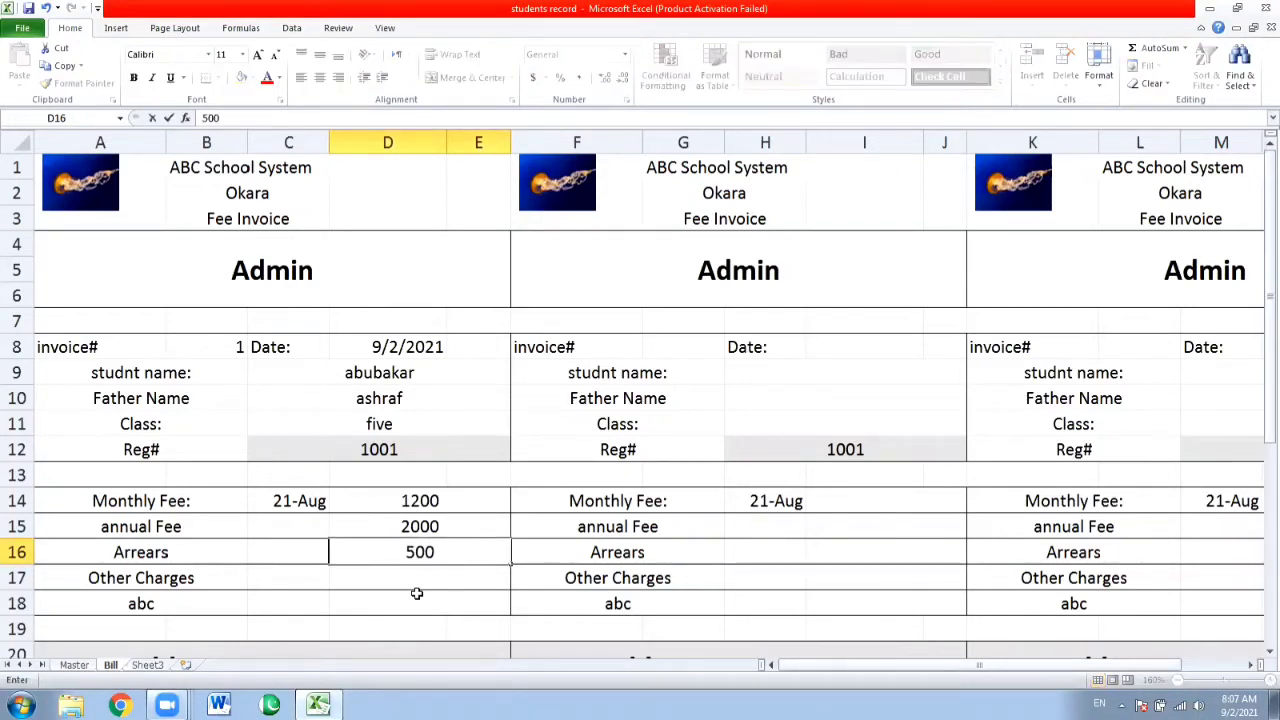
pyautogui.press('Return')
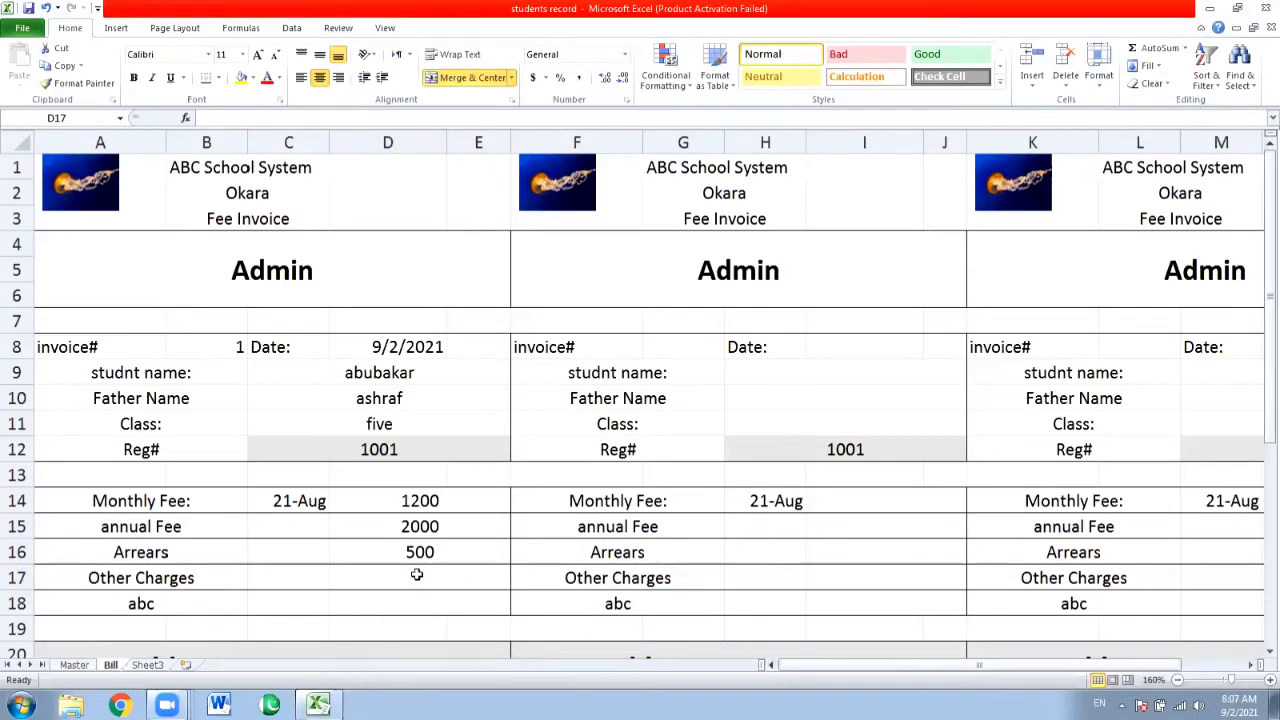
pyautogui.write('200')
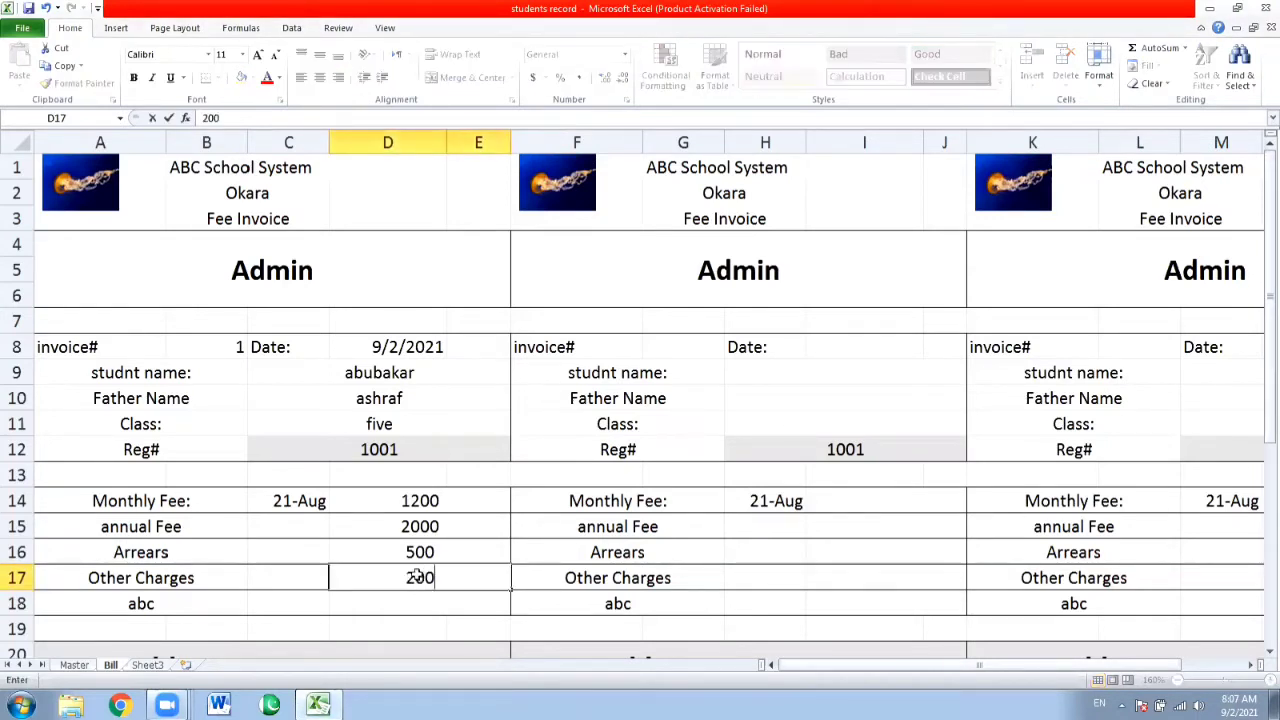
pyautogui.press('Return')
# Replace the placeholder label abc in cell A18 of the bank copy with Advance
pyautogui.click(91, 607)
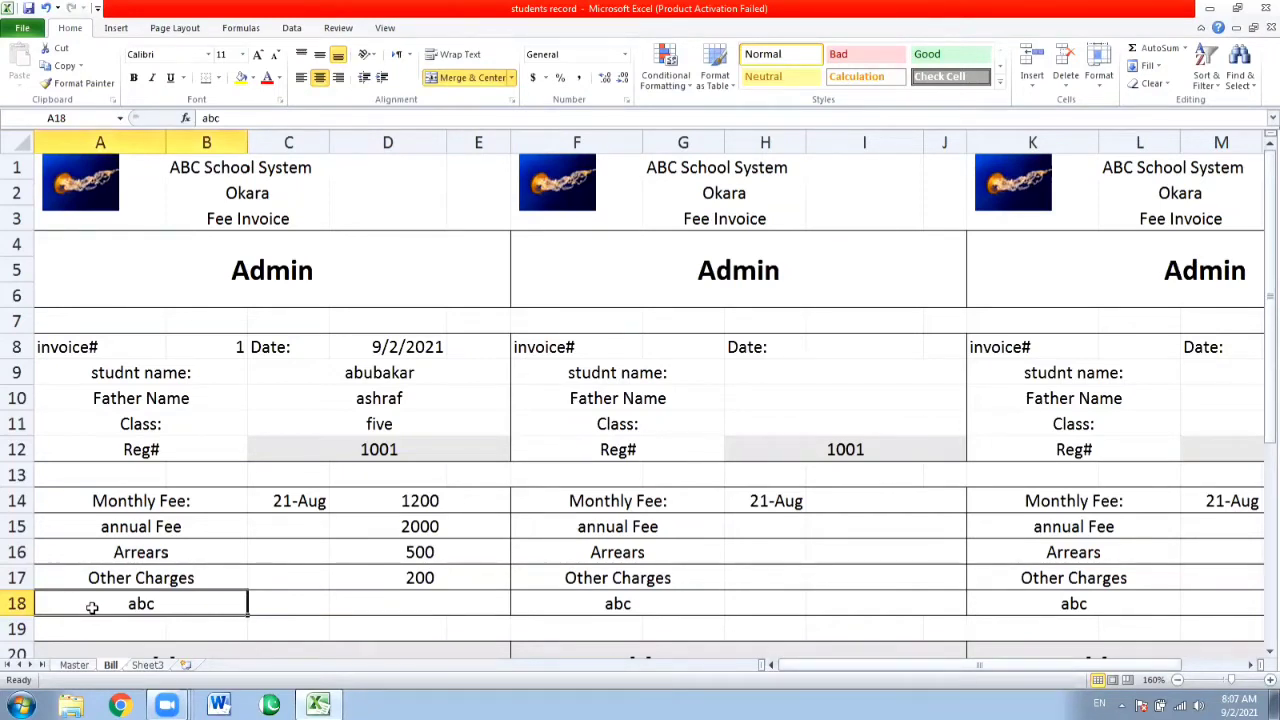
pyautogui.write('adv')
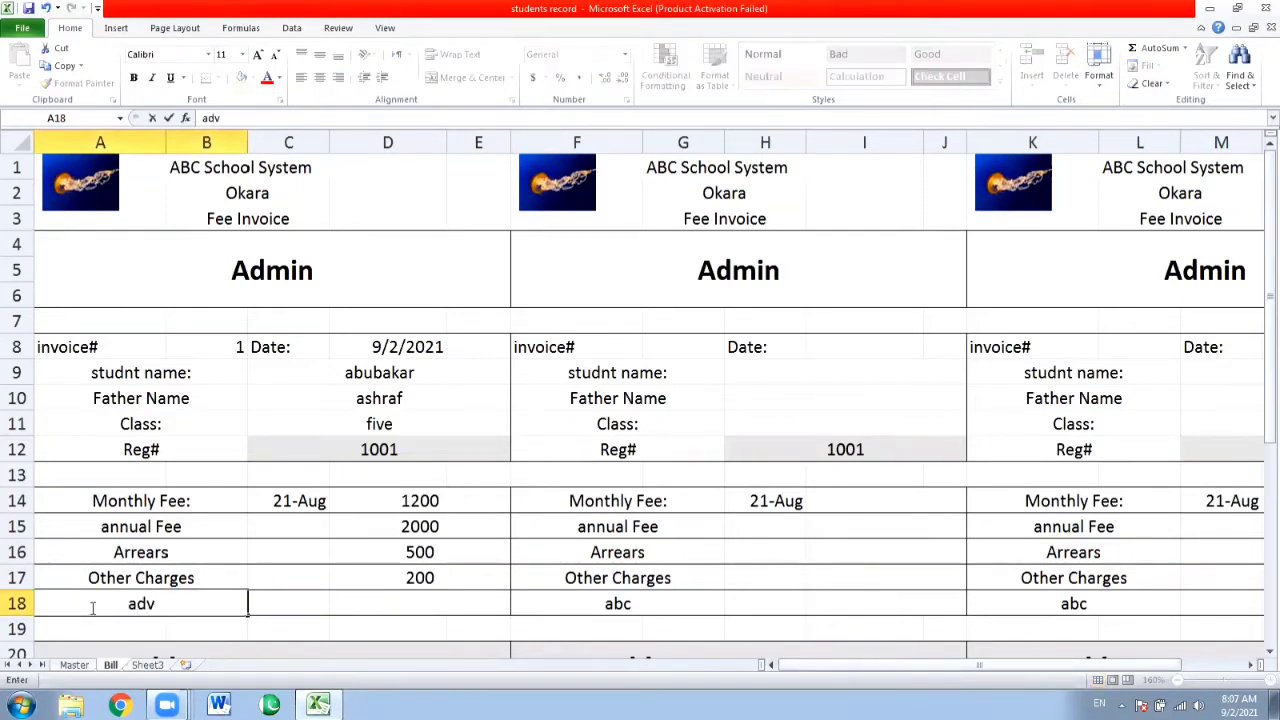
pyautogui.press('BackSpace')
pyautogui.press('BackSpace')
pyautogui.press('BackSpace')
pyautogui.write('Advance')
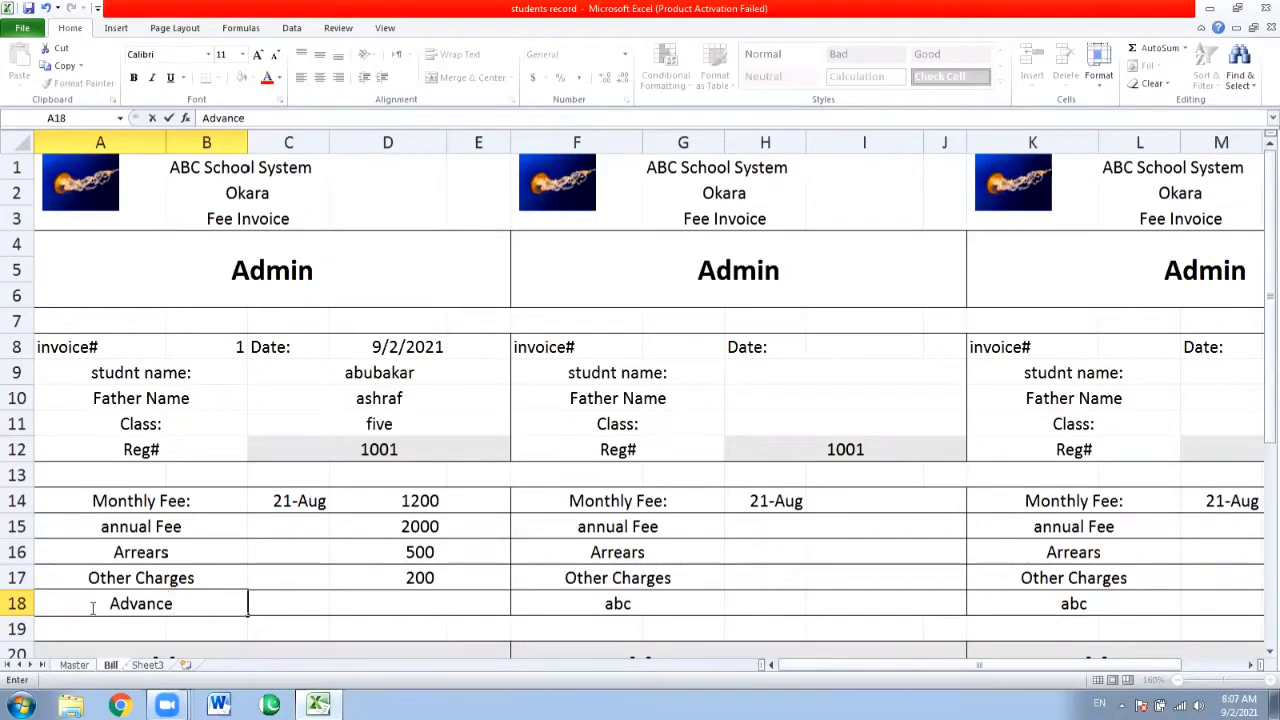
# Set the bank copy's Advance amount to 1000 in cell D18
pyautogui.press('Tab')
pyautogui.press('Tab')
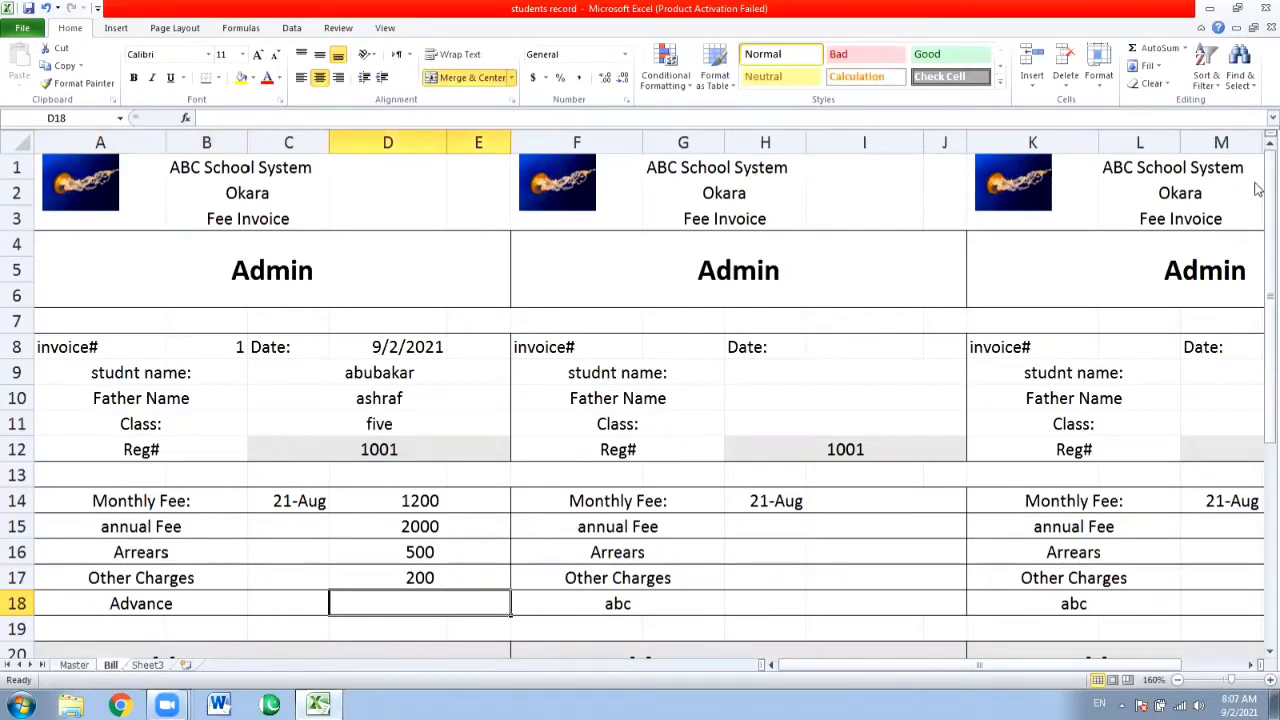
pyautogui.moveTo(1258, 190); pyautogui.dragTo(1234, 314)
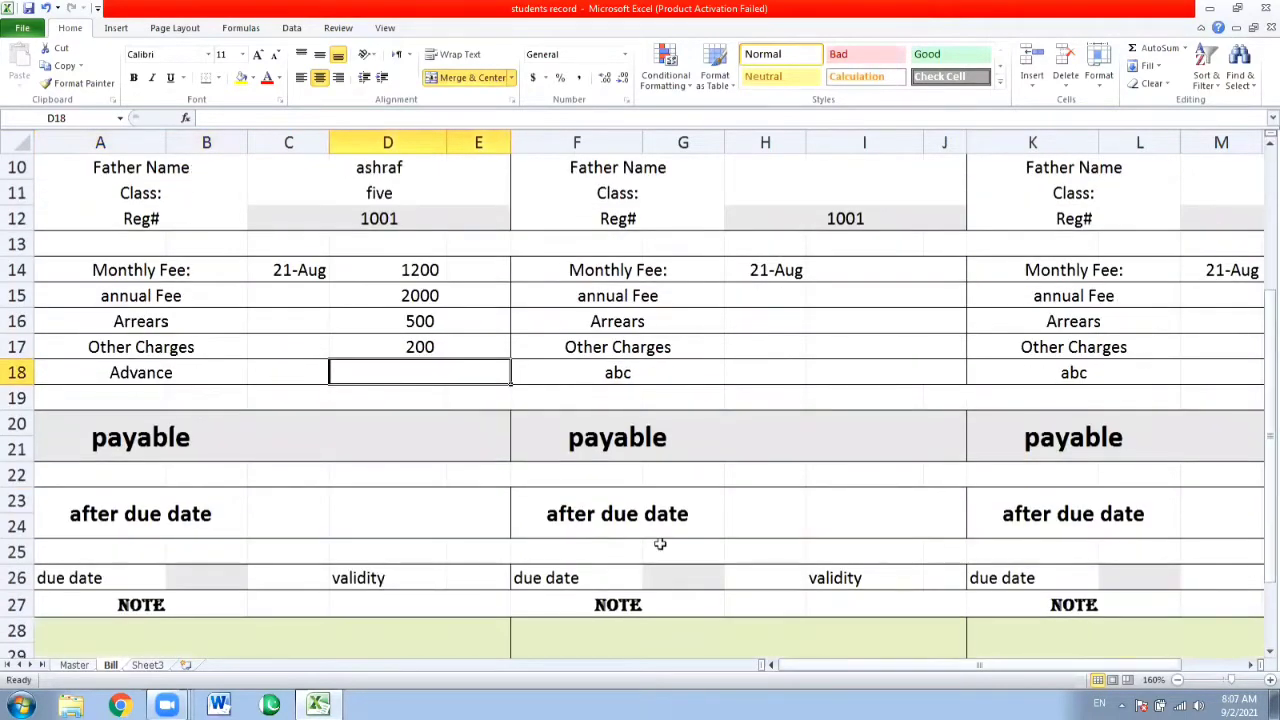
pyautogui.write('1000')
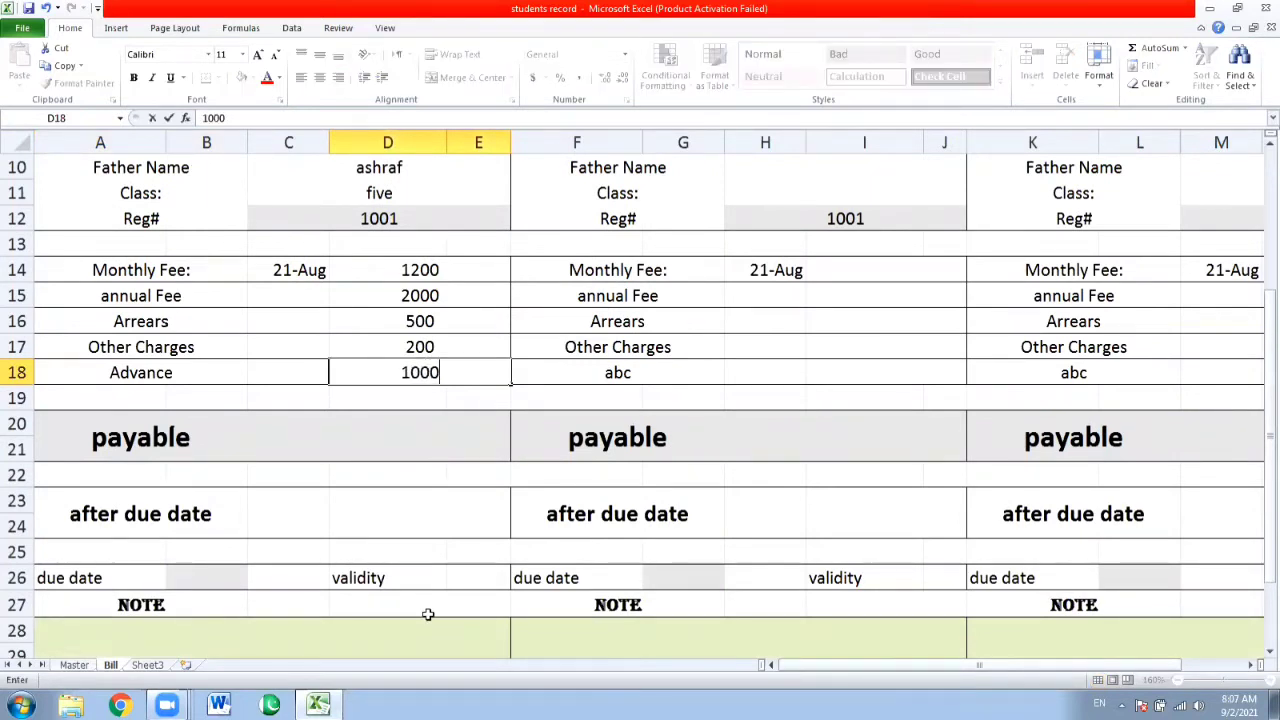
pyautogui.press('Return')
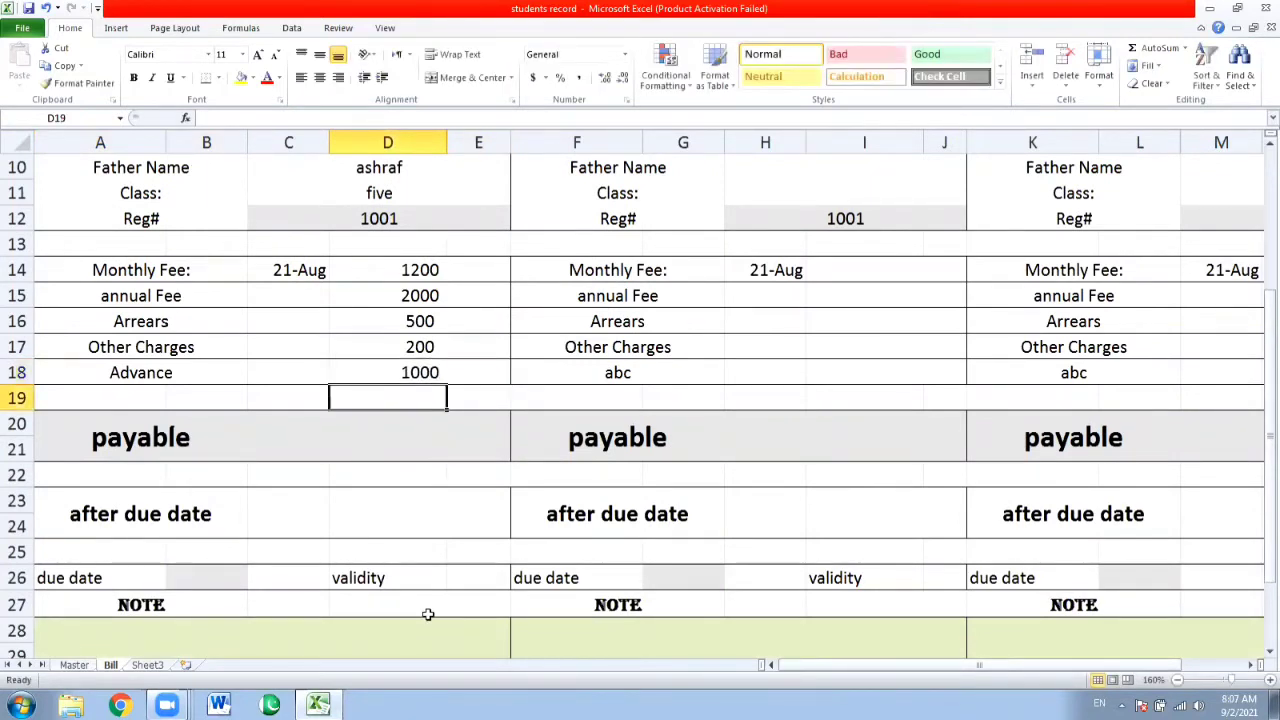
# Check the combined sum of the bank copy's fee amounts from Monthly Fee to Advance
pyautogui.click(439, 458)
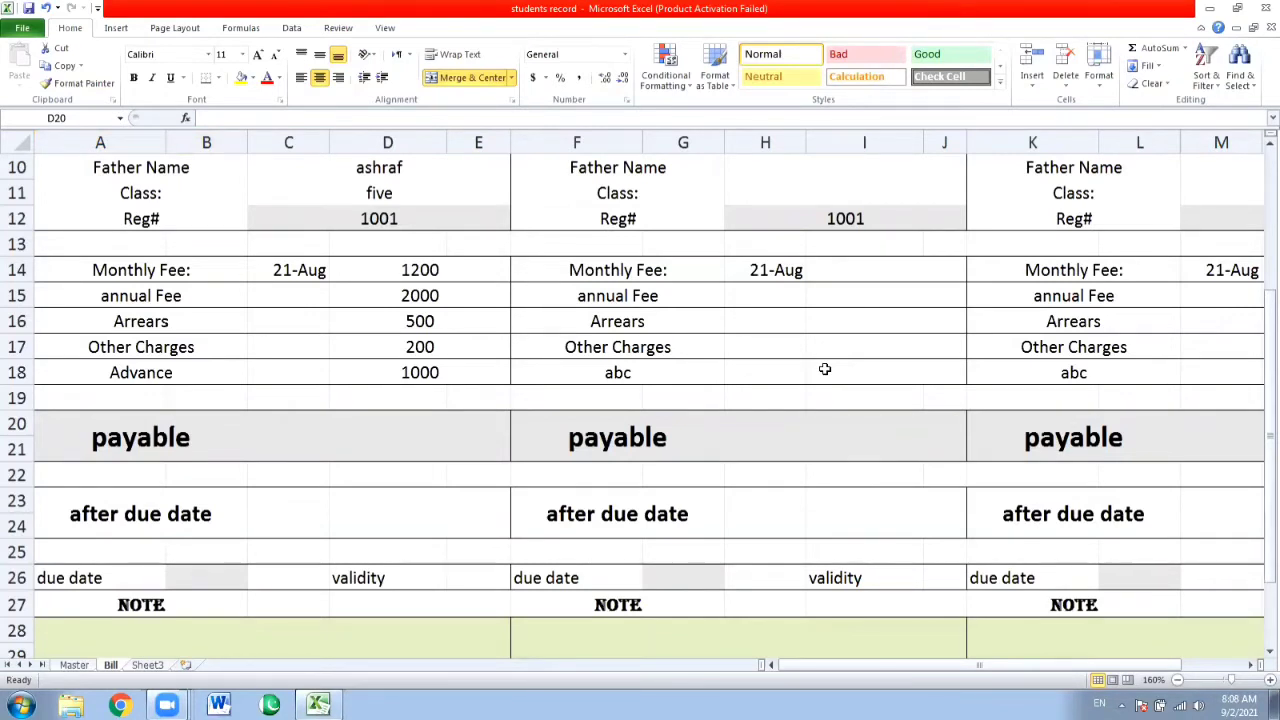
pyautogui.click(446, 443)
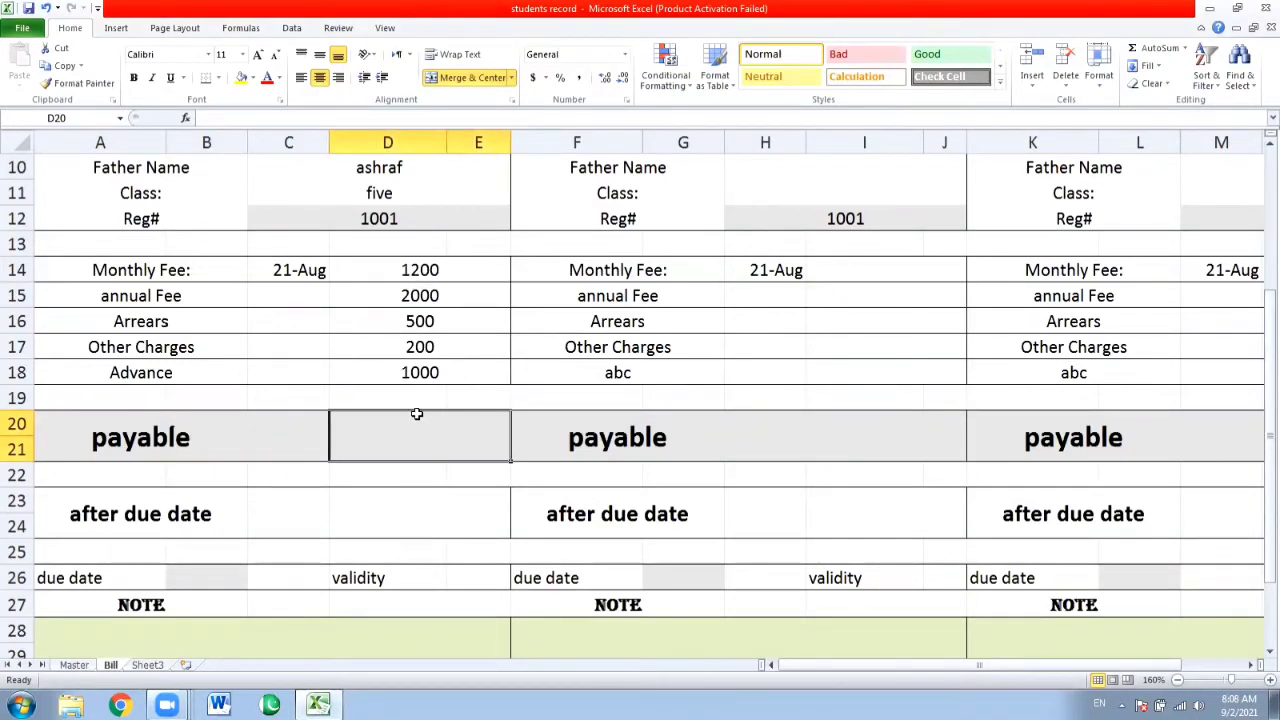
pyautogui.click(405, 272)
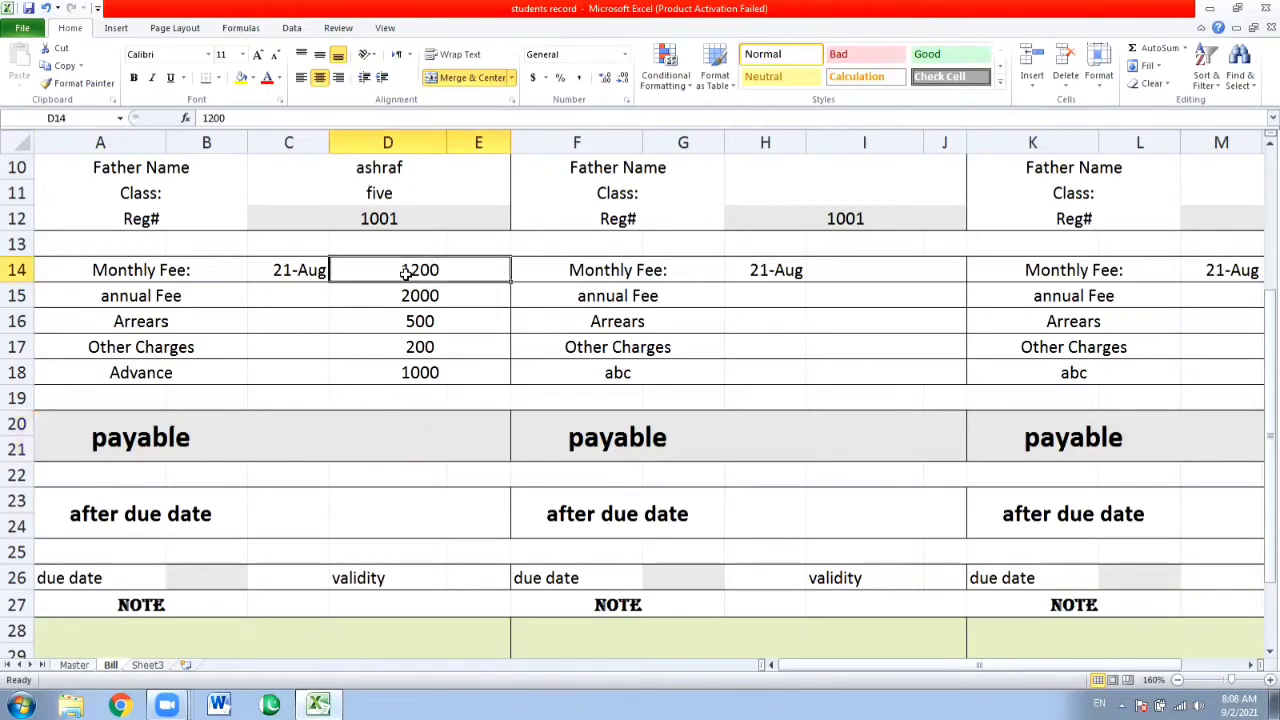
pyautogui.moveTo(405, 272); pyautogui.dragTo(423, 371)
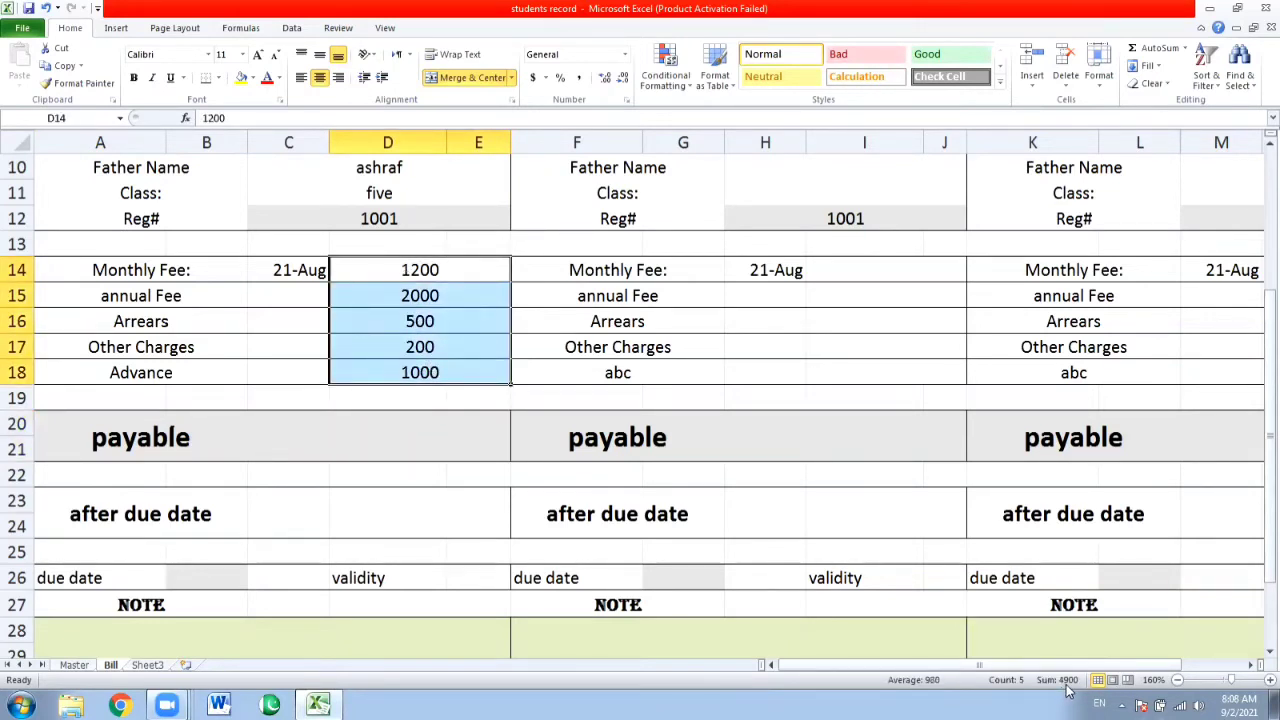
pyautogui.click(442, 421)
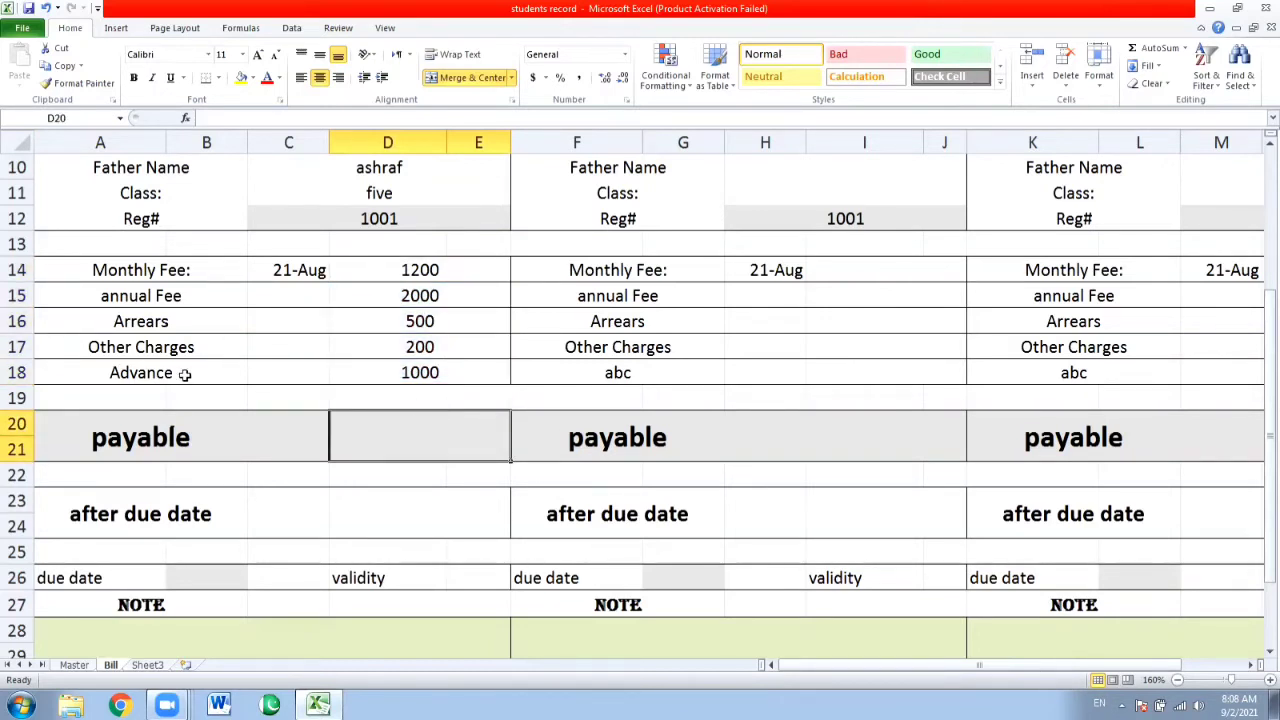
pyautogui.click(430, 371)
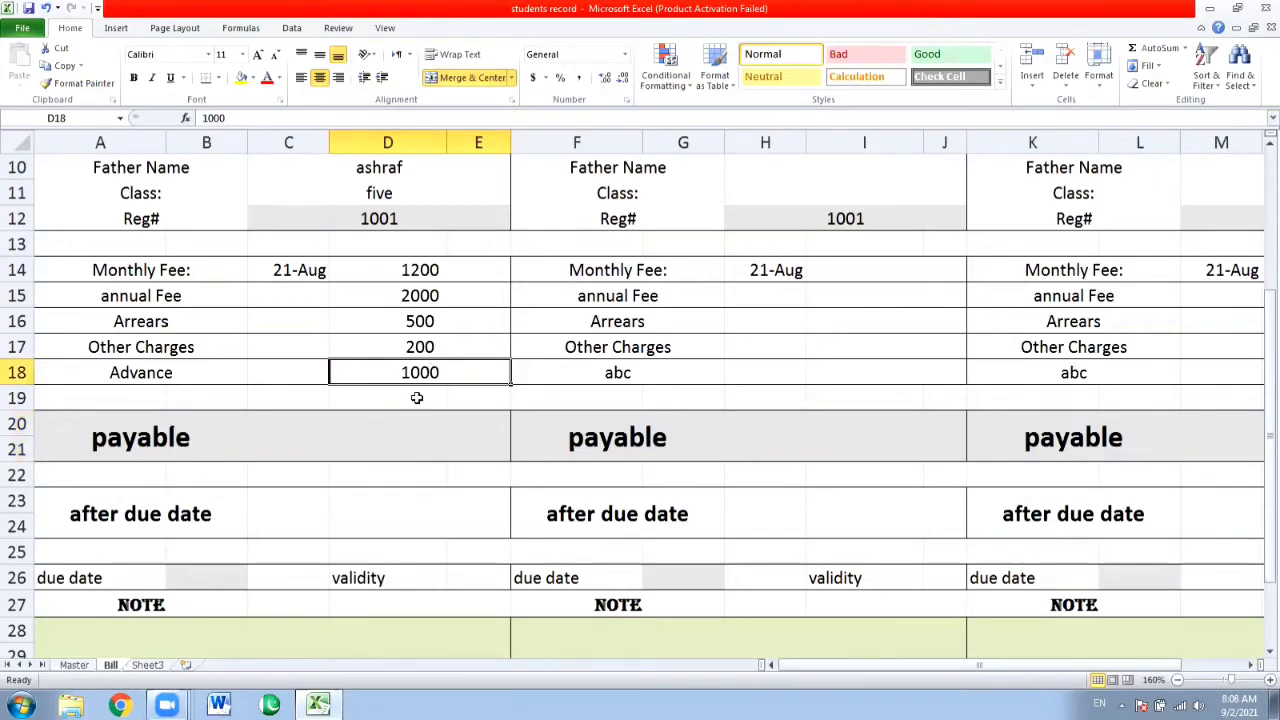
# Total the bank copy's fee amounts in payable cell D20 with the formula =SUM(D14:E18)
pyautogui.click(413, 431)
pyautogui.write('=')
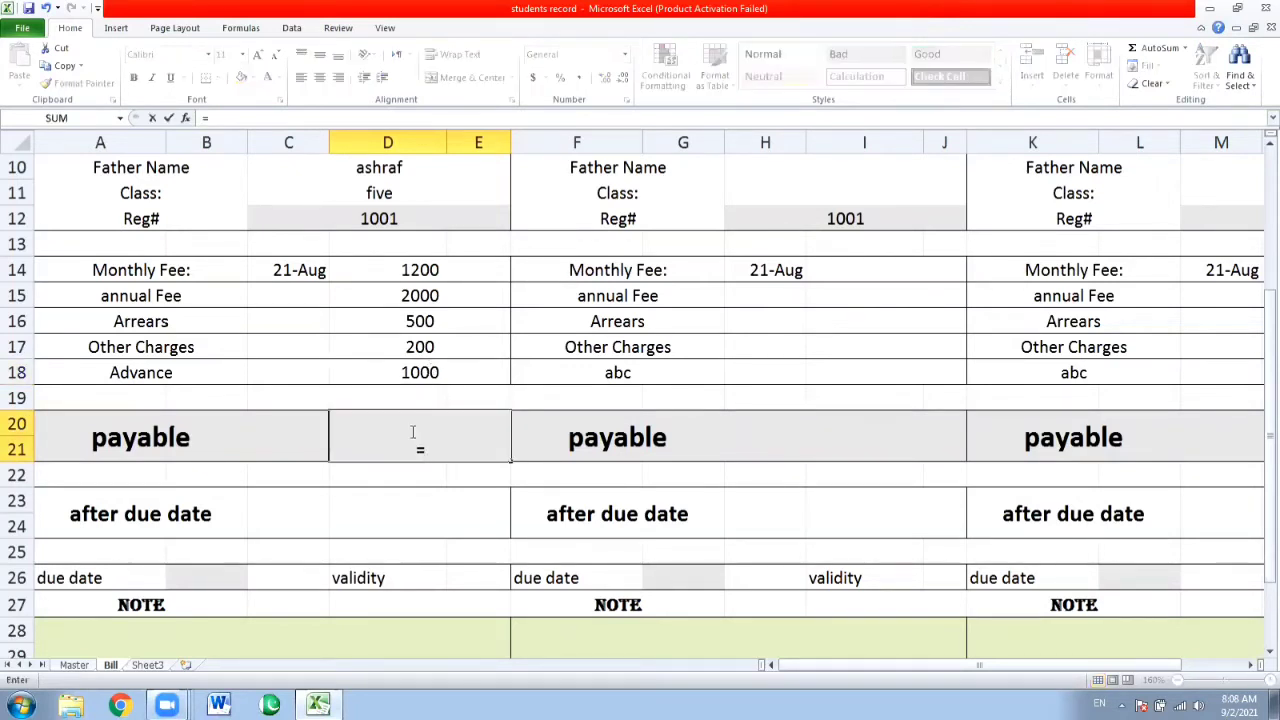
pyautogui.write('sum')
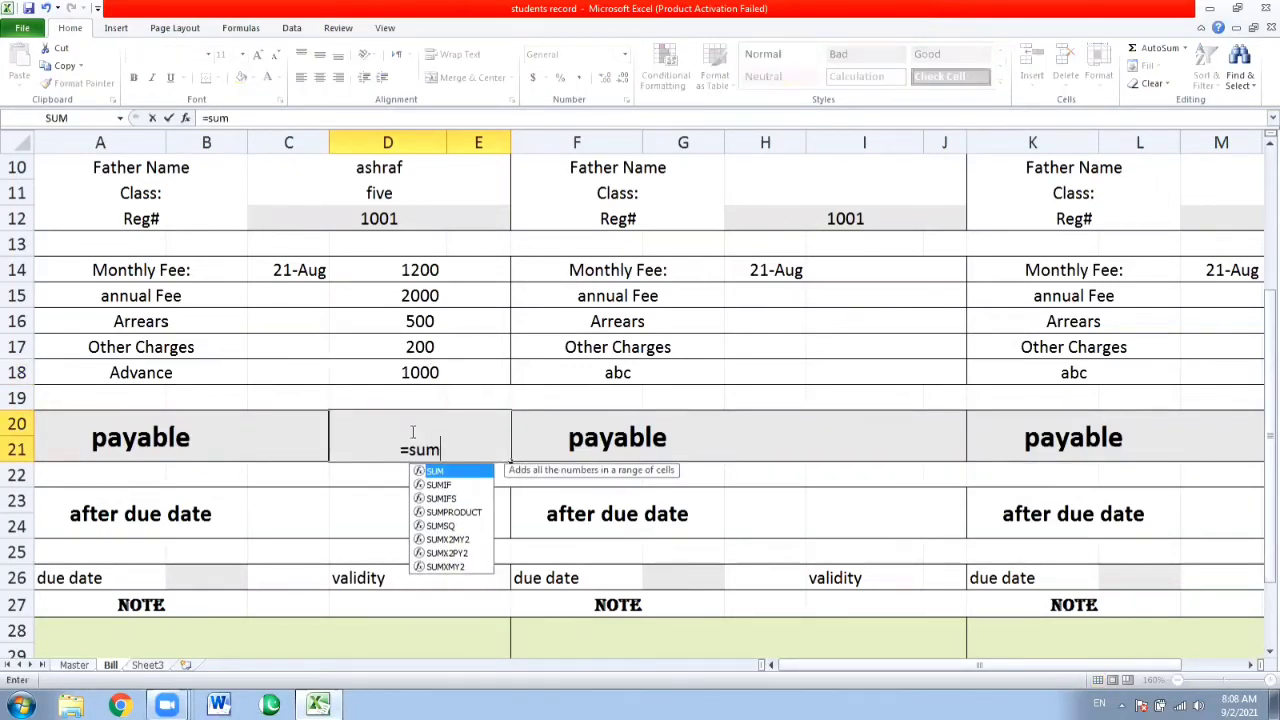
pyautogui.write('(')
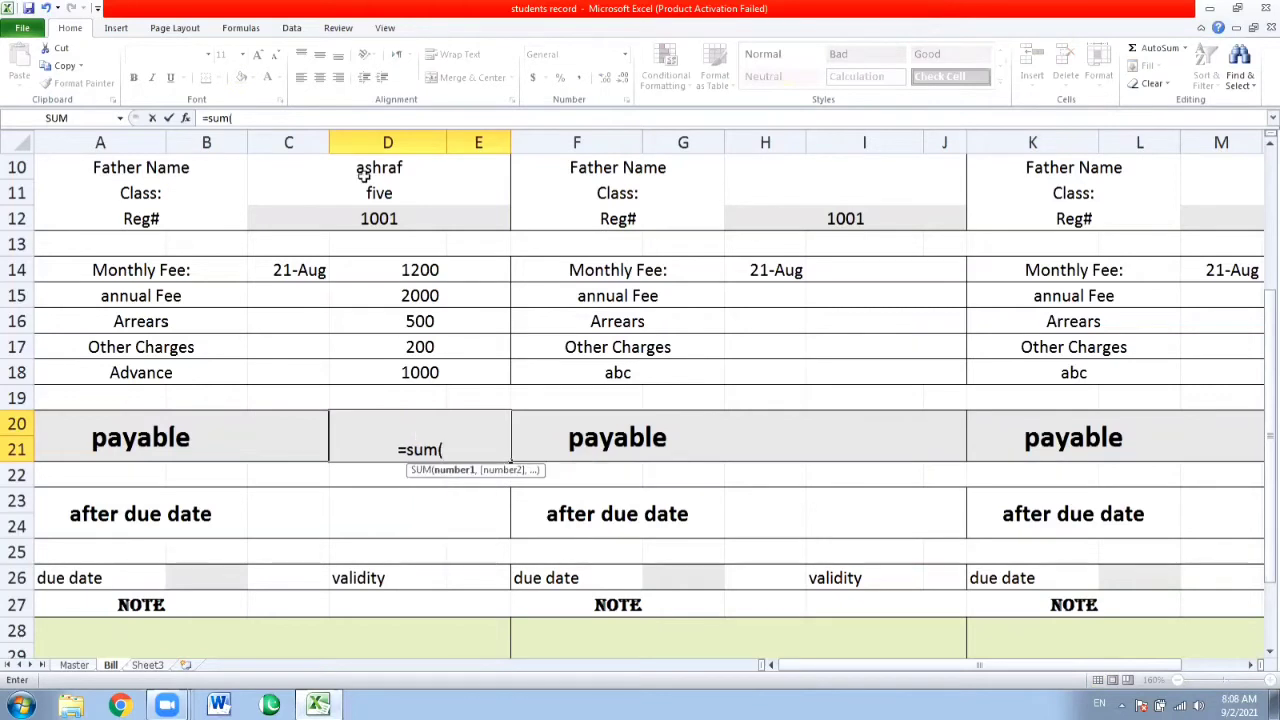
pyautogui.moveTo(413, 278); pyautogui.dragTo(428, 376)
pyautogui.press('Return')
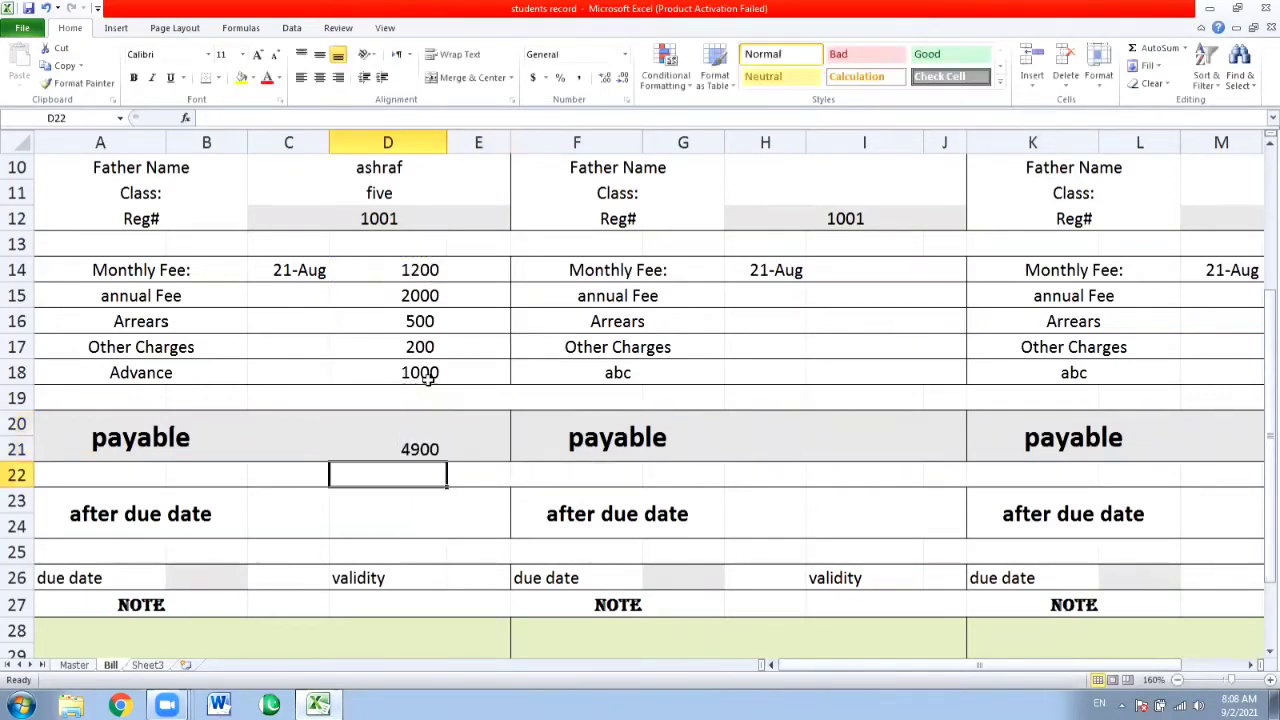
pyautogui.click(410, 431)
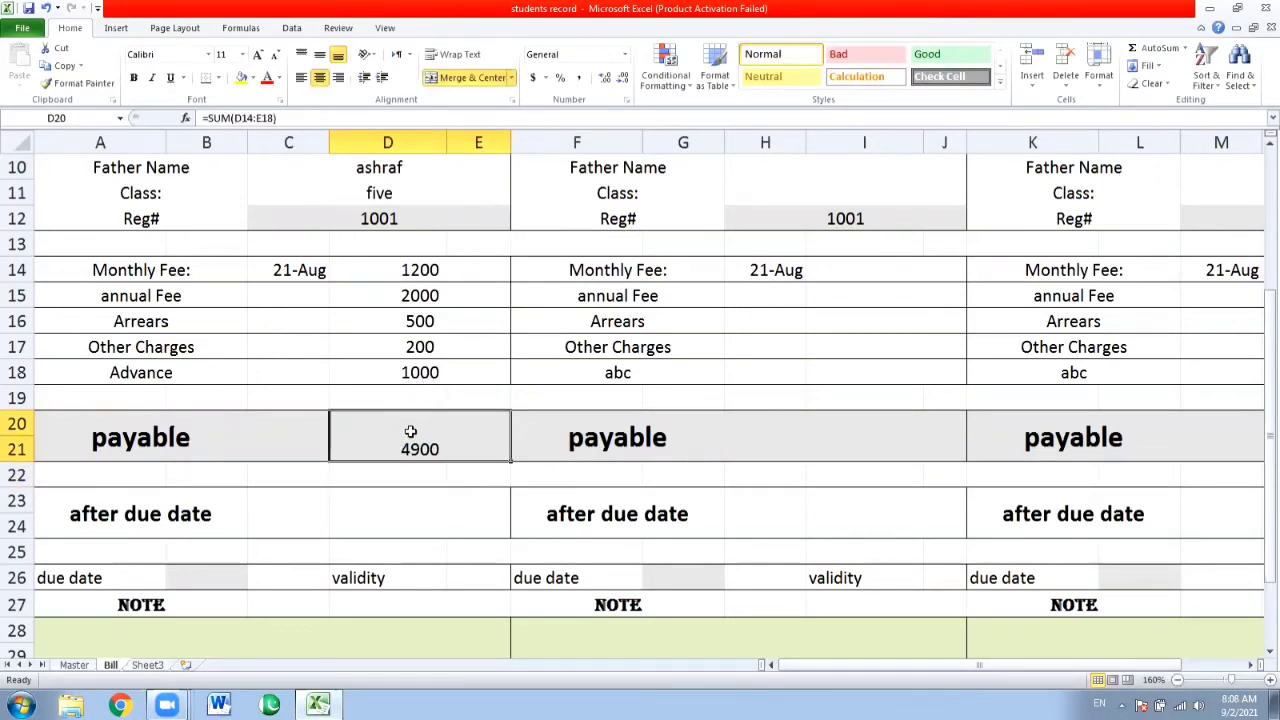
pyautogui.click(806, 369)
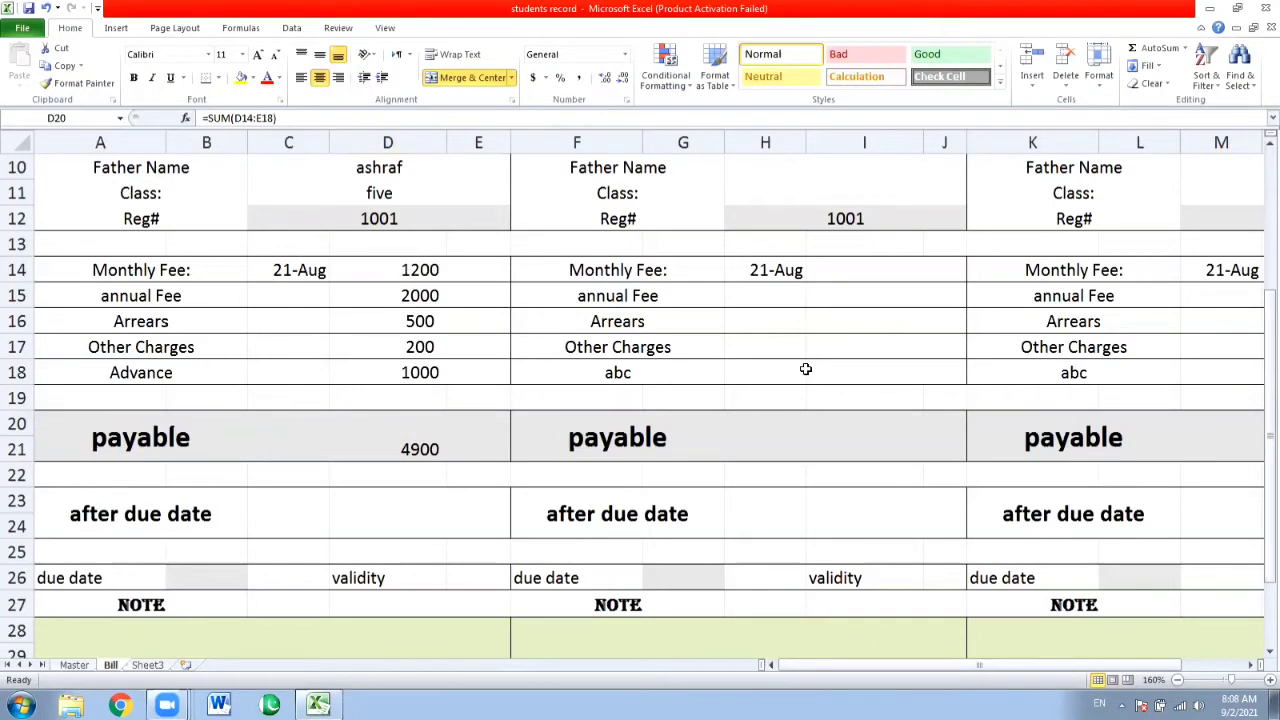
pyautogui.click(412, 430)
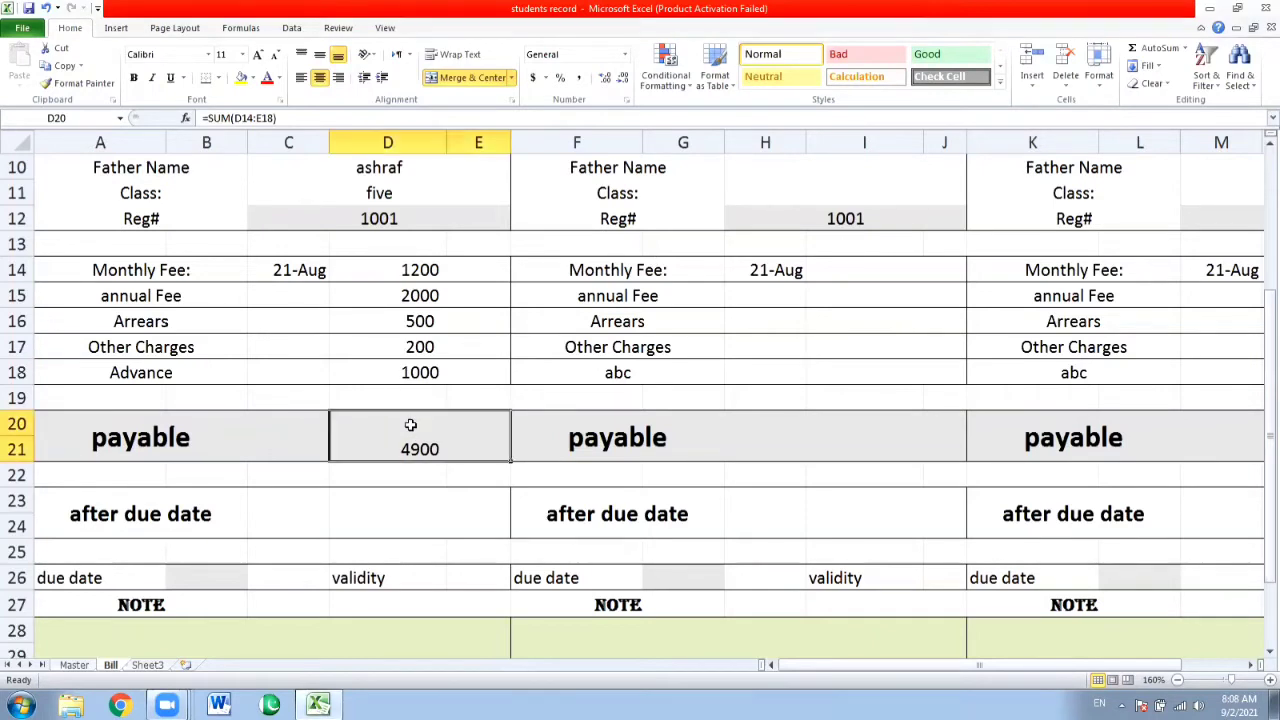
# Replace the bank copy's payable formula in D20 with =(D14+D15+D16+D17)-D18 so the advance is deducted from the fees
pyautogui.click(413, 373)
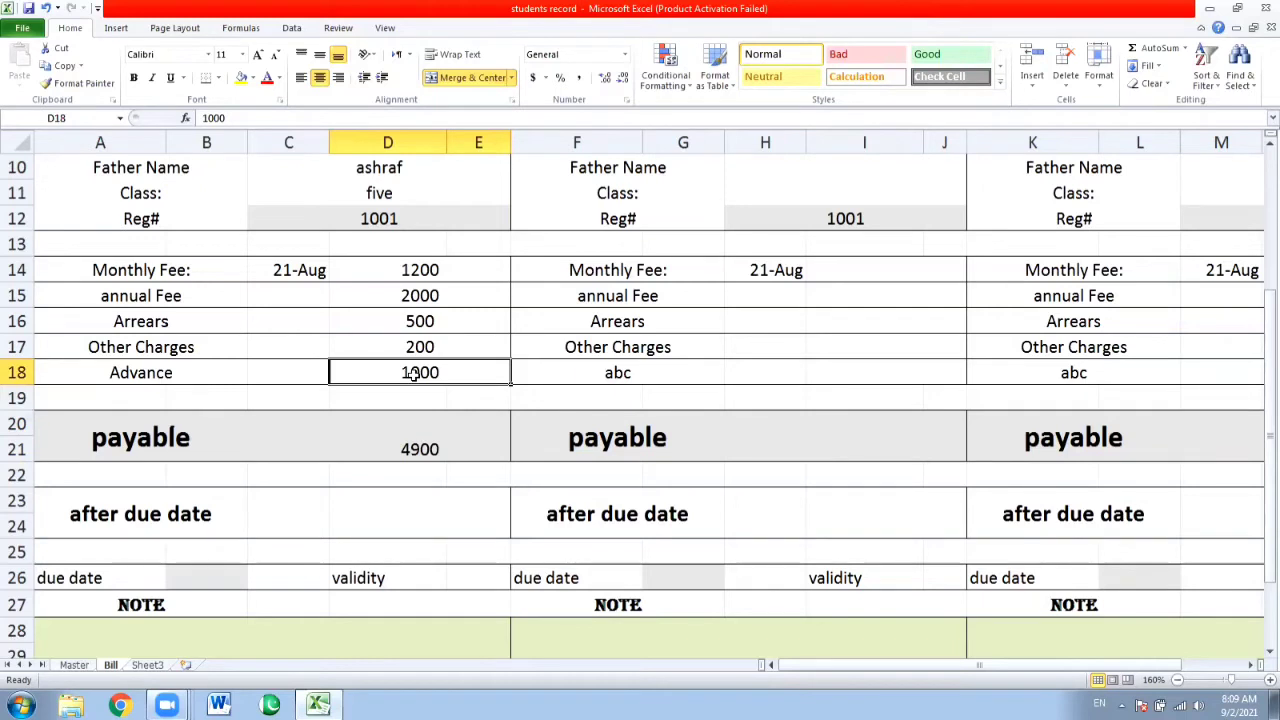
pyautogui.press('Down')
pyautogui.press('Down')
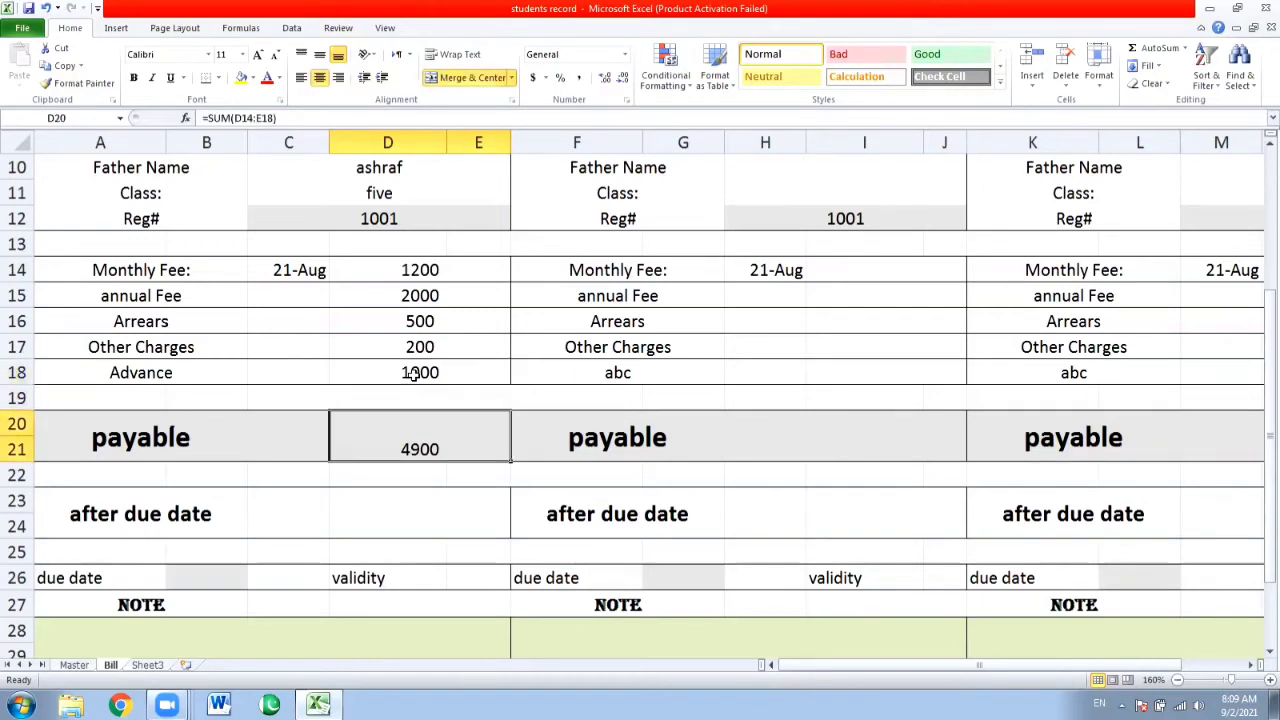
pyautogui.write('=')
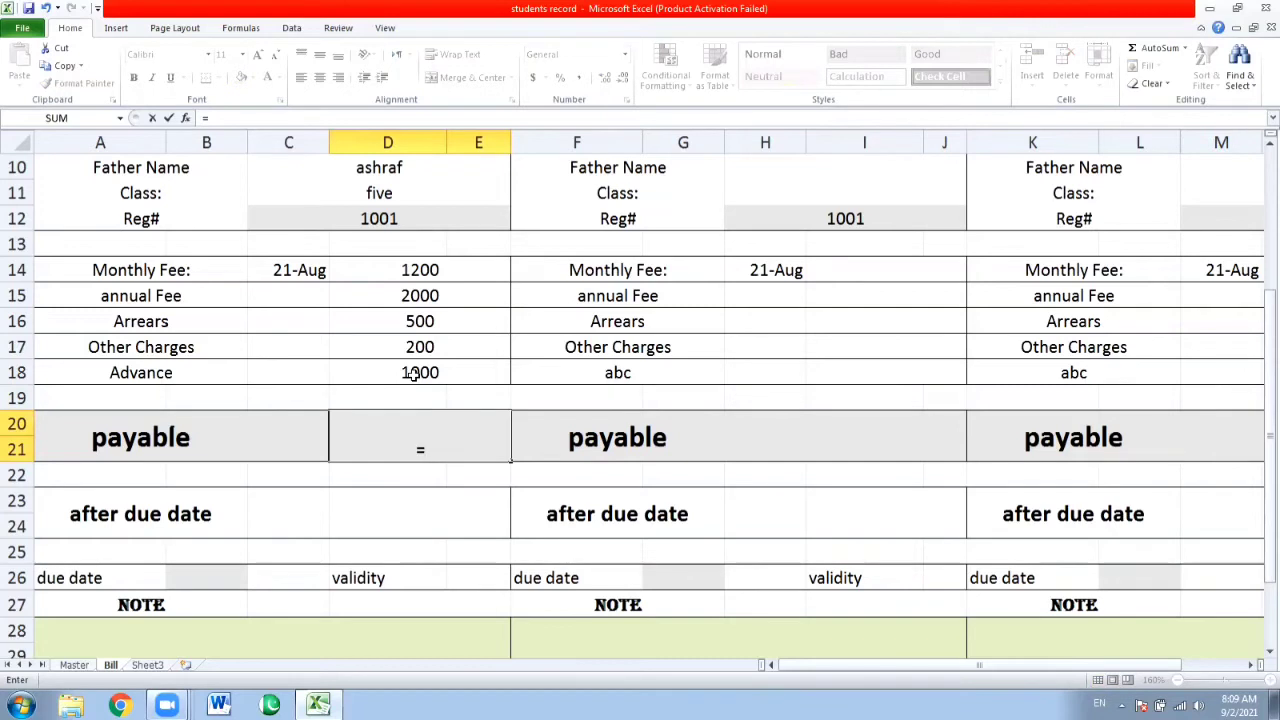
pyautogui.write('(')
pyautogui.click(418, 271)
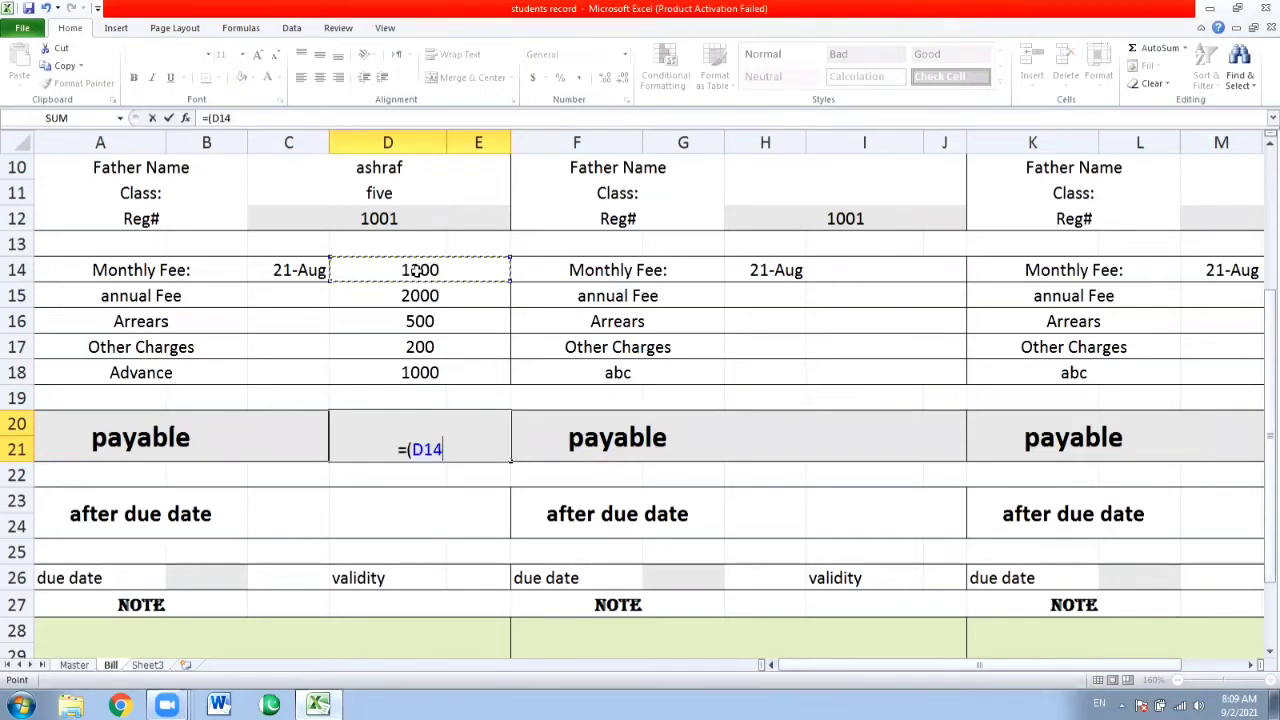
pyautogui.write('+')
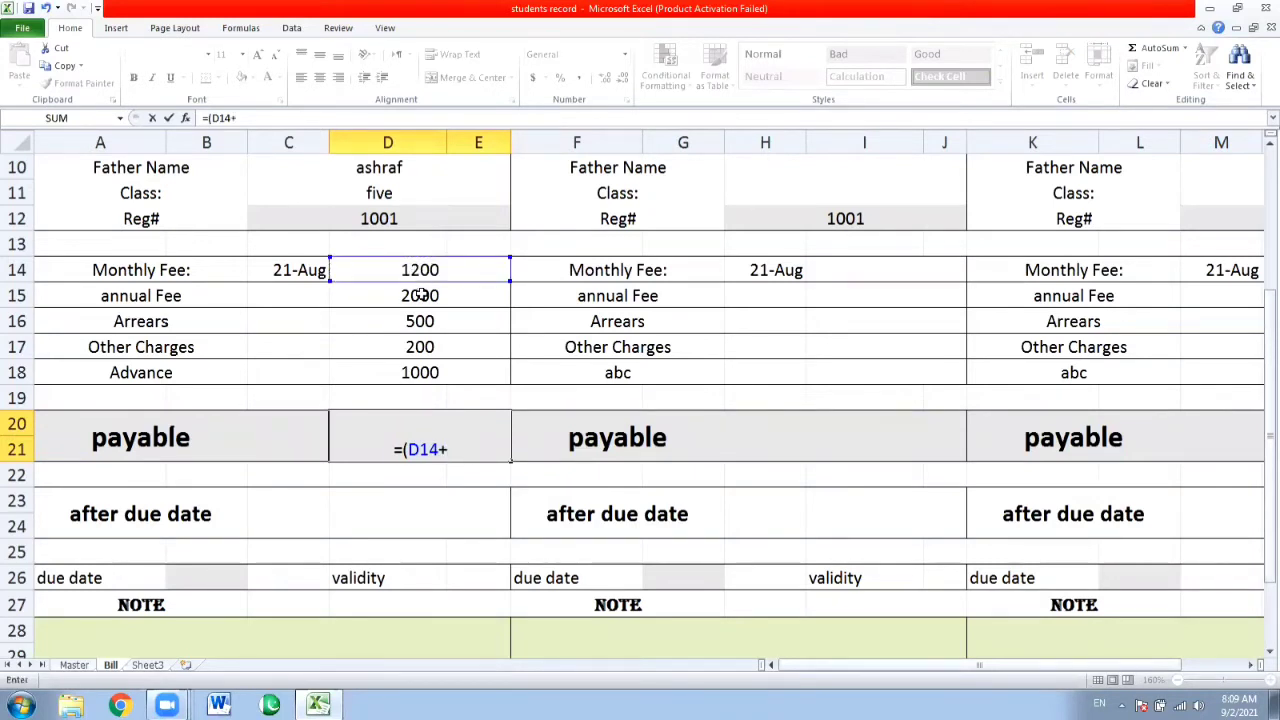
pyautogui.click(421, 296)
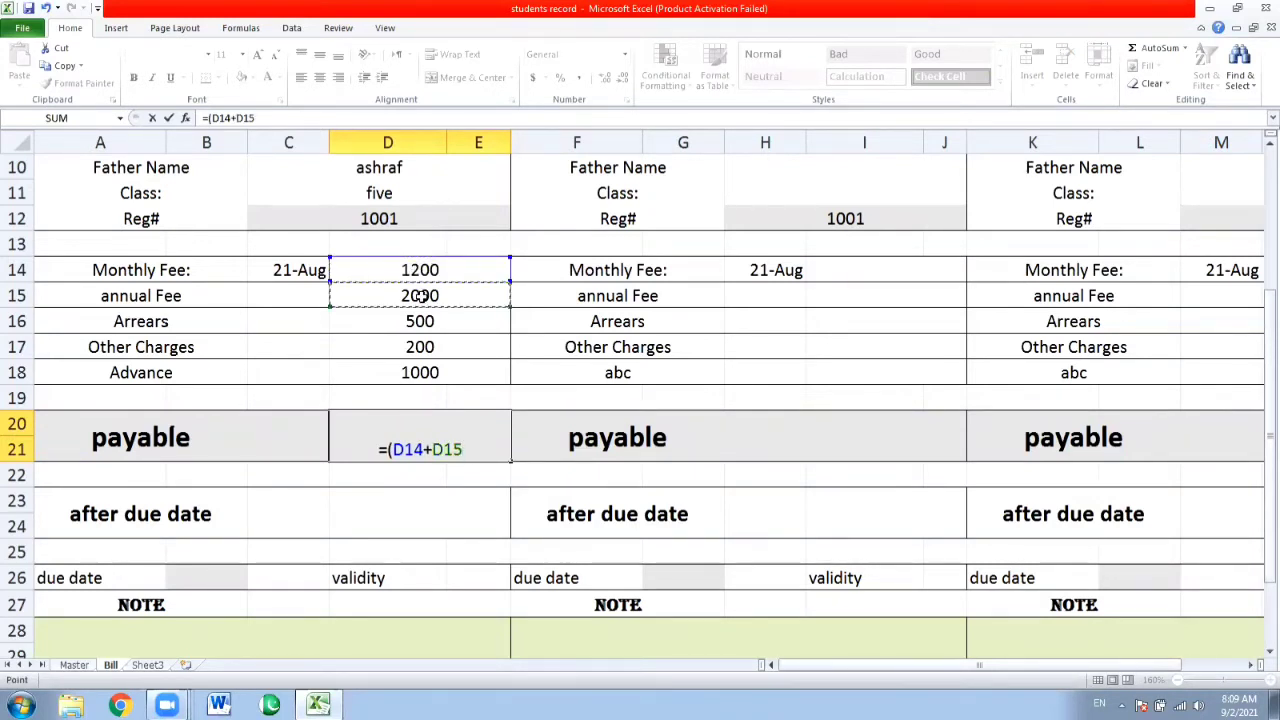
pyautogui.write('+')
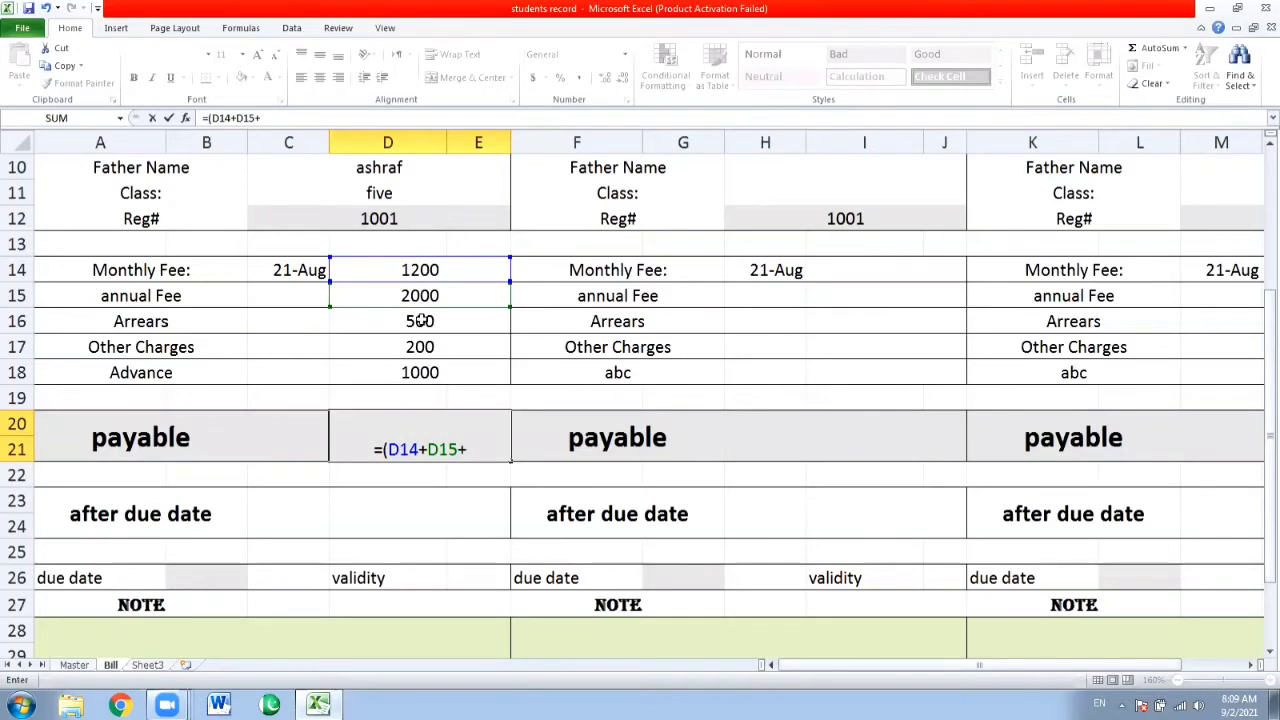
pyautogui.click(421, 321)
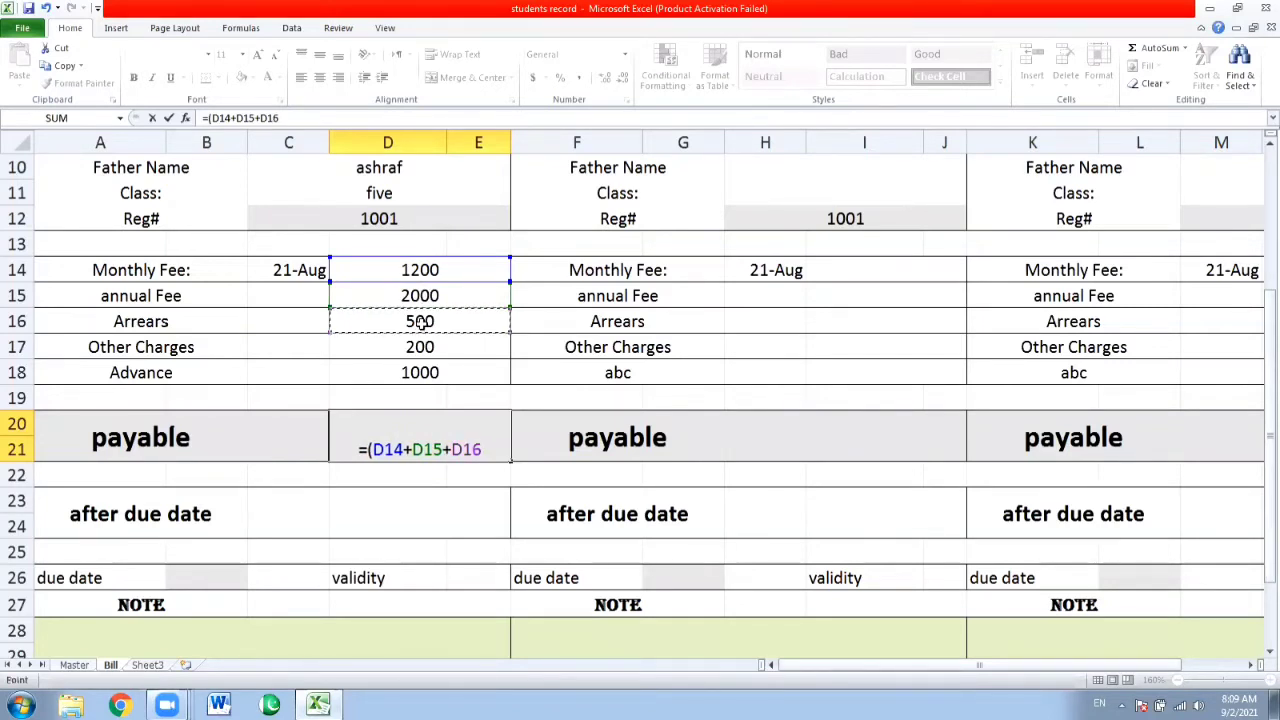
pyautogui.write('+')
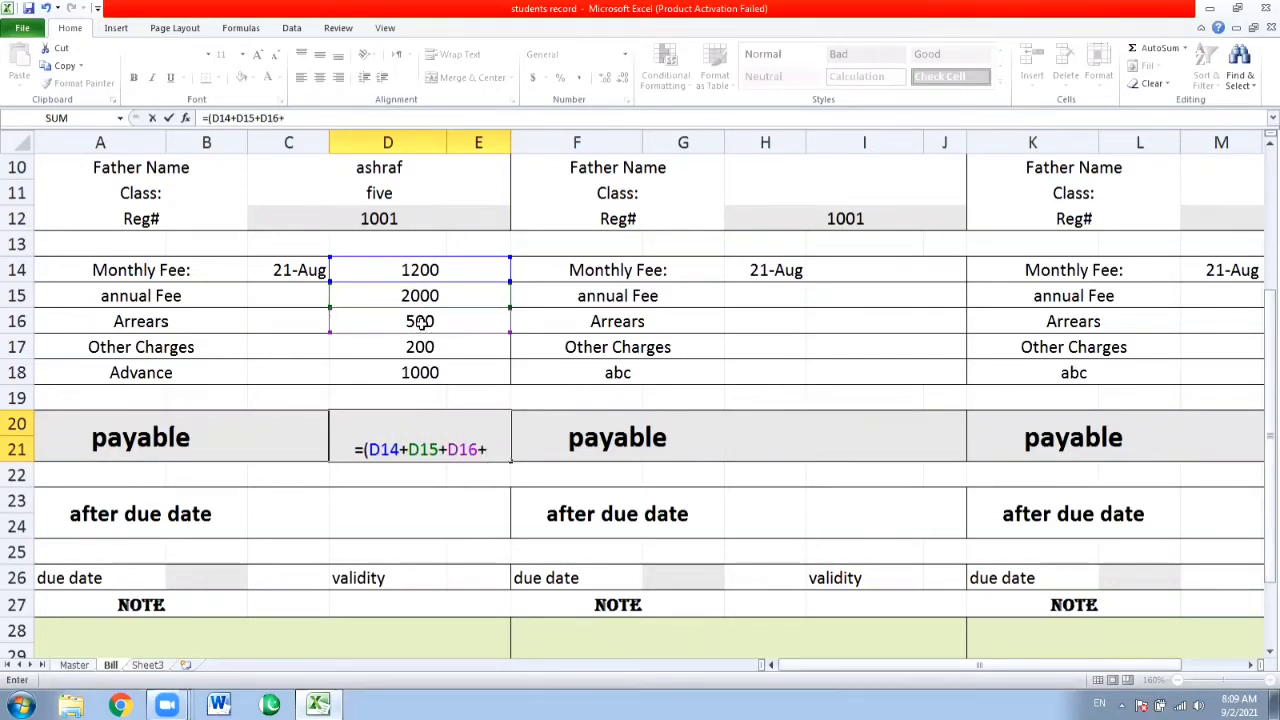
pyautogui.click(424, 343)
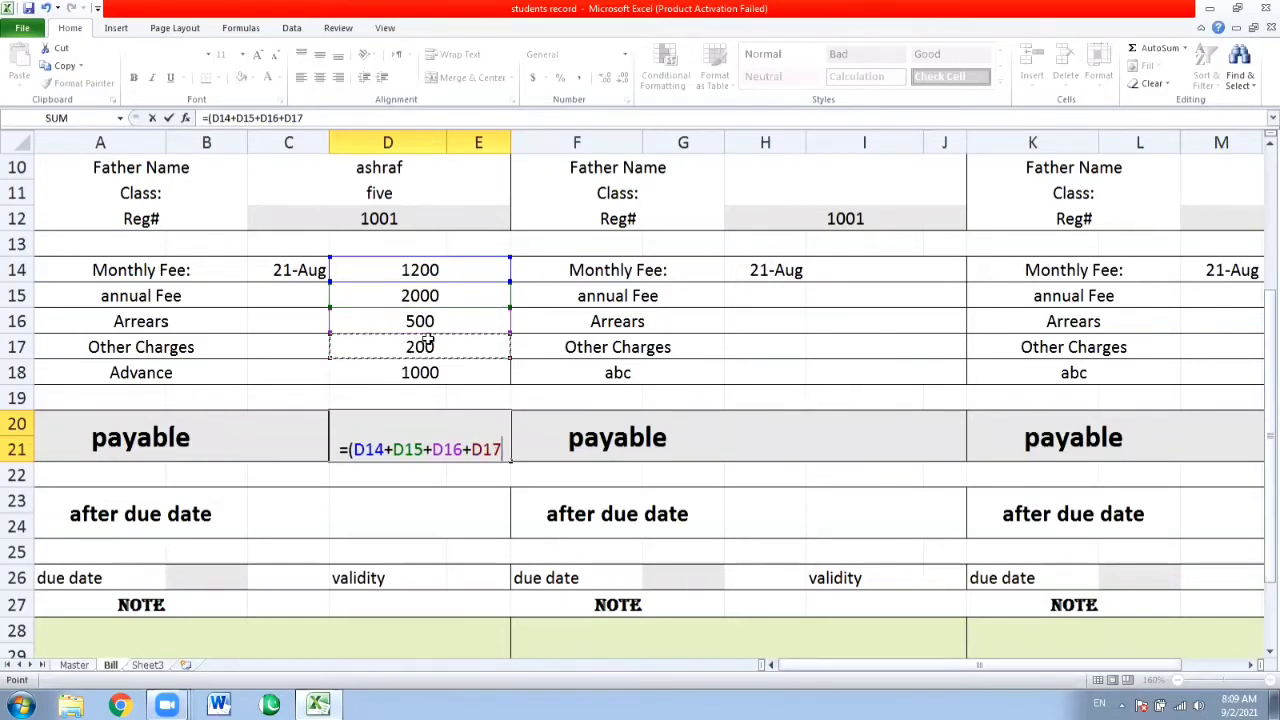
pyautogui.write(')')
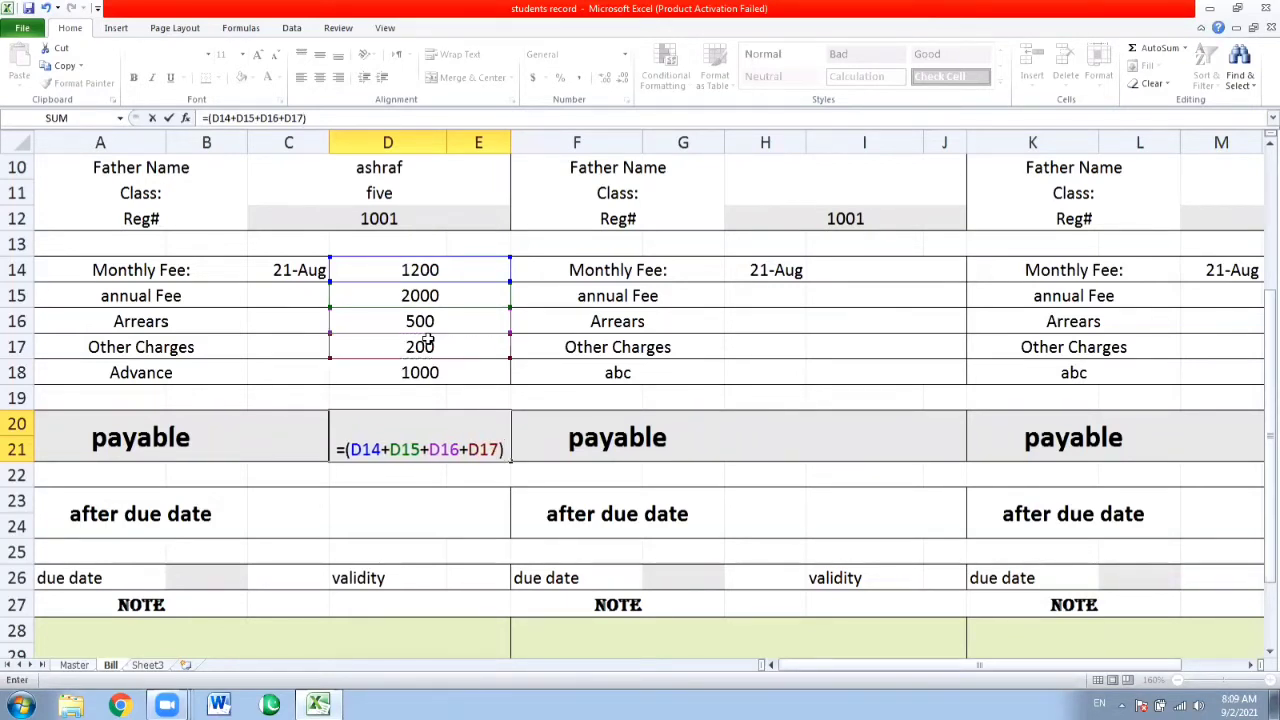
pyautogui.write('-')
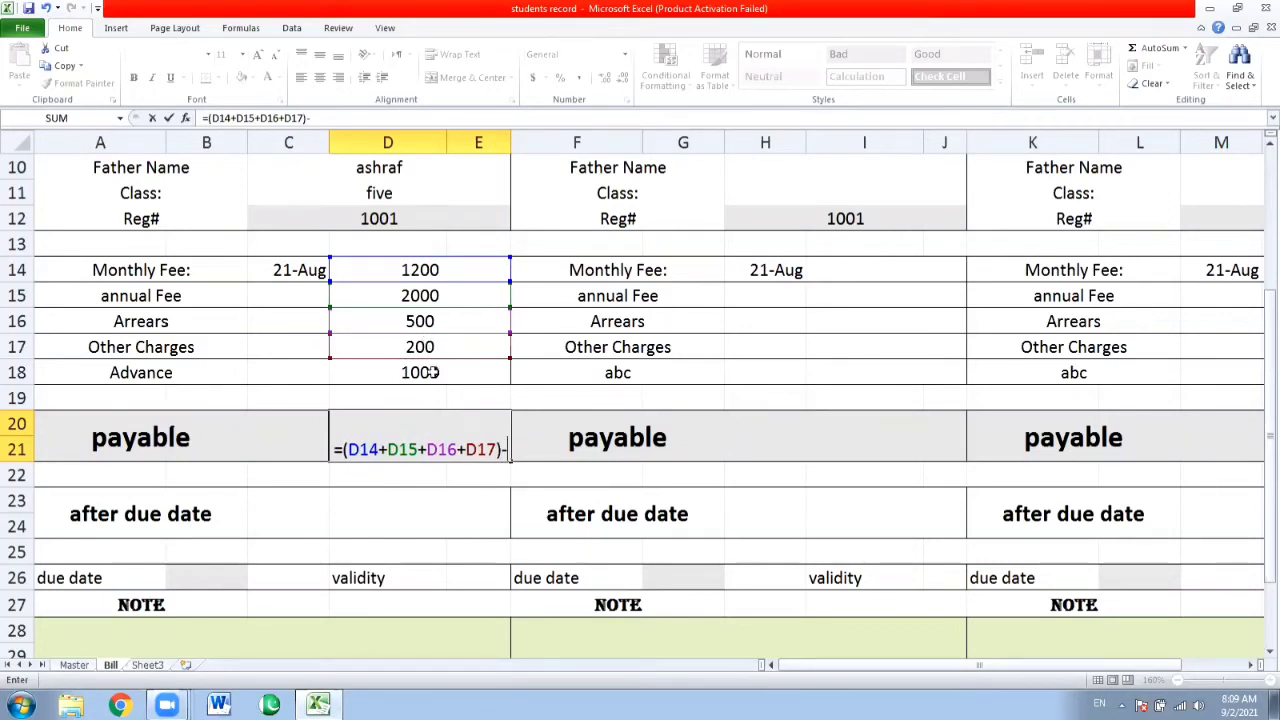
pyautogui.click(431, 372)
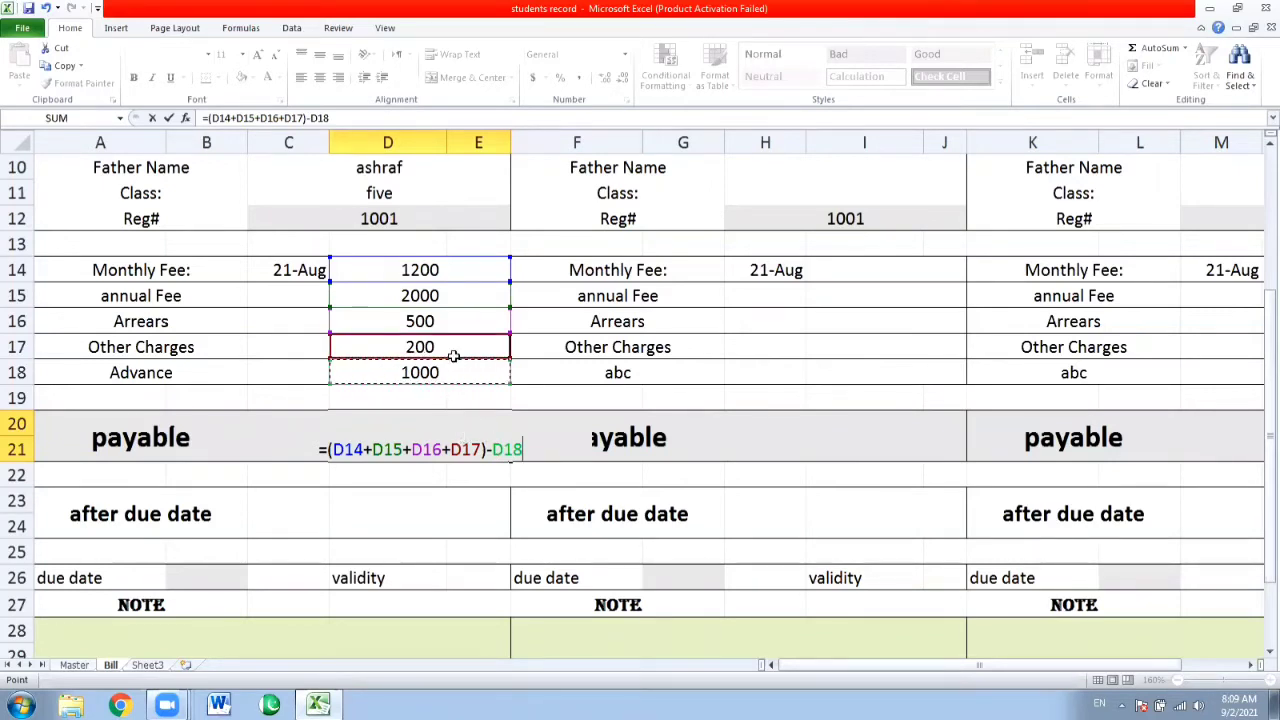
pyautogui.press('Return')
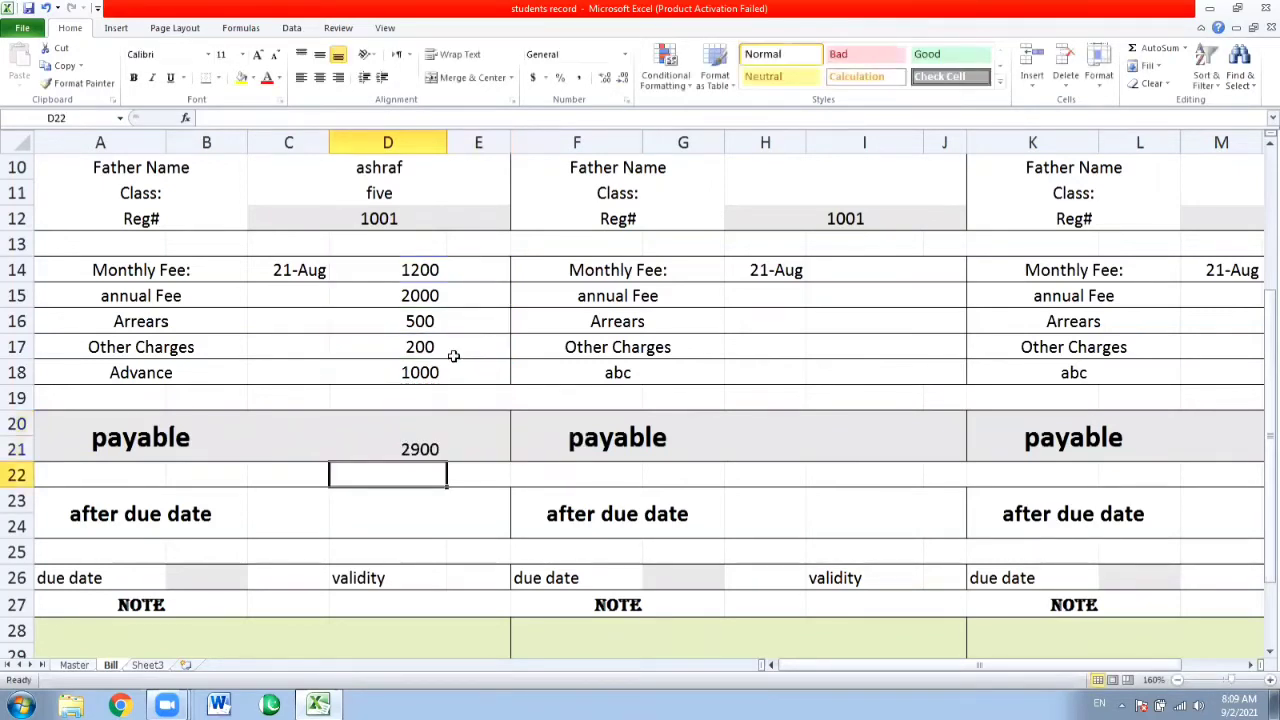
# Check the payable formula against the combined sum of the bank copy's fee amounts from Monthly Fee to Other Charges
pyautogui.click(420, 433)
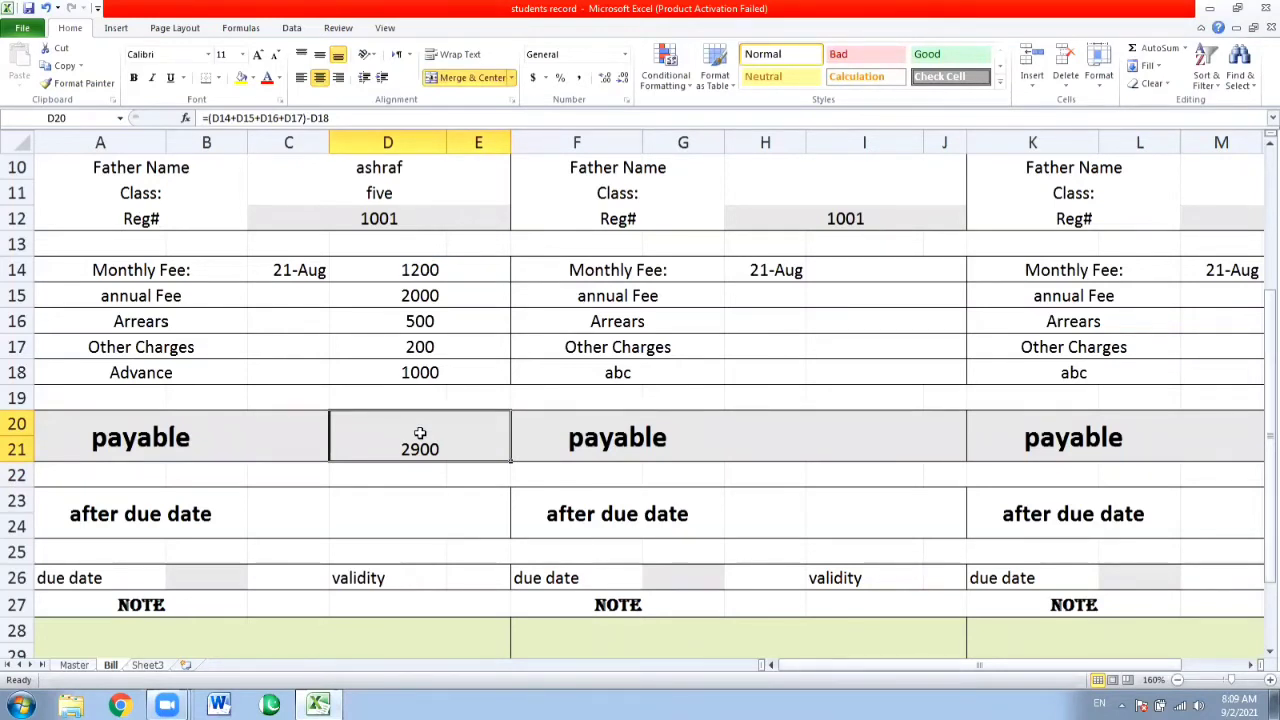
pyautogui.click(423, 272)
pyautogui.moveTo(423, 272); pyautogui.dragTo(423, 340)
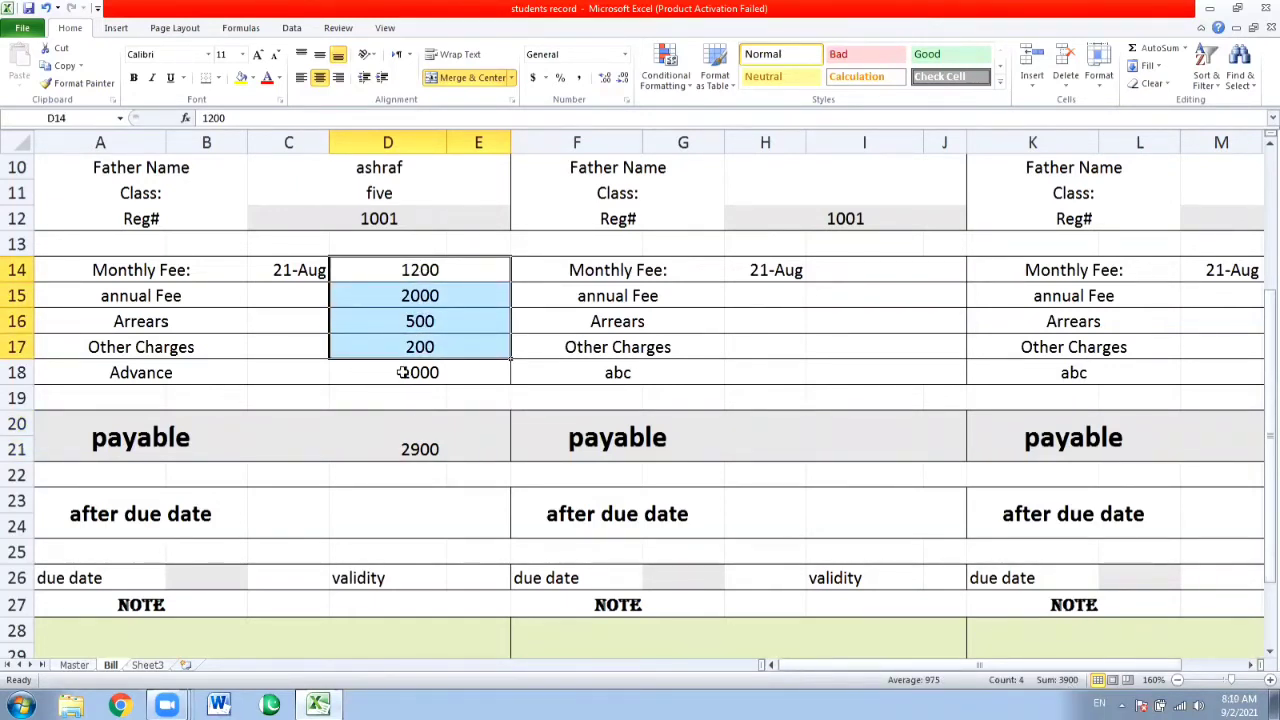
pyautogui.click(420, 450)
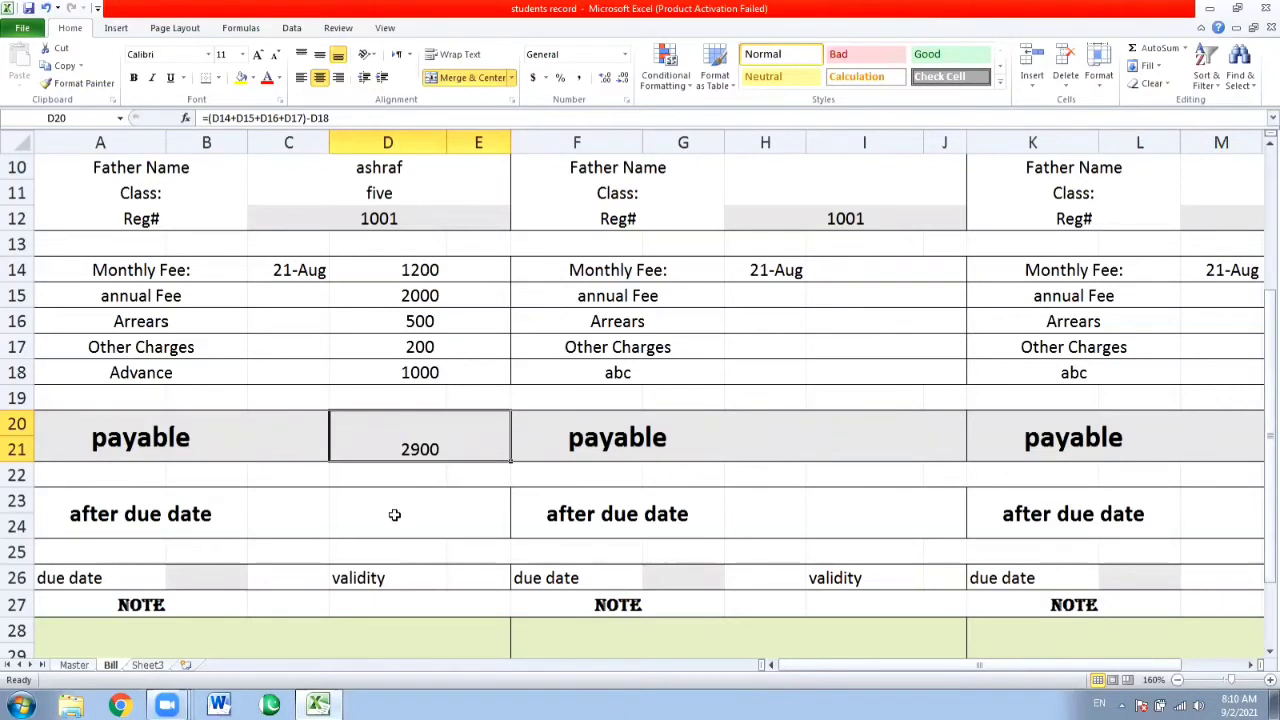
# Calculate the bank copy's after due date amount in cell D23 with the formula =D20+150
pyautogui.press('Down')
pyautogui.press('Down')
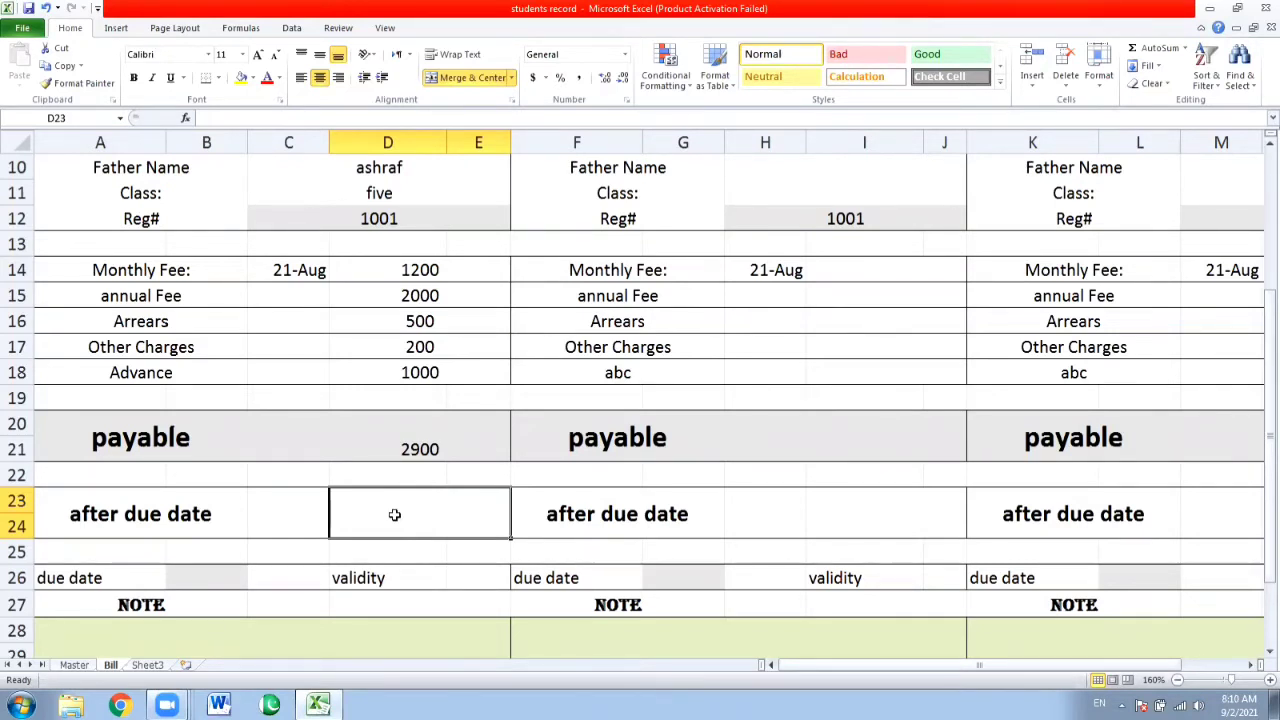
pyautogui.write('=')
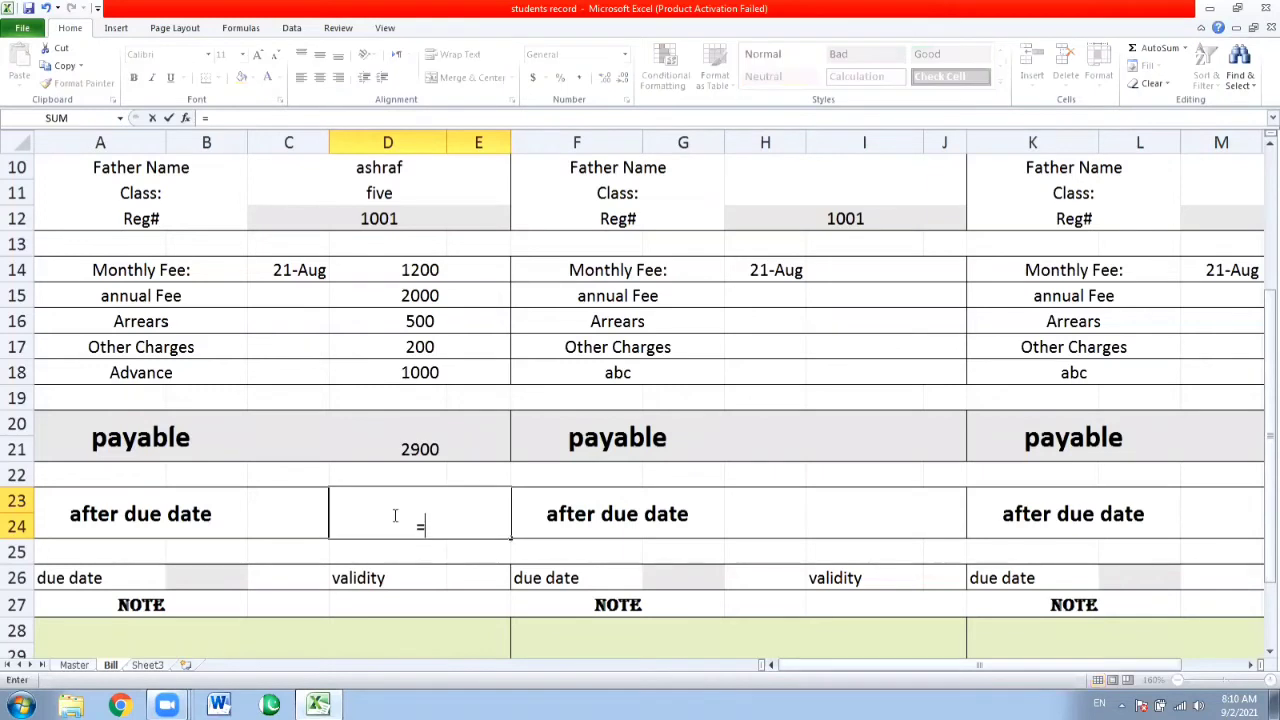
pyautogui.click(431, 435)
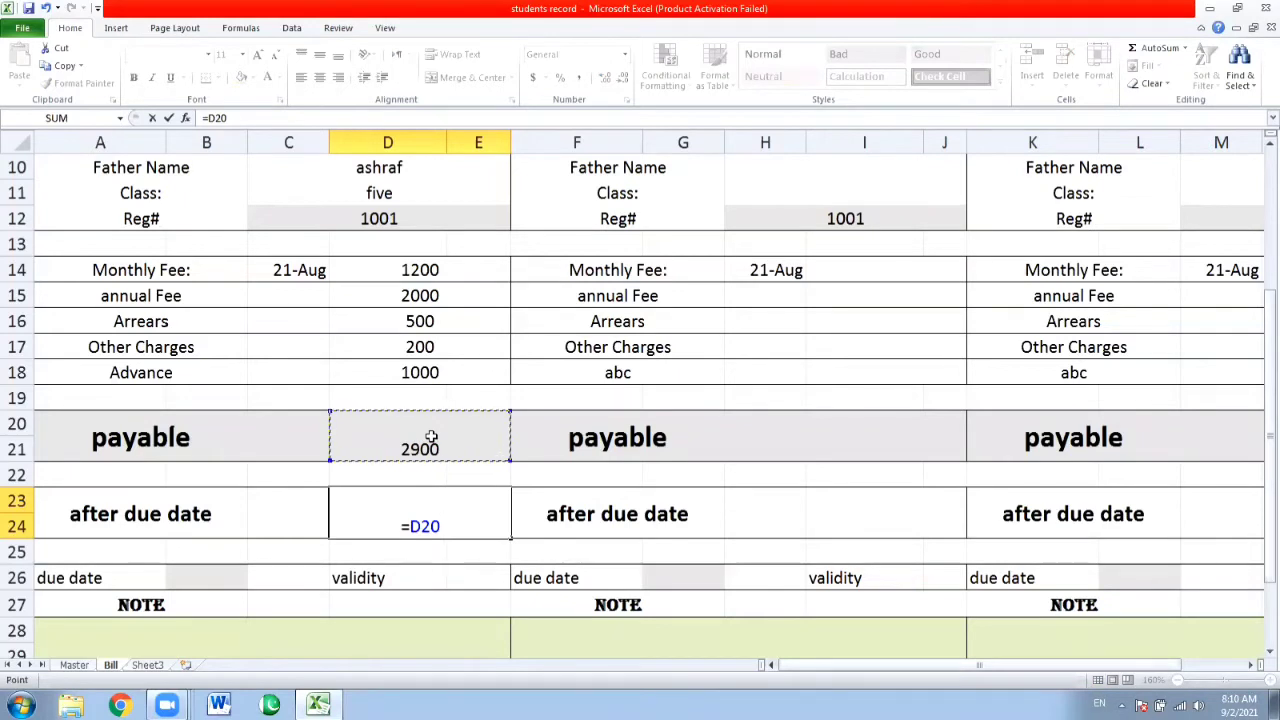
pyautogui.write('+')
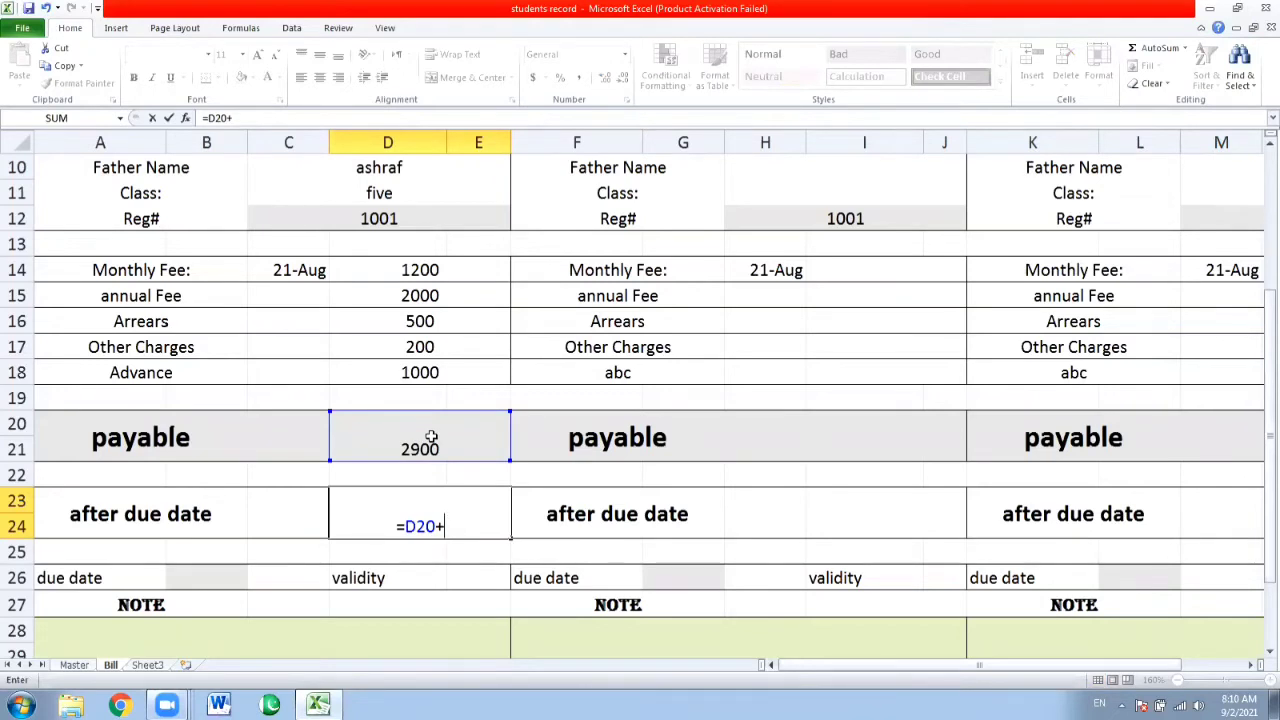
pyautogui.write('150')
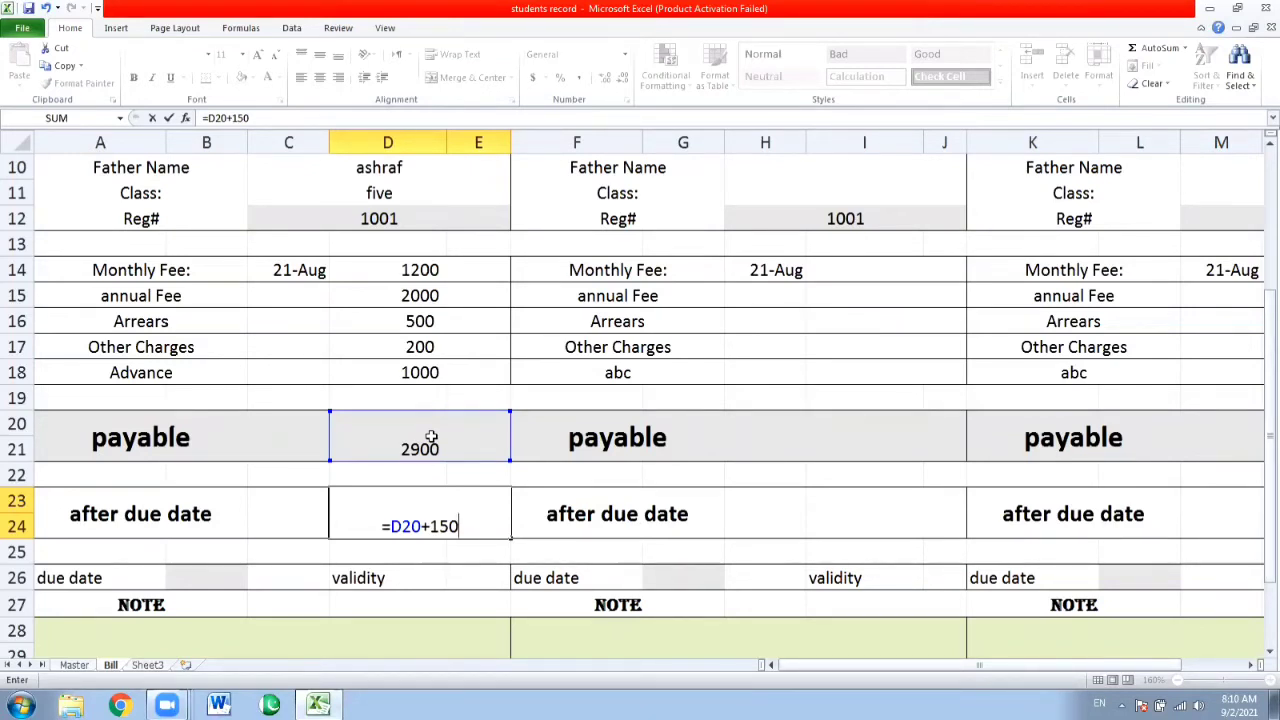
pyautogui.press('Return')
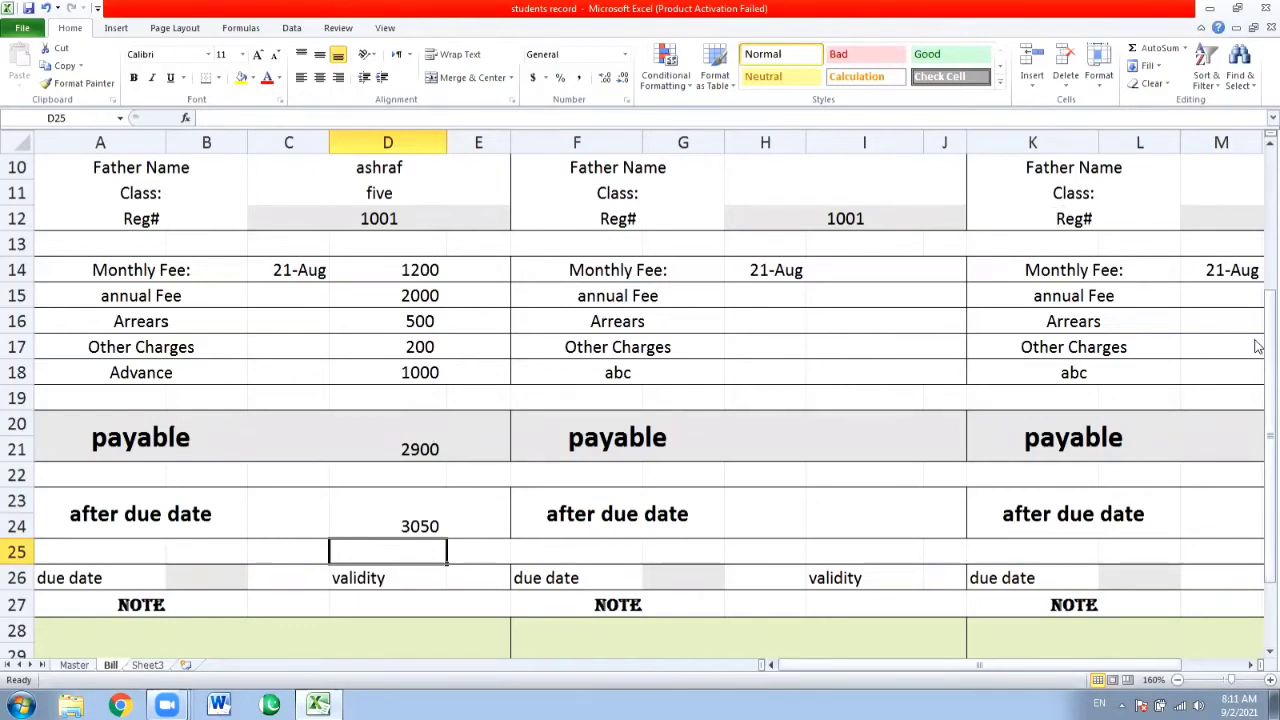
# Calculate the bank copy's due date in cell B26 as ten days after the invoice date with the formula =D8+10
pyautogui.moveTo(1264, 346); pyautogui.dragTo(1259, 412)
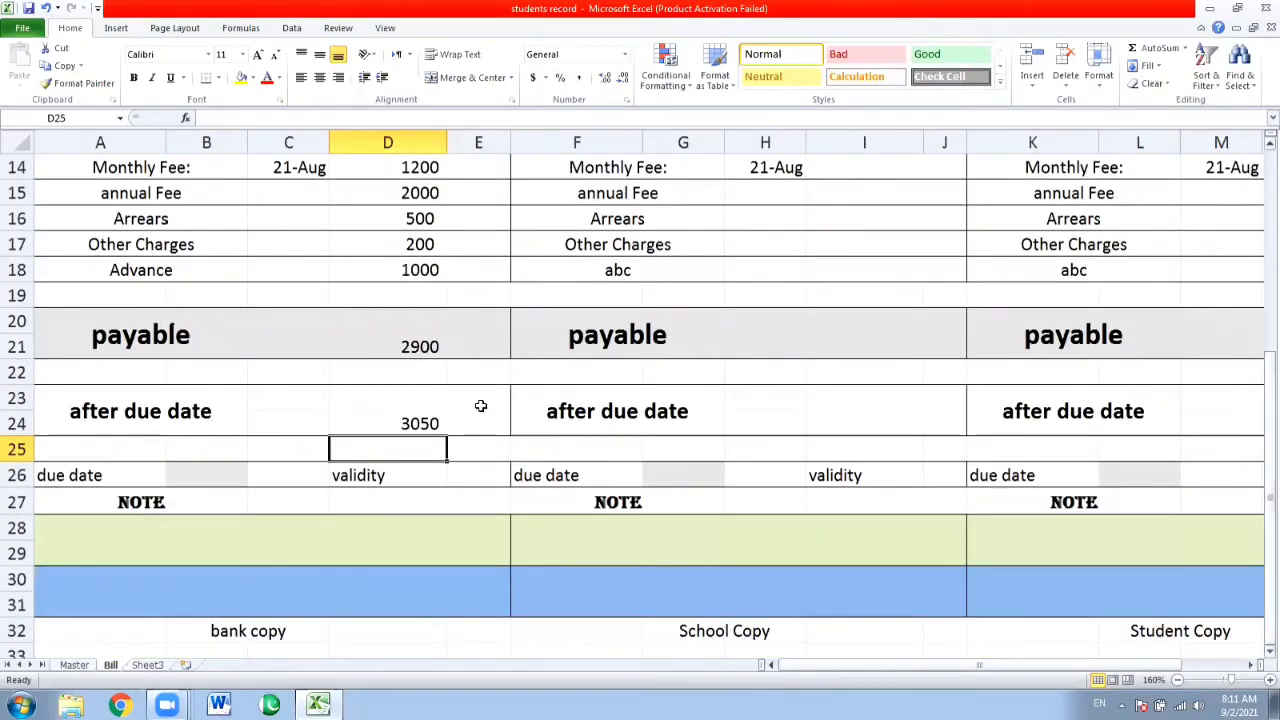
pyautogui.click(199, 474)
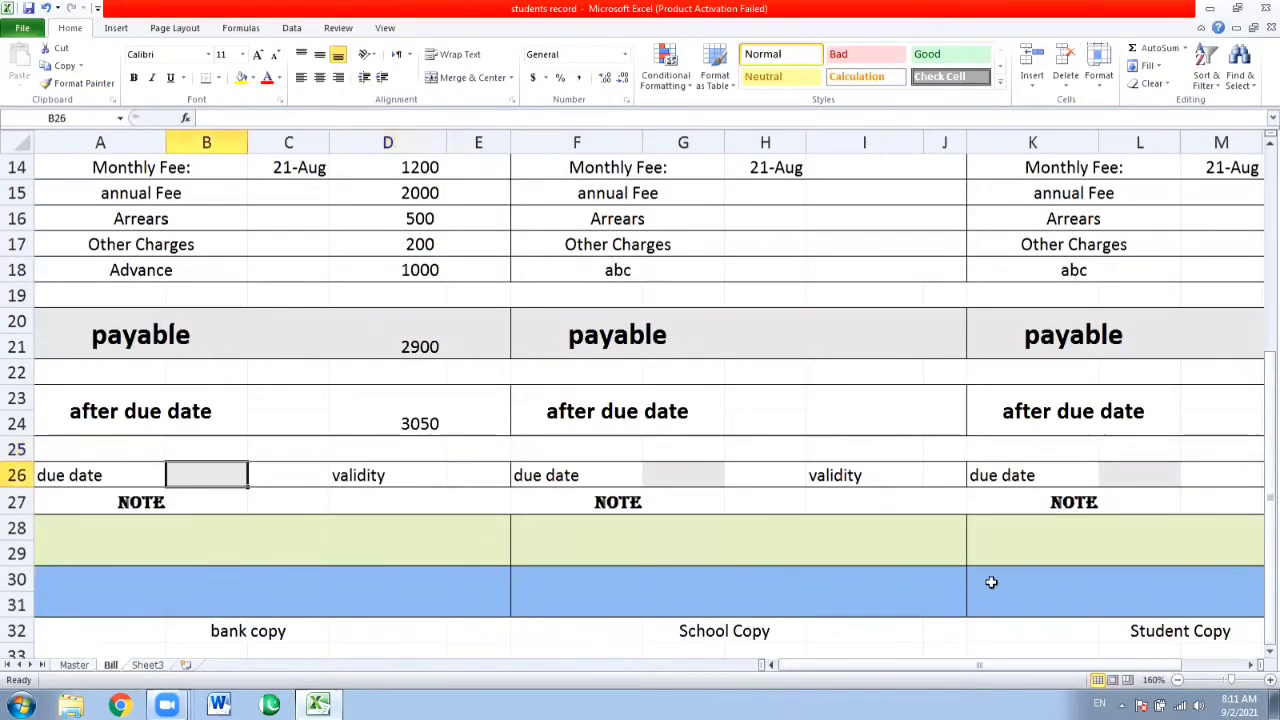
pyautogui.click(1177, 680)
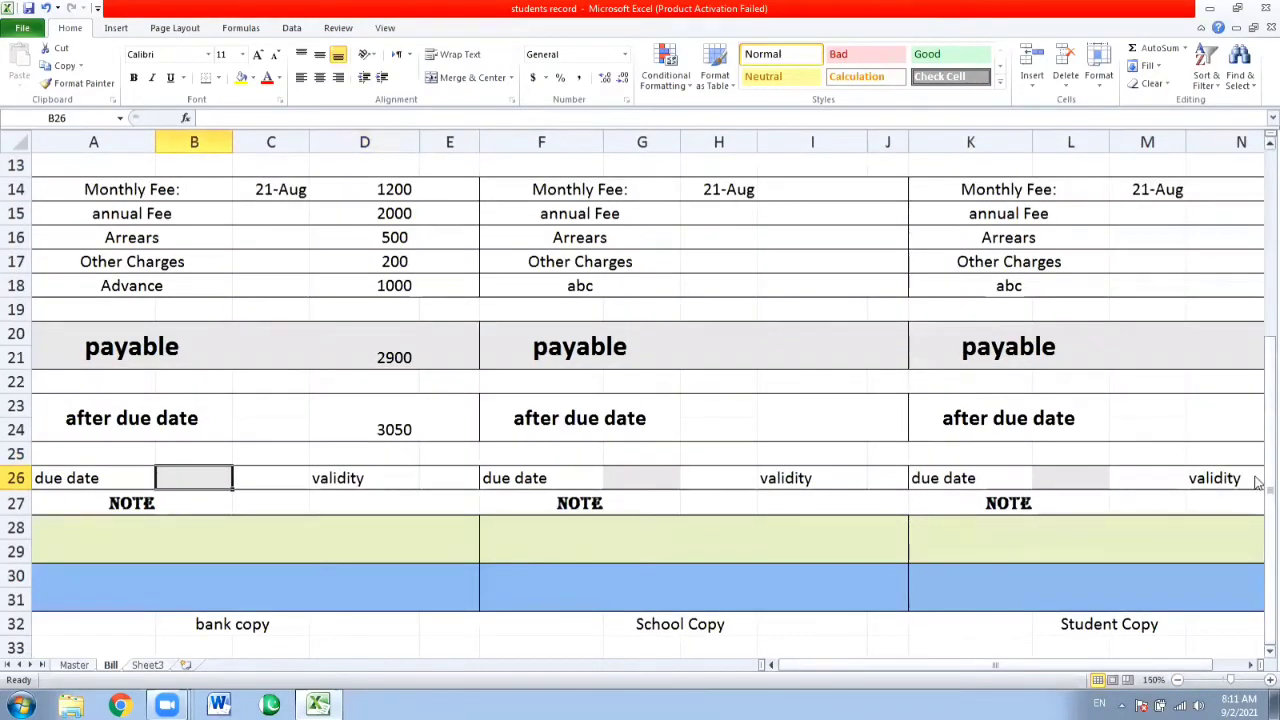
pyautogui.moveTo(1262, 478); pyautogui.dragTo(1258, 358)
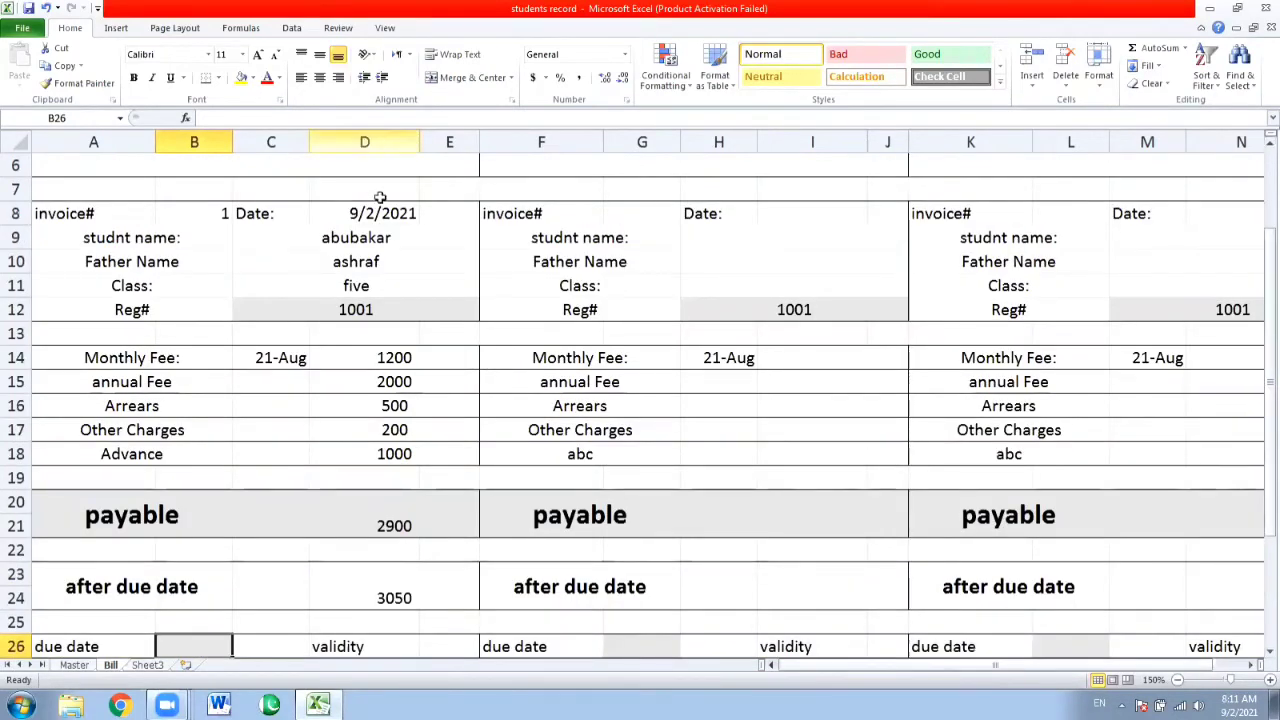
pyautogui.click(353, 215)
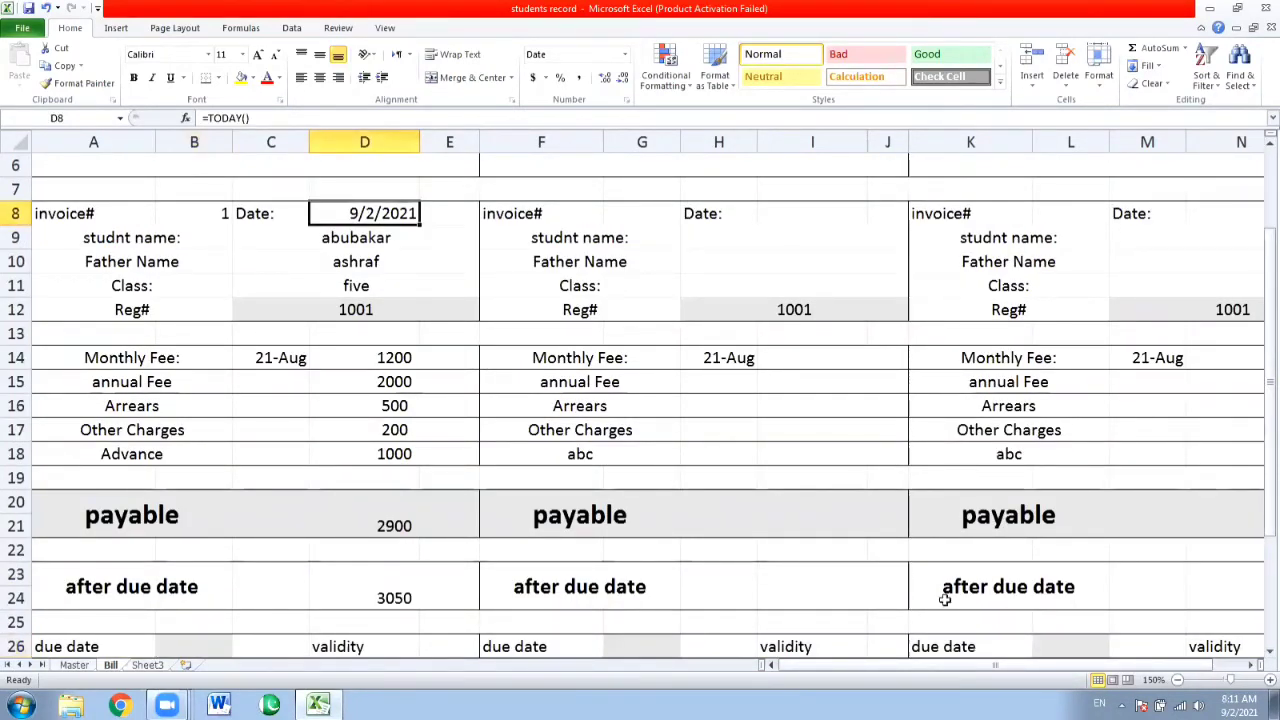
pyautogui.click(1179, 680)
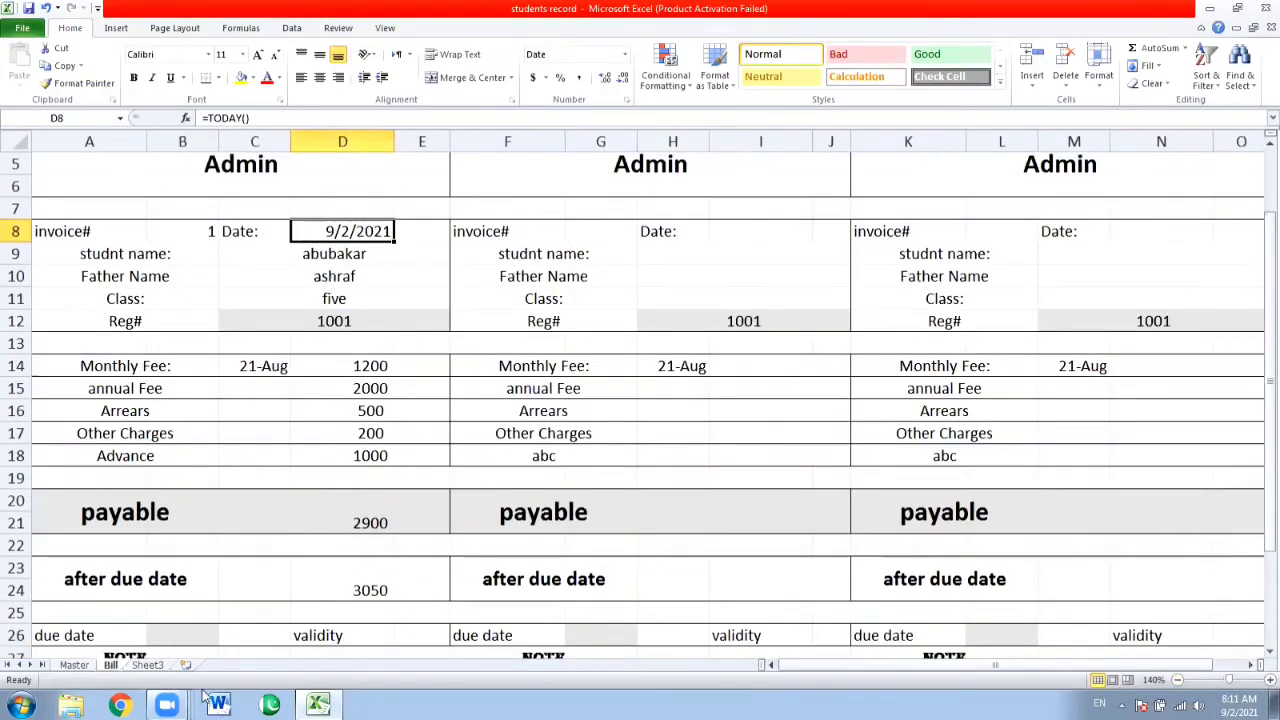
pyautogui.click(172, 616)
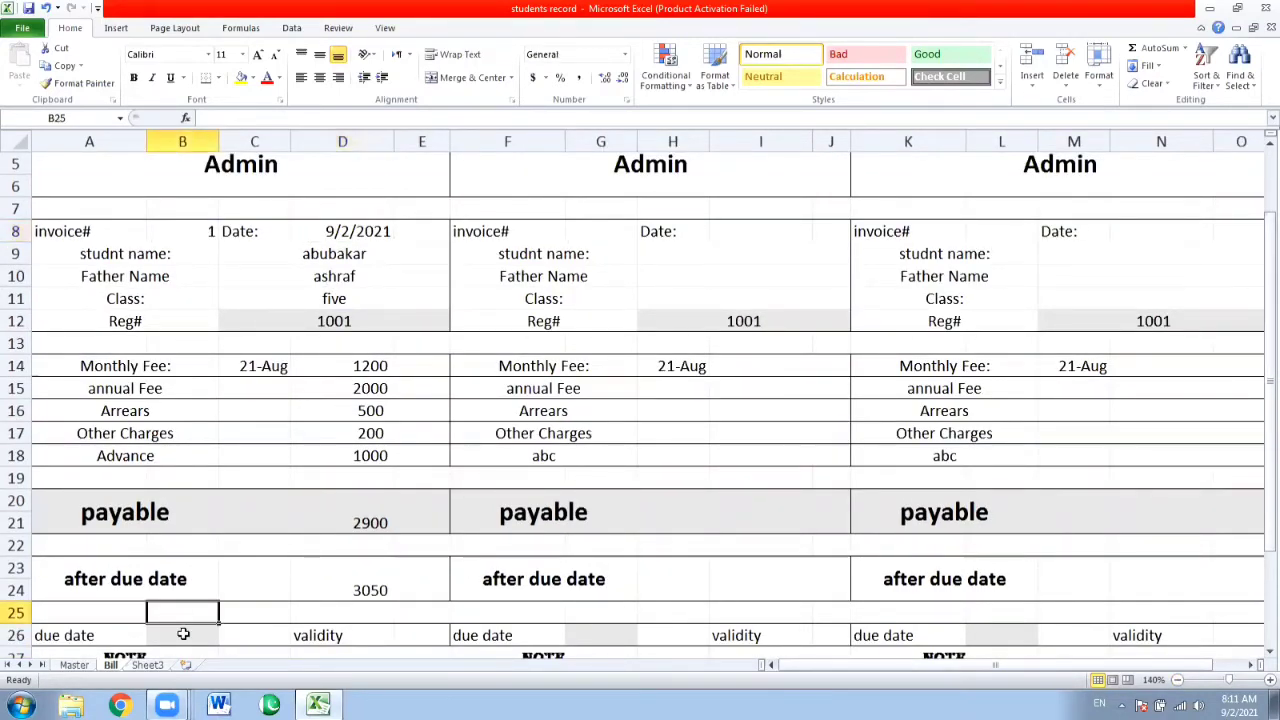
pyautogui.click(186, 633)
pyautogui.write('=')
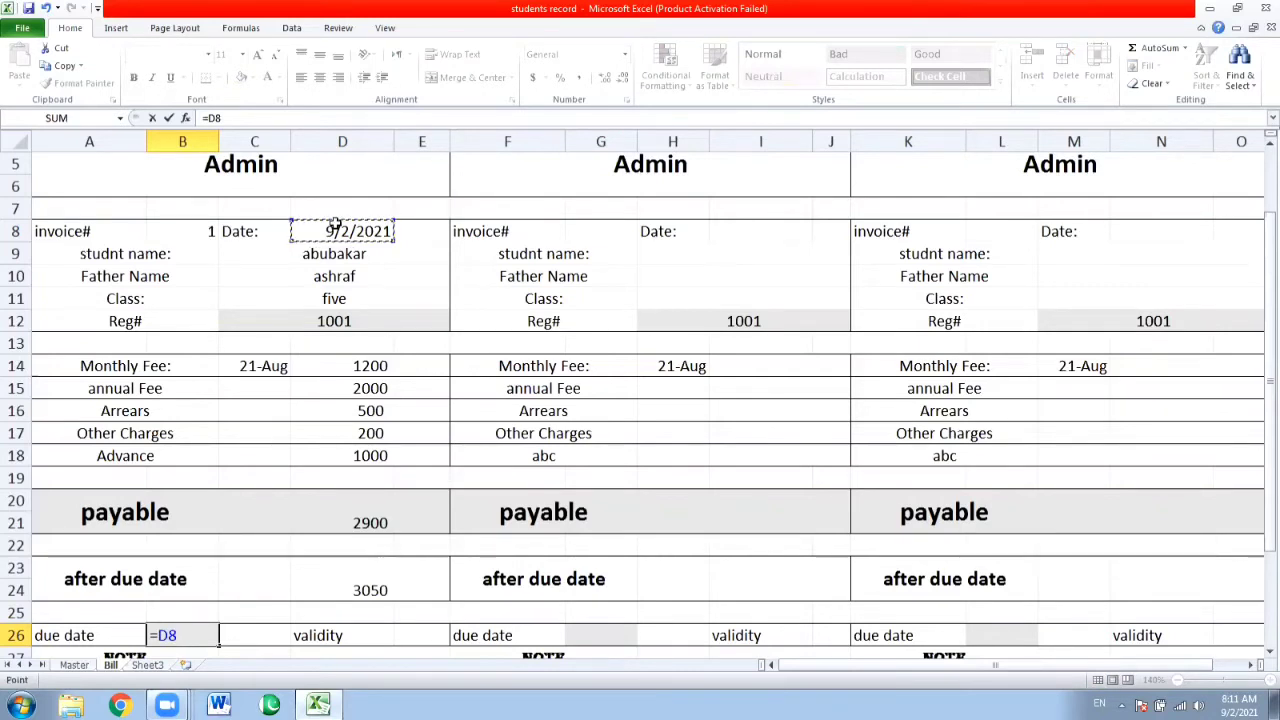
pyautogui.write('+')
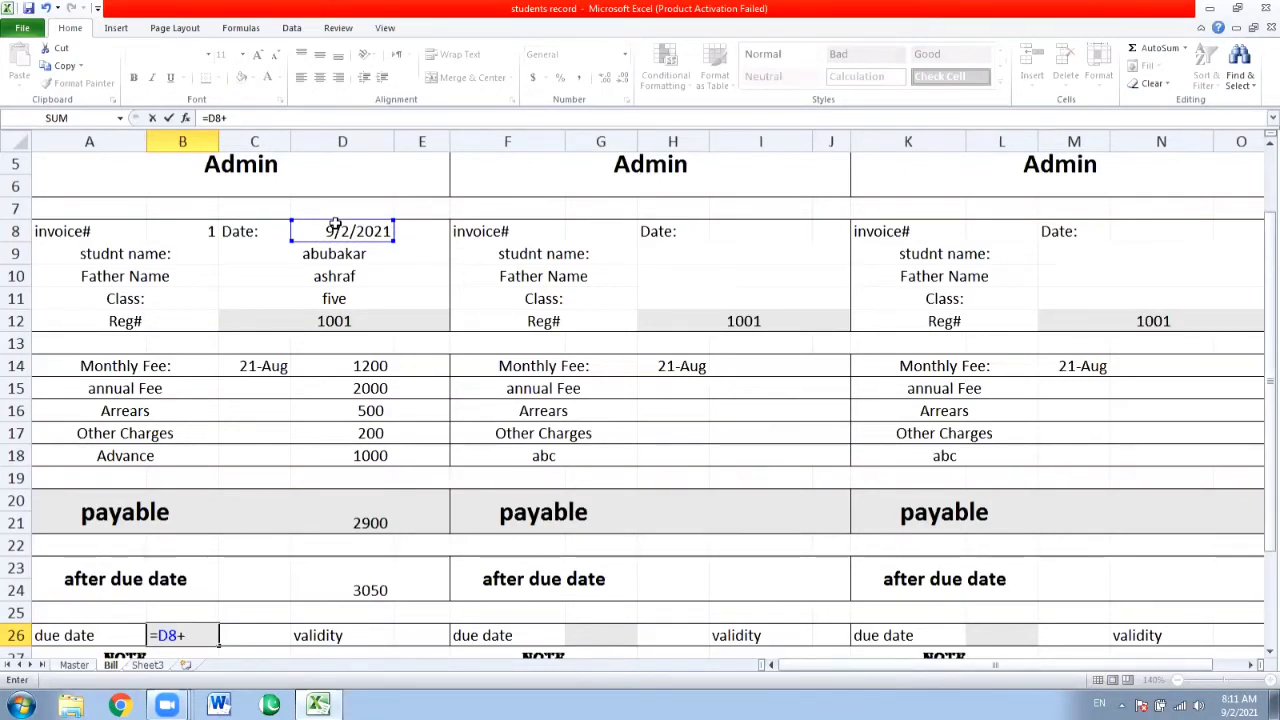
pyautogui.write('10')
pyautogui.press('Return')
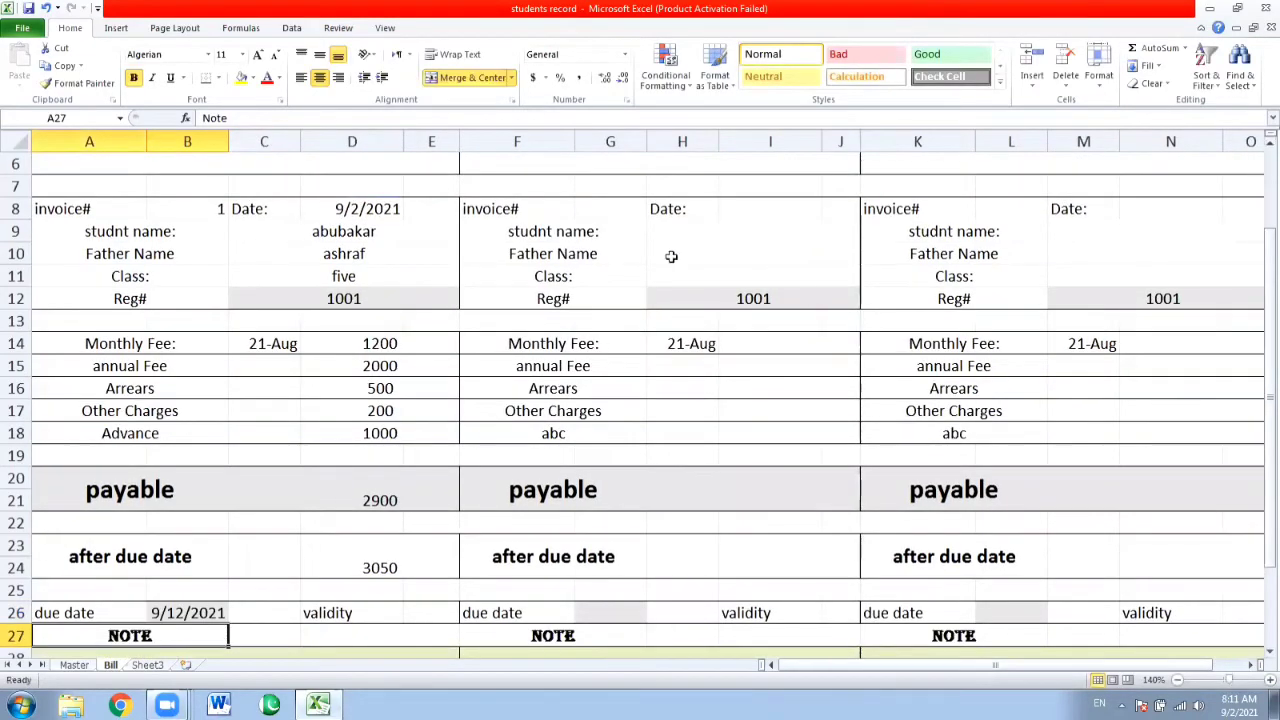
# Calculate the bank copy's validity date in cell E26 with the formula =B26+5 and widen column E to fit it
pyautogui.click(360, 209)
pyautogui.click(181, 614)
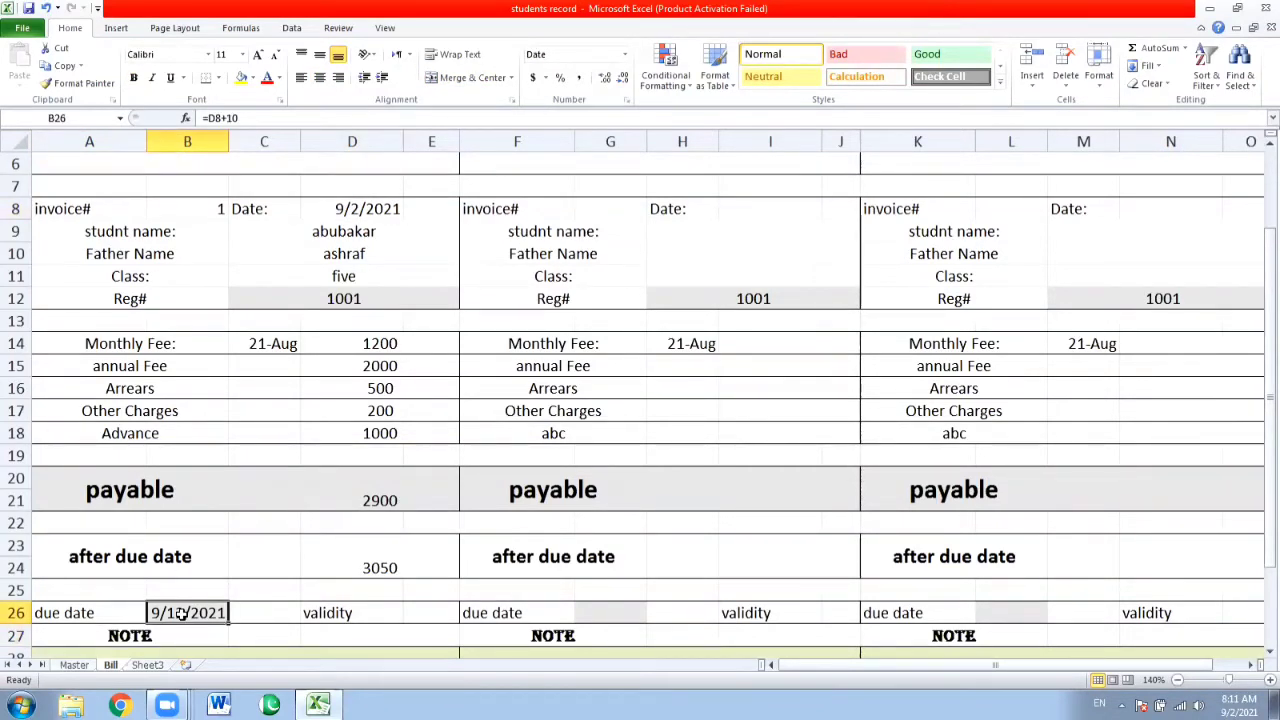
pyautogui.click(413, 611)
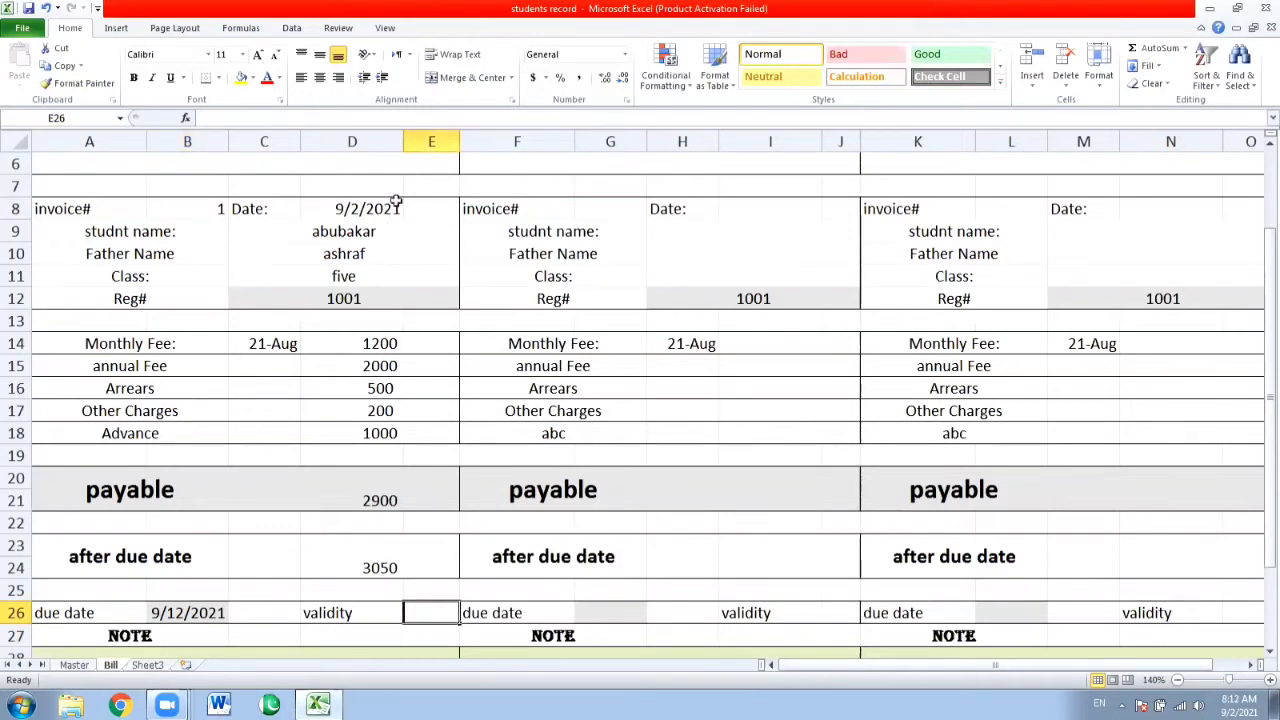
pyautogui.moveTo(405, 133); pyautogui.dragTo(397, 133)
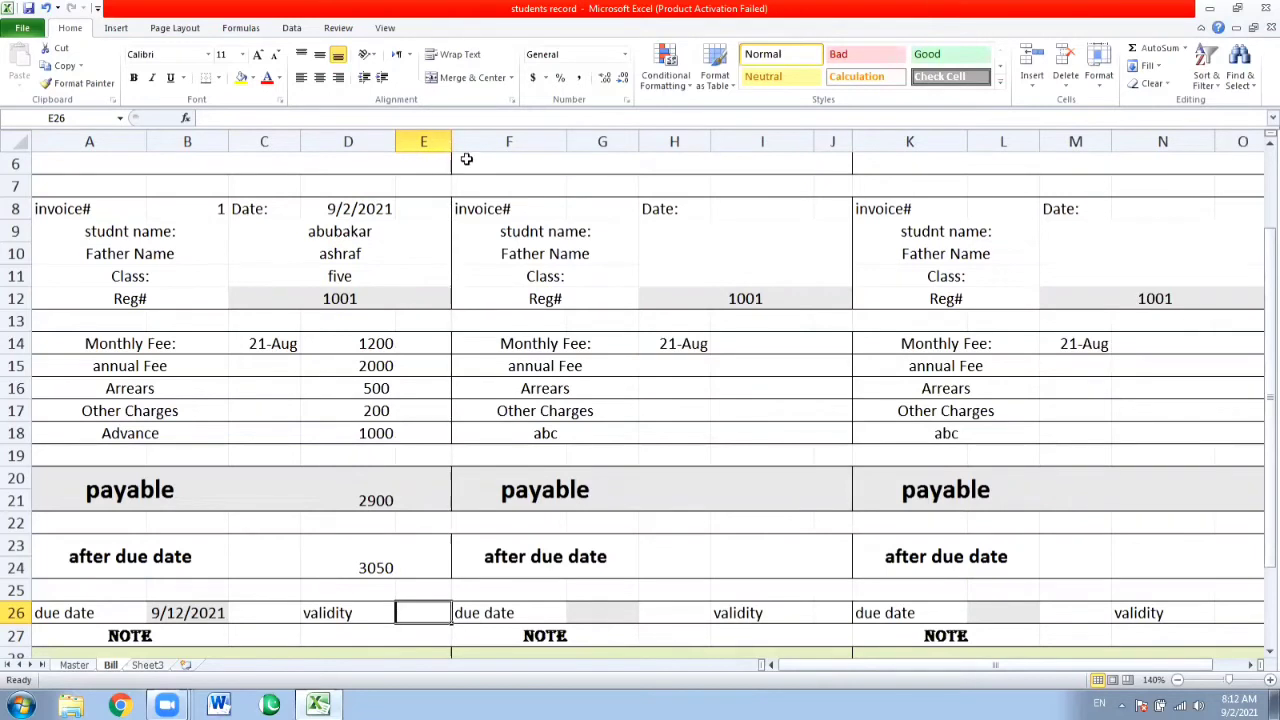
pyautogui.moveTo(453, 142); pyautogui.dragTo(467, 140)
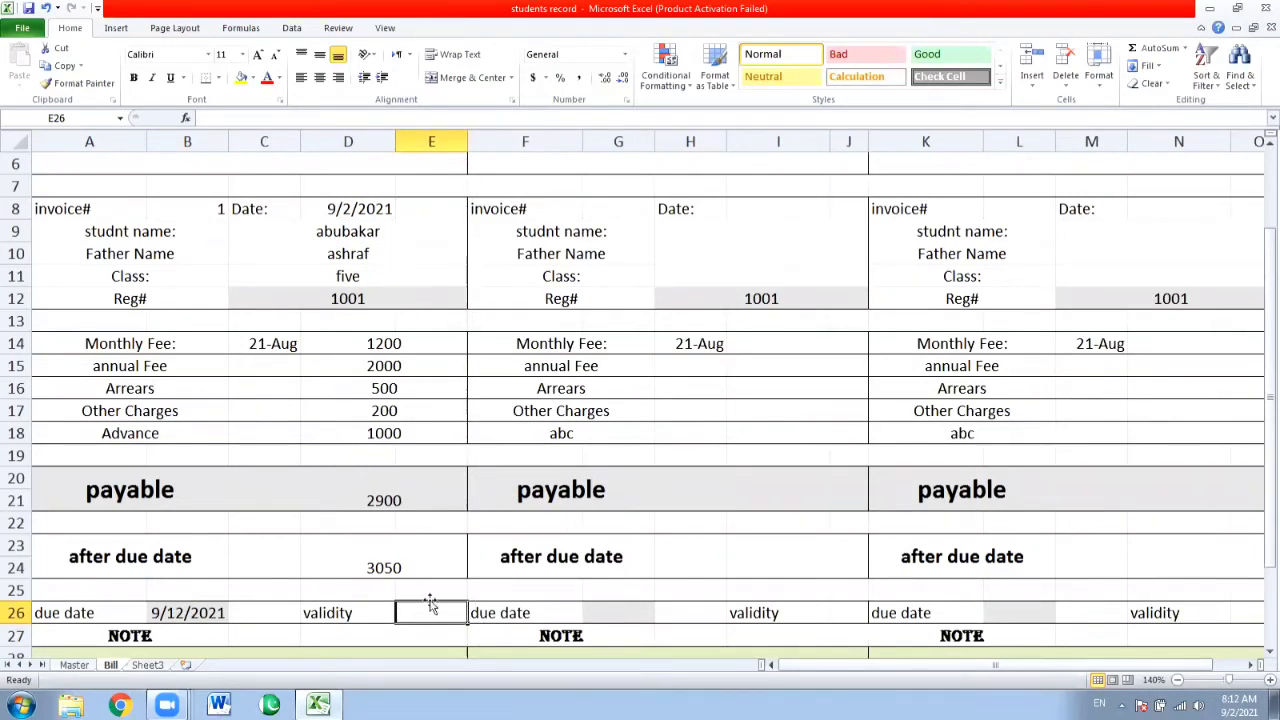
pyautogui.write('=')
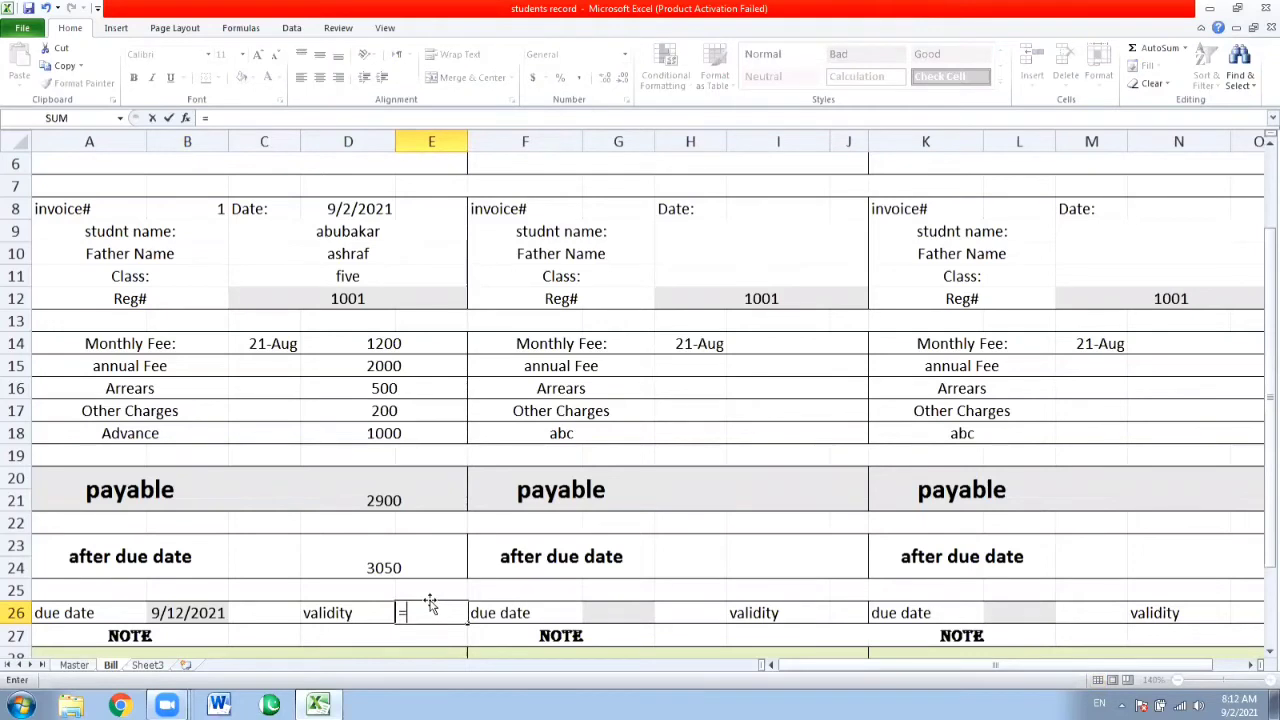
pyautogui.click(201, 615)
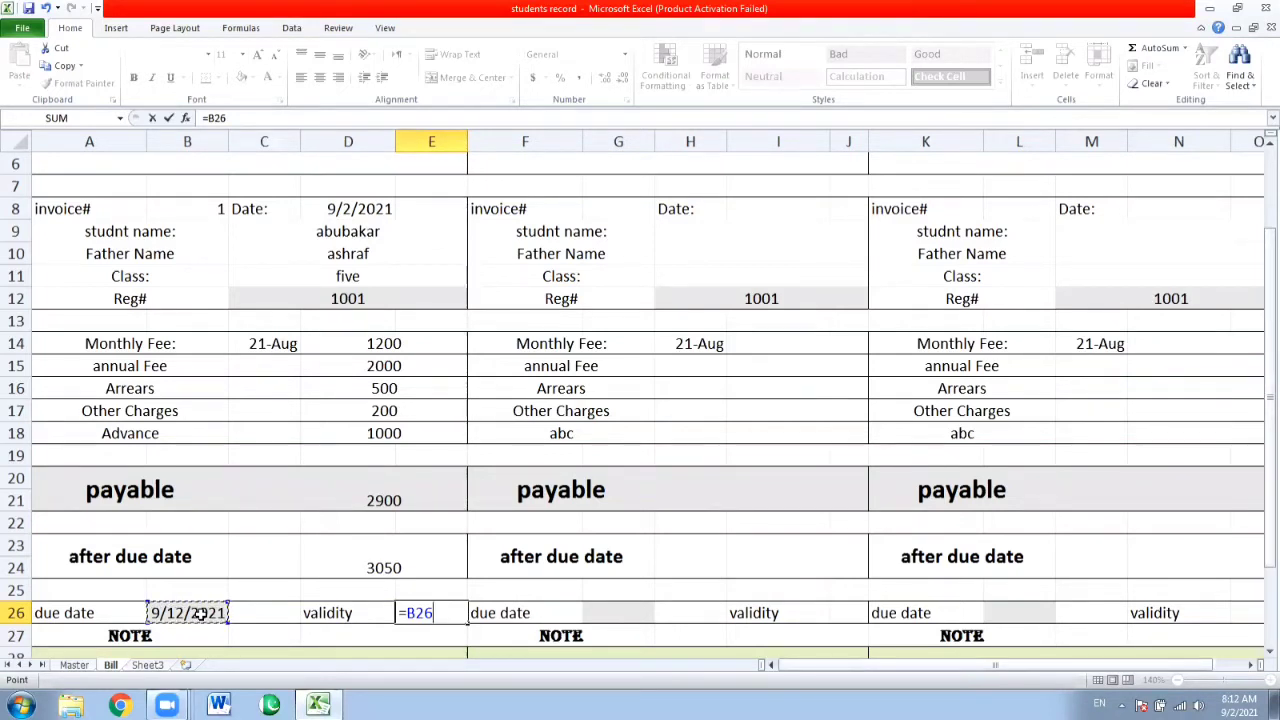
pyautogui.write('+5')
pyautogui.press('Return')
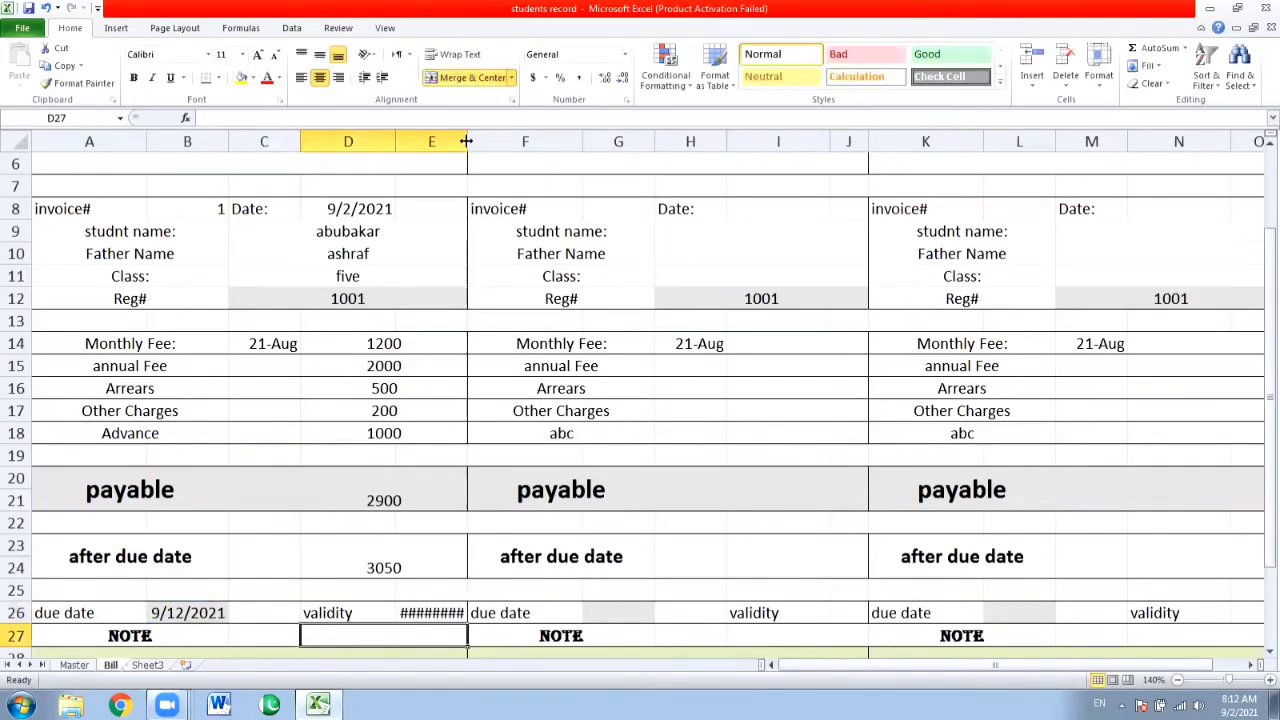
pyautogui.moveTo(466, 141); pyautogui.dragTo(476, 141)
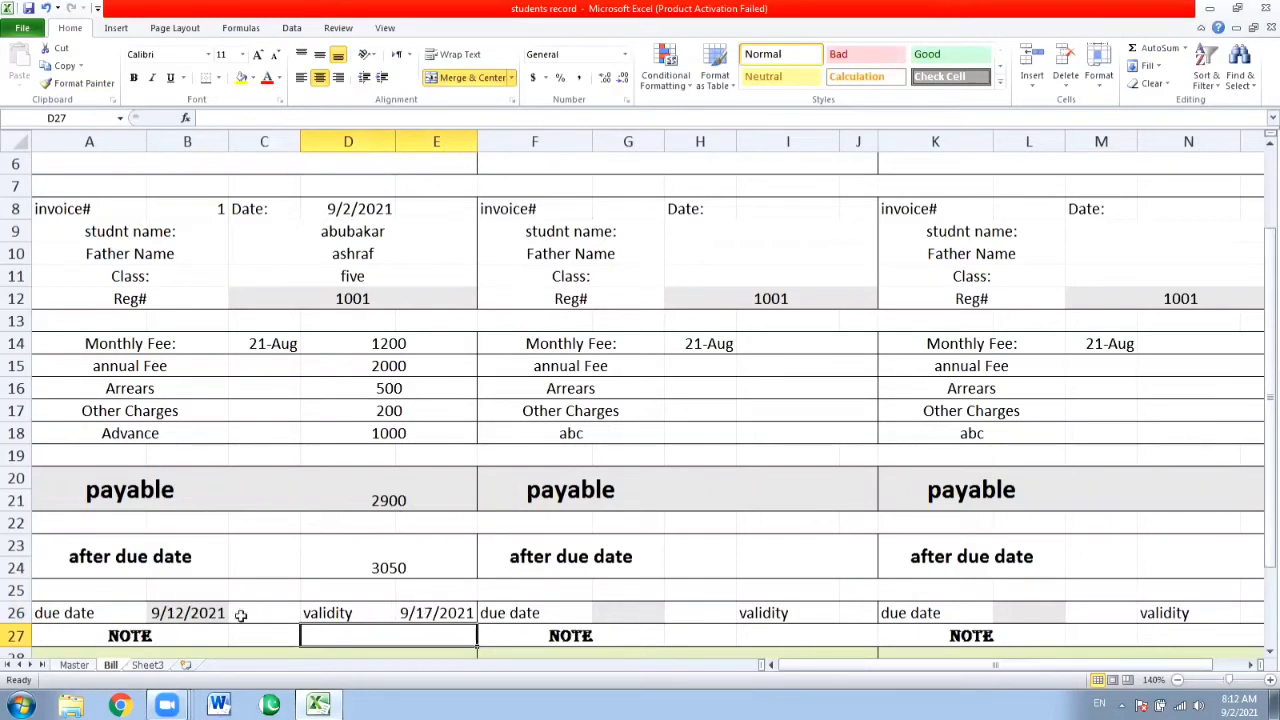
# Narrow columns C and H and widen column J to adjust the layout of the invoice copies
pyautogui.moveTo(286, 141); pyautogui.dragTo(264, 141)
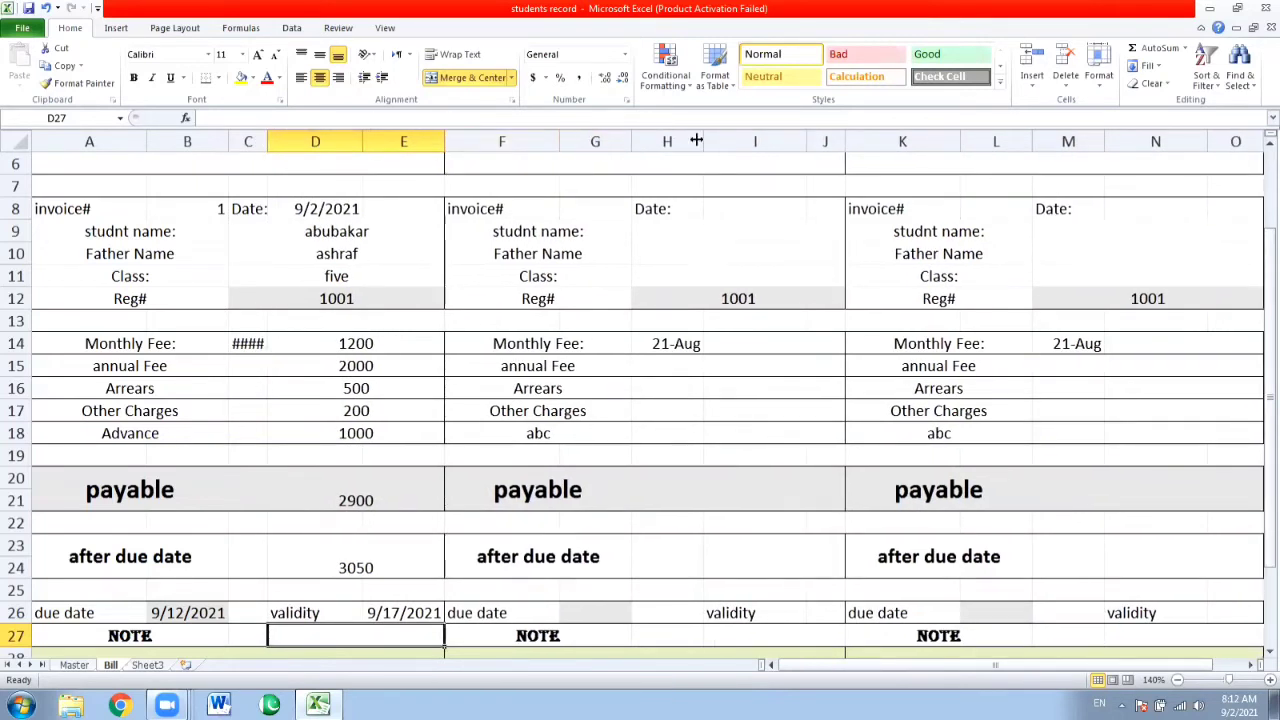
pyautogui.moveTo(697, 141); pyautogui.dragTo(668, 147)
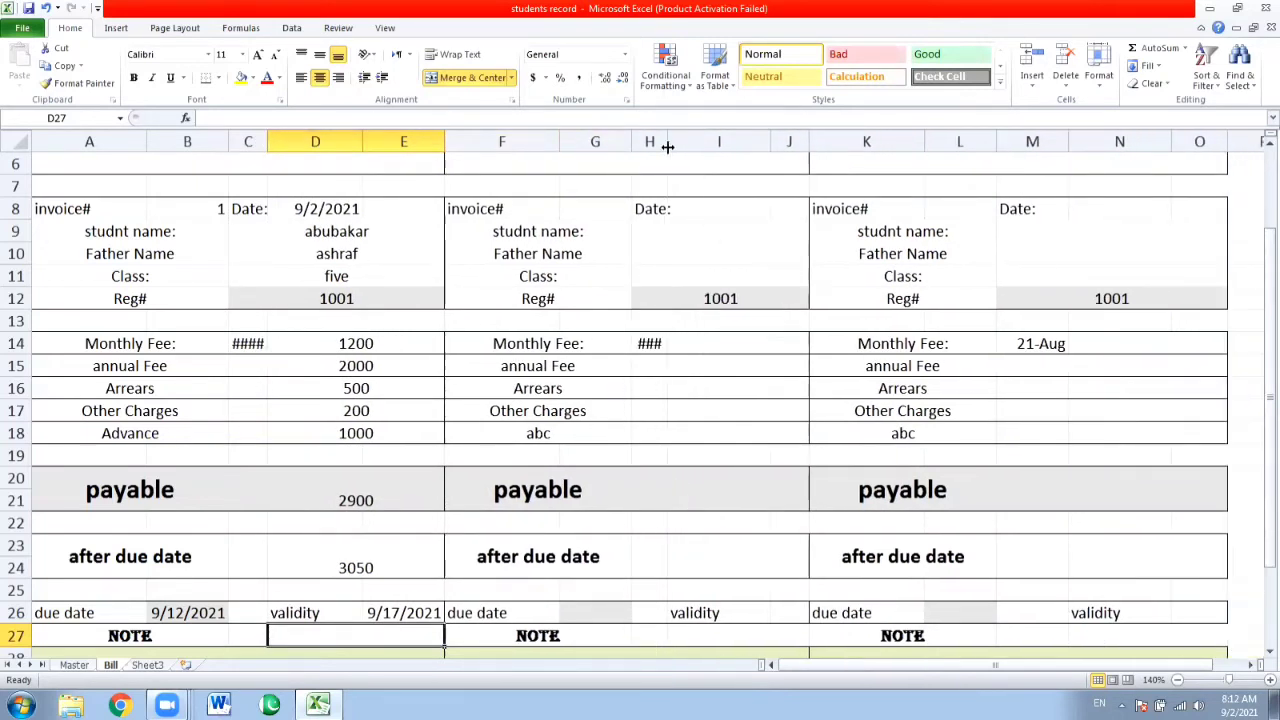
pyautogui.moveTo(816, 144)
pyautogui.mouseDown()
pyautogui.moveTo(770, 144)
pyautogui.moveTo(839, 144)
pyautogui.mouseUp()
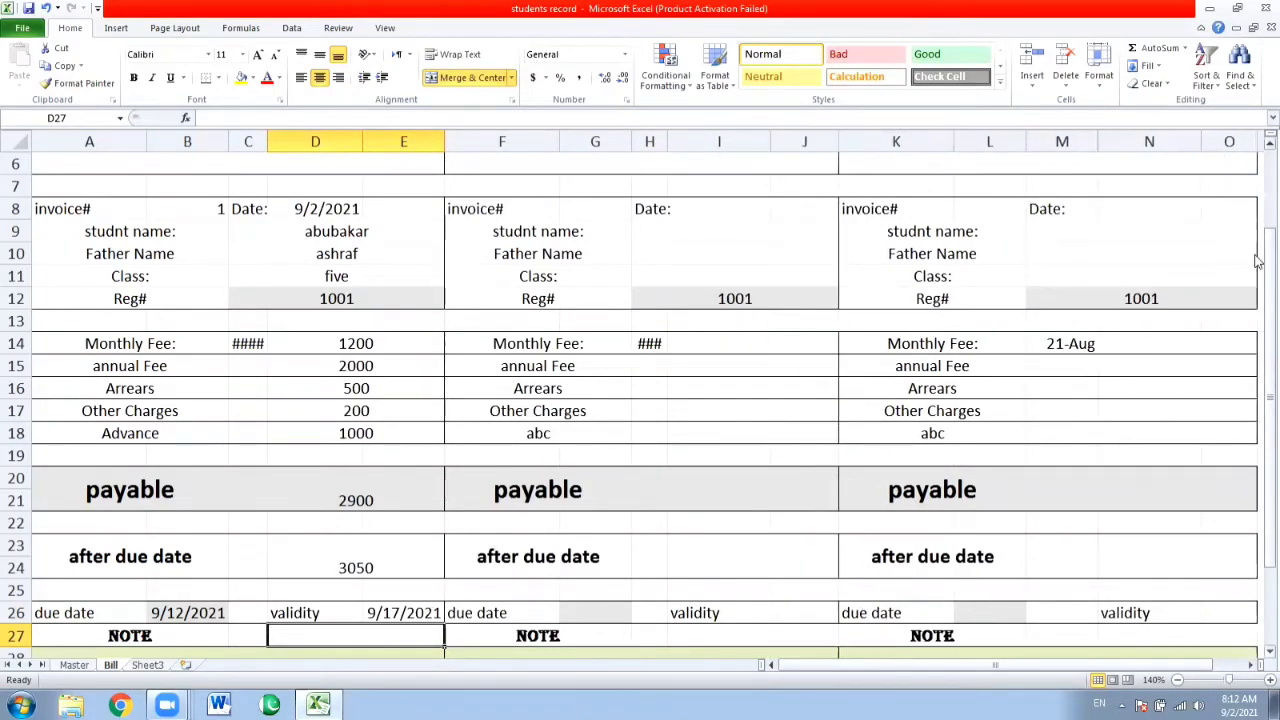
pyautogui.moveTo(1268, 262); pyautogui.dragTo(1260, 285)
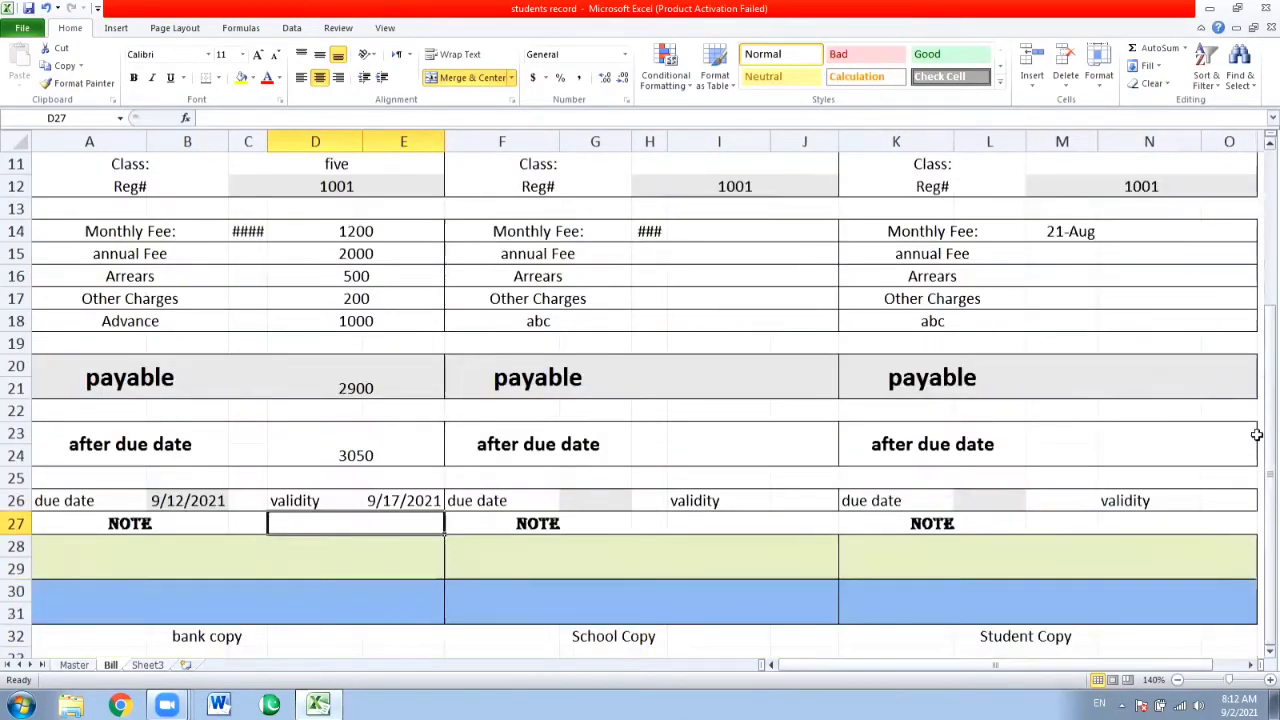
# Widen column C to fit the bank copy's monthly fee date and reduce the font size of C14 to 10
pyautogui.click(251, 620)
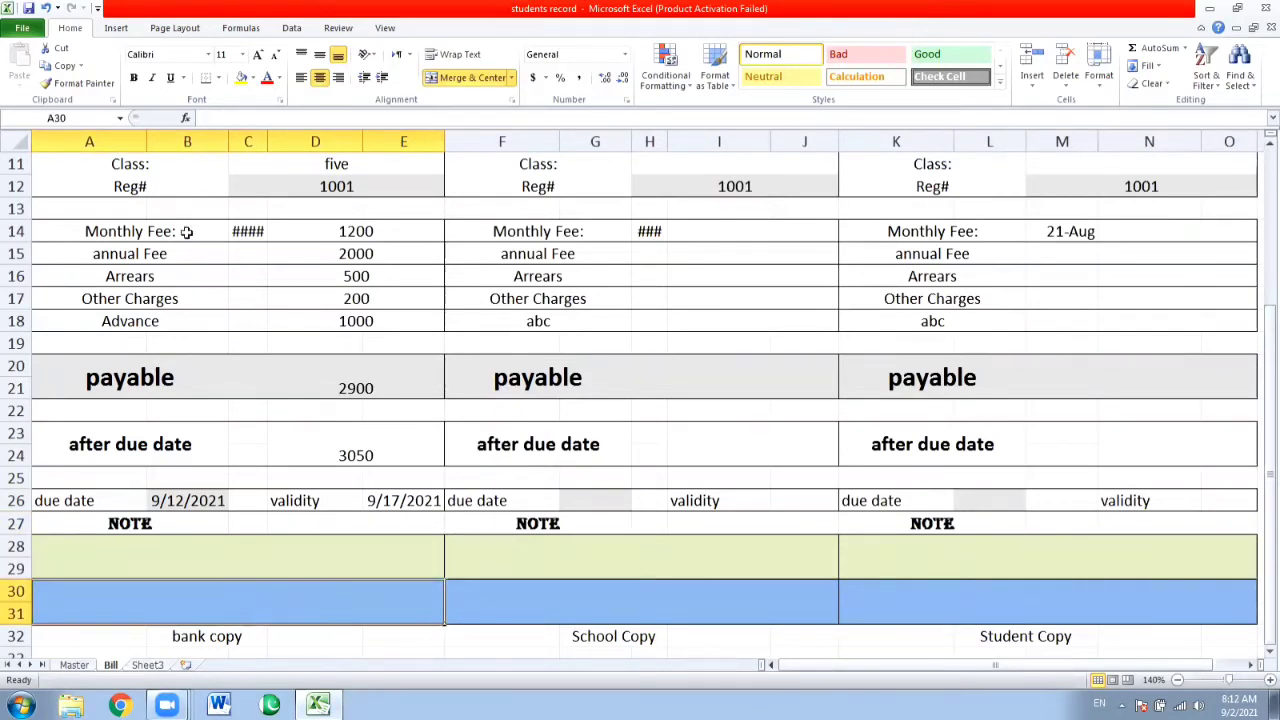
pyautogui.click(246, 236)
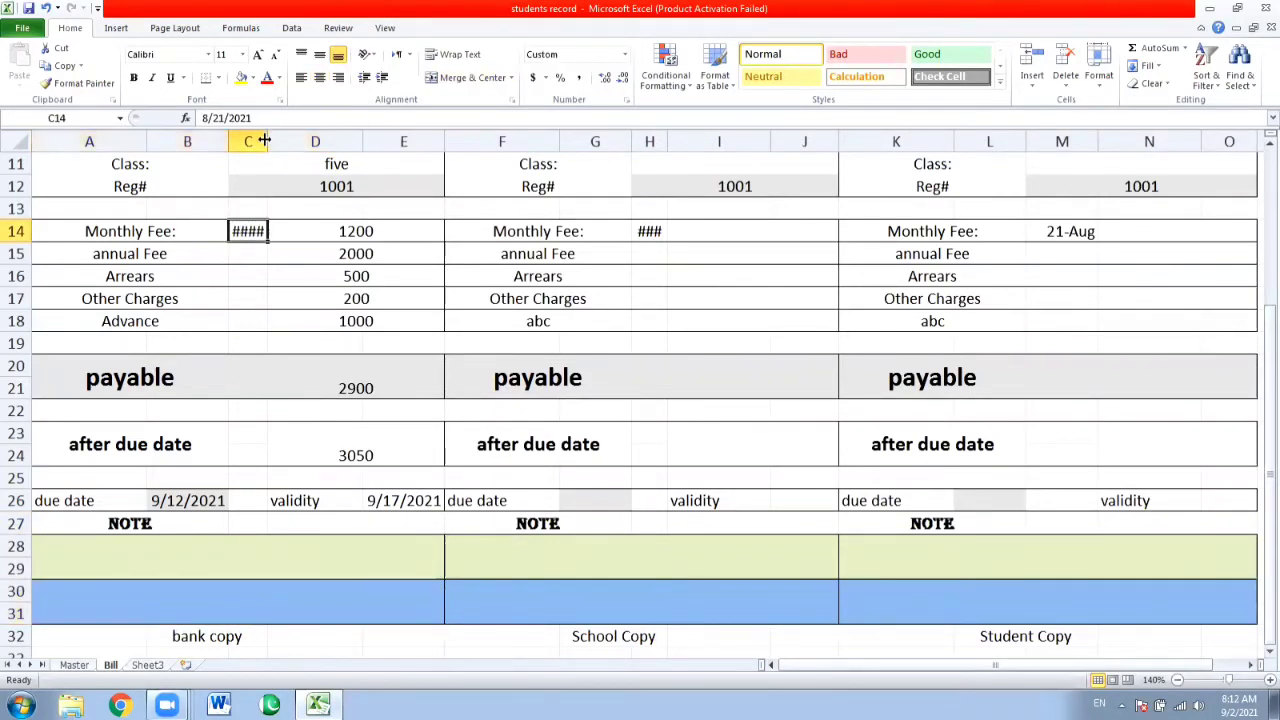
pyautogui.moveTo(268, 136); pyautogui.dragTo(294, 134)
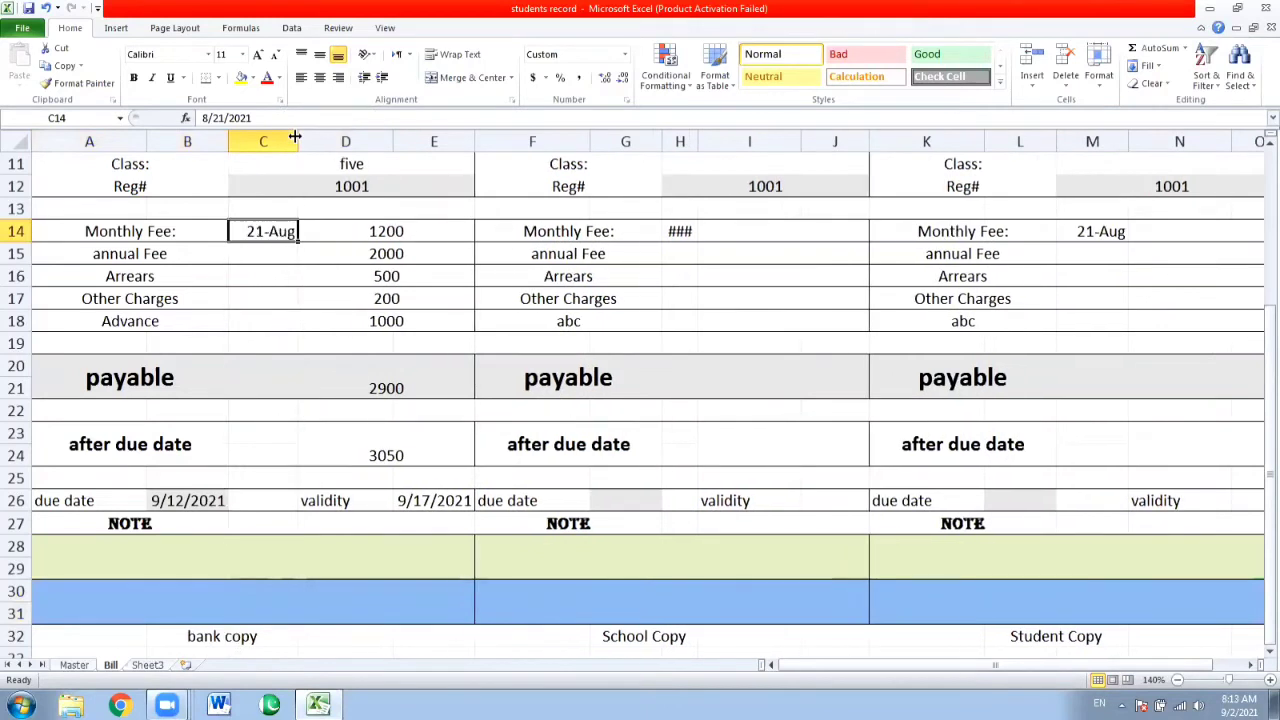
pyautogui.click(277, 55)
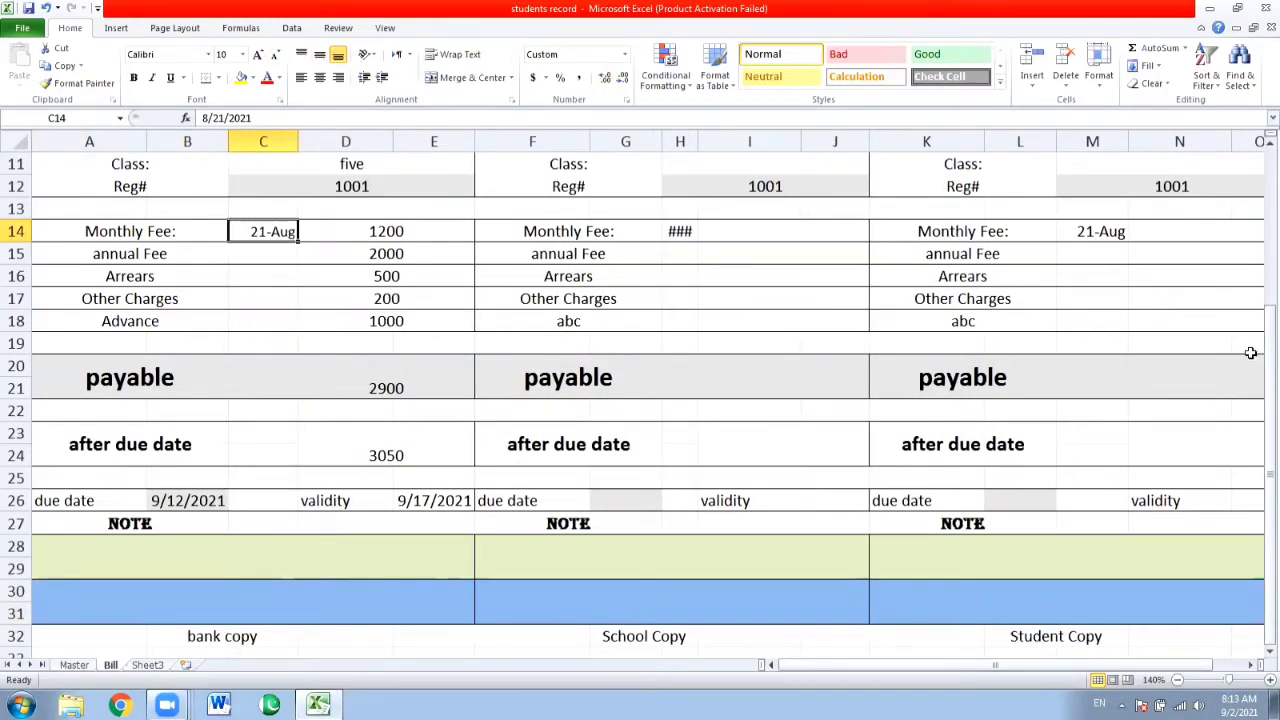
# Link the school copy's invoice number in cell G8 to the bank copy with the formula =B8
pyautogui.click(1177, 680)
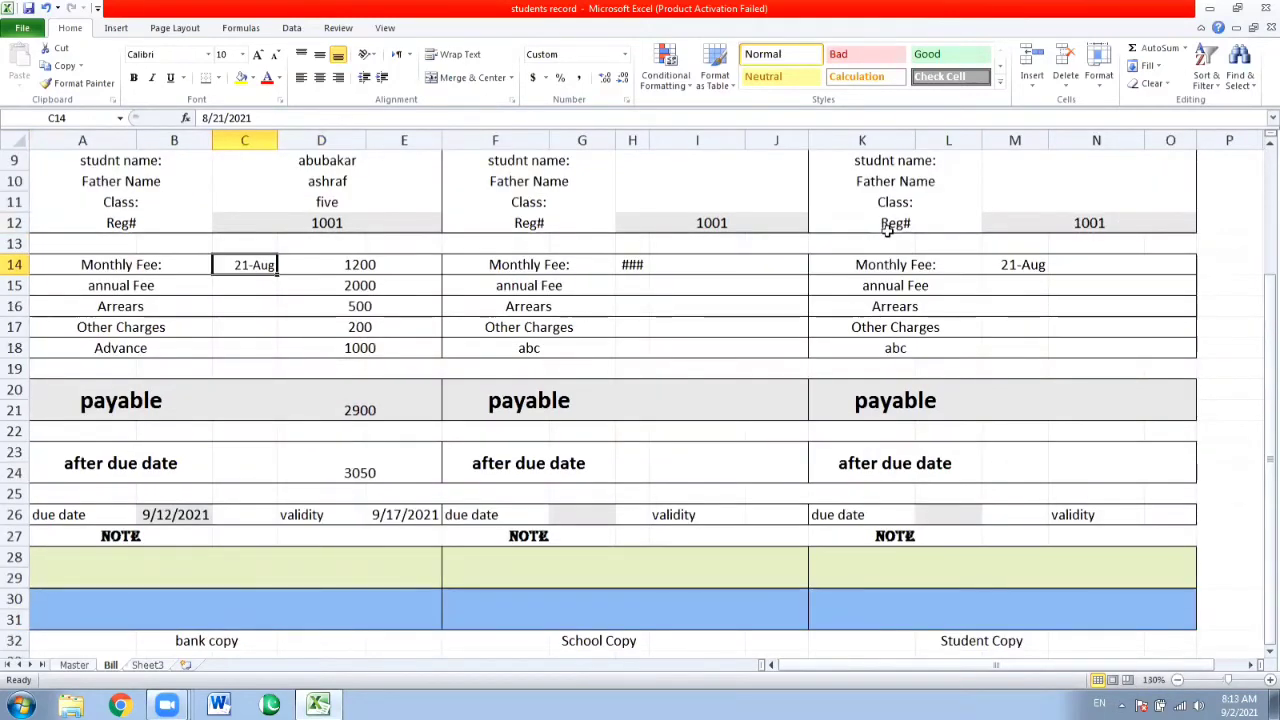
pyautogui.scroll(3, 1268, 143)
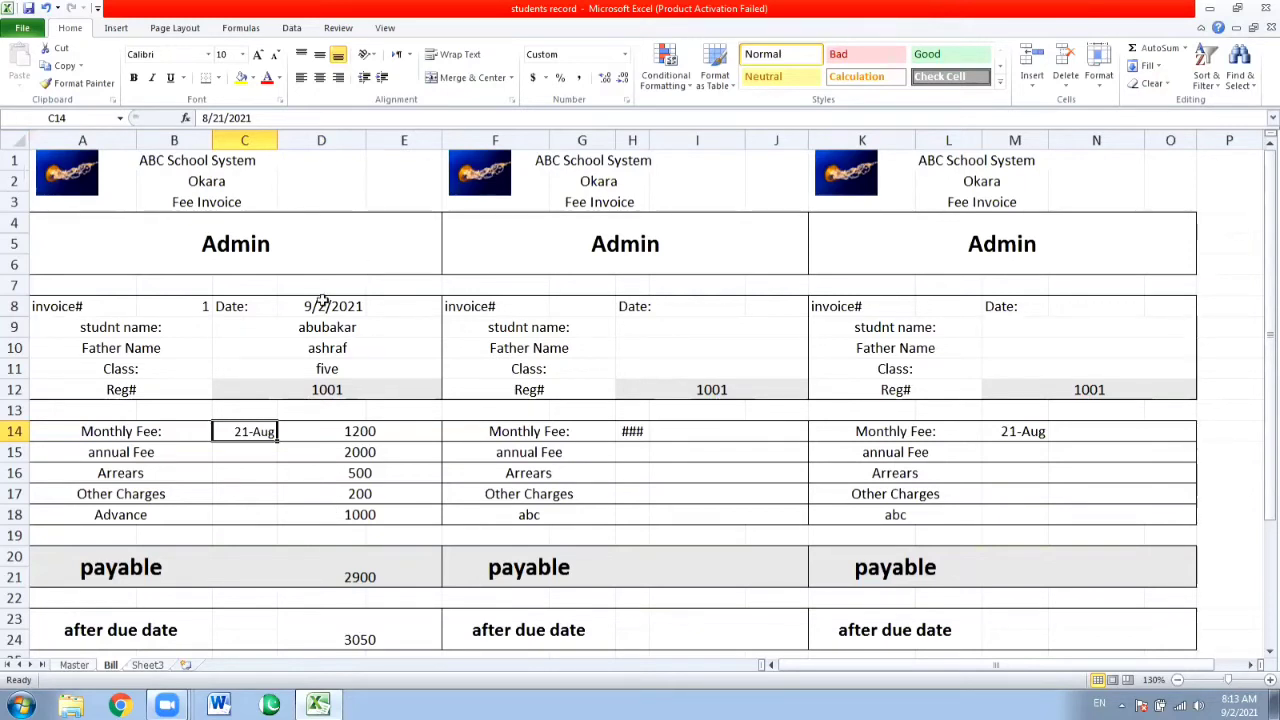
pyautogui.click(578, 320)
pyautogui.press('Up')
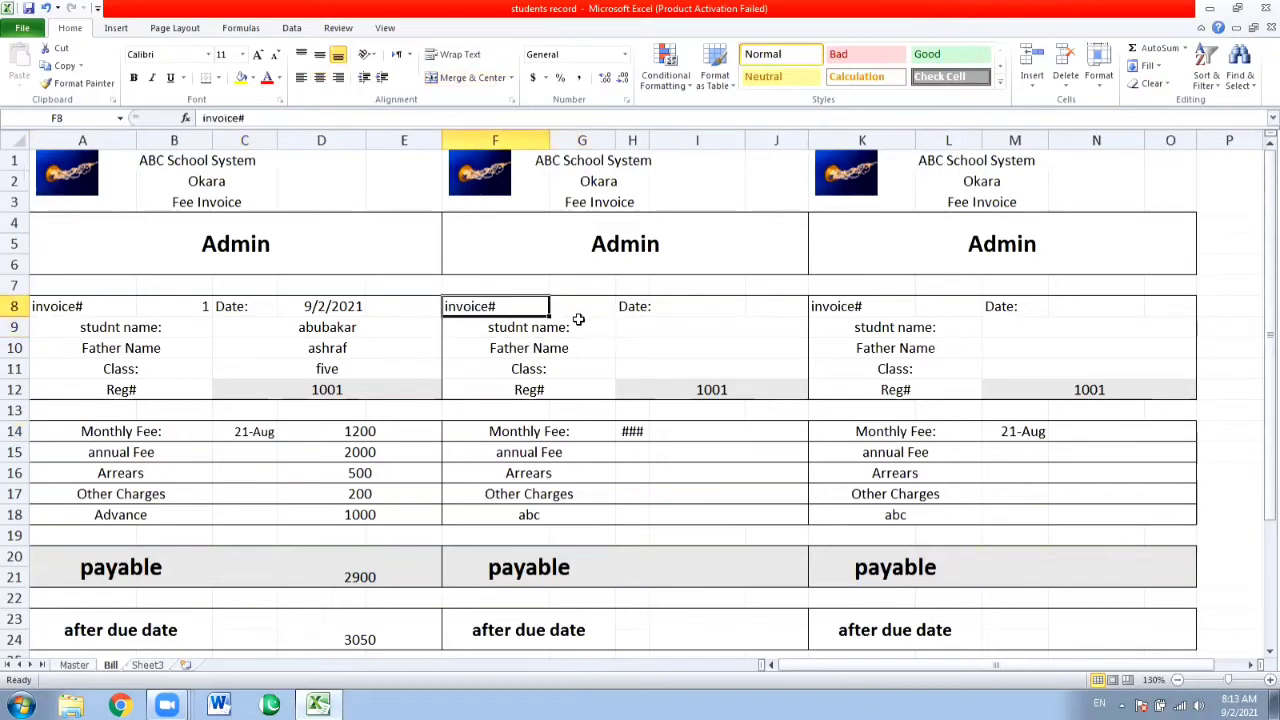
pyautogui.press('Right')
pyautogui.write('=')
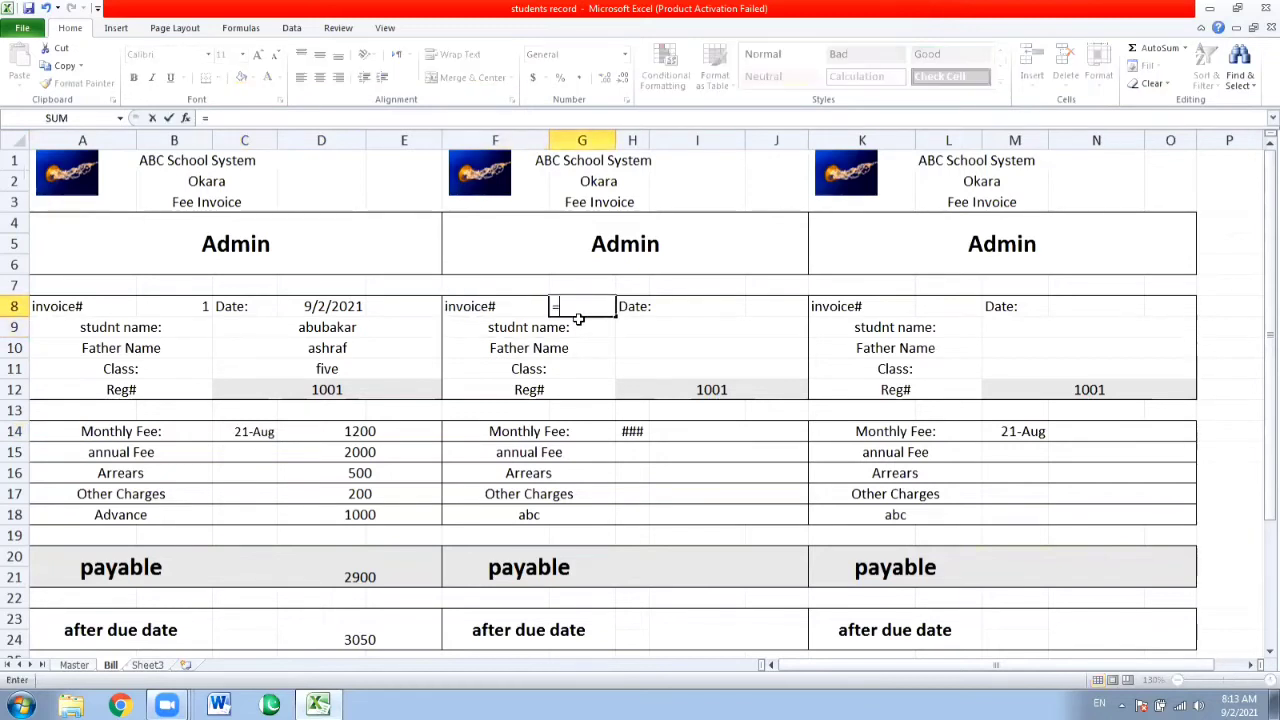
pyautogui.press('Left')
pyautogui.press('Left')
pyautogui.press('Left')
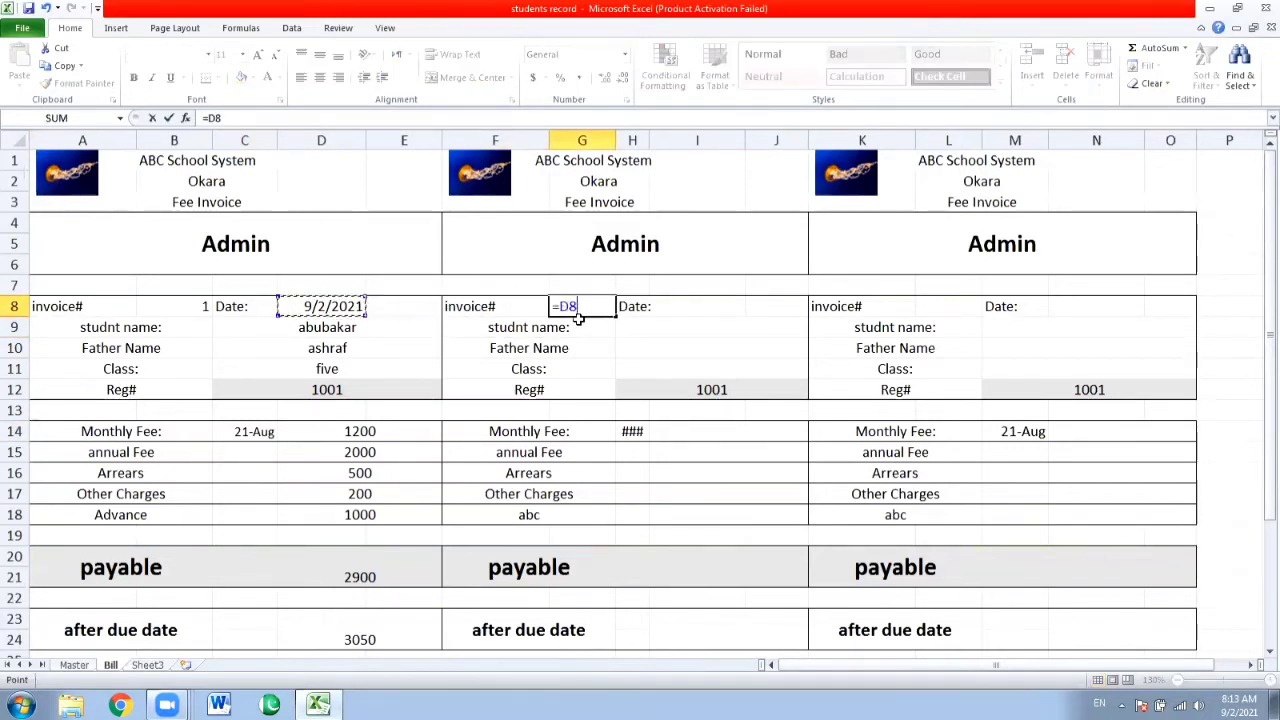
pyautogui.press('Left')
pyautogui.press('Left')
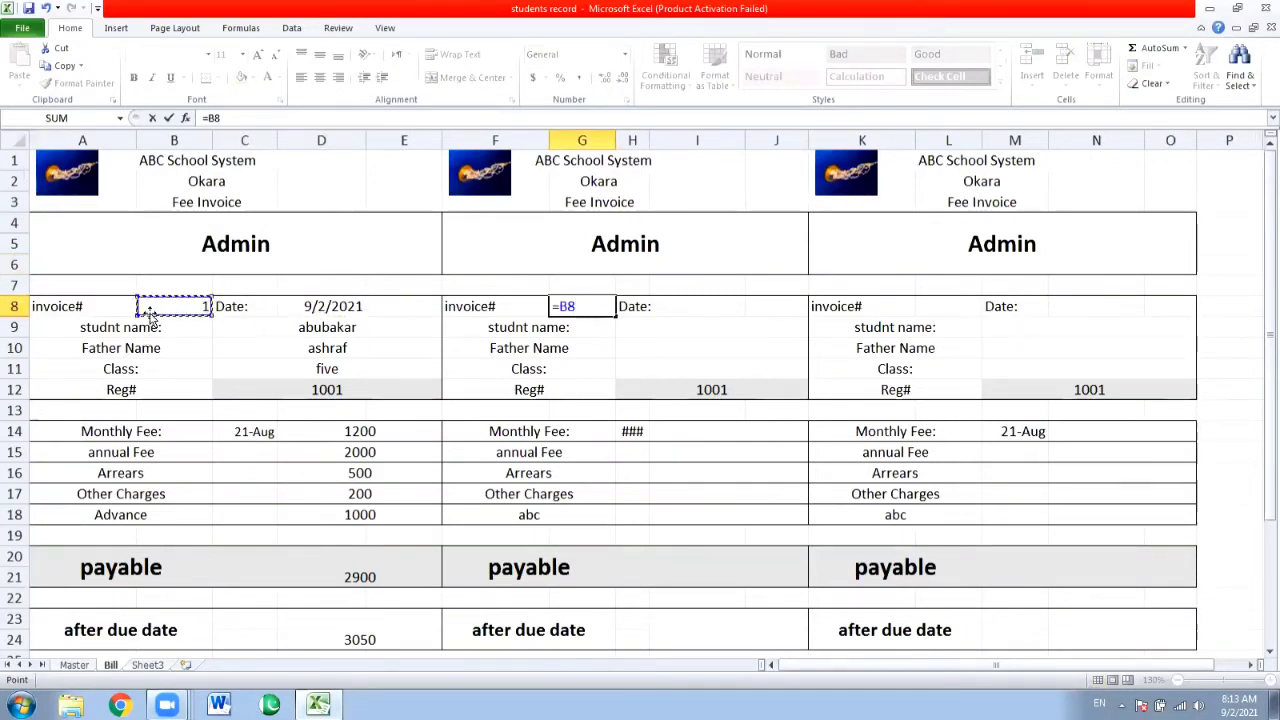
pyautogui.press('Return')
pyautogui.press('Up')
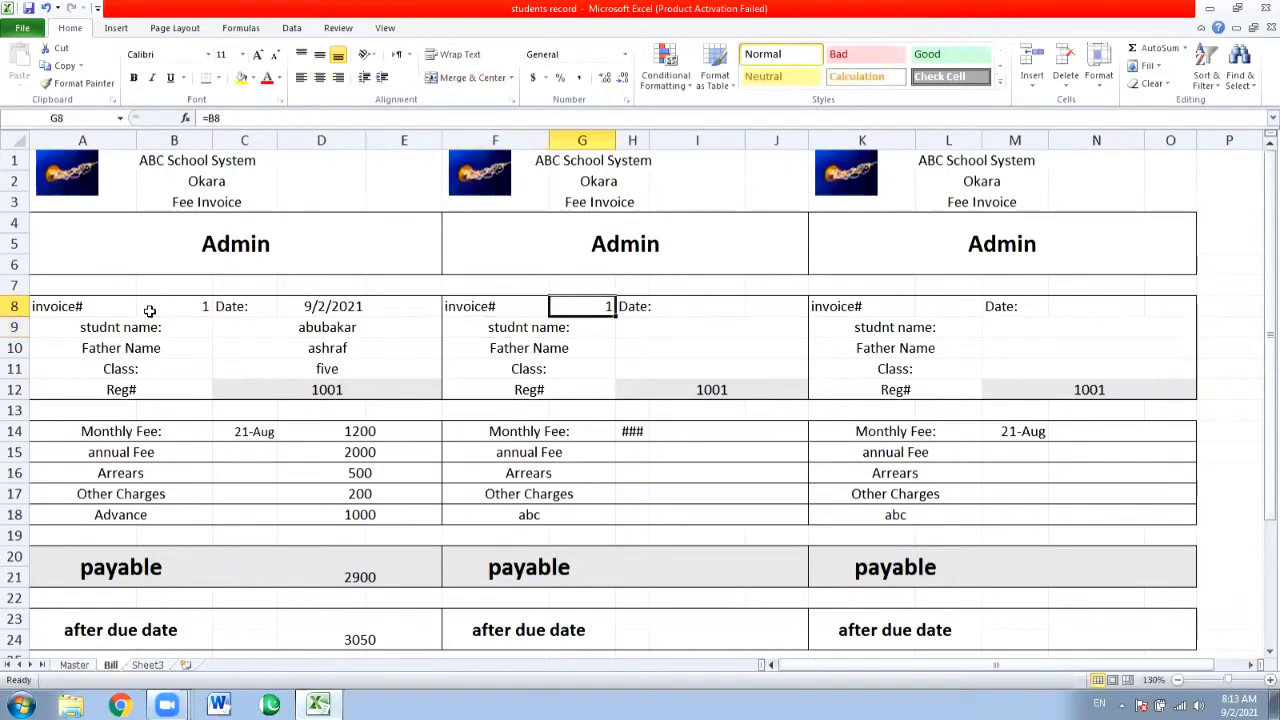
# Link the school copy's invoice date in cell J8 to the bank copy with the formula =D8
pyautogui.press('Right')
pyautogui.press('Right')
pyautogui.press('Right')
pyautogui.write('=')
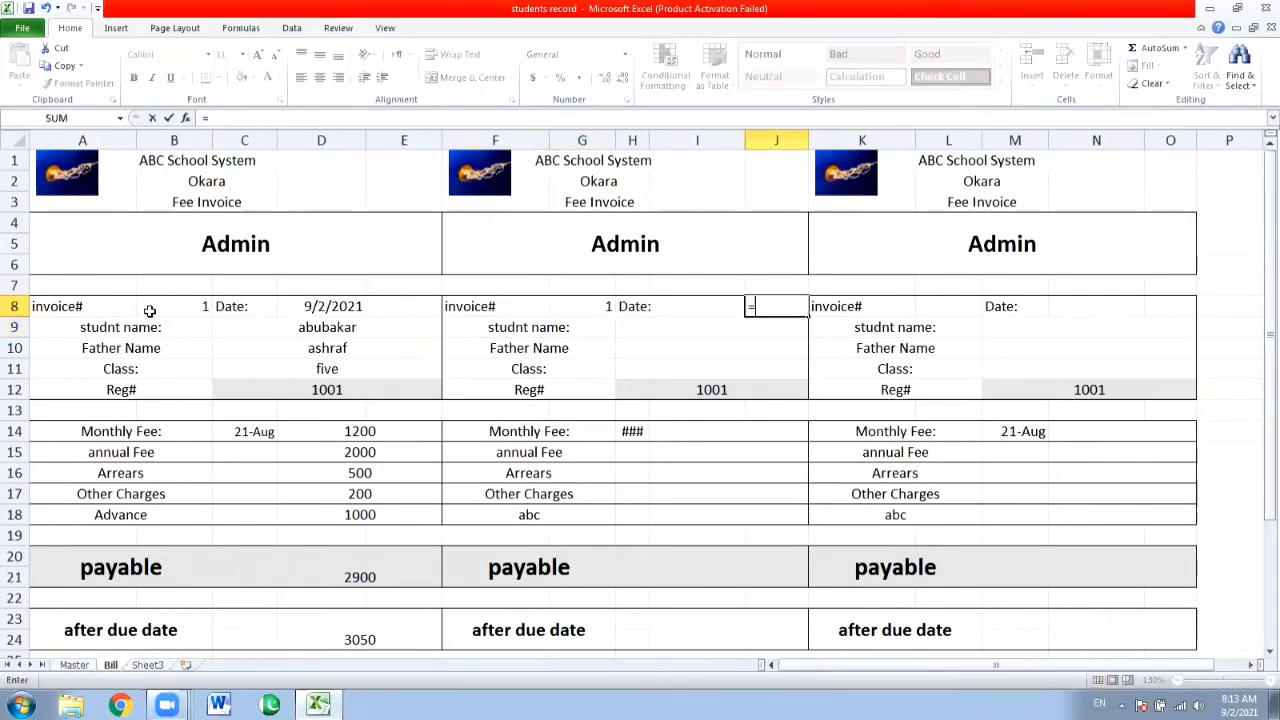
pyautogui.press('Left')
pyautogui.press('Left')
pyautogui.press('Left')
pyautogui.press('Left')
pyautogui.press('Left')
pyautogui.press('Left')
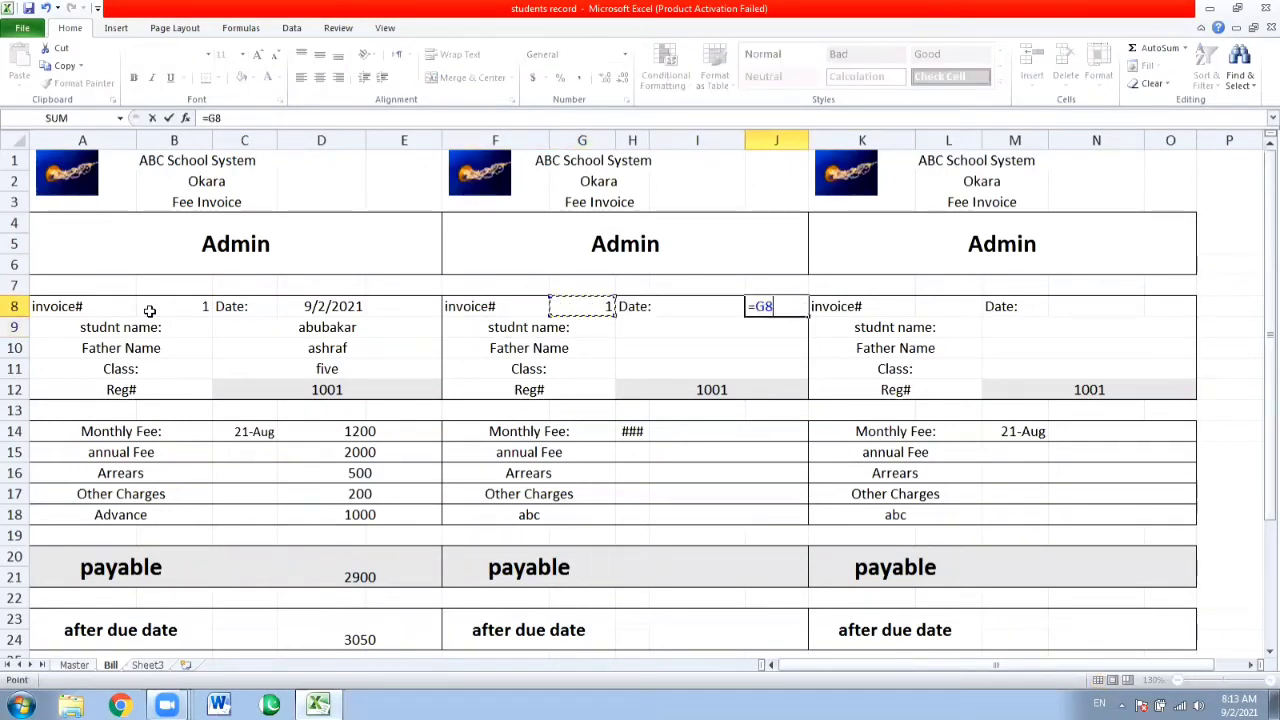
pyautogui.press('Return')
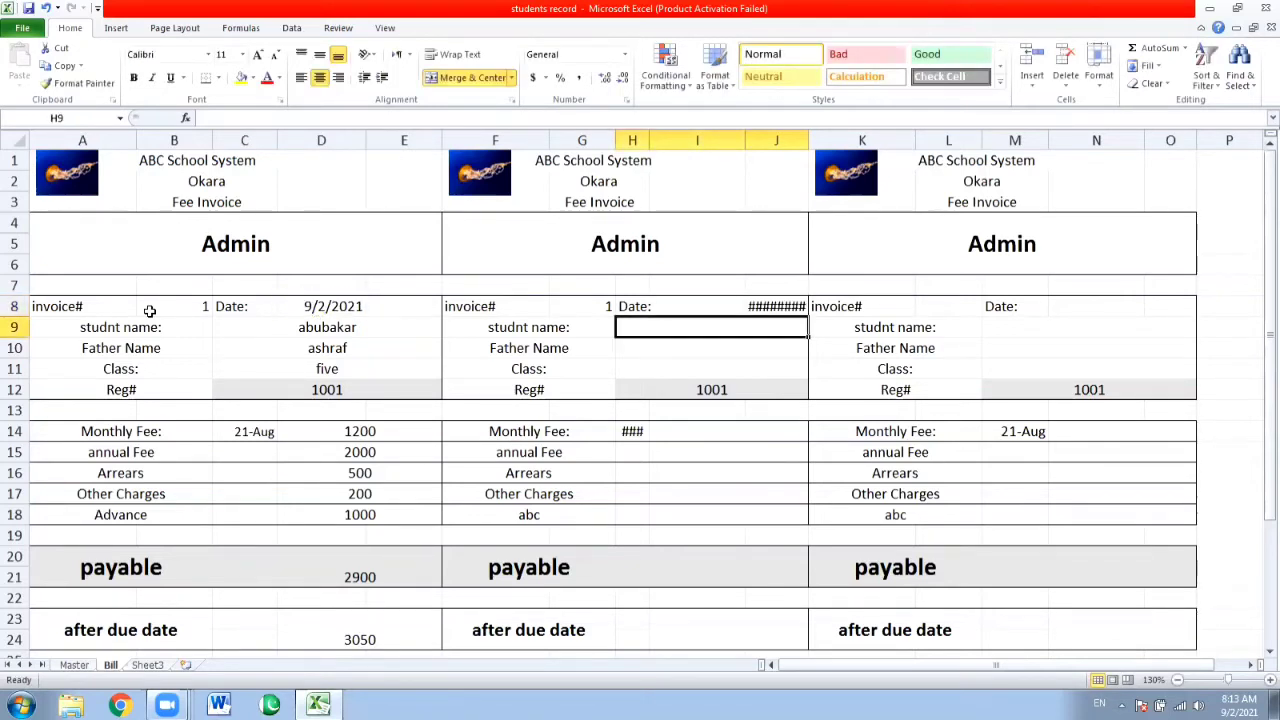
# Link the school copy's student name in cell H9 to the bank copy with the formula =C9
pyautogui.write('=')
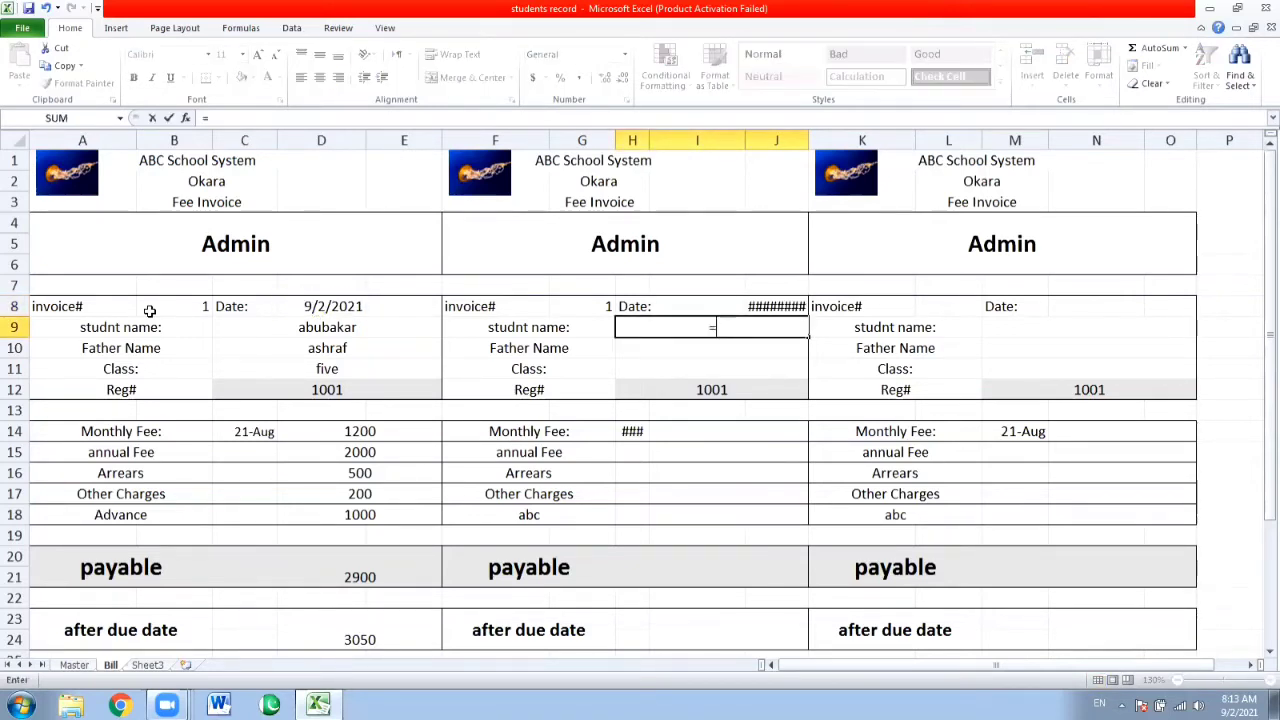
pyautogui.press('Left')
pyautogui.press('Left')
pyautogui.press('Left')
pyautogui.press('Right')
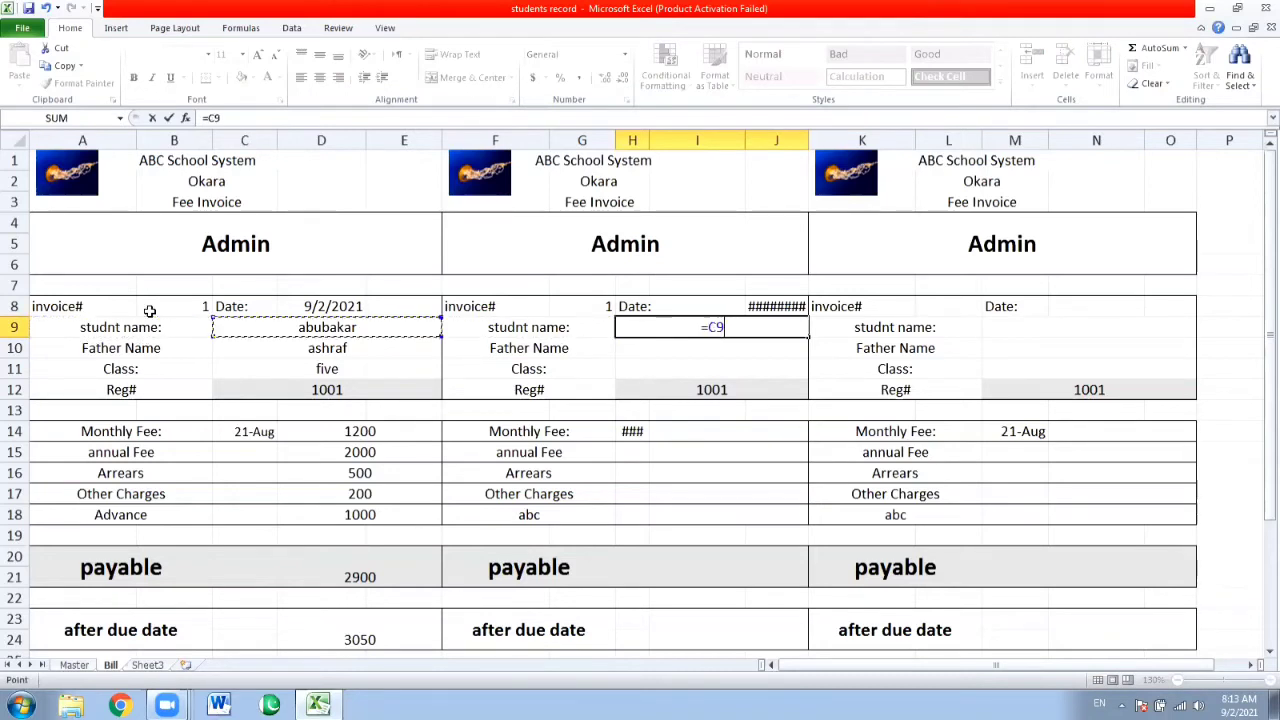
pyautogui.press('Return')
pyautogui.press('Right')
pyautogui.press('Right')
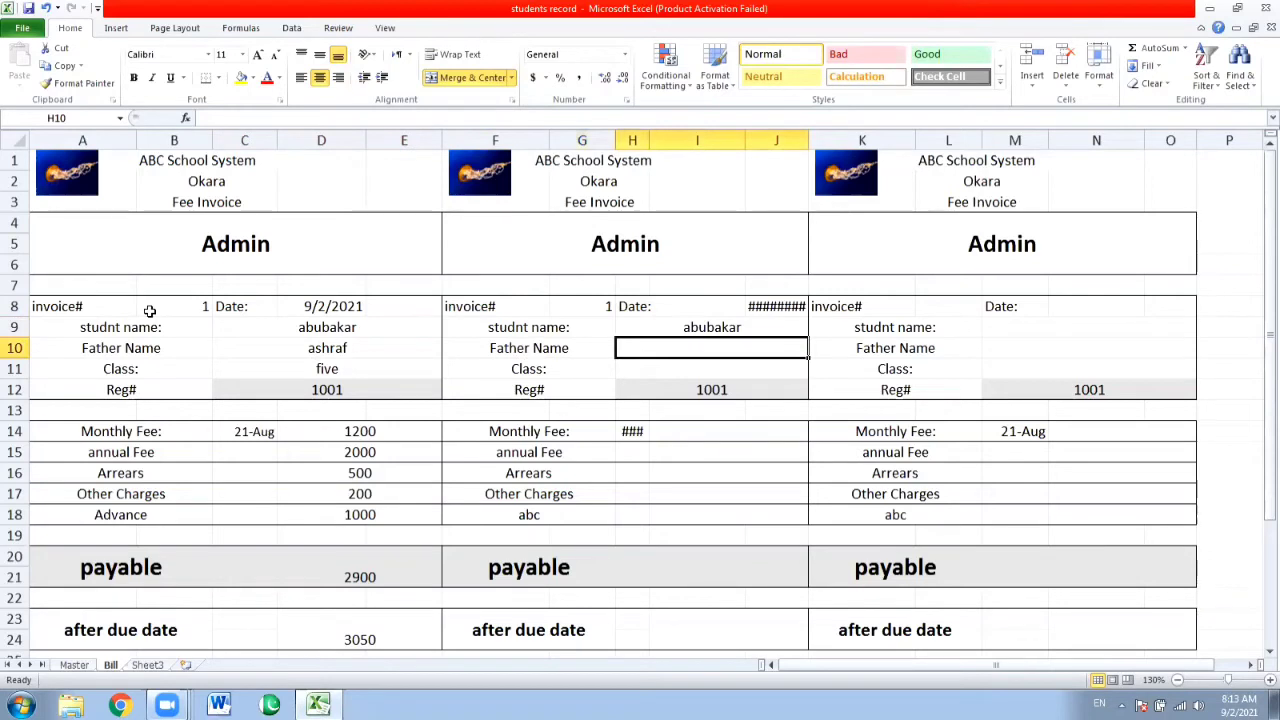
# Fill the student name formula down into the school copy's Father Name, Class and Reg# cells, H10 to H12
pyautogui.hotkey('ctrl', 'd')
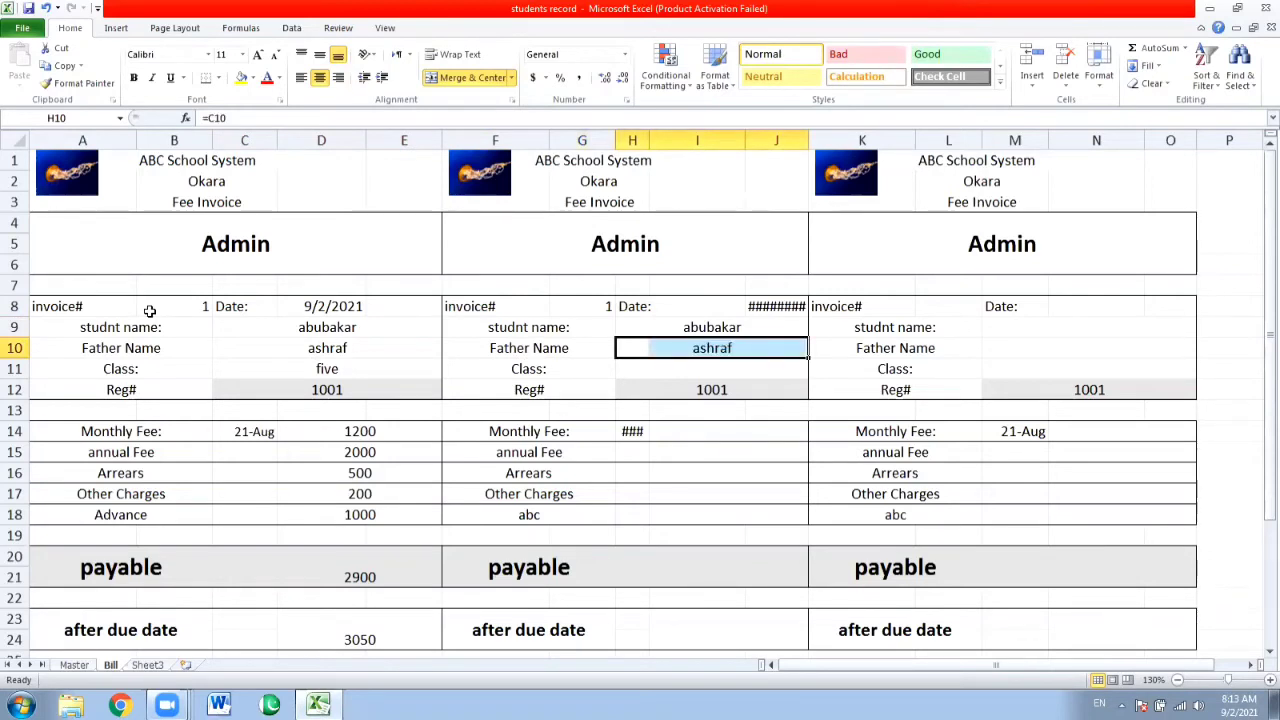
pyautogui.press('Down')
pyautogui.hotkey('ctrl', 'd')
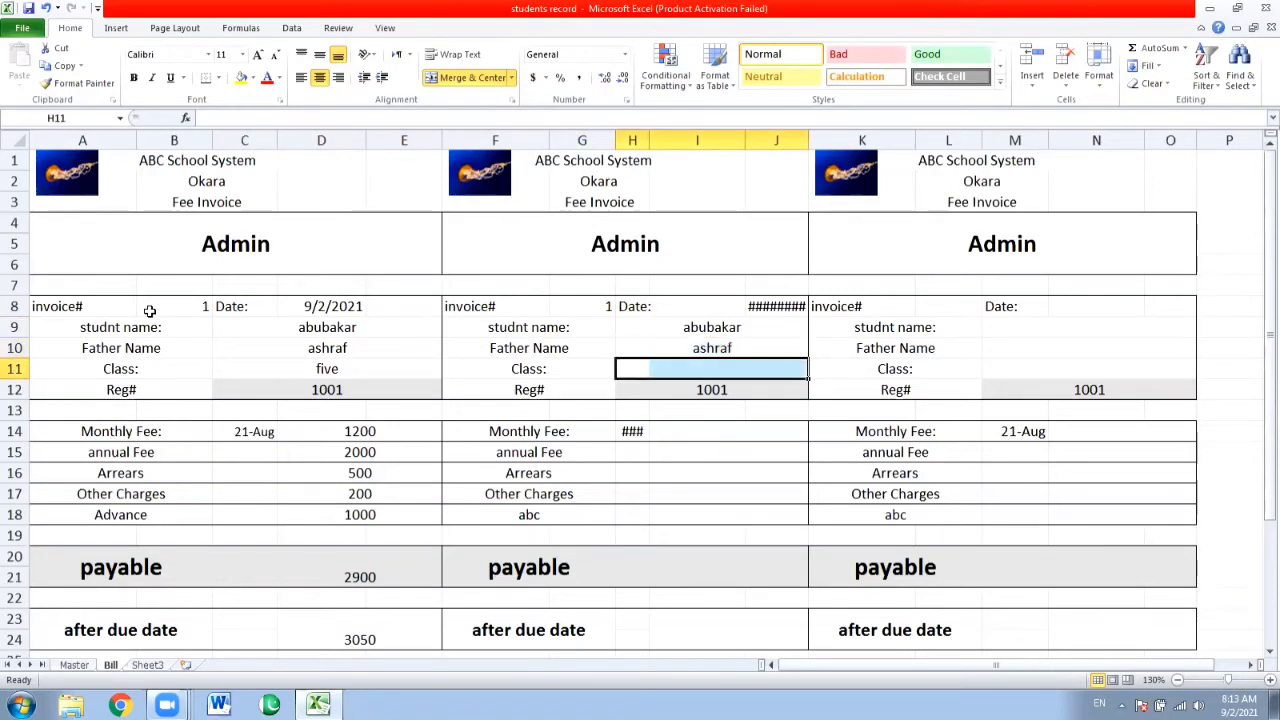
pyautogui.press('Down')
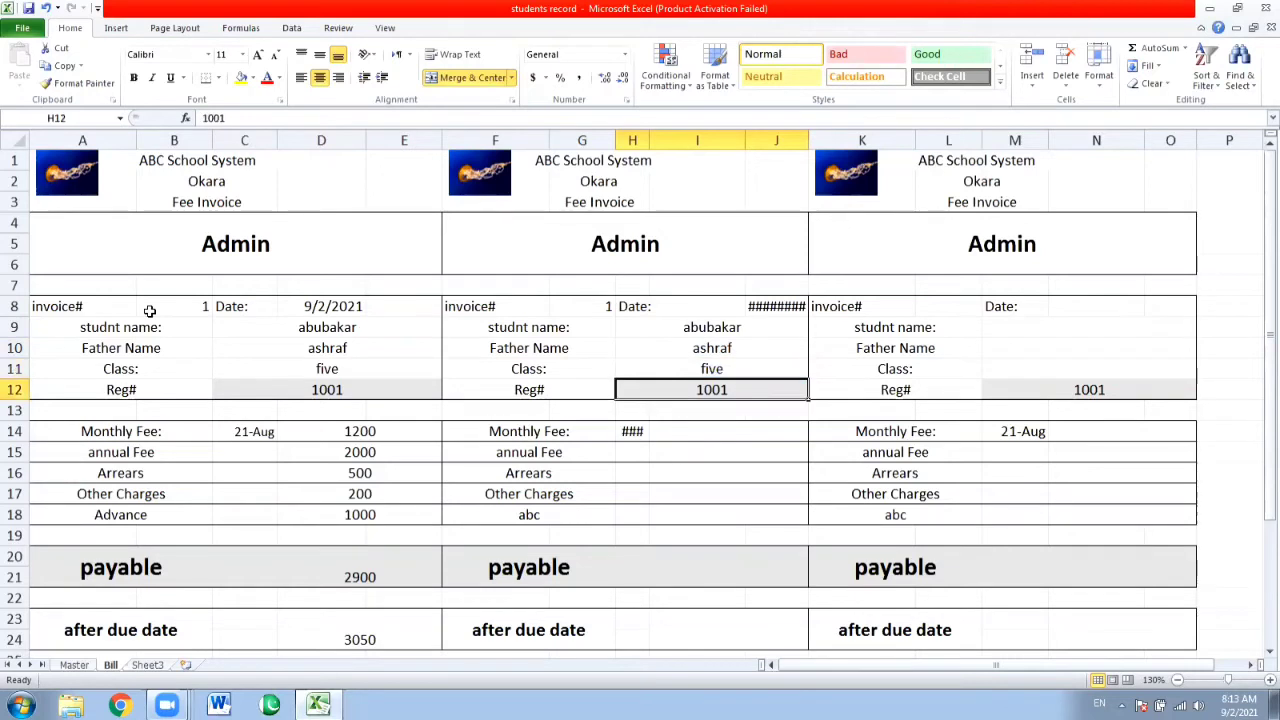
pyautogui.hotkey('ctrl', 'd')
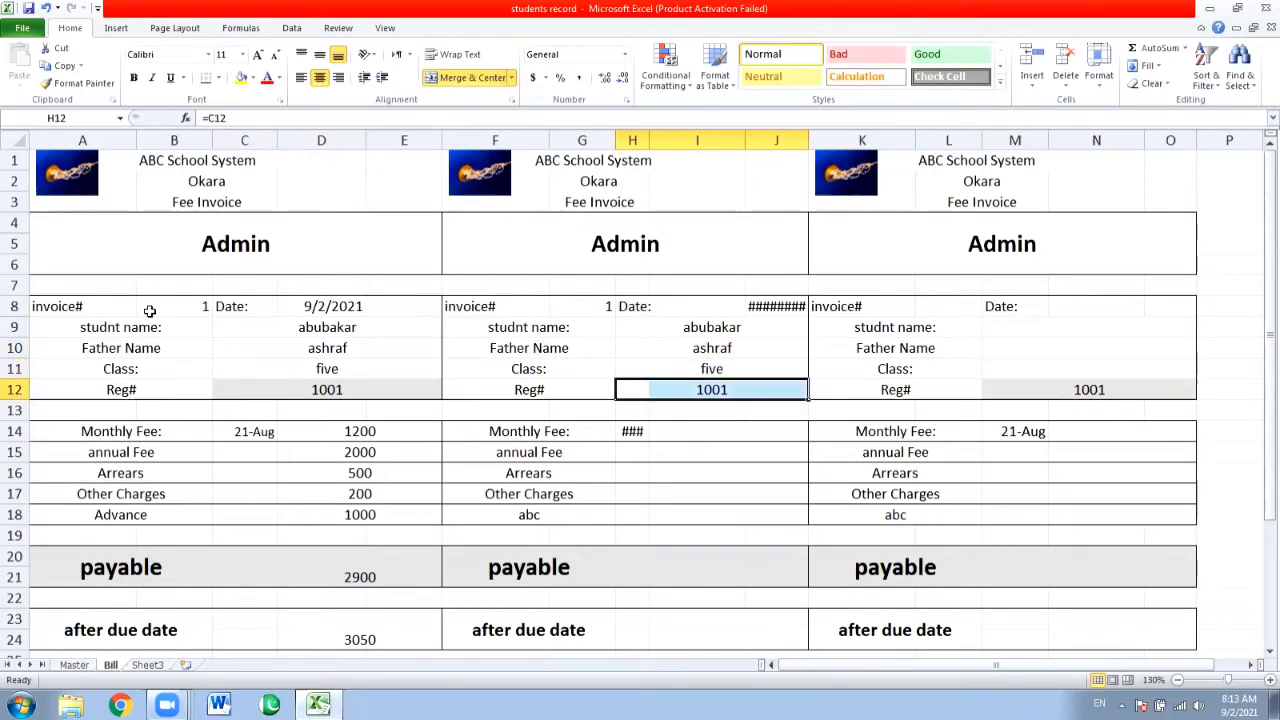
pyautogui.press('Down')
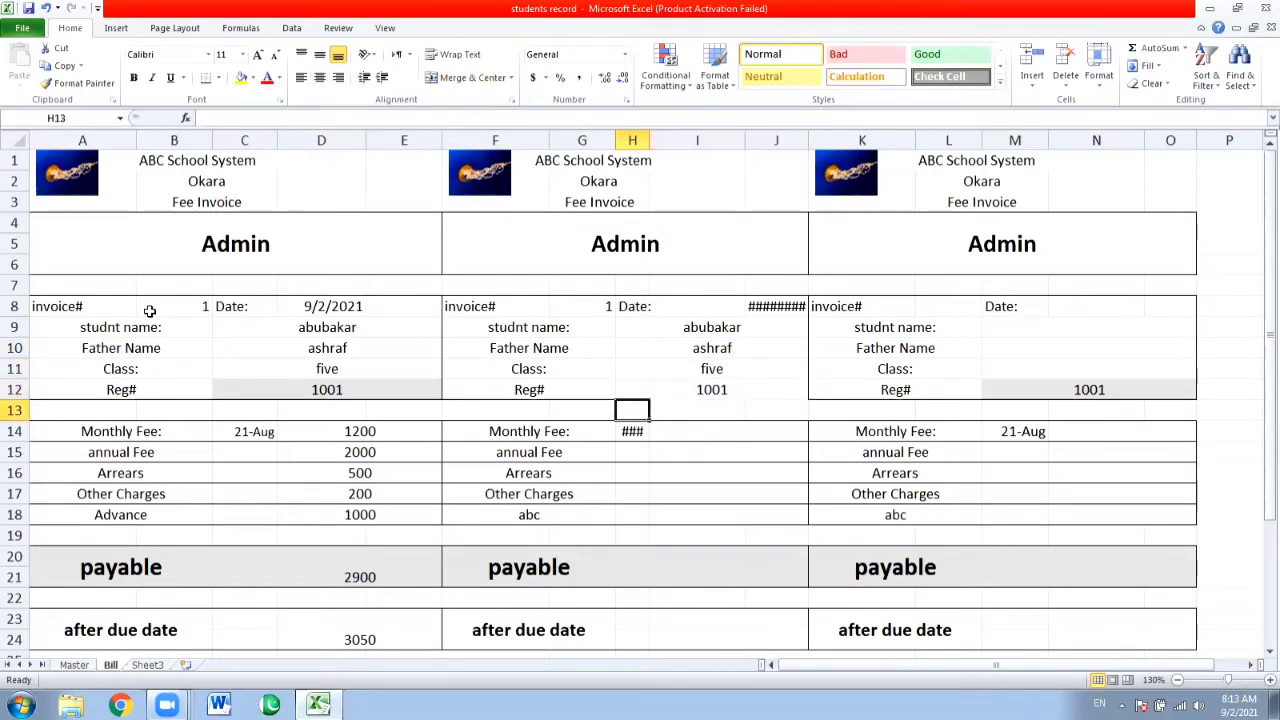
pyautogui.press('Up')
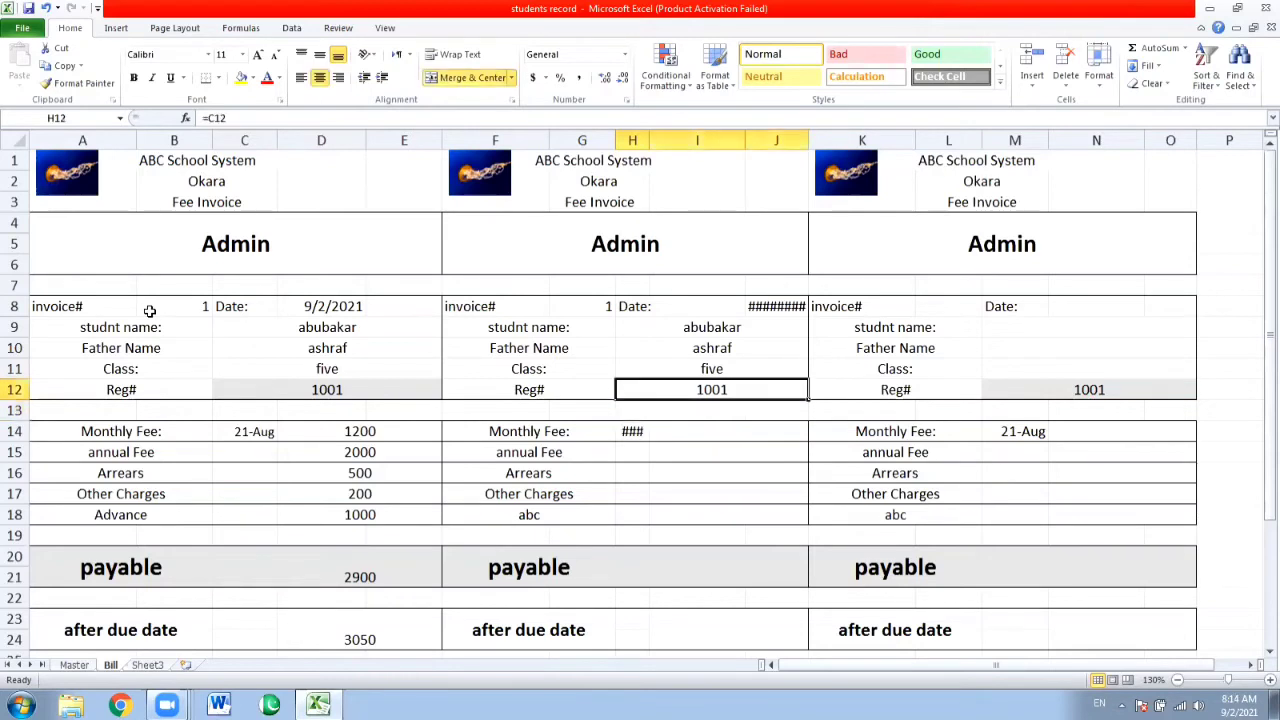
# Shade the school copy's Reg# cell H12 with a grey fill
pyautogui.click(253, 80)
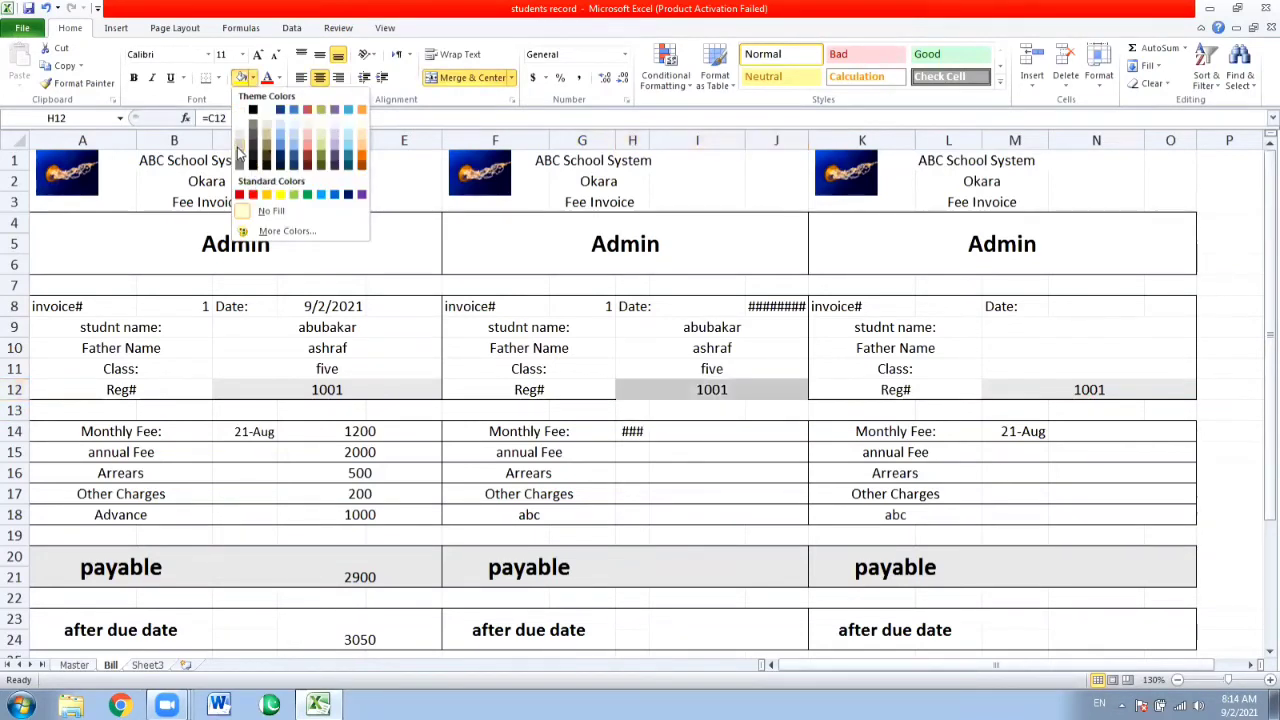
pyautogui.click(240, 153)
# Link the school copy's Monthly Fee amount in cell I14 to the bank copy with the formula =D14
pyautogui.click(577, 423)
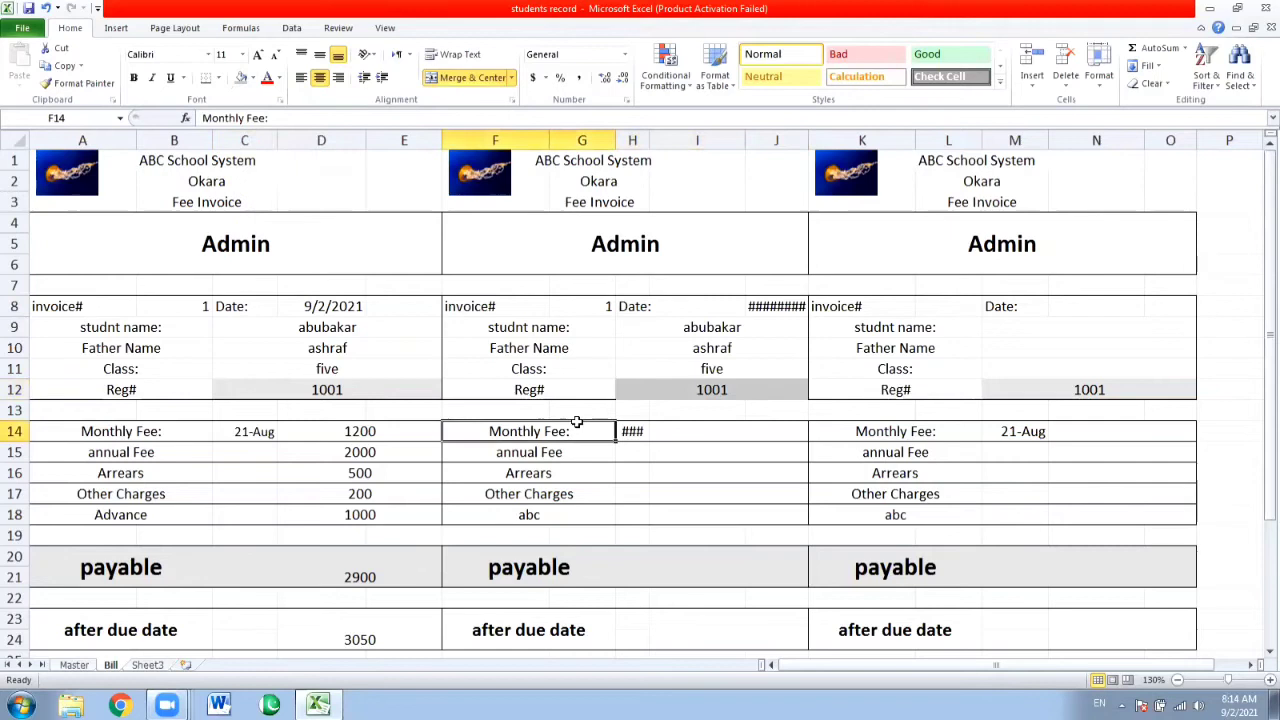
pyautogui.click(653, 425)
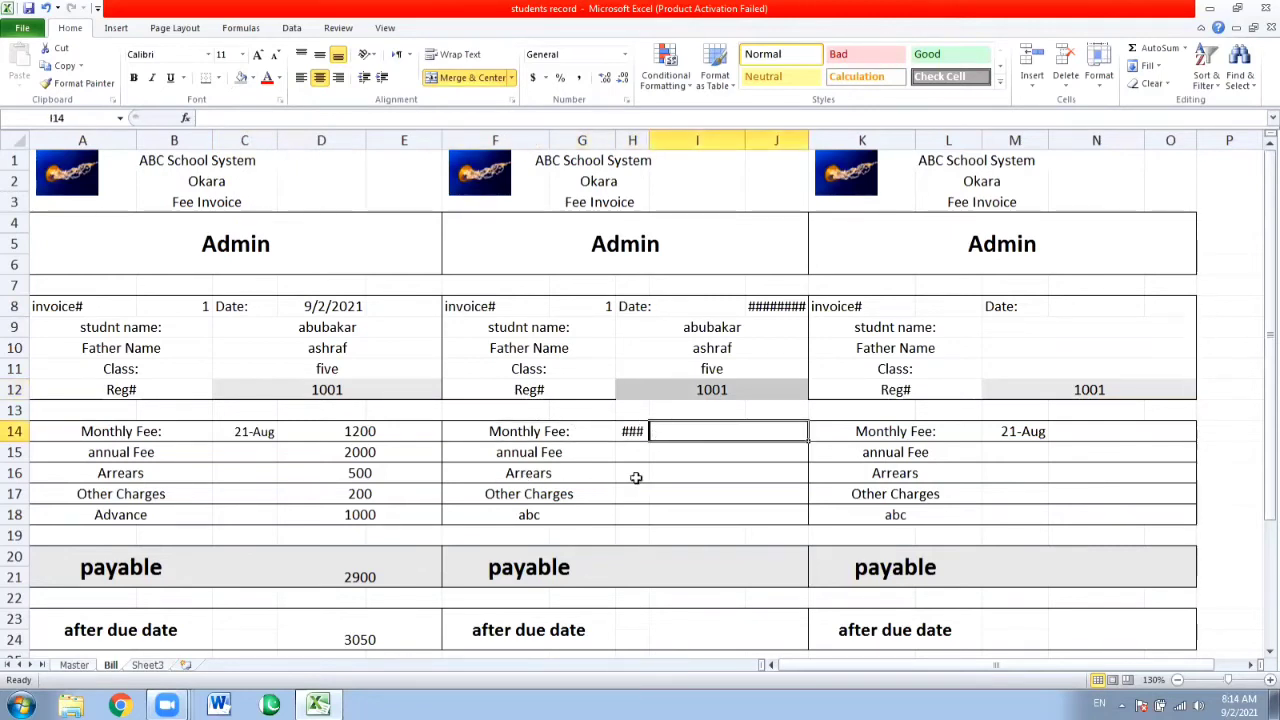
pyautogui.write('=')
pyautogui.press('Left')
pyautogui.press('Left')
pyautogui.press('Left')
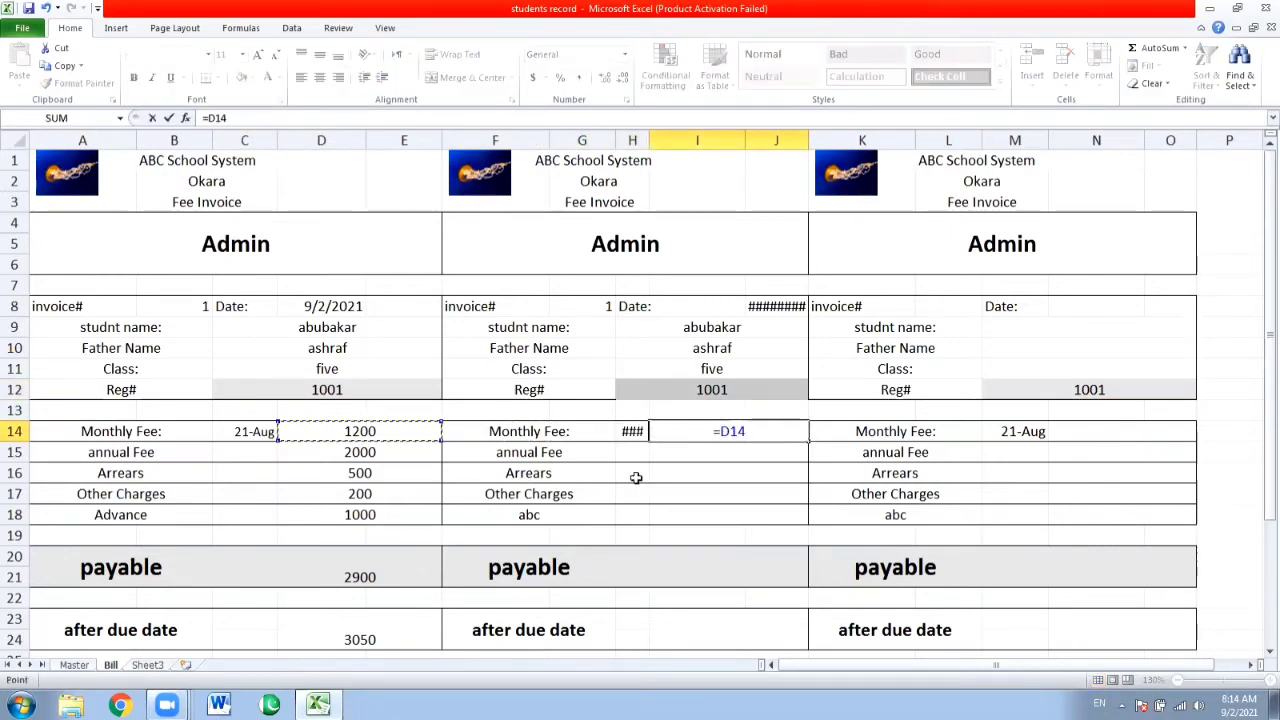
pyautogui.press('Return')
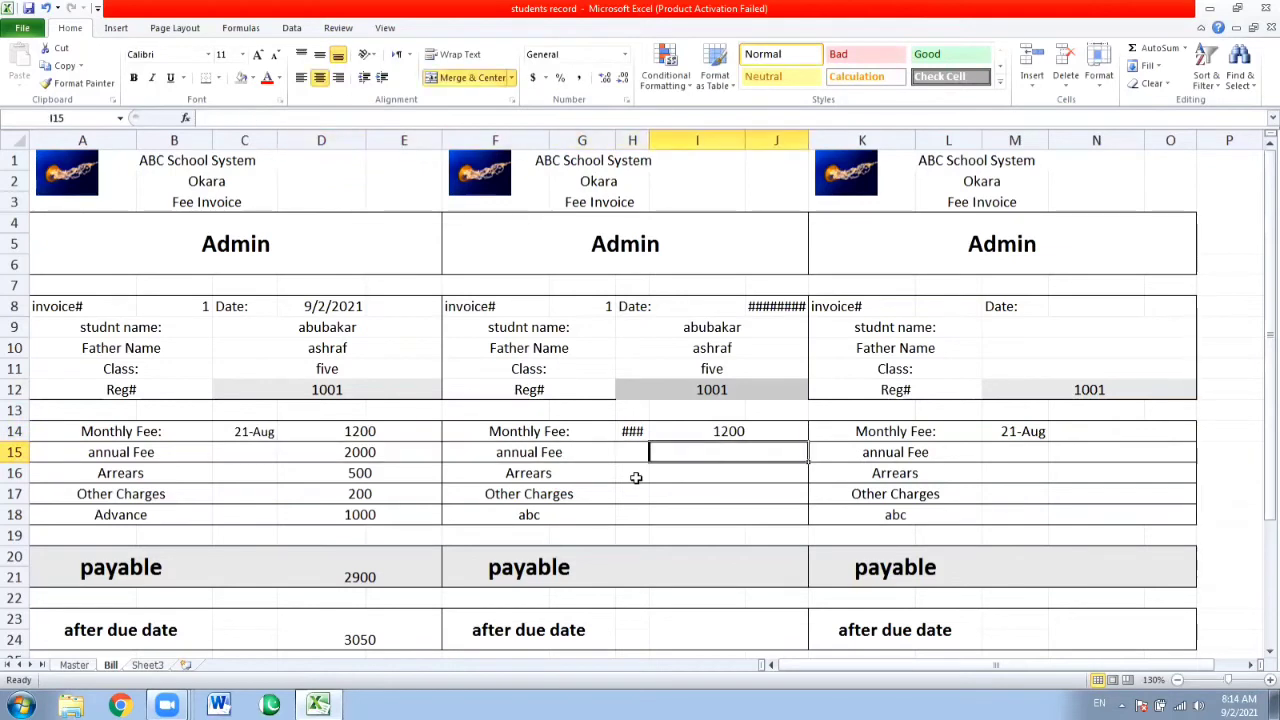
# Fill the Monthly Fee amount formula down into the school copy's remaining charge cells, I15 to I18
pyautogui.hotkey('ctrl', 'd')
pyautogui.press('Down')
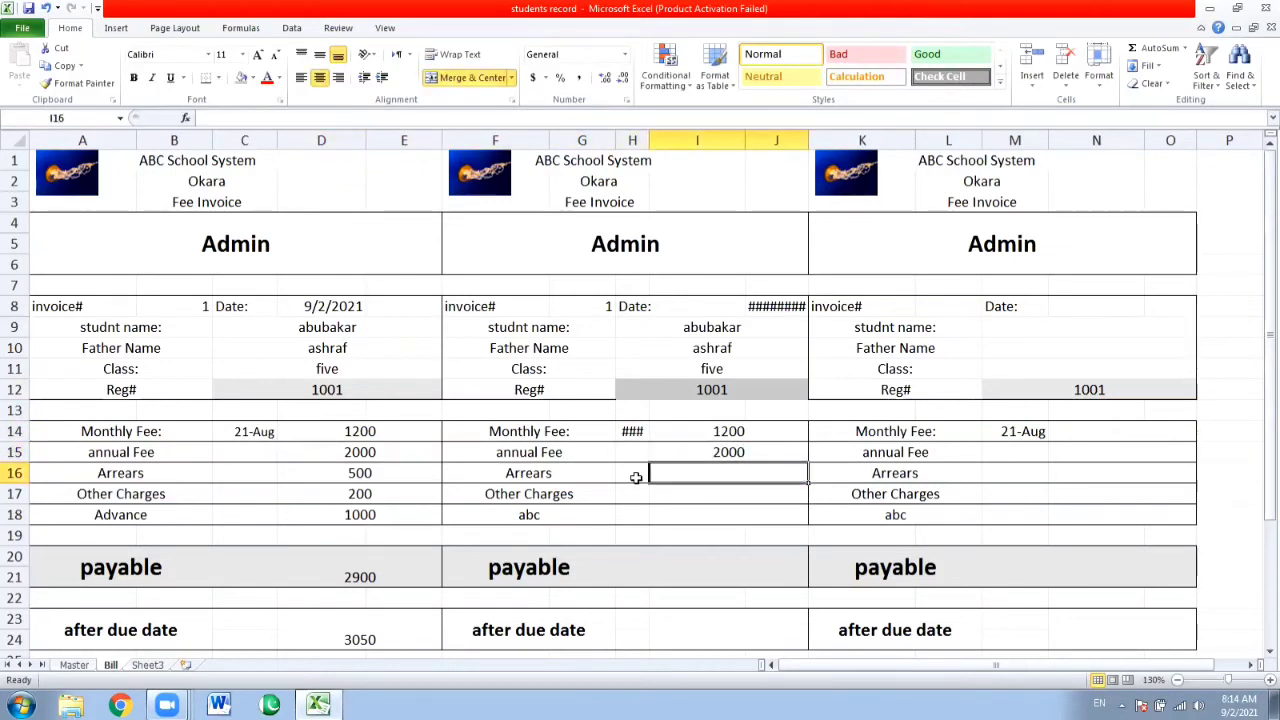
pyautogui.hotkey('ctrl', 'd')
pyautogui.press('Down')
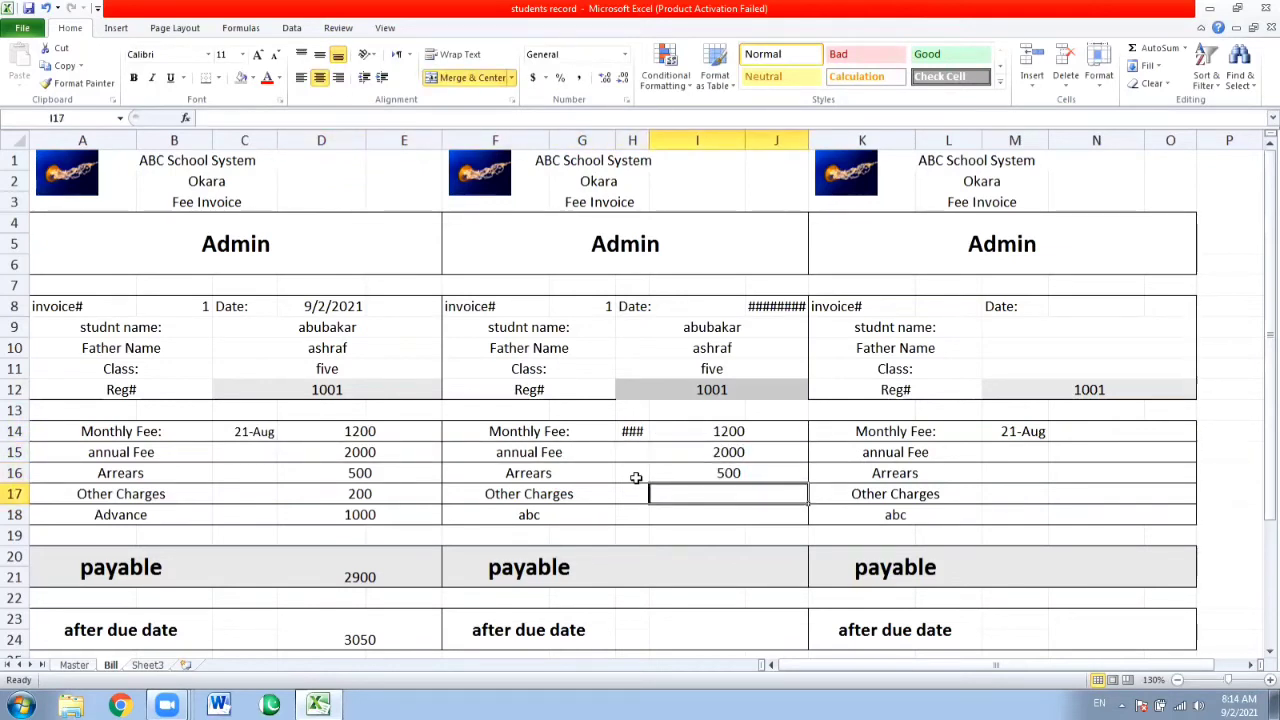
pyautogui.hotkey('ctrl', 'd')
pyautogui.press('Down')
pyautogui.hotkey('ctrl', 'd')
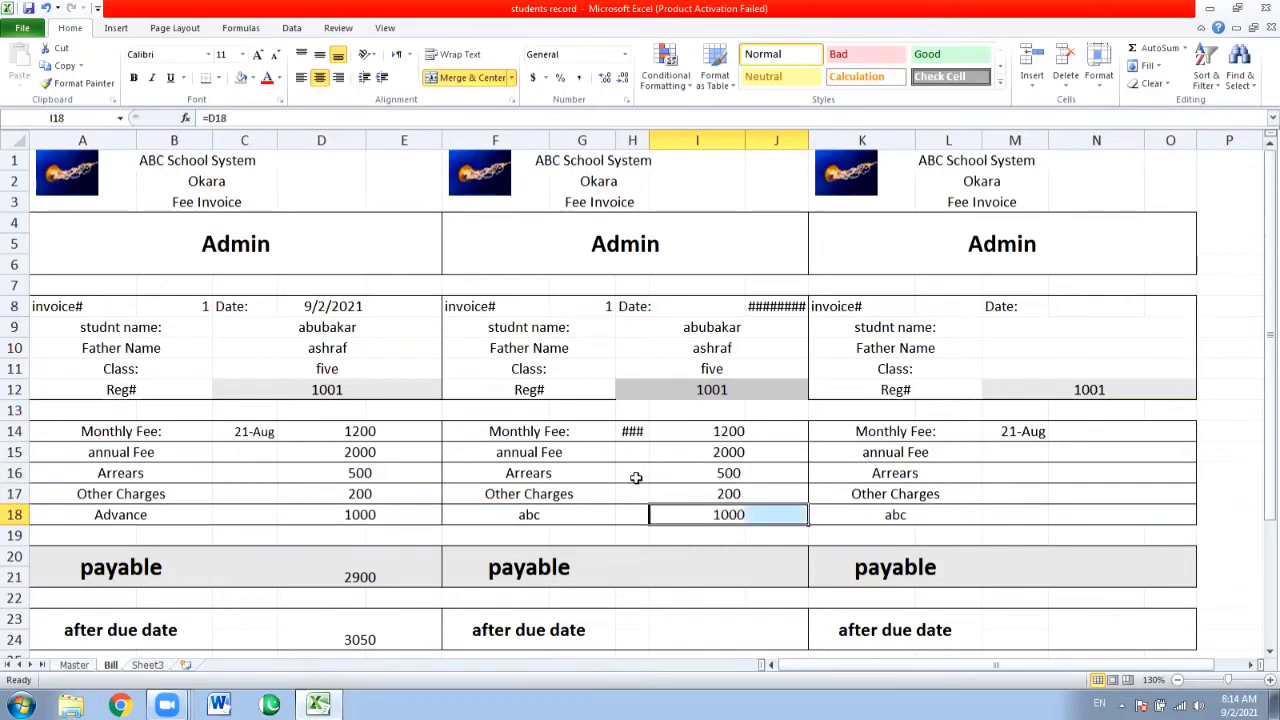
pyautogui.press('Down')
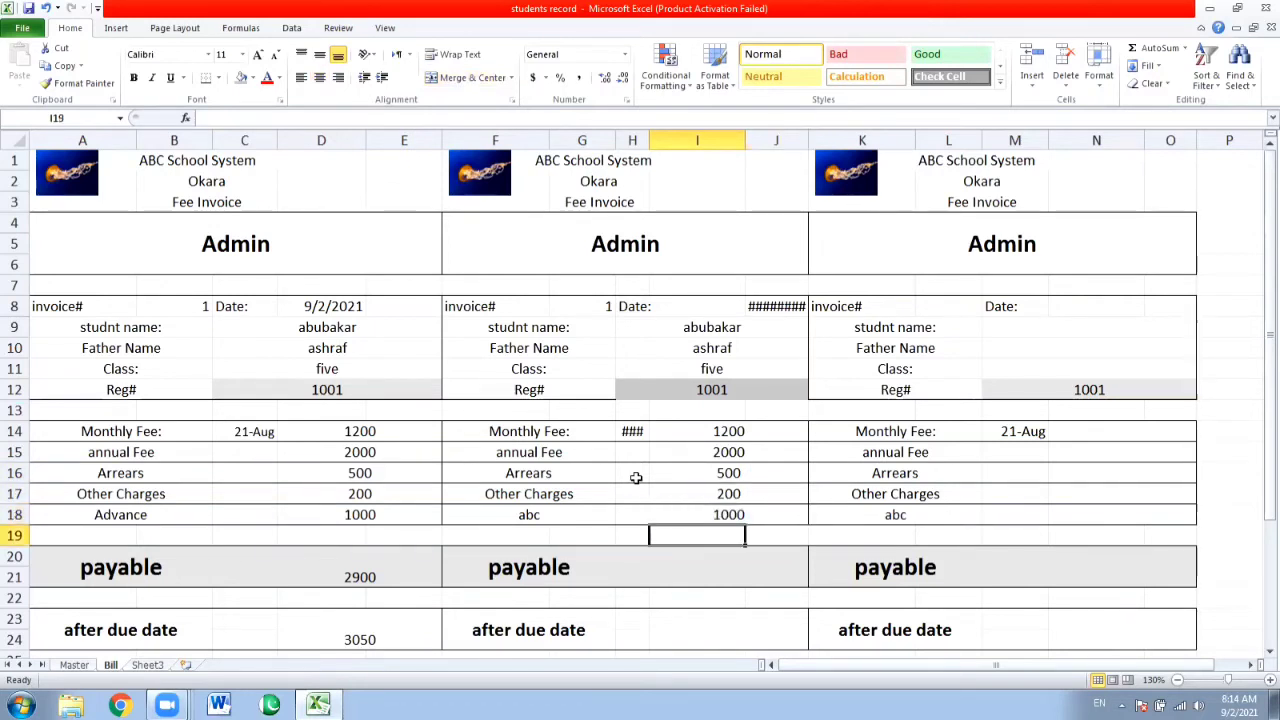
# Link the school copy's Monthly Fee label in cell F14 to the bank copy with the formula =A14
pyautogui.press('Up')
pyautogui.press('Left')
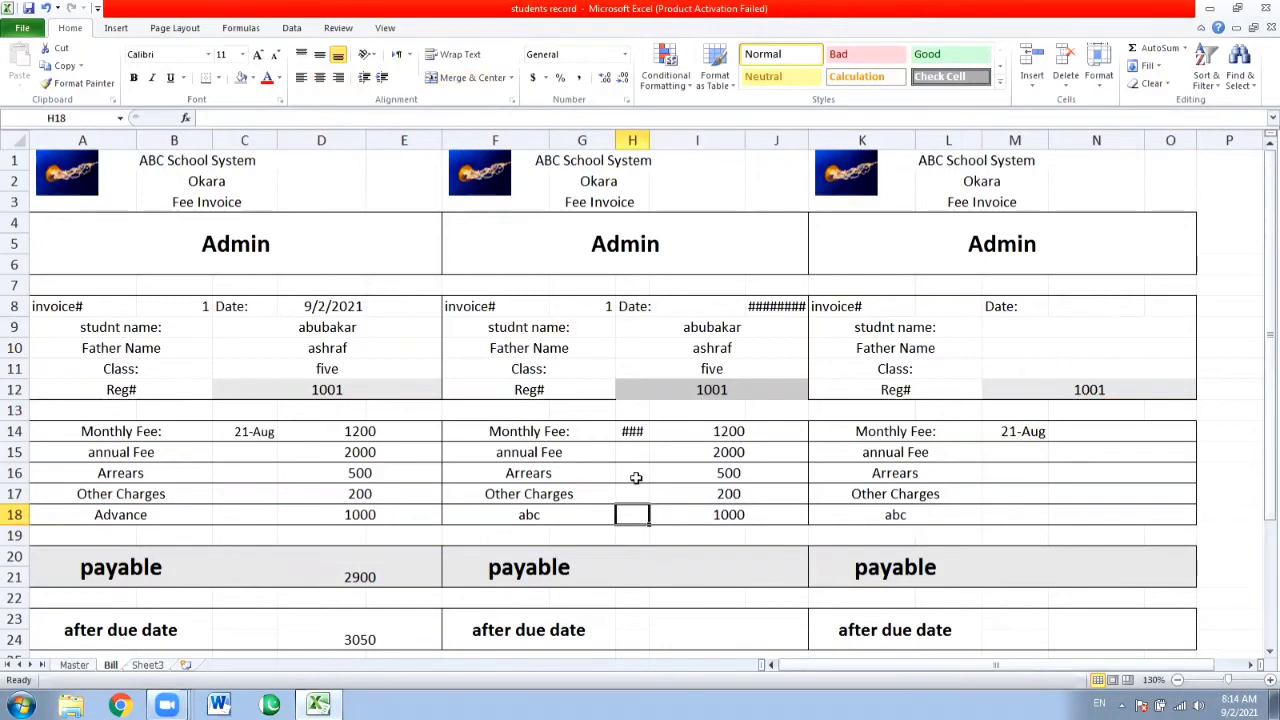
pyautogui.press('Left')
pyautogui.press('Up')
pyautogui.press('Up')
pyautogui.press('Up')
pyautogui.press('Up')
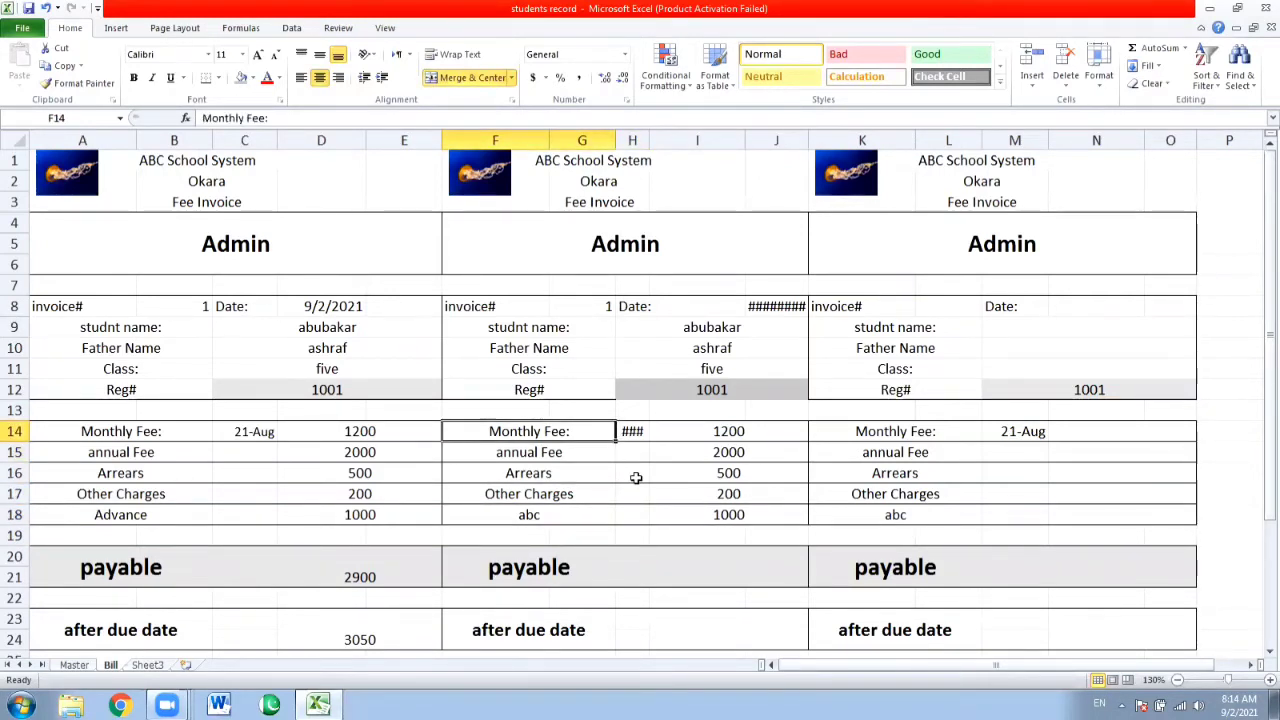
pyautogui.write('=')
pyautogui.press('Left')
pyautogui.press('Left')
pyautogui.press('Left')
pyautogui.press('Left')
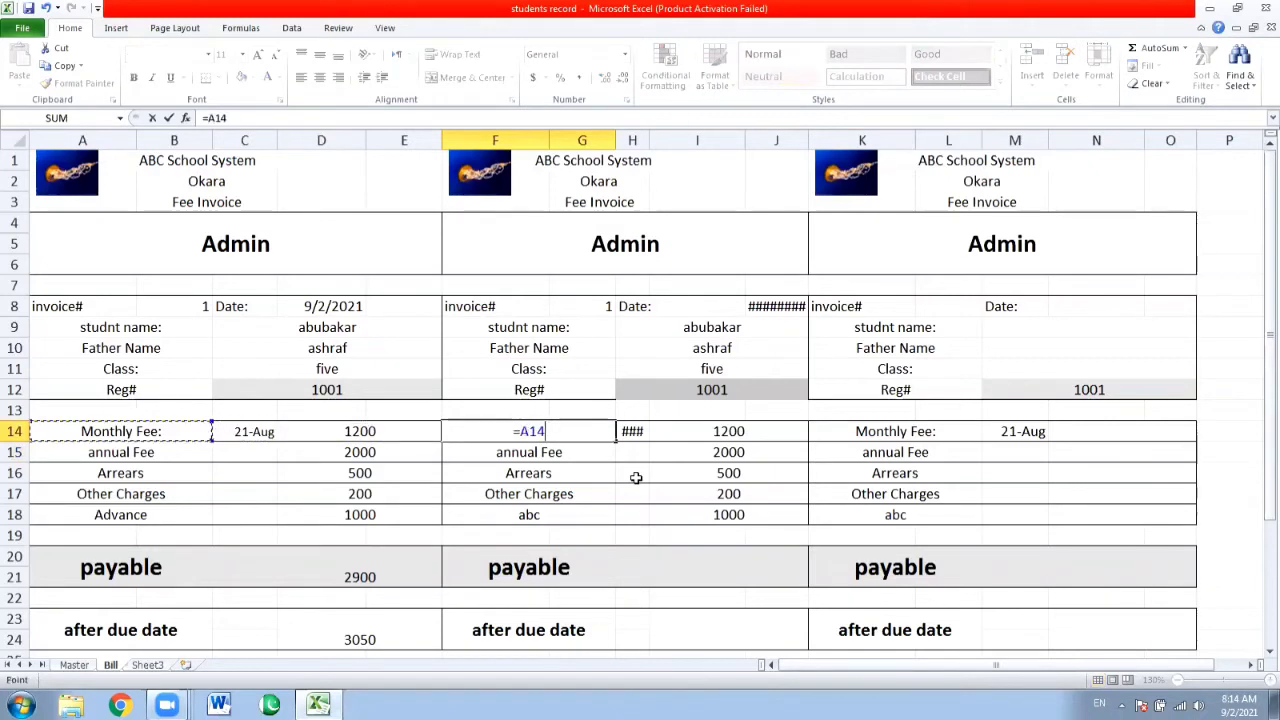
pyautogui.press('Return')
# Fill the Monthly Fee label formula down into the school copy's remaining charge labels, F15 to F18
pyautogui.press('Right')
pyautogui.press('Right')
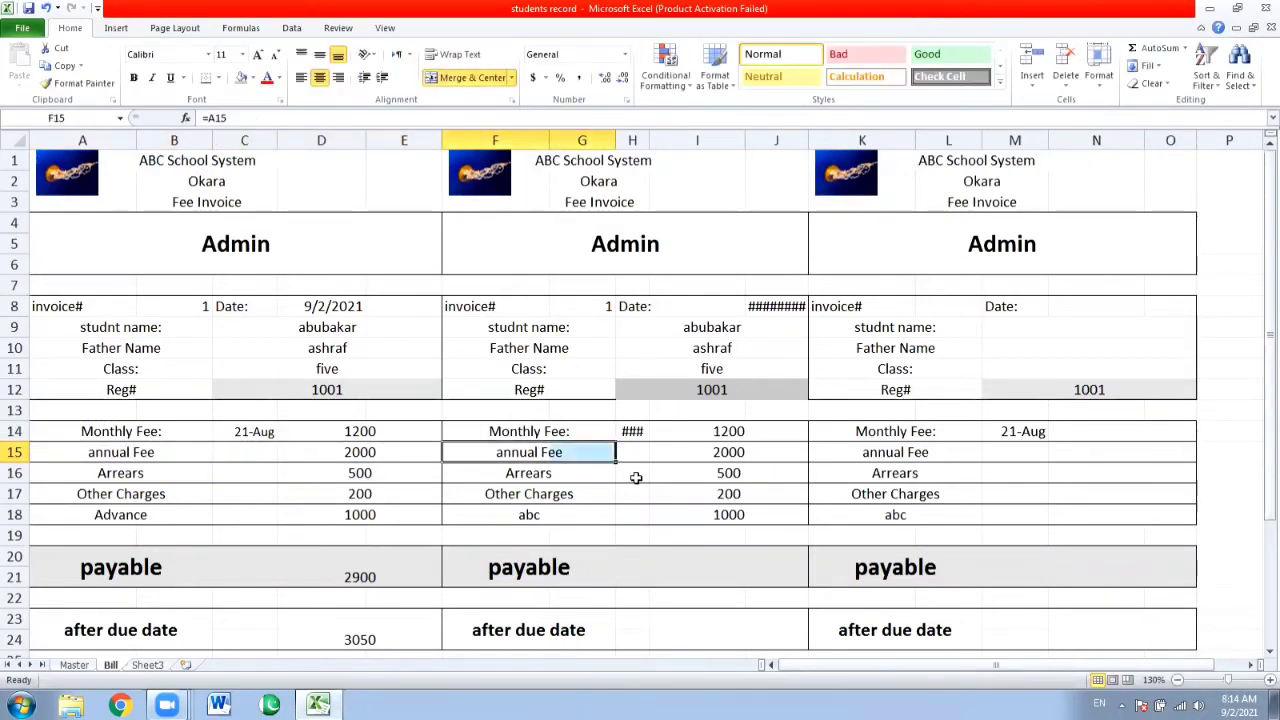
pyautogui.press('Down')
pyautogui.press('Down')
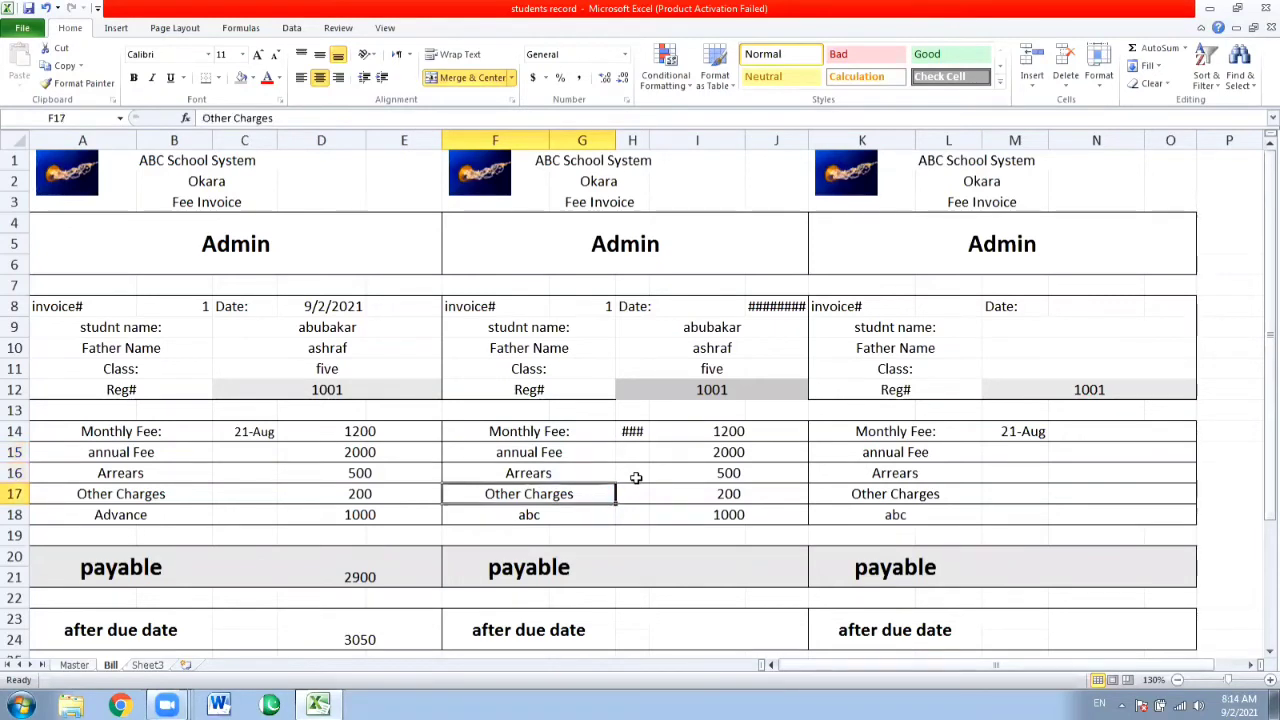
pyautogui.press('Down')
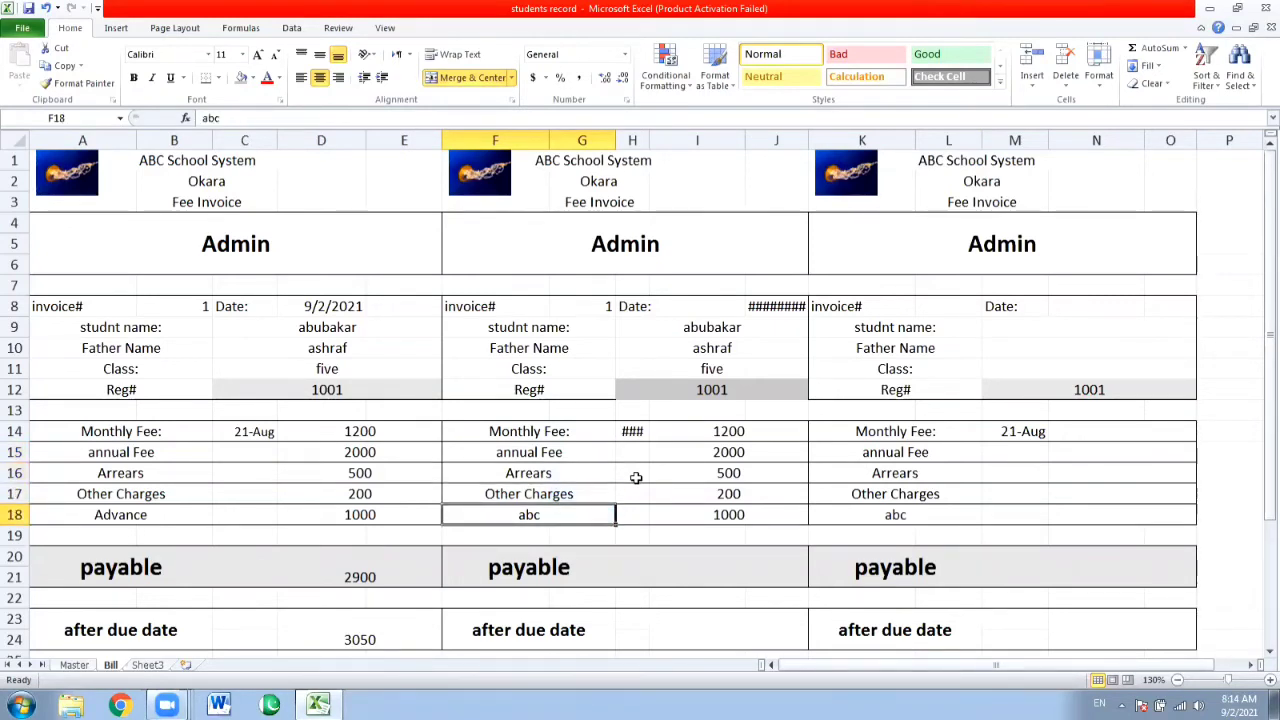
pyautogui.hotkey('ctrl', 'd')
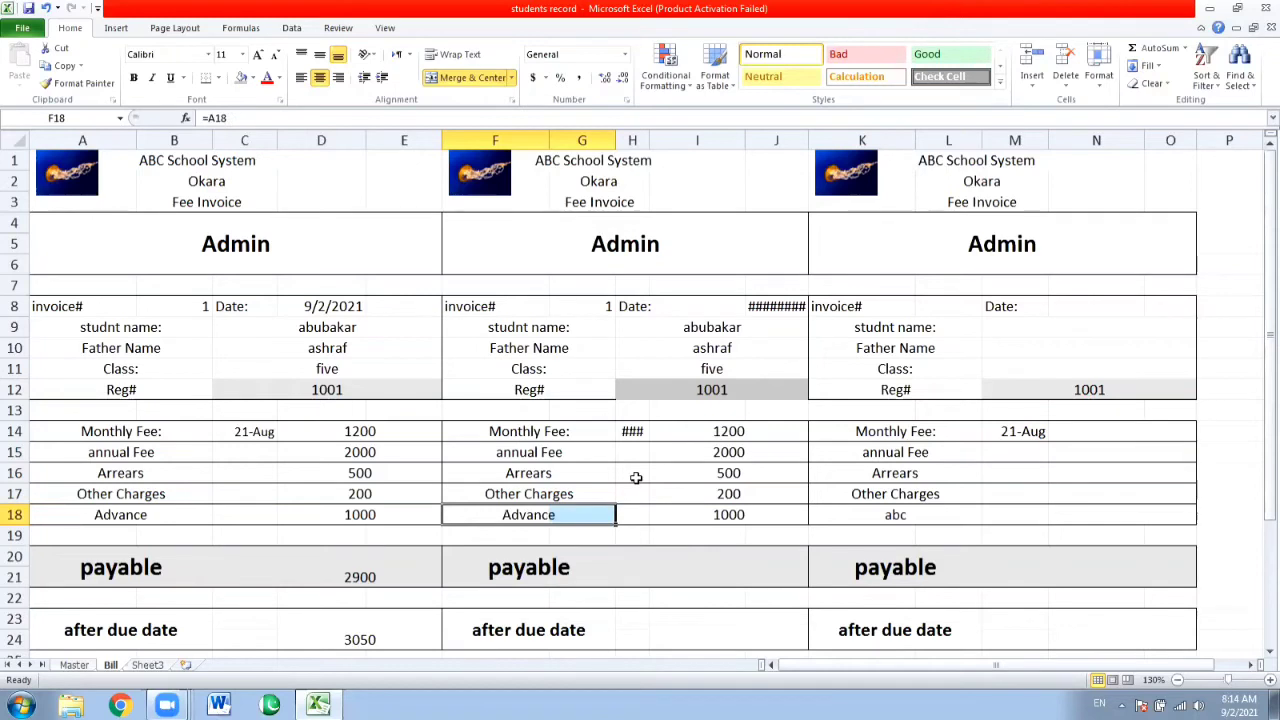
# Link the school copy's payable amount in cell I20 to the bank copy with the formula =D20
pyautogui.press('Down')
pyautogui.press('Down')
pyautogui.press('Down')
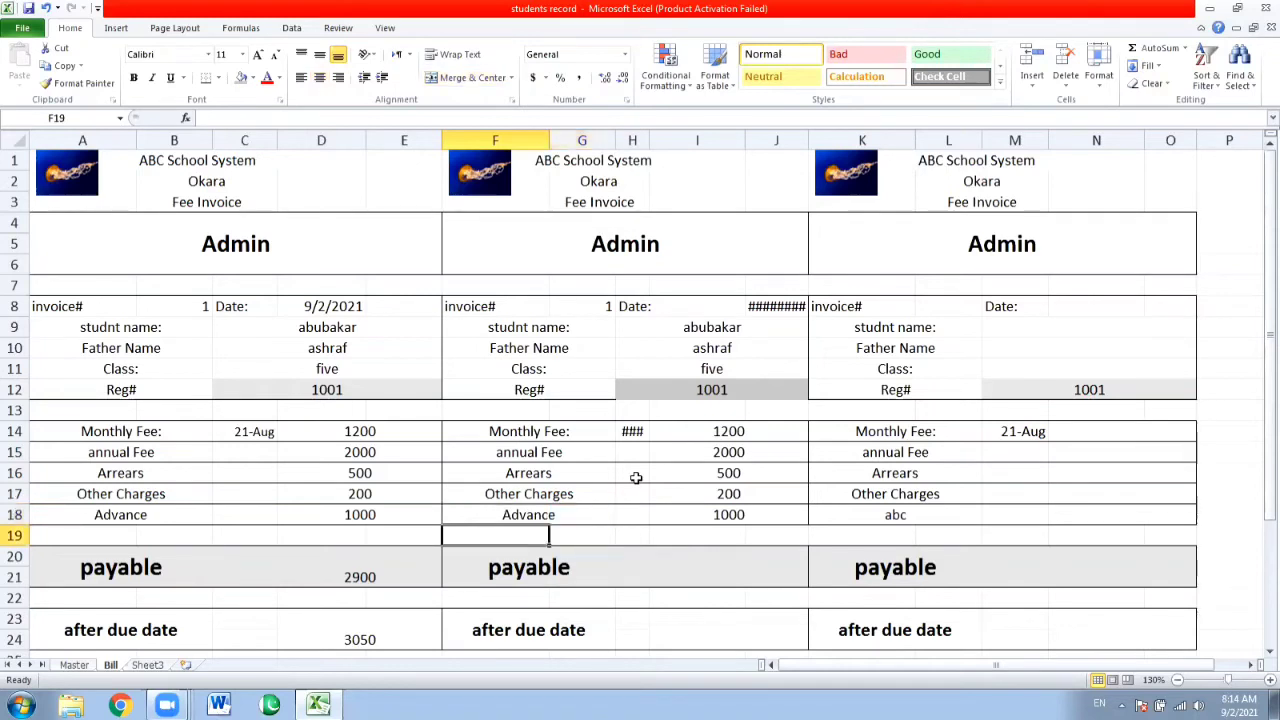
pyautogui.press('Up')
pyautogui.press('Right')
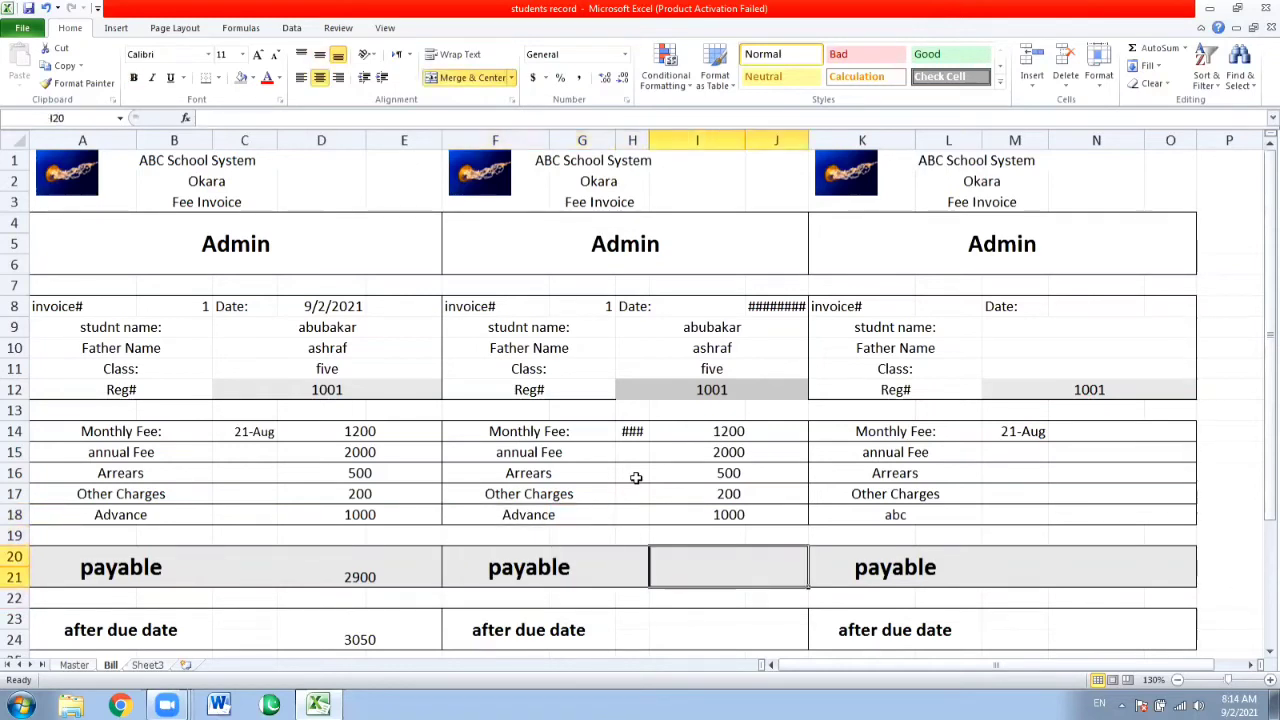
pyautogui.write('=')
pyautogui.press('Left')
pyautogui.press('Left')
pyautogui.press('Left')
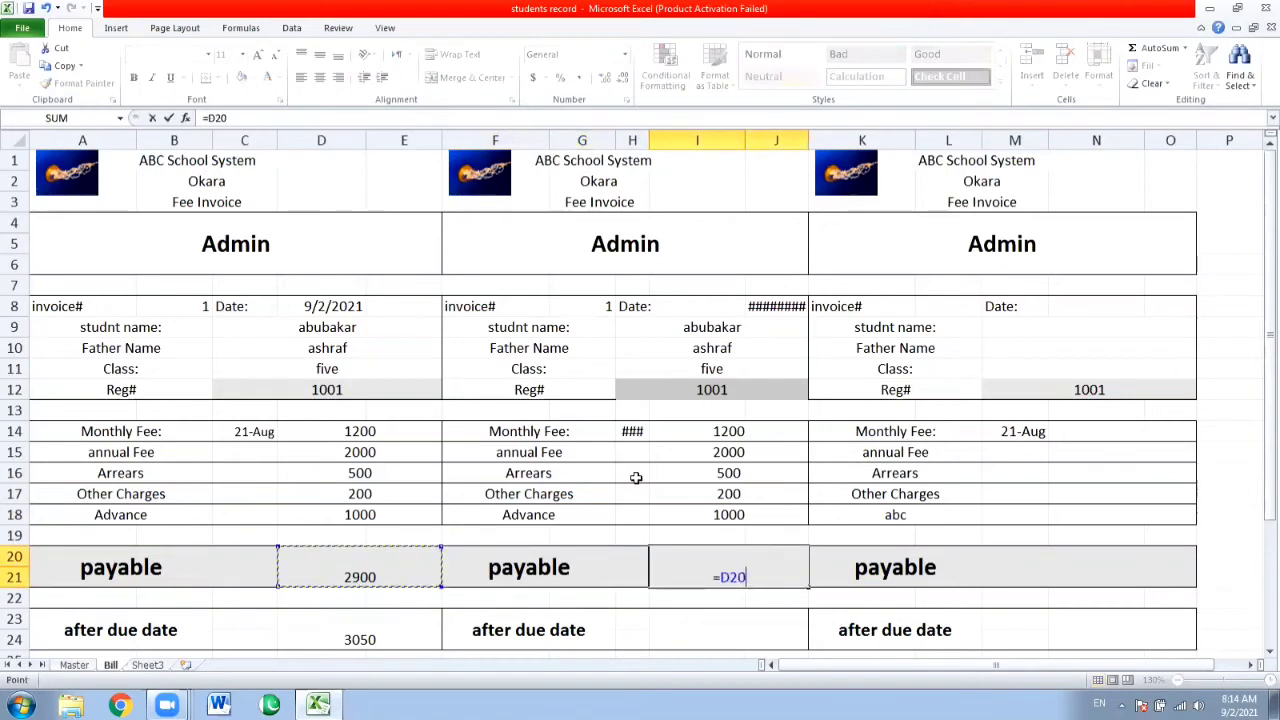
pyautogui.press('Return')
# Link the school copy's after due date amount in cell I23 to the bank copy with the formula =D23
pyautogui.press('Down')
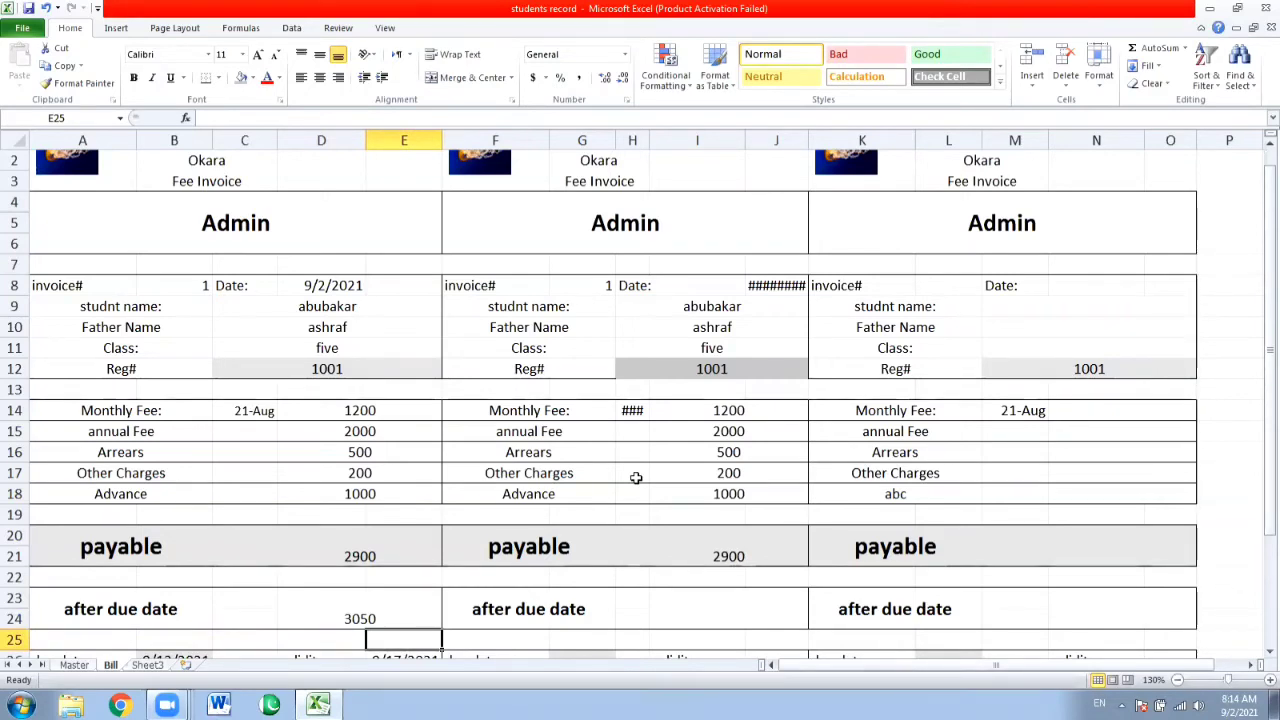
pyautogui.press('Right')
pyautogui.press('Right')
pyautogui.press('Right')
pyautogui.press('Right')
pyautogui.press('Up')
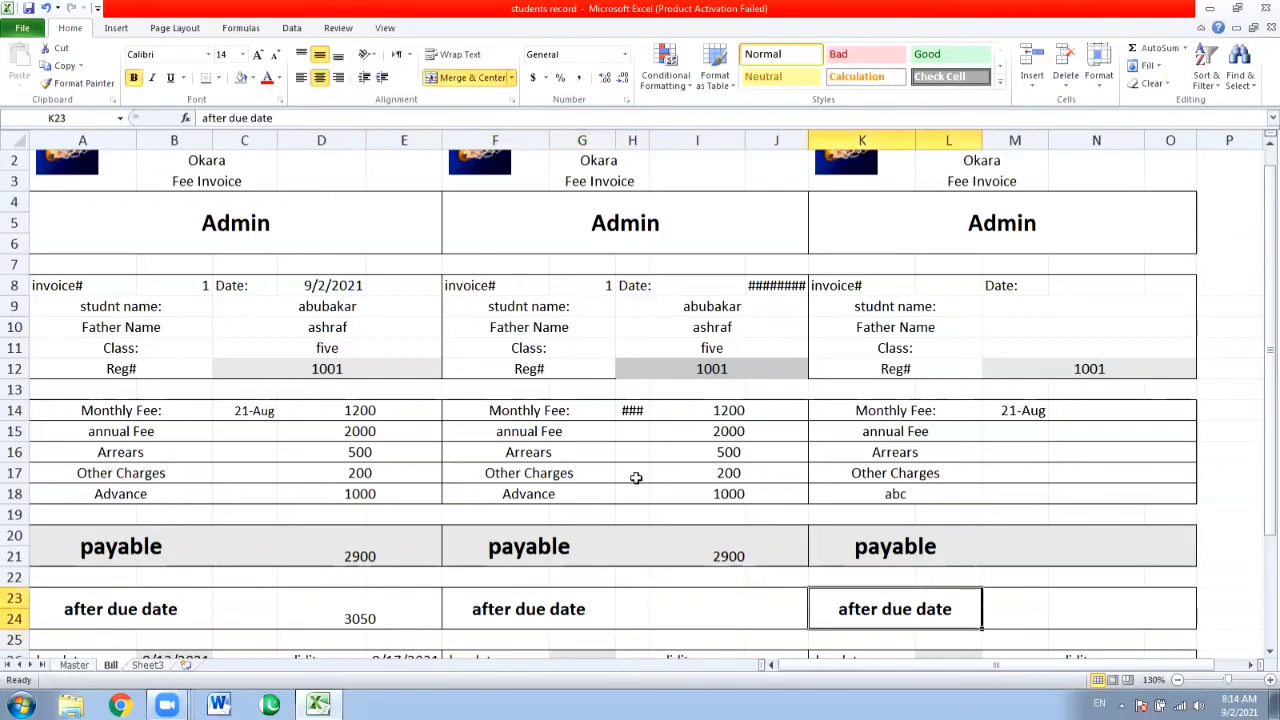
pyautogui.write('=')
pyautogui.press('Left')
pyautogui.press('Left')
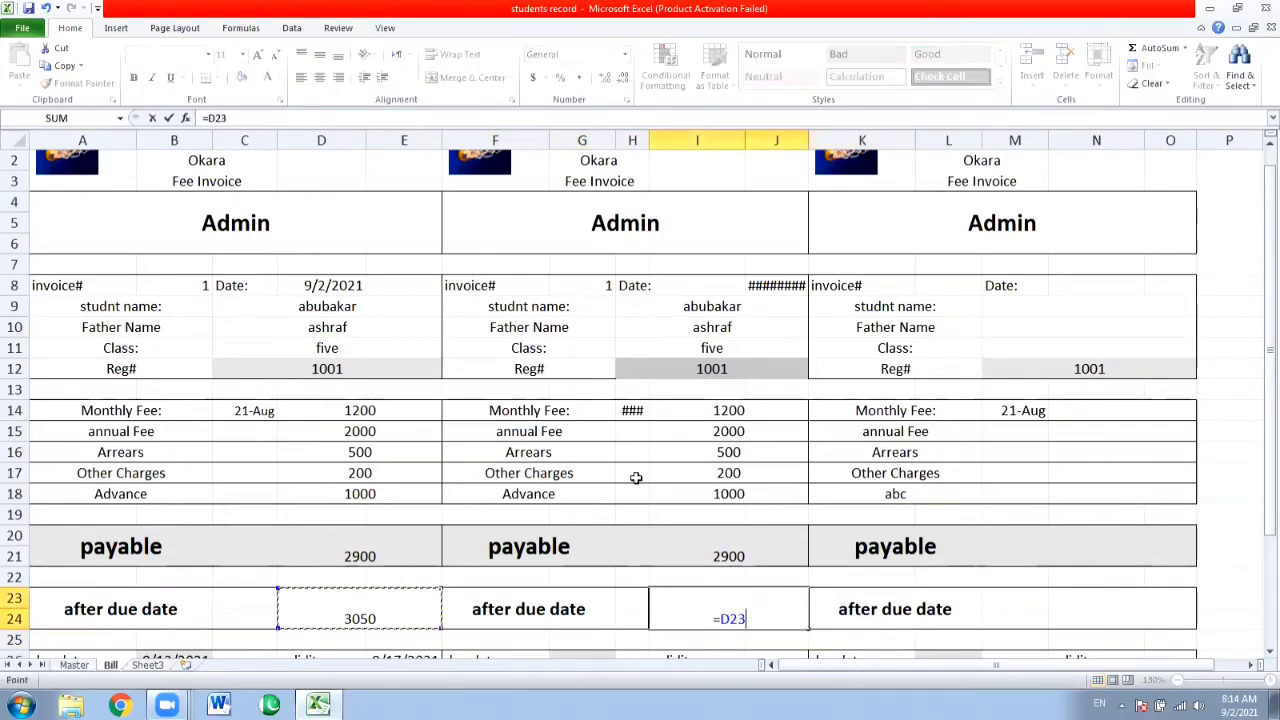
pyautogui.press('Left')
pyautogui.press('Right')
pyautogui.press('Return')
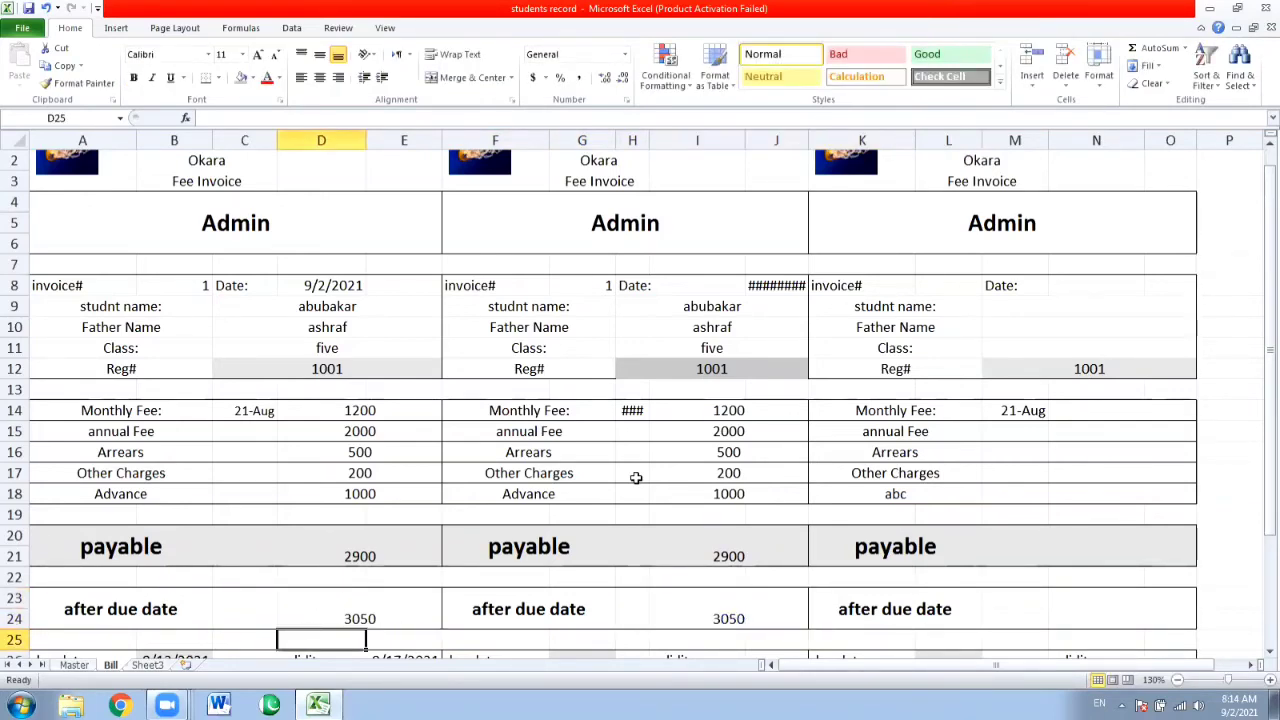
# Link the school copy's due date in cell G26 to the bank copy with the formula =B26
pyautogui.scroll(-2, 636, 477)
pyautogui.press('Right')
pyautogui.press('Right')
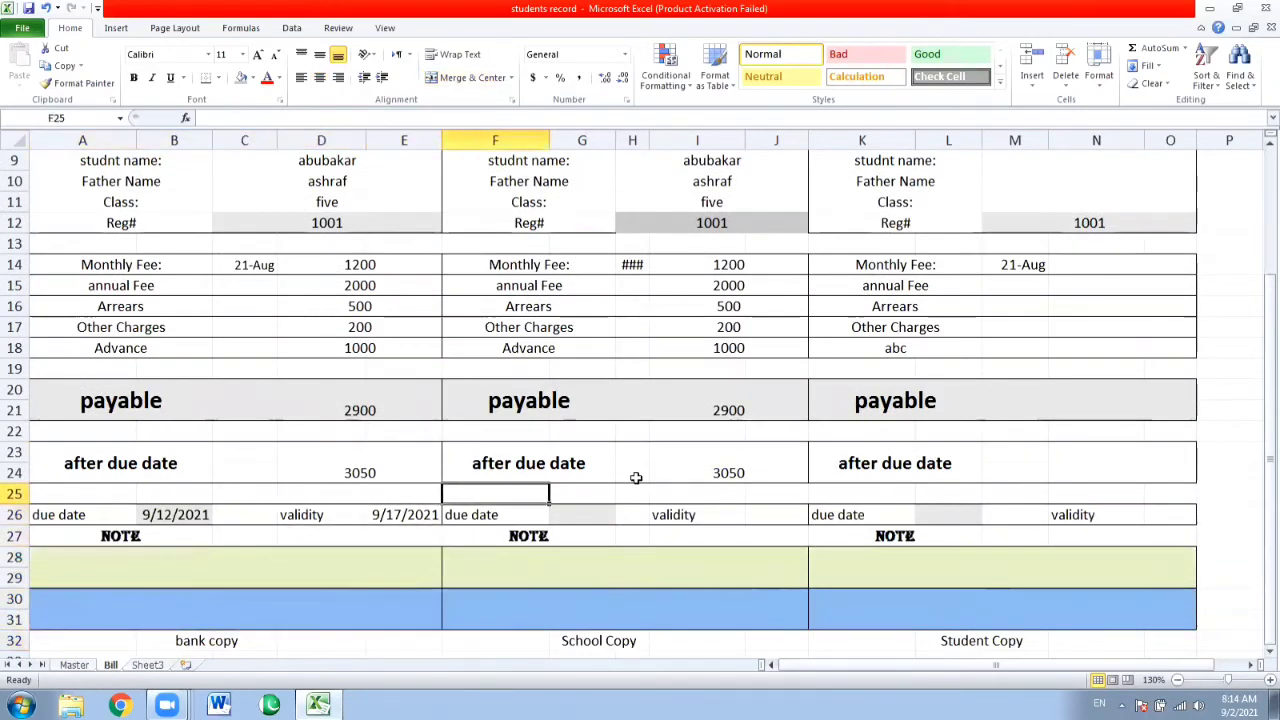
pyautogui.press('Down')
pyautogui.press('Right')
pyautogui.write('=')
pyautogui.press('Left')
pyautogui.press('Left')
pyautogui.press('Left')
pyautogui.press('Left')
pyautogui.press('Left')
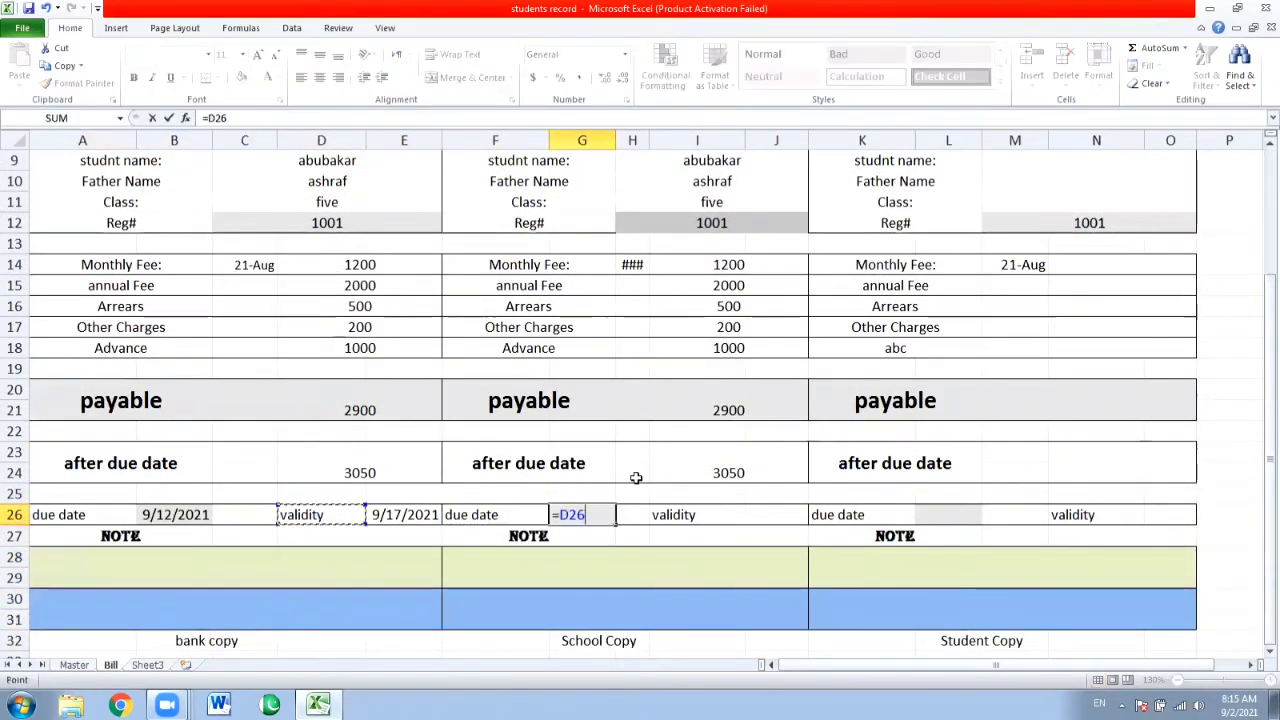
pyautogui.press('Return')
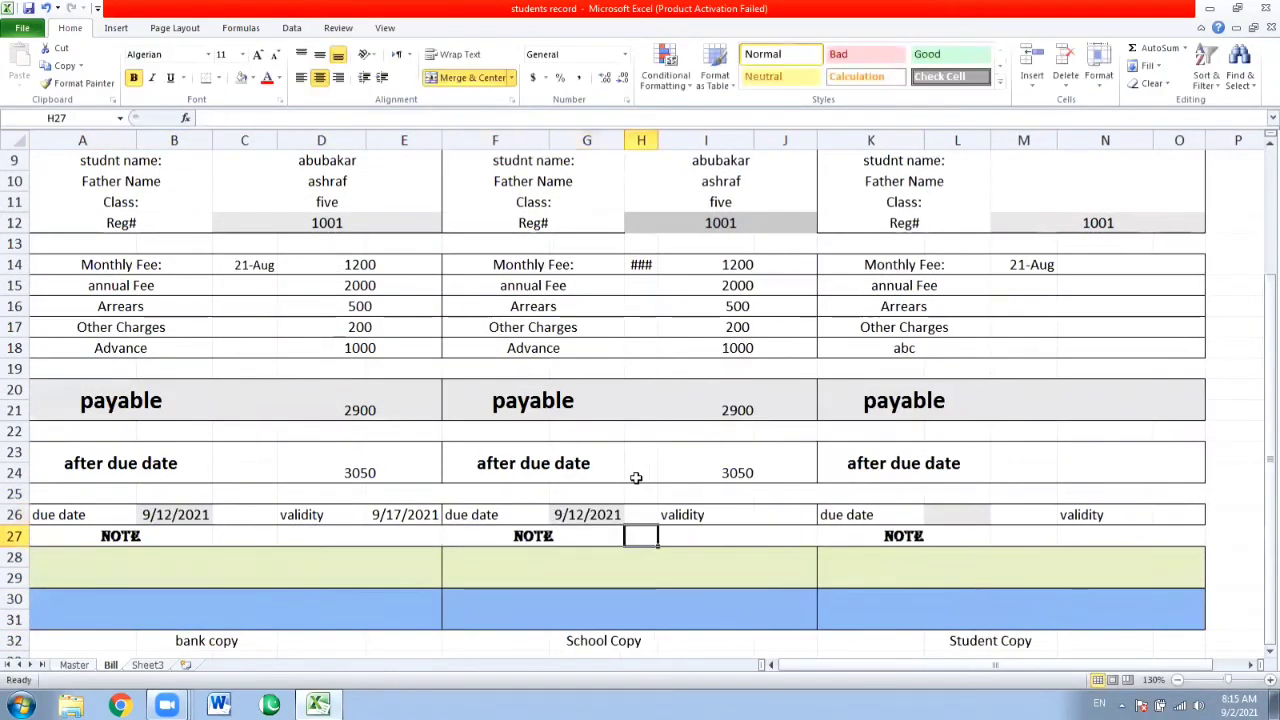
# Link the school copy's validity date in cell J26 to the bank copy with the formula =E26
pyautogui.press('Right')
pyautogui.press('Up')
pyautogui.press('Right')
pyautogui.write('=')
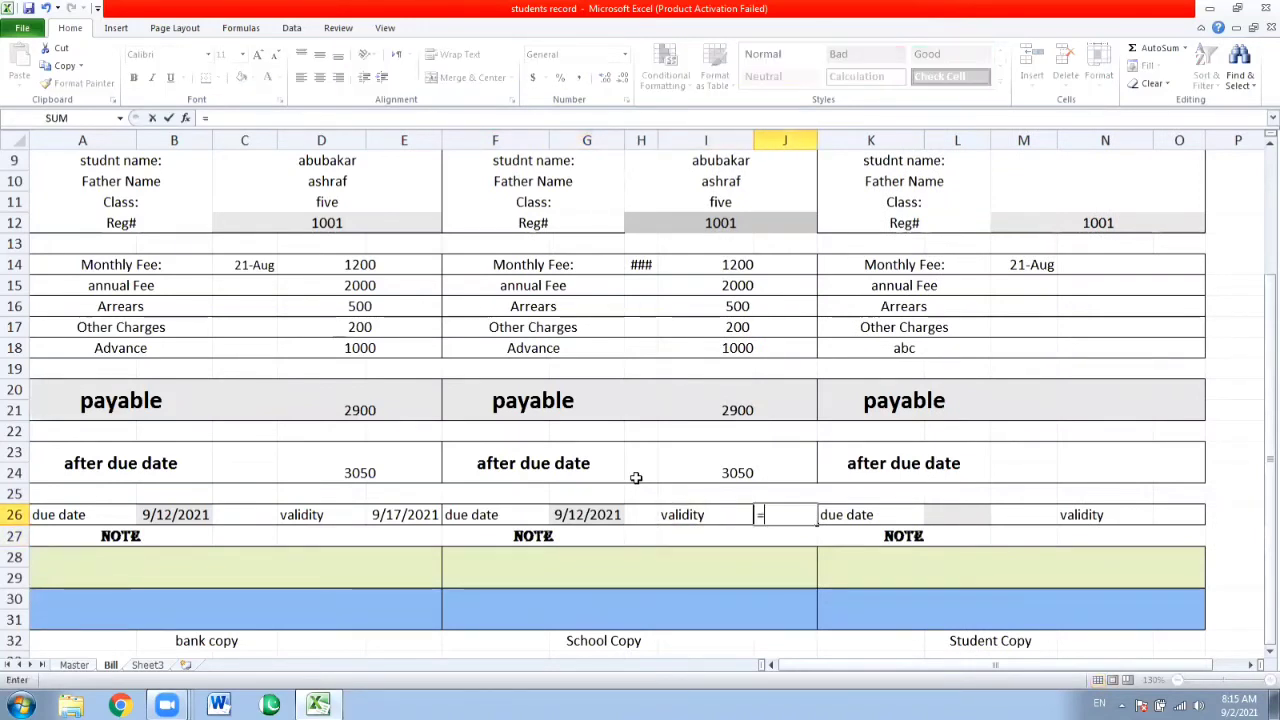
pyautogui.press('Left')
pyautogui.press('Left')
pyautogui.press('Left')
pyautogui.press('Left')
pyautogui.press('Left')
pyautogui.press('Return')
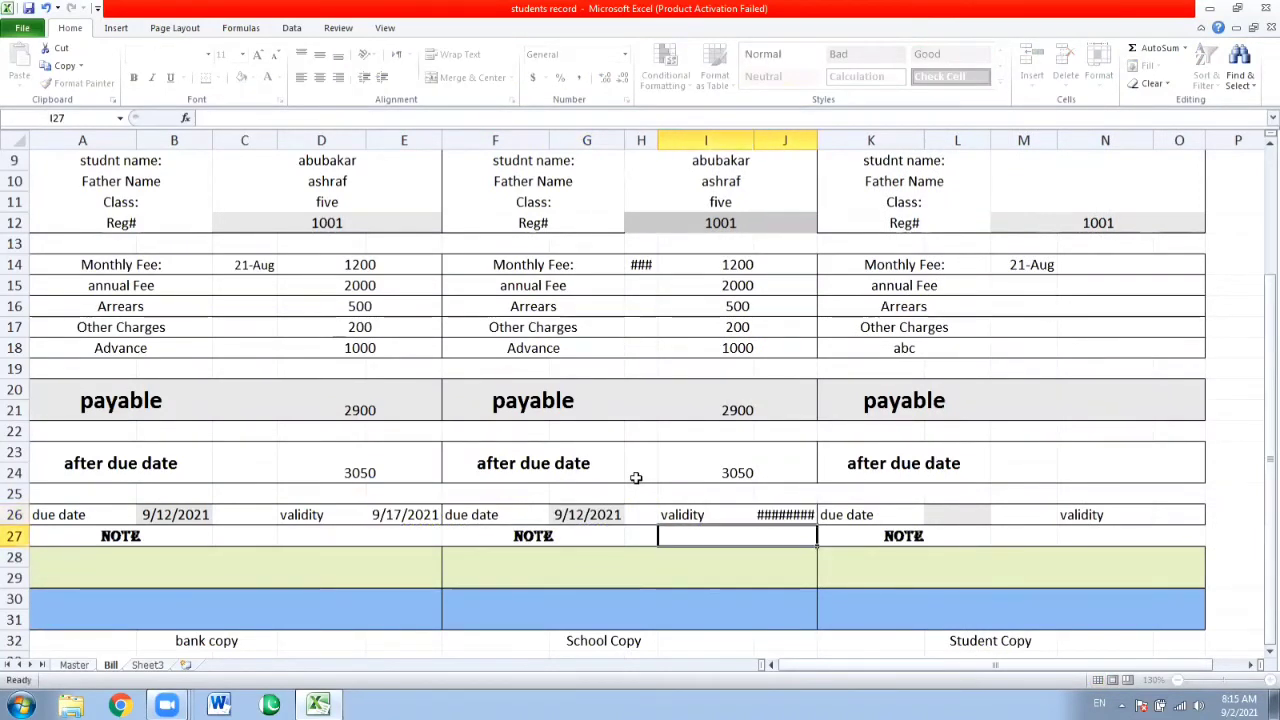
# Link the school copy's blue note block in cell F30 to the bank copy with the formula =A30
pyautogui.press('Down')
pyautogui.press('Down')
pyautogui.write('=')
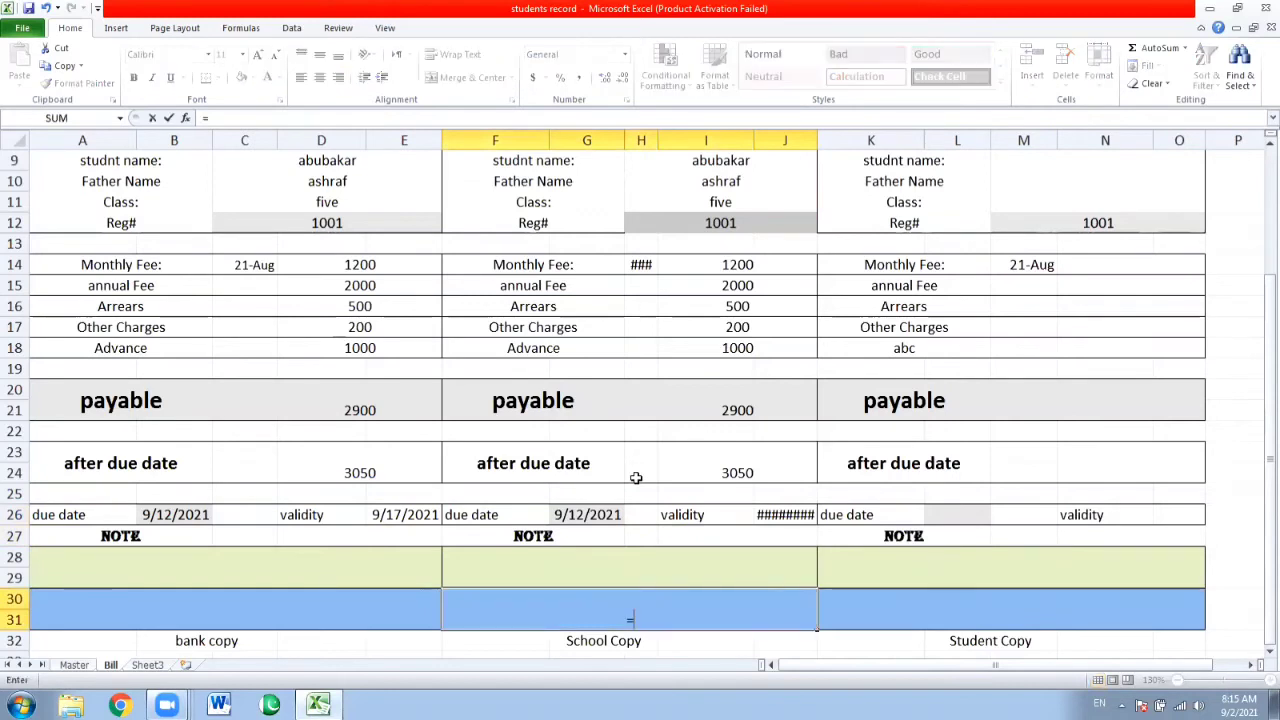
pyautogui.press('Left')
pyautogui.press('Return')
# Link the school copy's green note block in cell F28 to the bank copy with the formula =A28
pyautogui.press('Up')
pyautogui.press('Up')
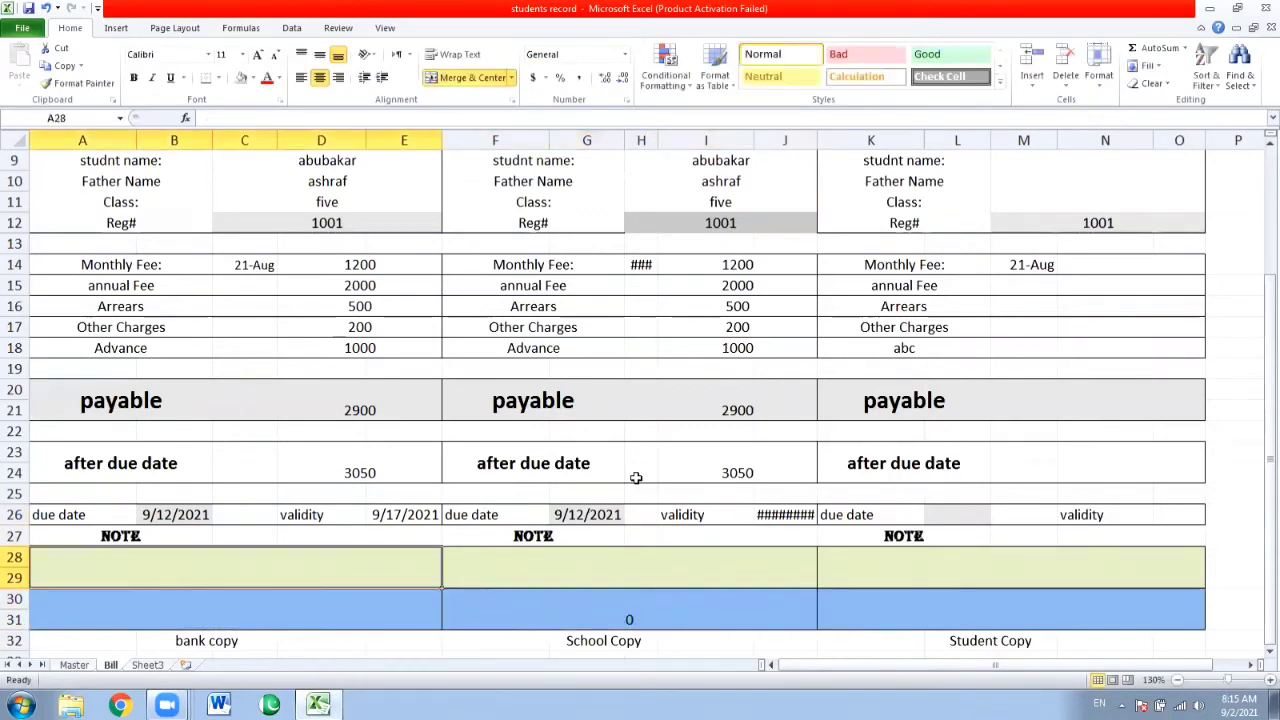
pyautogui.press('Right')
pyautogui.write('=')
pyautogui.press('Left')
pyautogui.press('Return')
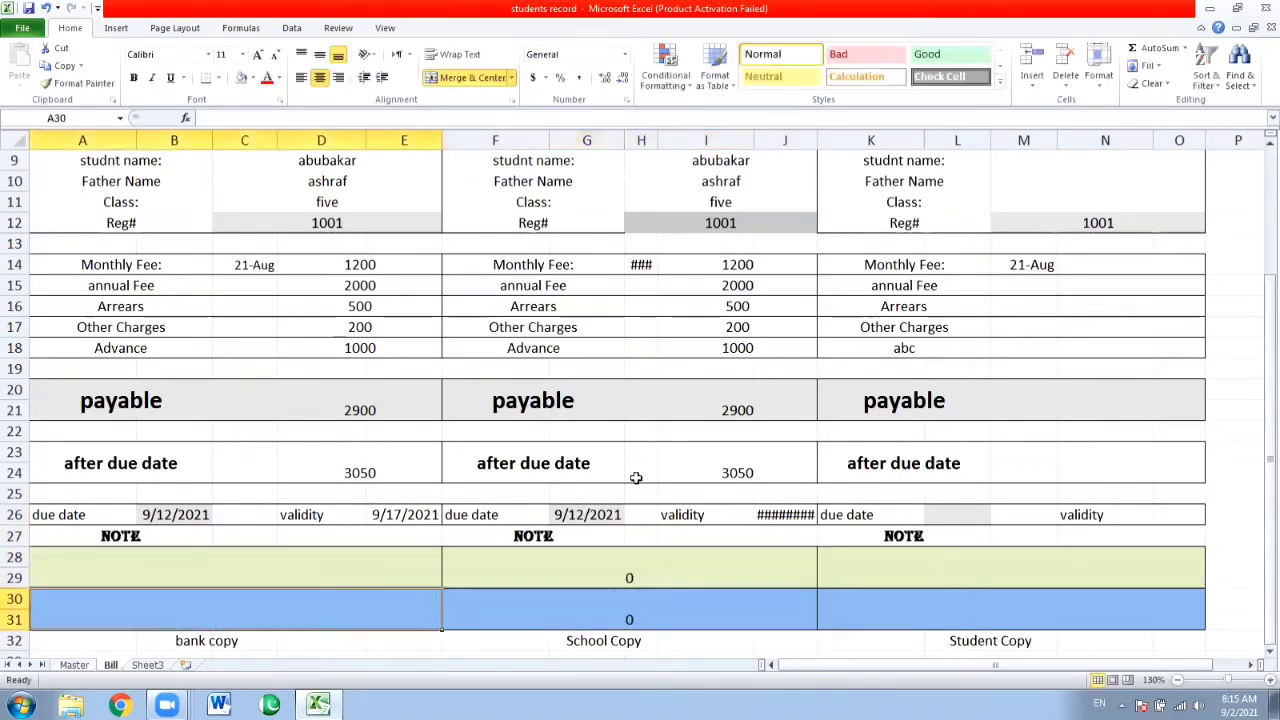
# Link the student copy's invoice number in cell L8 to the school copy's invoice number in G8
pyautogui.press('Up')
pyautogui.press('Up')
pyautogui.press('Right')
pyautogui.press('Right')
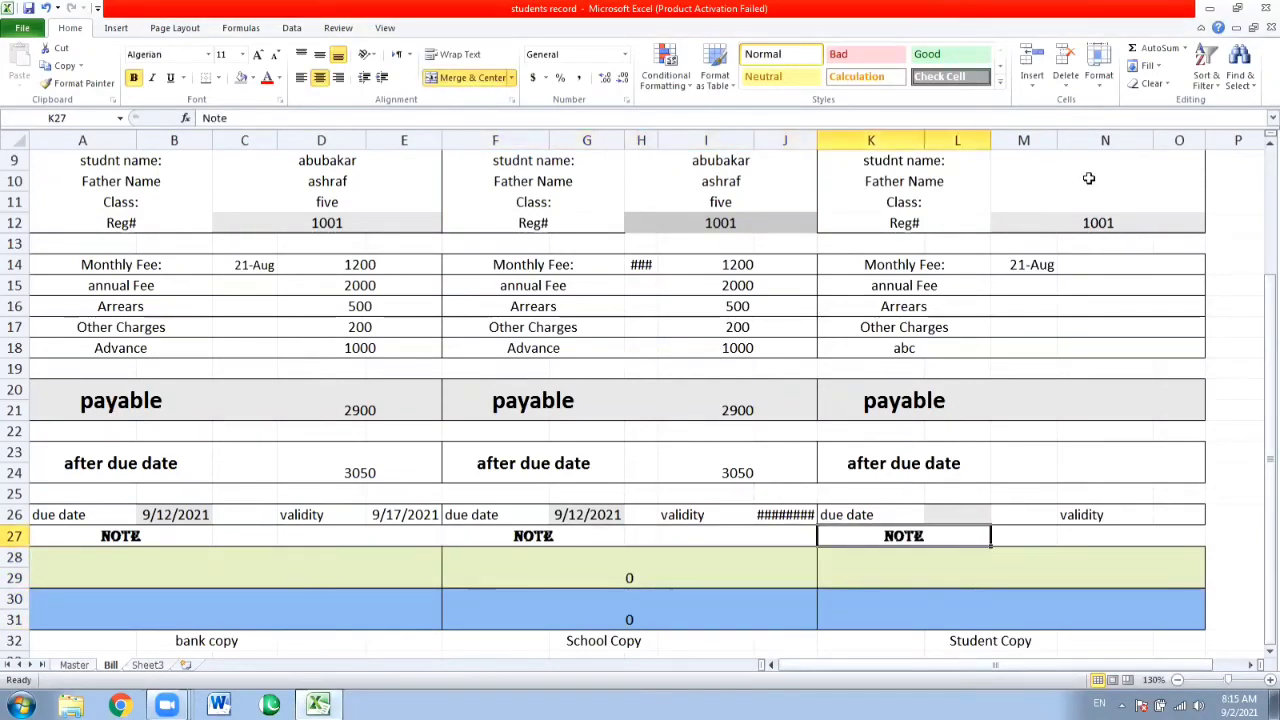
pyautogui.press('Up')
pyautogui.press('Up')
pyautogui.press('Up')
pyautogui.press('Up')
pyautogui.press('Up')
pyautogui.press('Up')
pyautogui.press('Up')
pyautogui.press('Up')
pyautogui.press('Up')
pyautogui.press('Up')
pyautogui.press('Up')
pyautogui.press('Up')
pyautogui.press('Up')
pyautogui.press('Up')
pyautogui.press('Up')
pyautogui.press('Up')
pyautogui.press('Up')
pyautogui.press('Up')
pyautogui.press('Up')
pyautogui.press('Up')
pyautogui.press('Up')
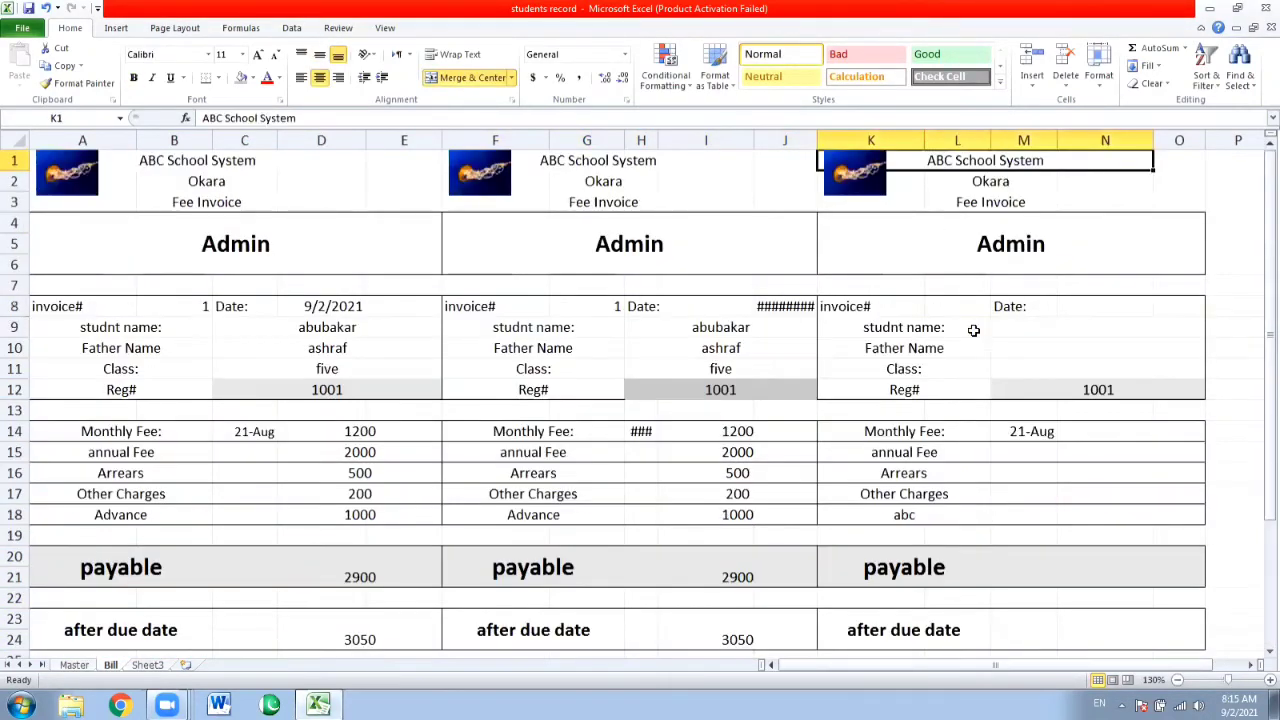
pyautogui.click(912, 298)
pyautogui.press('Right')
pyautogui.write('=')
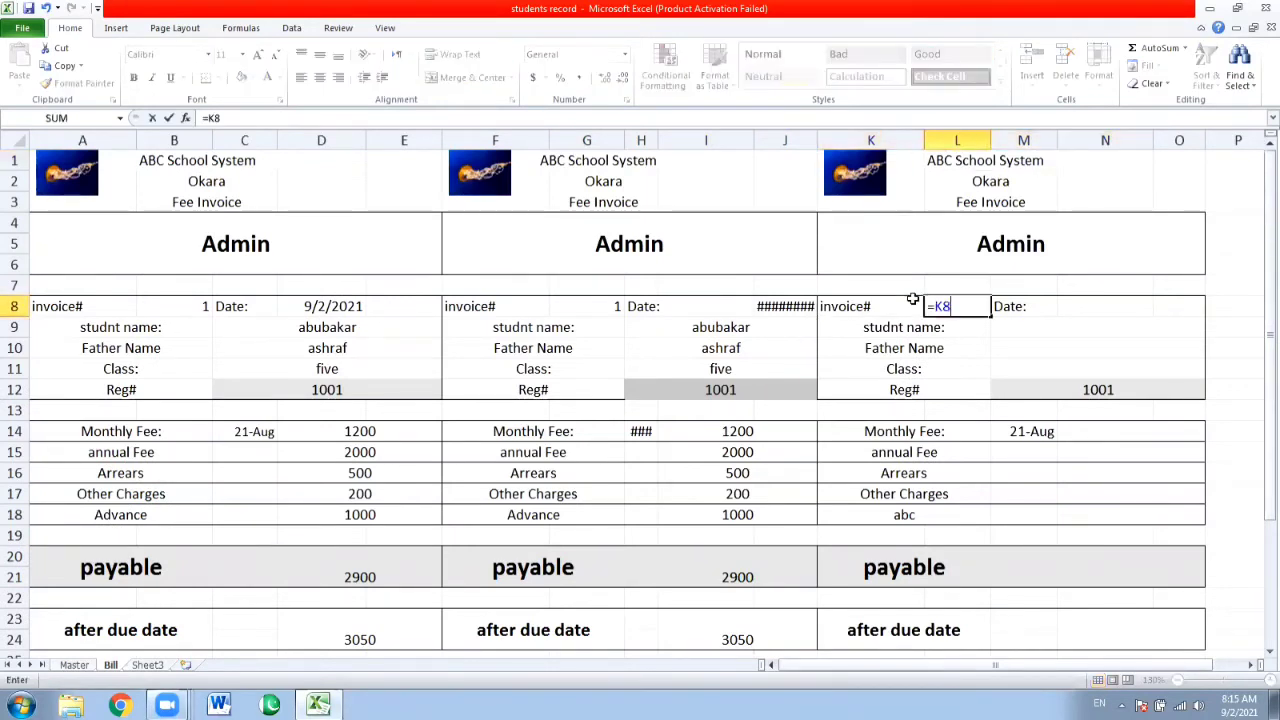
pyautogui.press('Left')
pyautogui.press('Left')
pyautogui.press('Left')
pyautogui.press('Left')
pyautogui.press('Left')
pyautogui.press('Return')
pyautogui.press('Right')
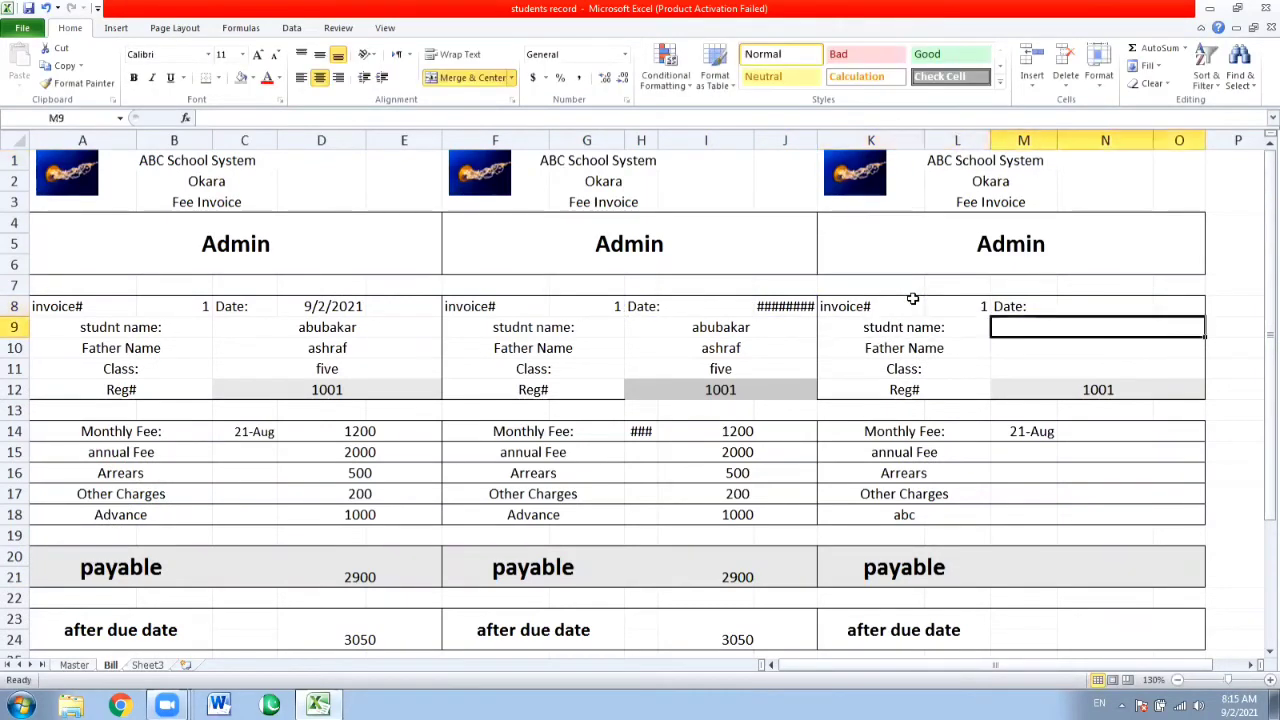
# Link the student copy's date in cell O8 to the school copy's date in J8
pyautogui.press('Up')
pyautogui.press('Up')
pyautogui.press('Right')
pyautogui.press('Down')
pyautogui.press('Right')
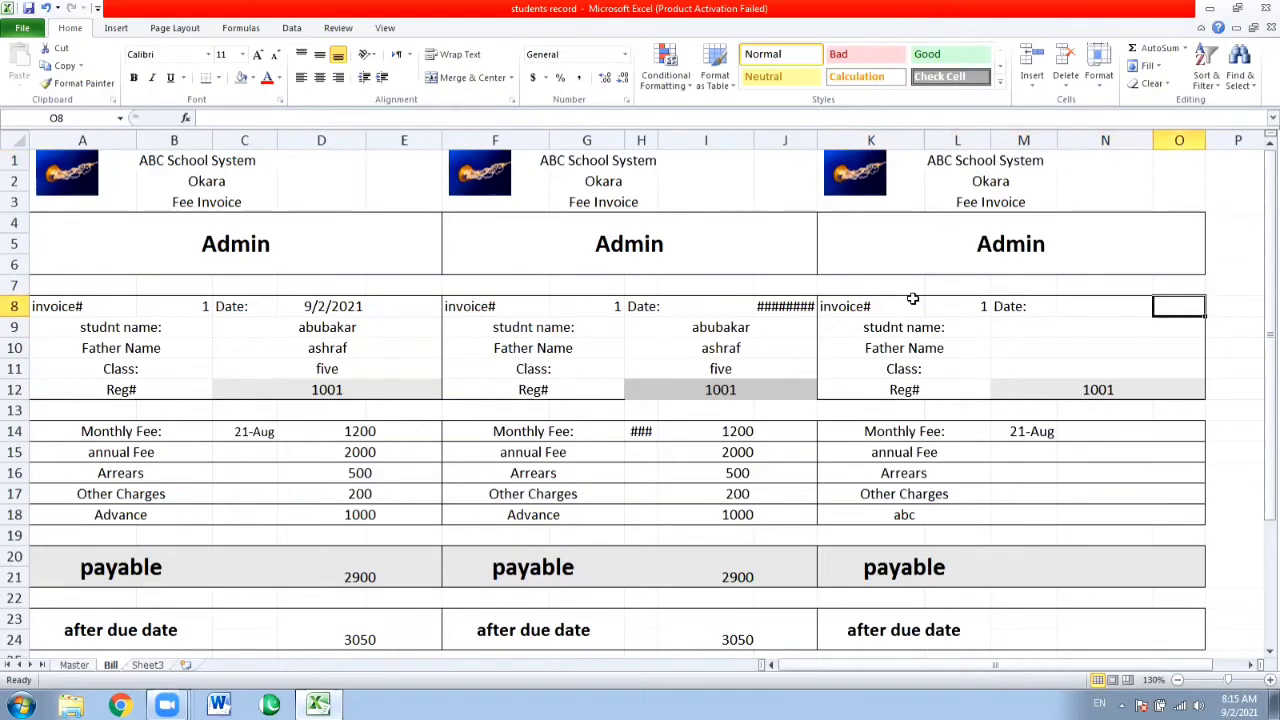
pyautogui.write('=')
pyautogui.press('Left')
pyautogui.press('Left')
pyautogui.press('Left')
pyautogui.press('Left')
pyautogui.press('Left')
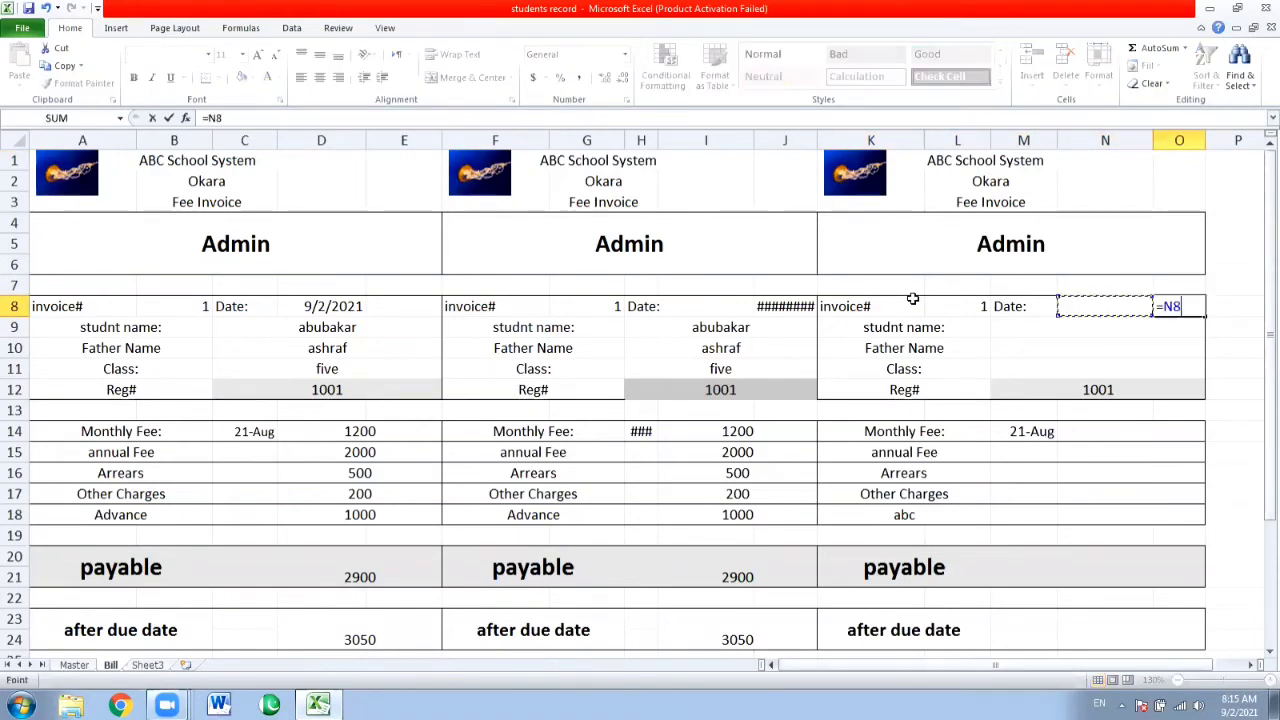
pyautogui.press('Return')
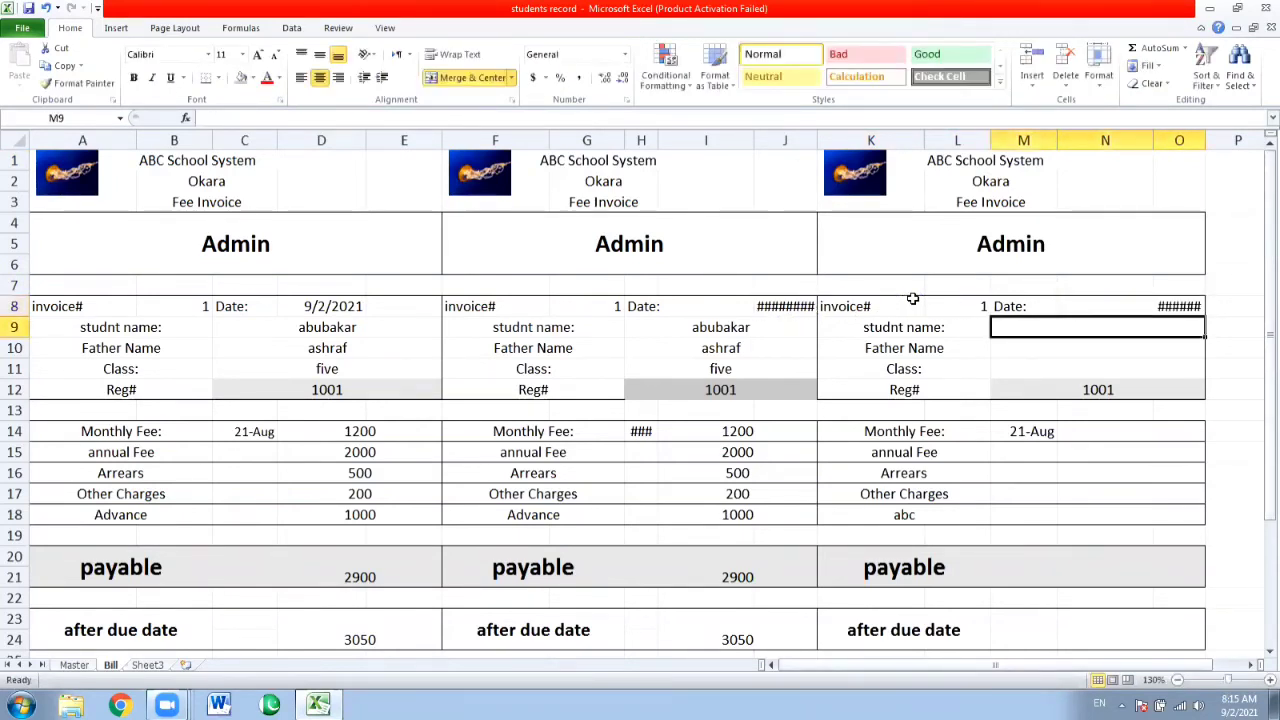
# Link the student copy's student name in cell M9 to the school copy's student name
pyautogui.write('=')
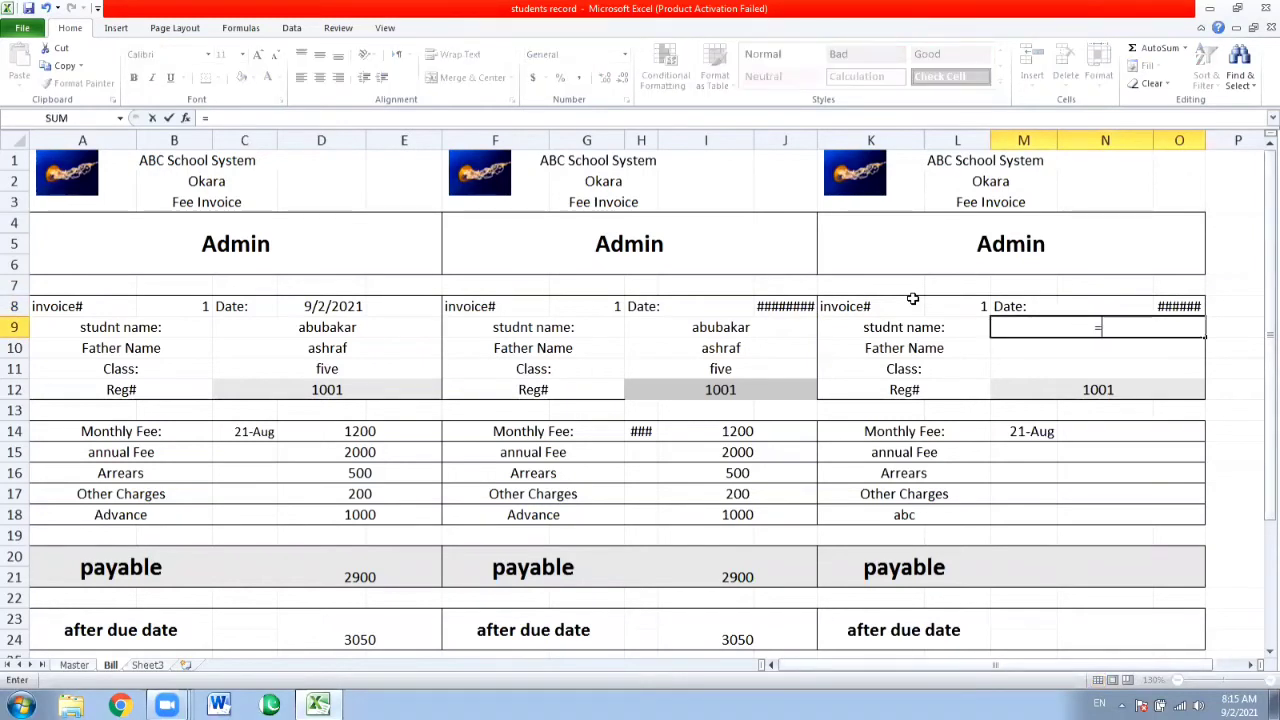
pyautogui.press('Left')
pyautogui.press('Left')
pyautogui.press('Return')
pyautogui.press('Left')
pyautogui.press('Left')
pyautogui.press('Right')
pyautogui.press('Right')
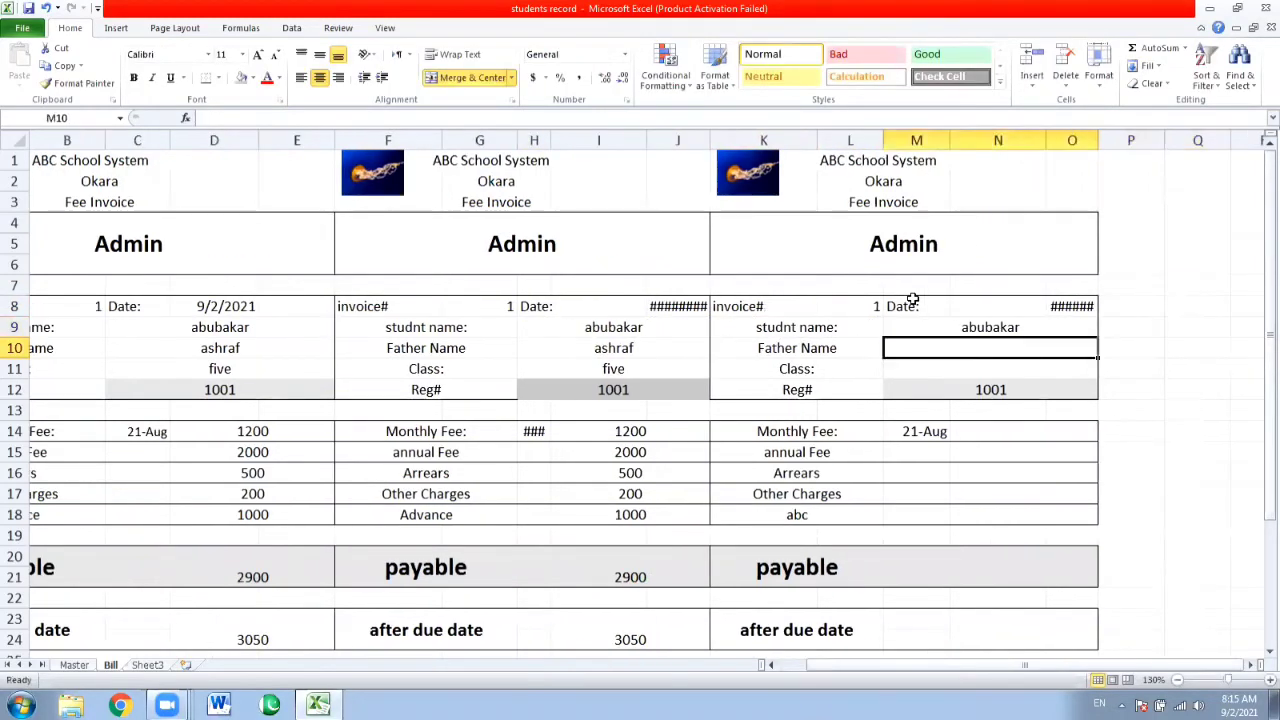
# Fill the student name link down through the father name, class and Reg# cells M10 to M12 of the student copy
pyautogui.hotkey('ctrl', 'd')
pyautogui.press('Down')
pyautogui.hotkey('ctrl', 'd')
pyautogui.press('Down')
pyautogui.hotkey('ctrl', 'd')
# Link the student copy's monthly fee amount in cell N14 to the school copy with the formula =I14
pyautogui.press('Down')
pyautogui.press('Down')
pyautogui.press('Right')
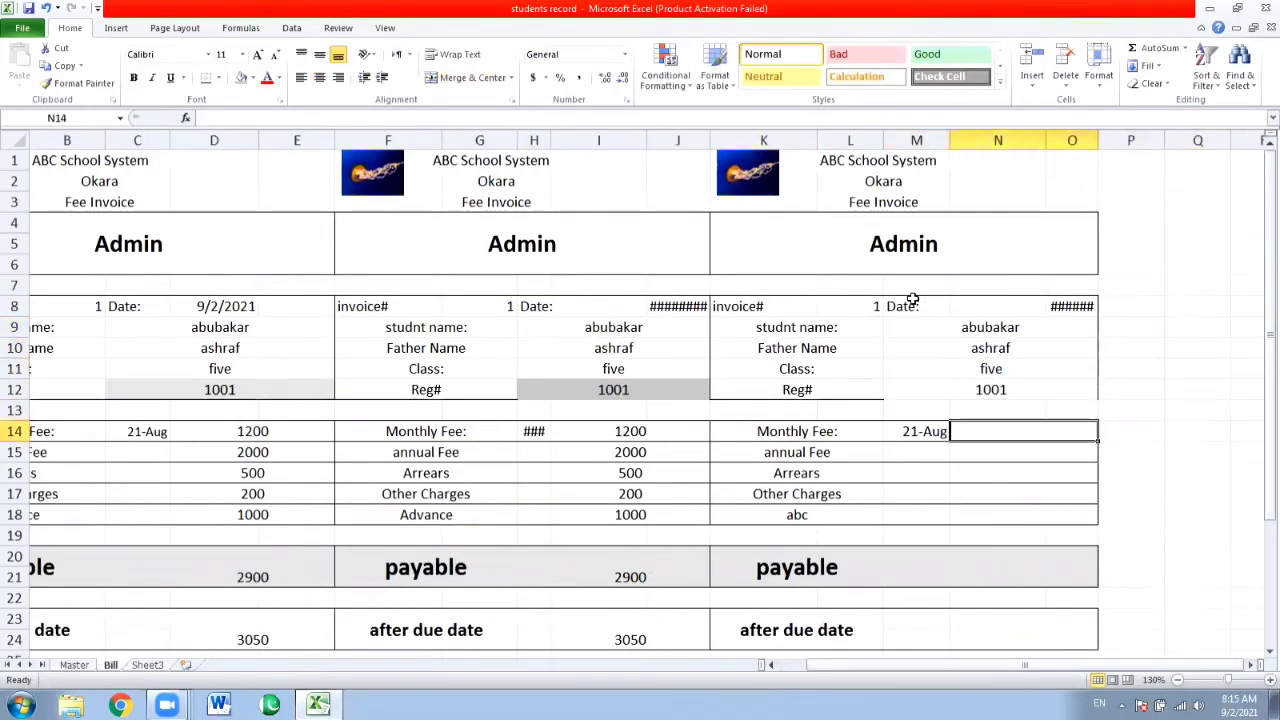
pyautogui.write('=')
pyautogui.press('Left')
pyautogui.press('Left')
pyautogui.press('Left')
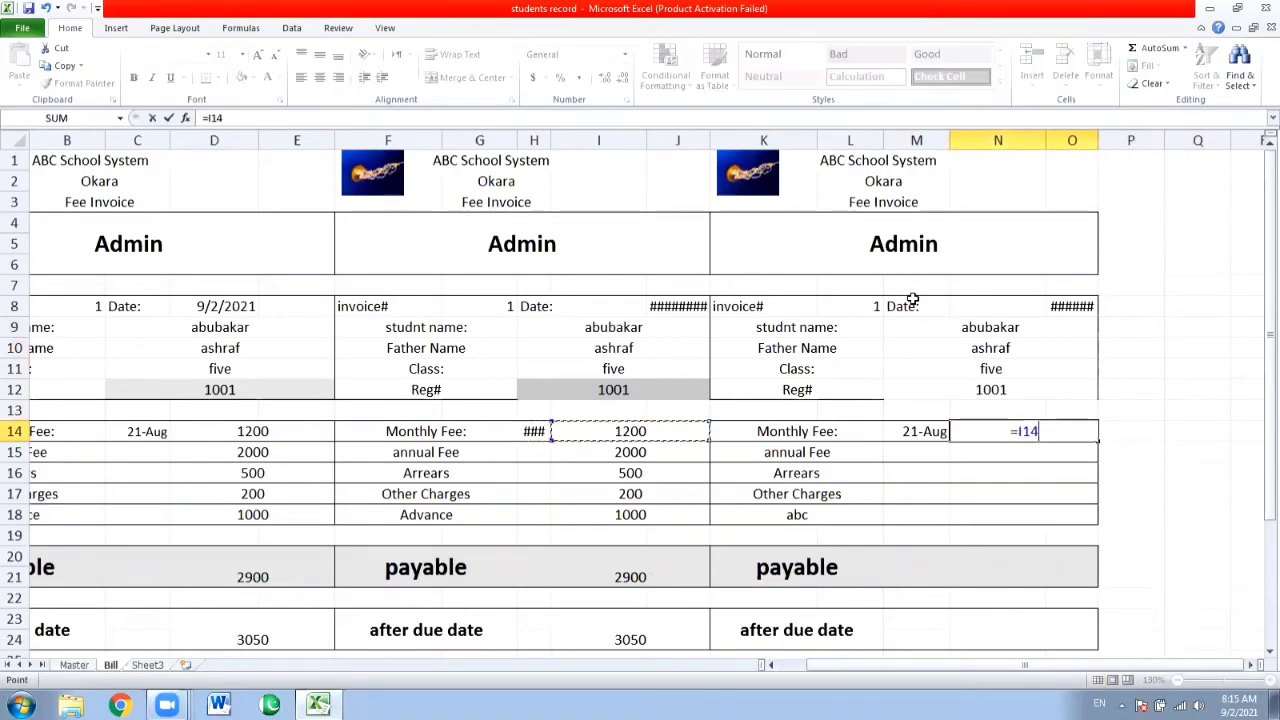
pyautogui.press('Return')
pyautogui.press('Left')
pyautogui.press('Left')
pyautogui.press('Left')
pyautogui.press('Right')
pyautogui.press('Right')
pyautogui.press('Right')
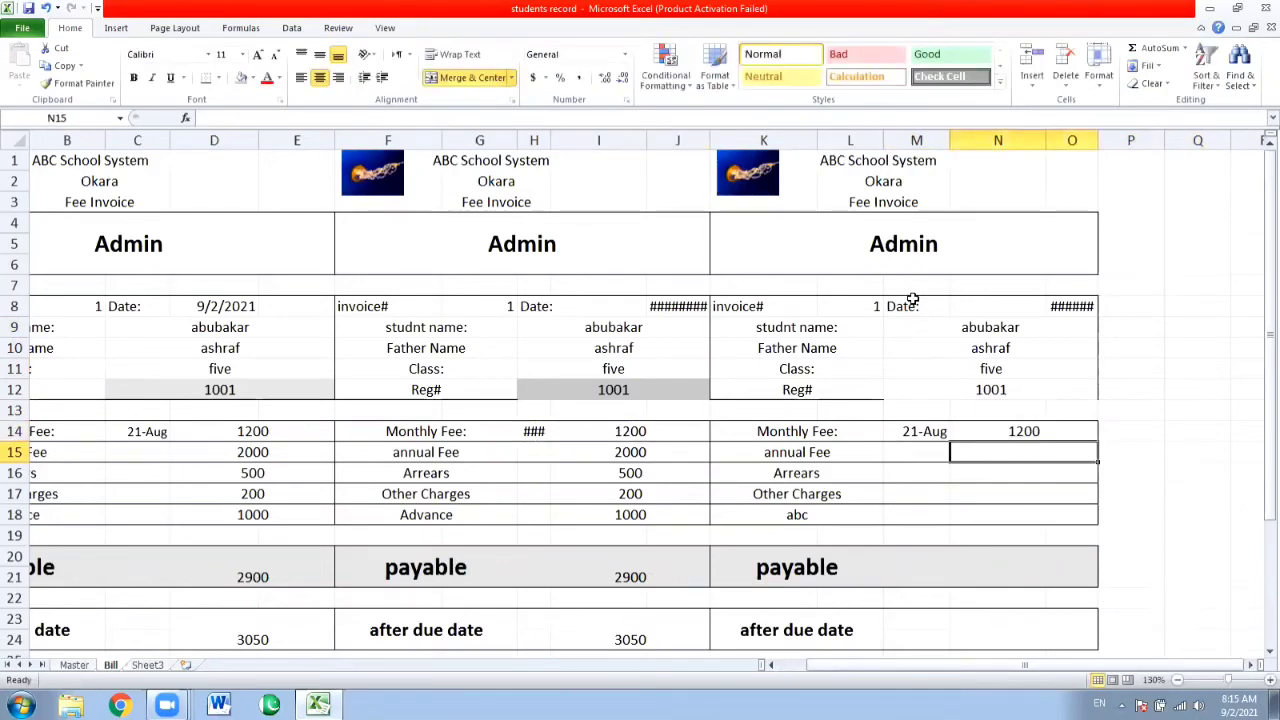
# Fill the monthly fee link down through the student copy's remaining charge amounts in cells N15 to N18
pyautogui.hotkey('ctrl', 'd')
pyautogui.hotkey('ctrl', 'Down')
pyautogui.hotkey('ctrl', 'd')
pyautogui.press('Up')
pyautogui.press('Up')
pyautogui.press('Up')
pyautogui.press('Up')
pyautogui.press('Up')
pyautogui.press('Up')
pyautogui.press('Up')
pyautogui.press('Up')
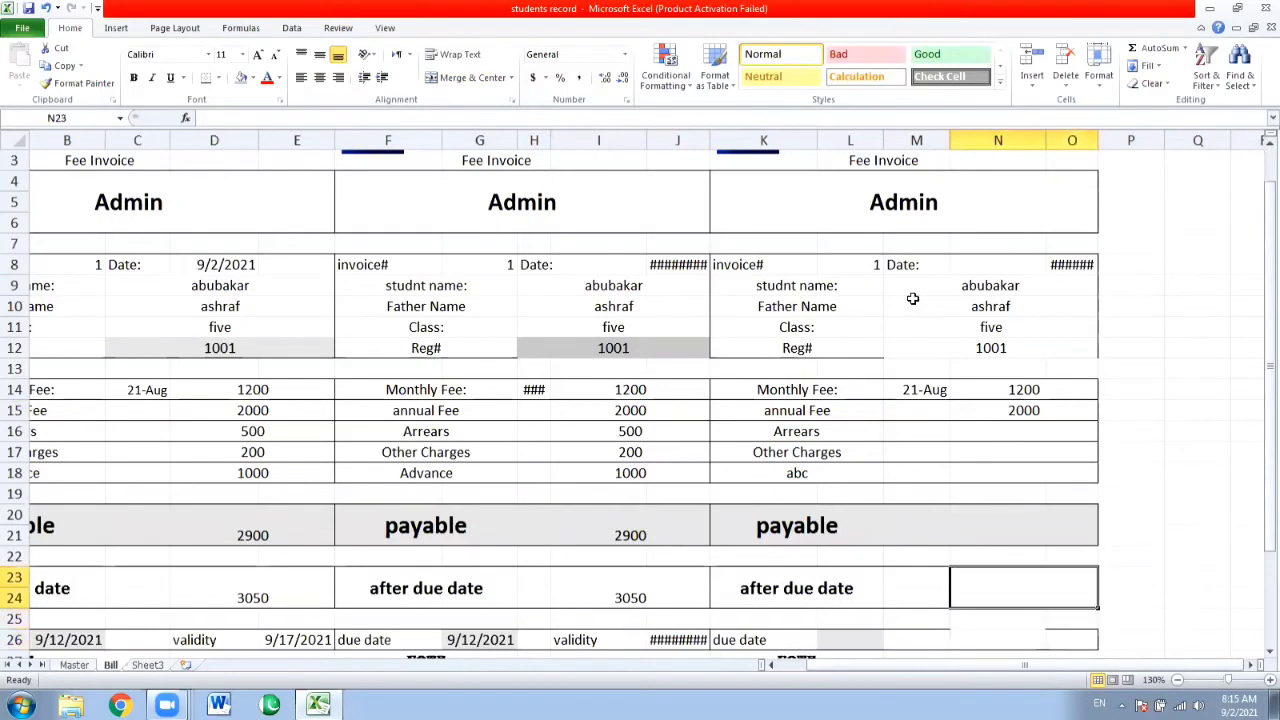
pyautogui.hotkey('ctrl', 'd')
pyautogui.press('Down')
pyautogui.hotkey('ctrl', 'd')
pyautogui.press('Down')
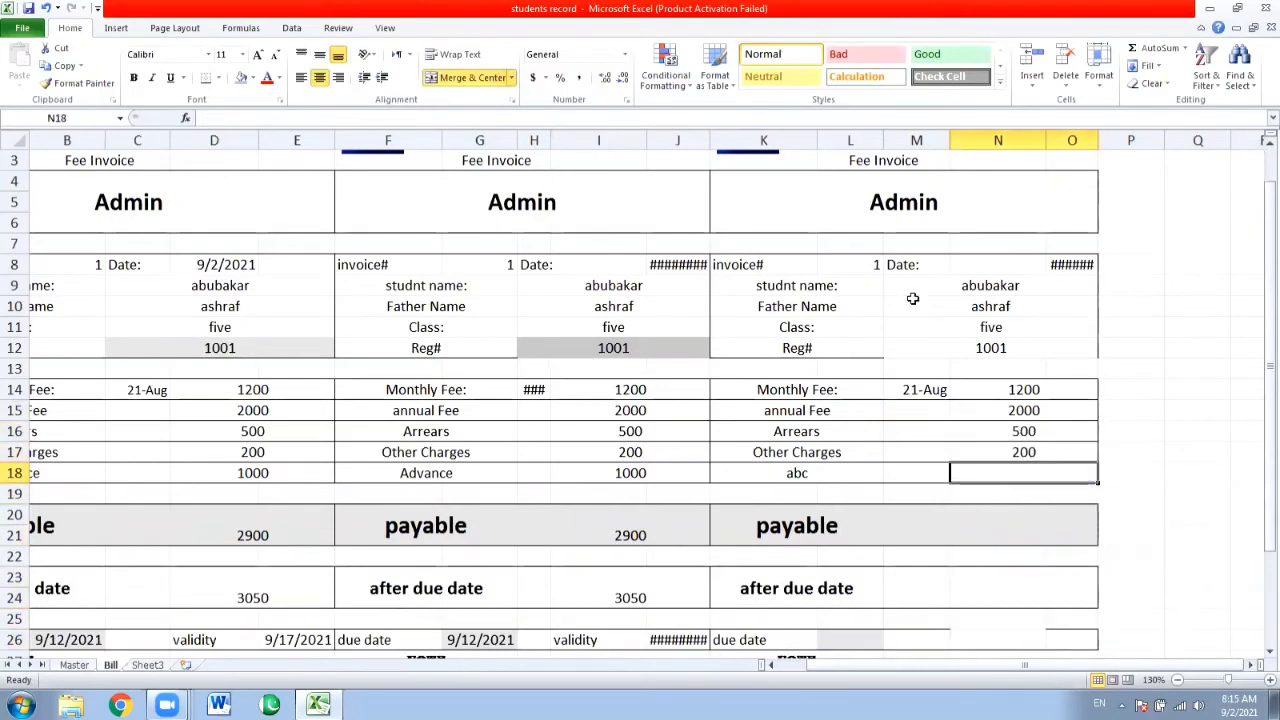
pyautogui.hotkey('ctrl', 'd')
# Link the student copy's payable amount in cell N20 to the school copy's payable amount
pyautogui.press('Down')
pyautogui.press('Down')
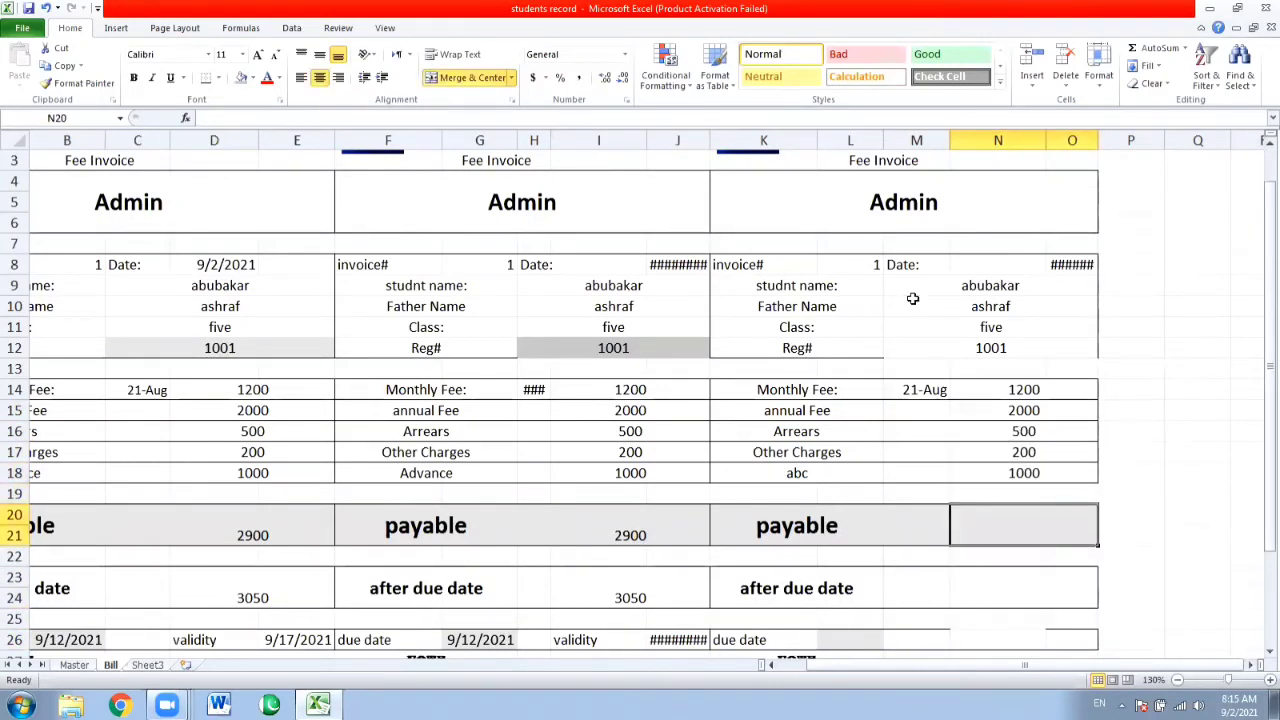
pyautogui.write('=')
pyautogui.press('Left')
pyautogui.press('Left')
pyautogui.press('Left')
pyautogui.press('Left')
pyautogui.press('Left')
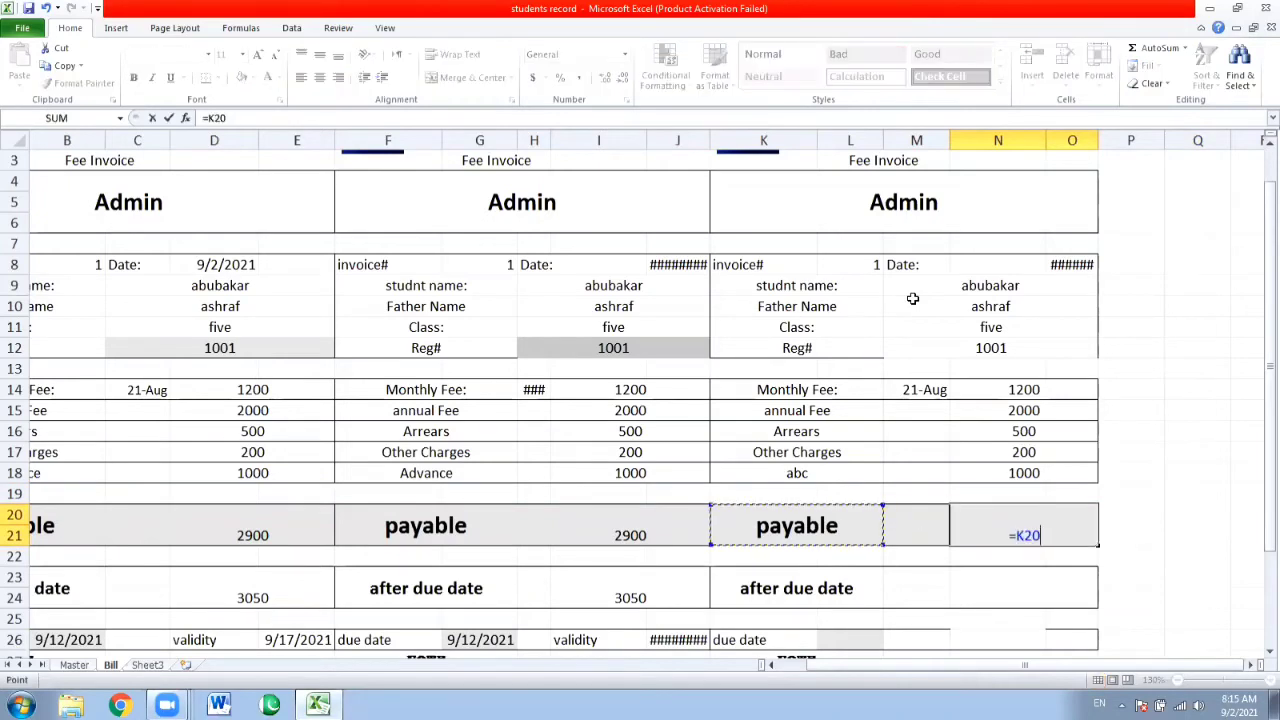
pyautogui.press('Return')
# Link the student copy's after-due-date amount in cell N23 to the school copy's after-due-date amount
pyautogui.press('Left')
pyautogui.press('Left')
pyautogui.press('Left')
pyautogui.press('Left')
pyautogui.press('Down')
pyautogui.press('Down')
pyautogui.press('Right')
pyautogui.press('Right')
pyautogui.press('Right')
pyautogui.press('Right')
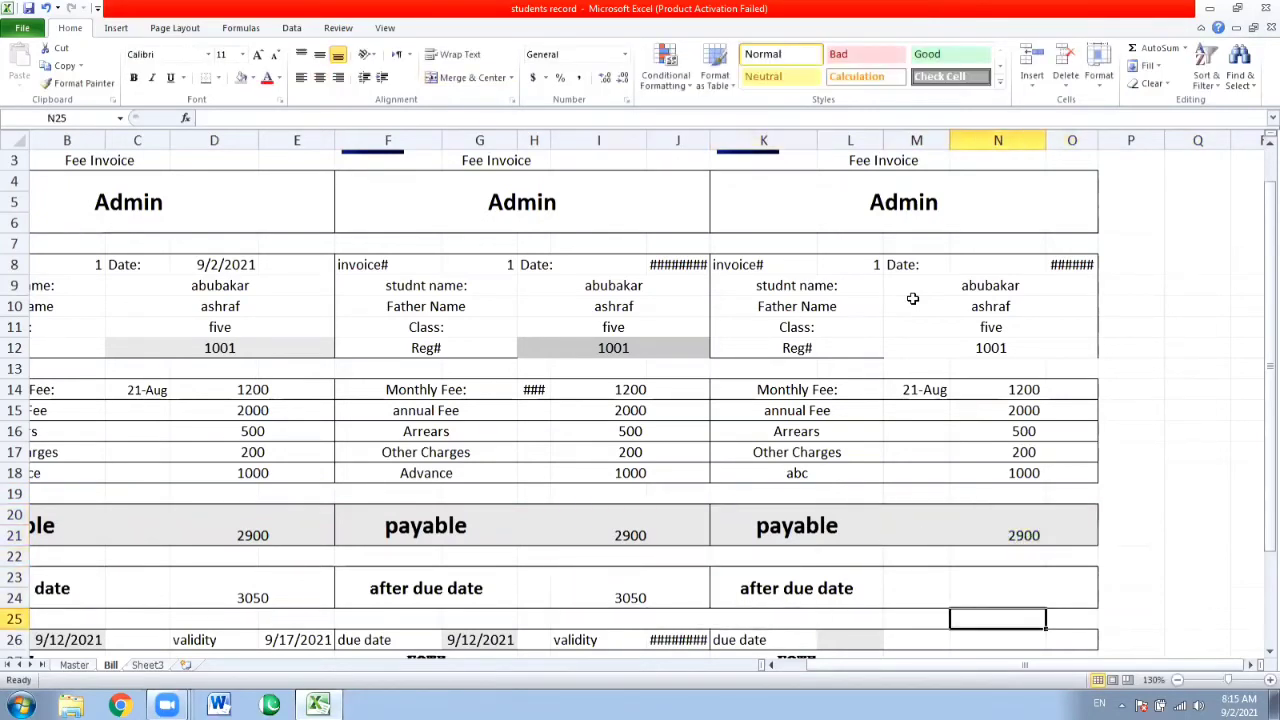
pyautogui.press('Up')
pyautogui.write('=')
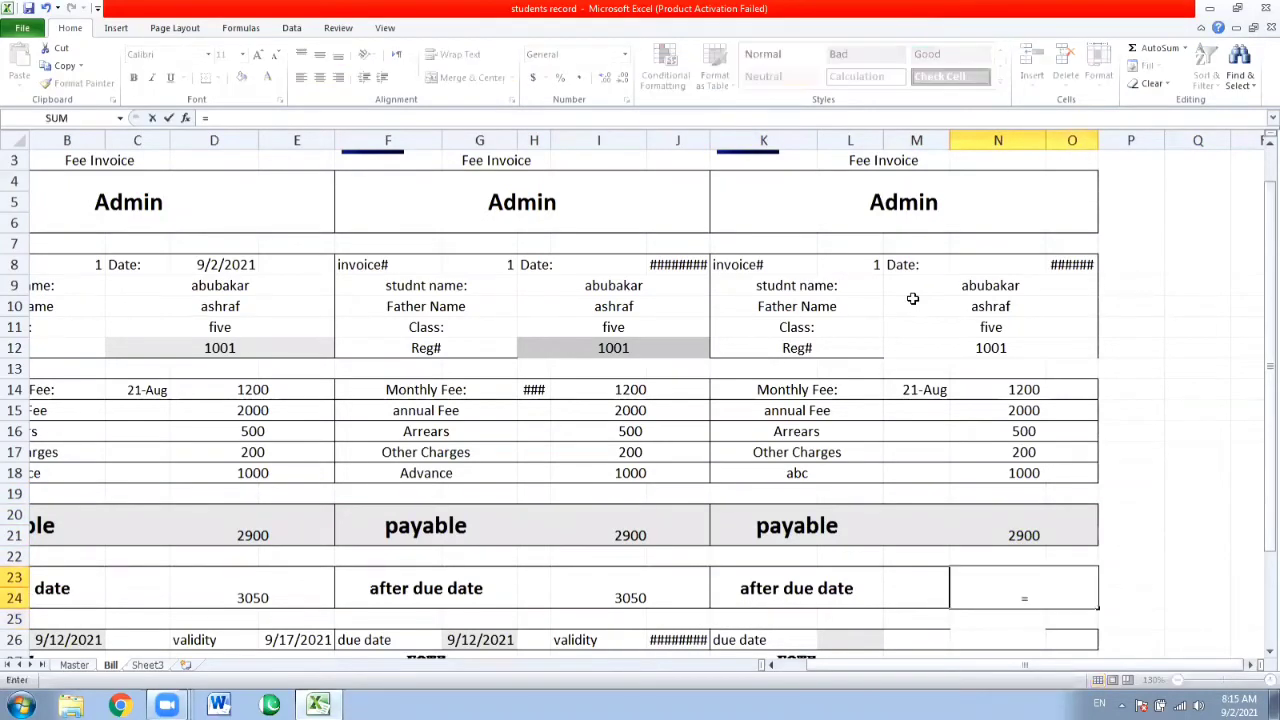
pyautogui.press('Left')
pyautogui.press('Left')
pyautogui.press('Left')
pyautogui.press('Left')
pyautogui.press('Left')
pyautogui.press('Left')
pyautogui.press('Right')
pyautogui.press('Return')
# Link the student copy's due date in cell L26 to the school copy's due date in G26
pyautogui.press('Left')
pyautogui.press('Left')
pyautogui.press('Left')
pyautogui.press('Left')
pyautogui.press('Left')
pyautogui.press('Down')
pyautogui.press('Down')
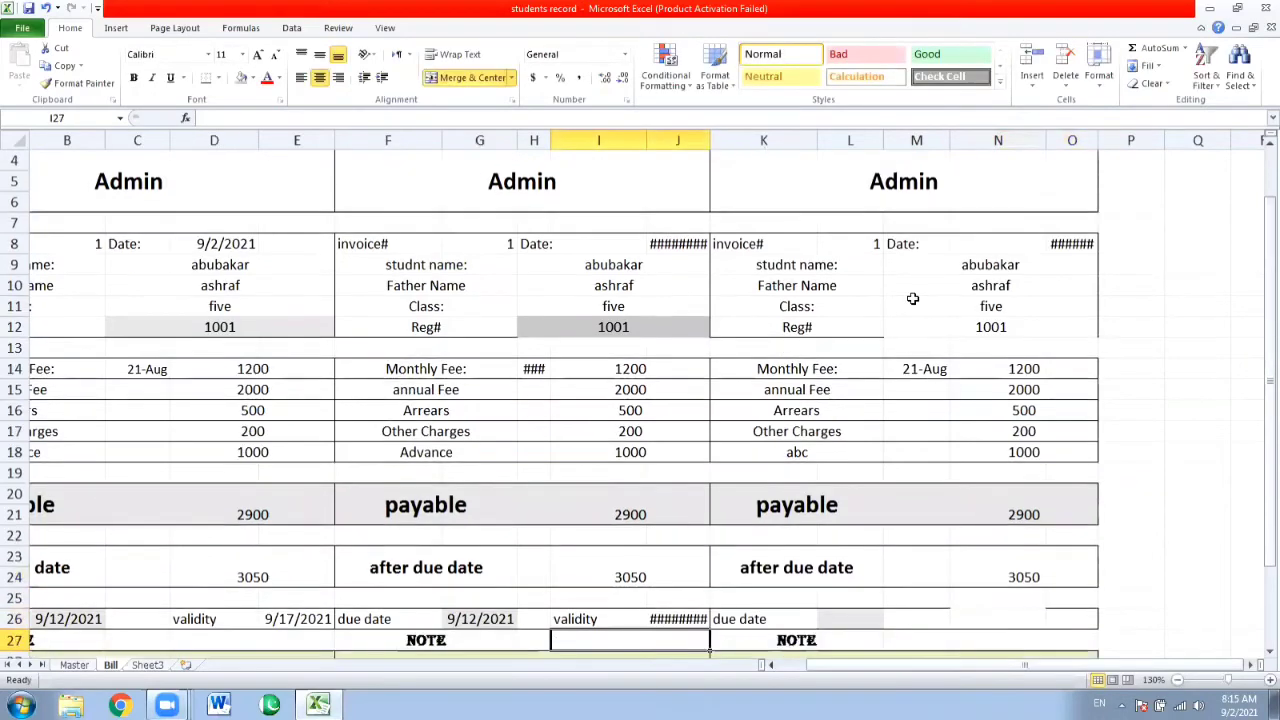
pyautogui.press('Down')
pyautogui.press('Right')
pyautogui.press('Up')
pyautogui.press('Up')
pyautogui.press('Right')
pyautogui.write('=')
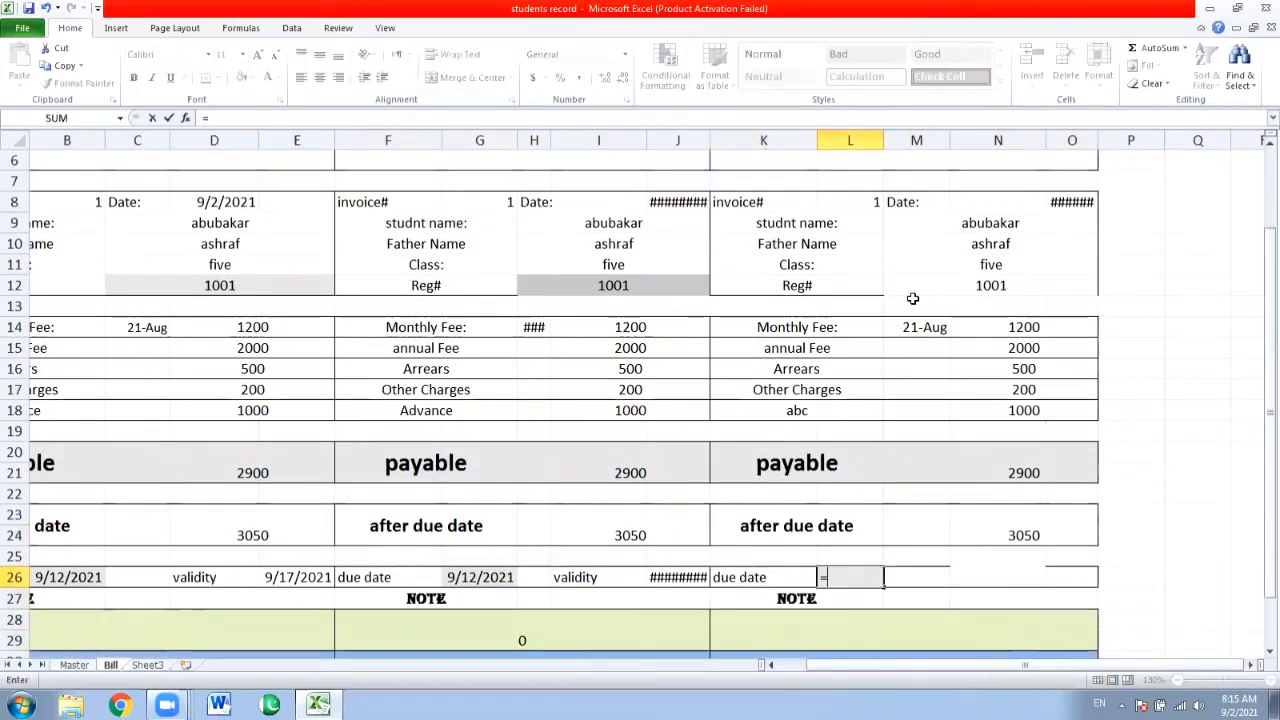
pyautogui.press('Left')
pyautogui.press('Left')
pyautogui.press('Left')
pyautogui.press('Left')
pyautogui.press('Left')
pyautogui.press('Return')
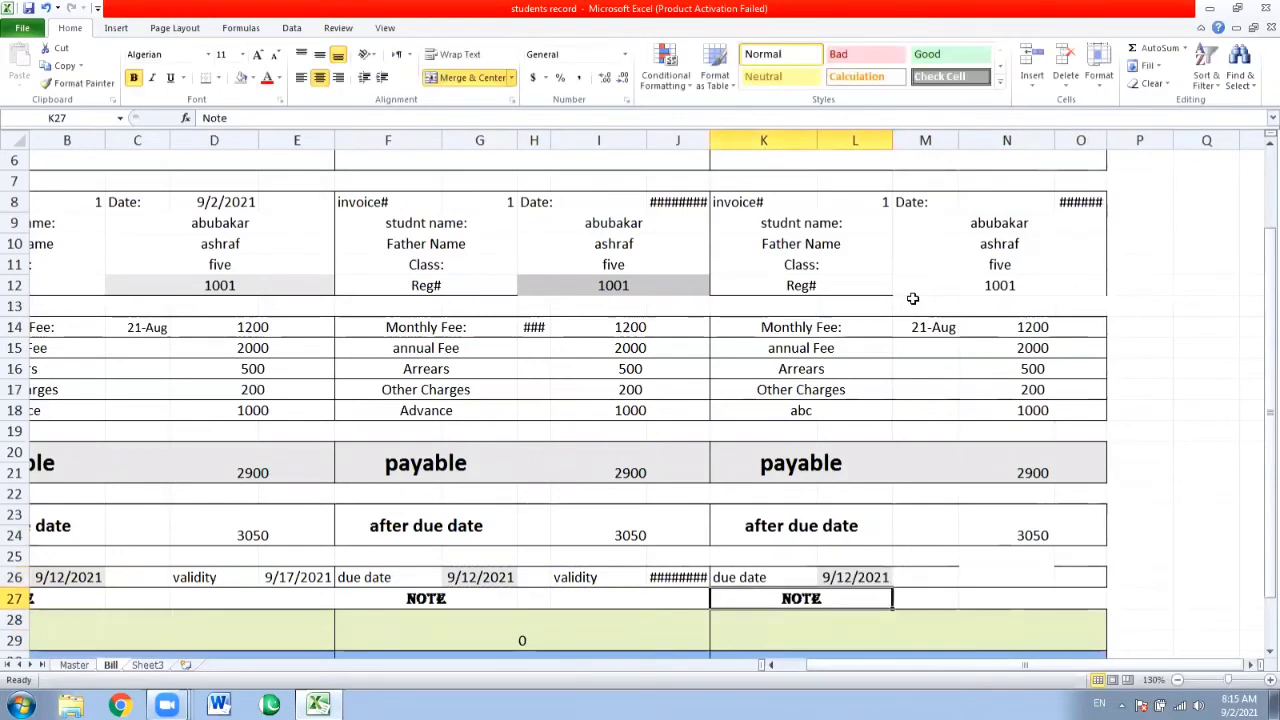
# Link the student copy's validity label in cell N26 to the school copy's label in I26
pyautogui.press('Up')
pyautogui.press('Right')
pyautogui.press('Right')
pyautogui.press('Right')
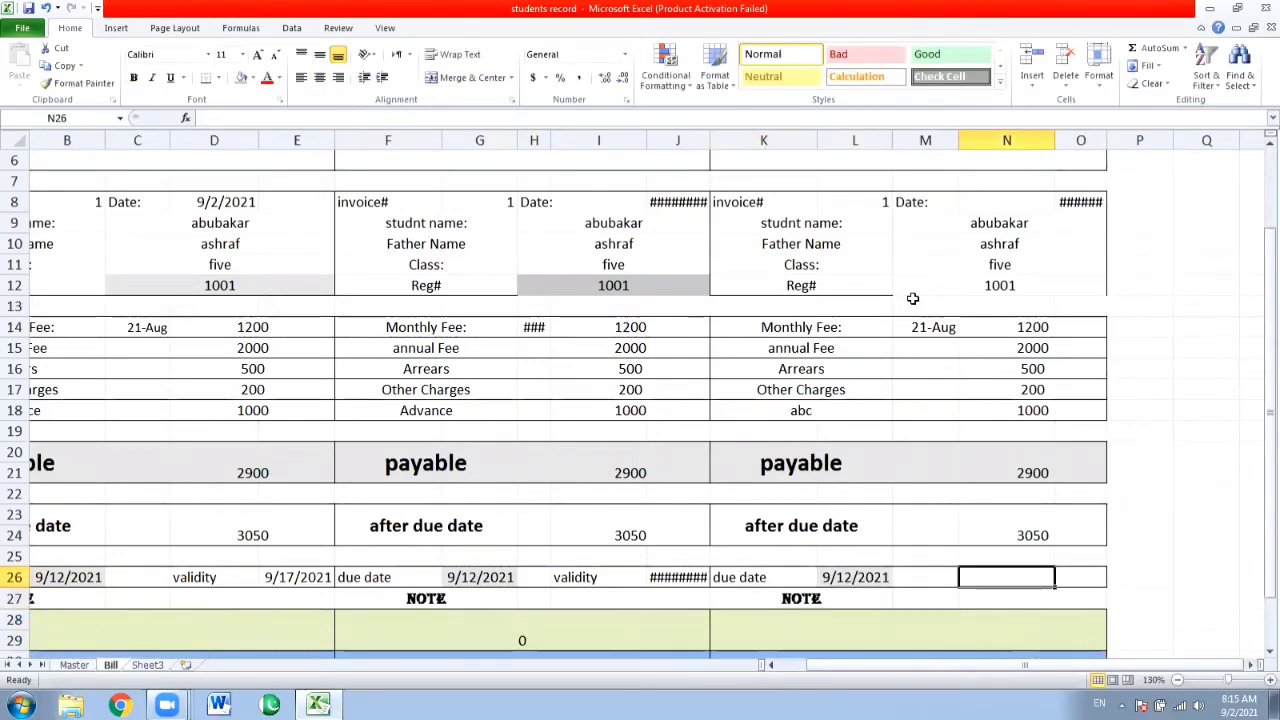
pyautogui.write('=')
pyautogui.press('Left')
pyautogui.press('Left')
pyautogui.press('Left')
pyautogui.press('Left')
pyautogui.press('Left')
pyautogui.press('Tab')
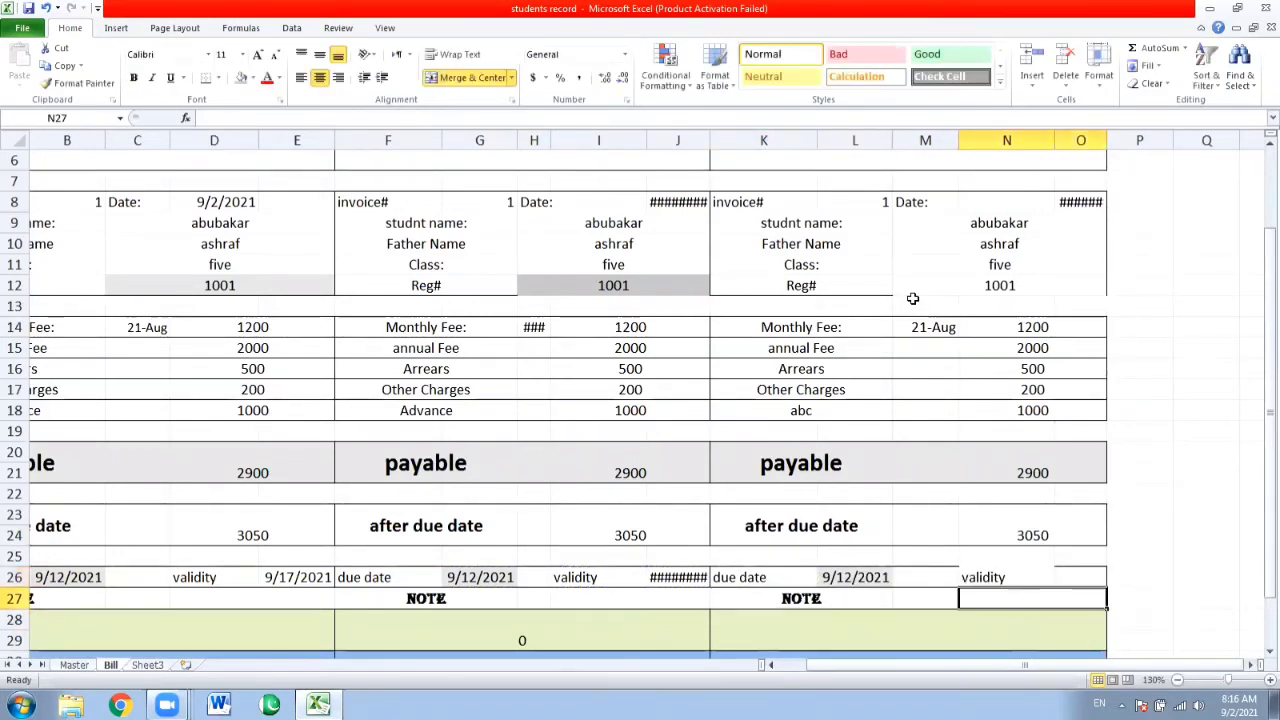
# Link the student copy's validity date in cell O26 to the school copy's date in J26
pyautogui.write('=')
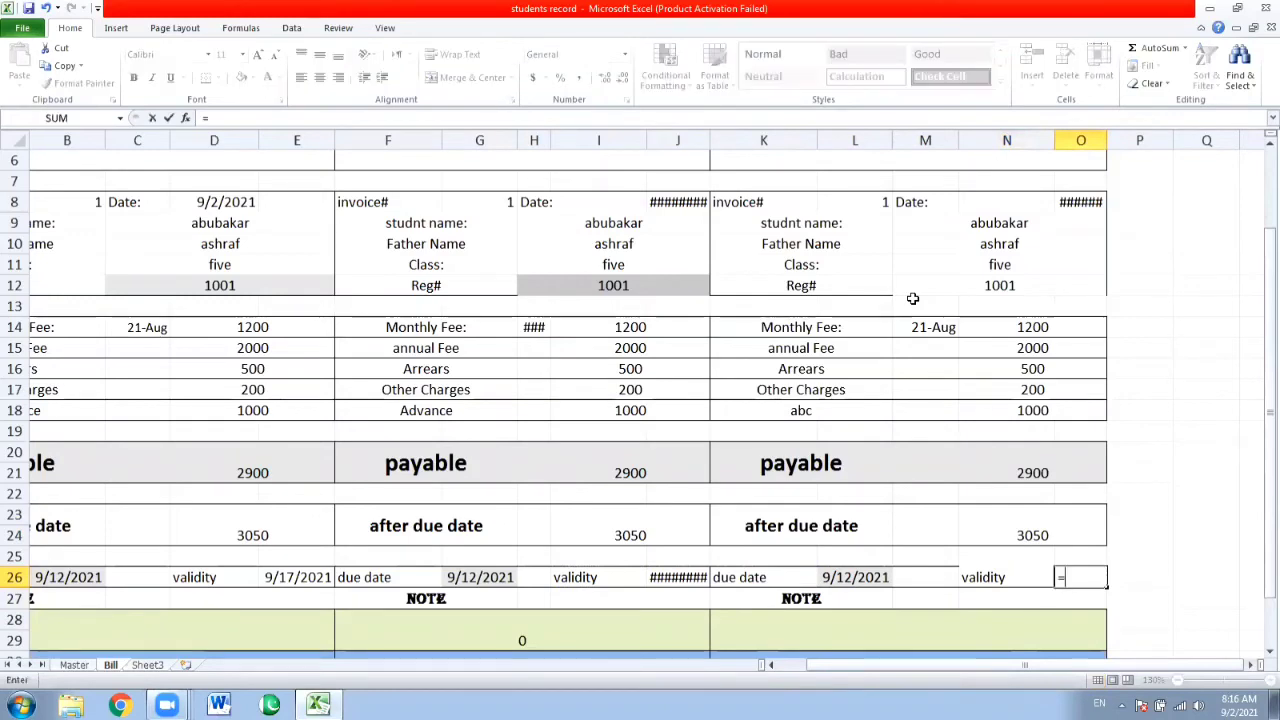
pyautogui.press('Left')
pyautogui.press('Left')
pyautogui.press('Left')
pyautogui.press('Left')
pyautogui.press('Left')
pyautogui.press('Return')
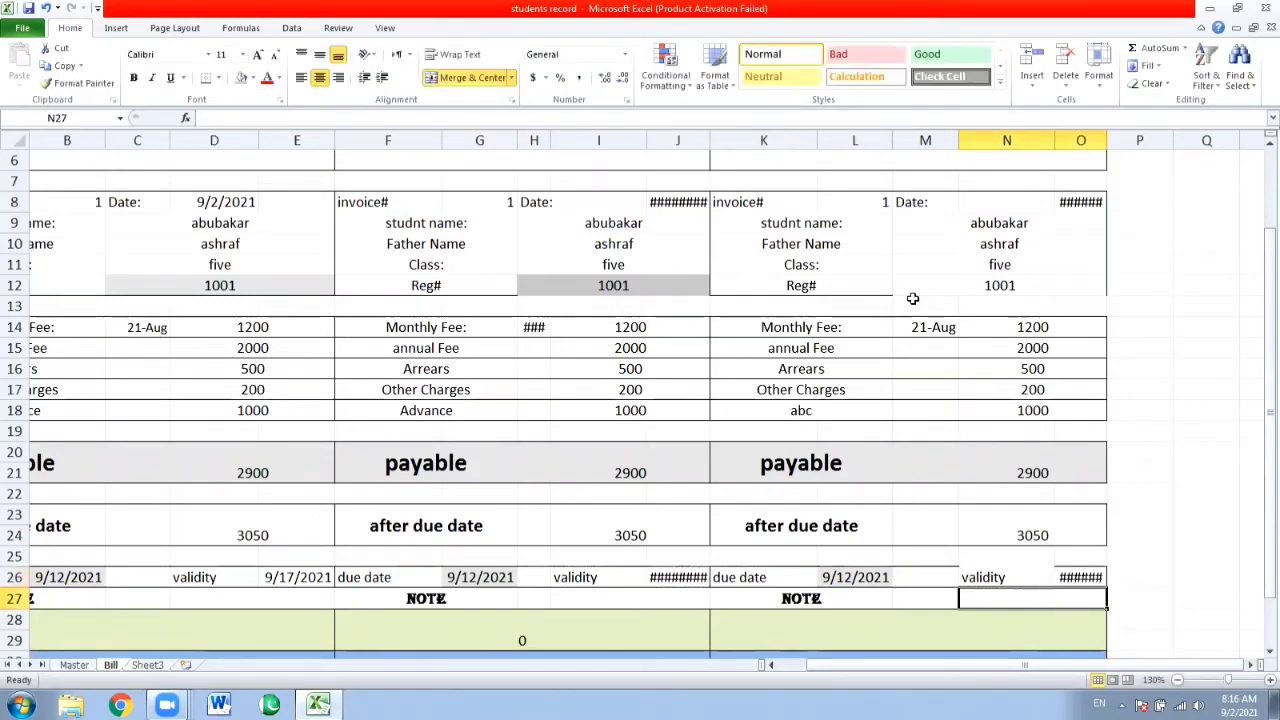
# Link the student copy's green note block in cell K28 to the school copy's green note block
pyautogui.press('Down')
pyautogui.write('=')
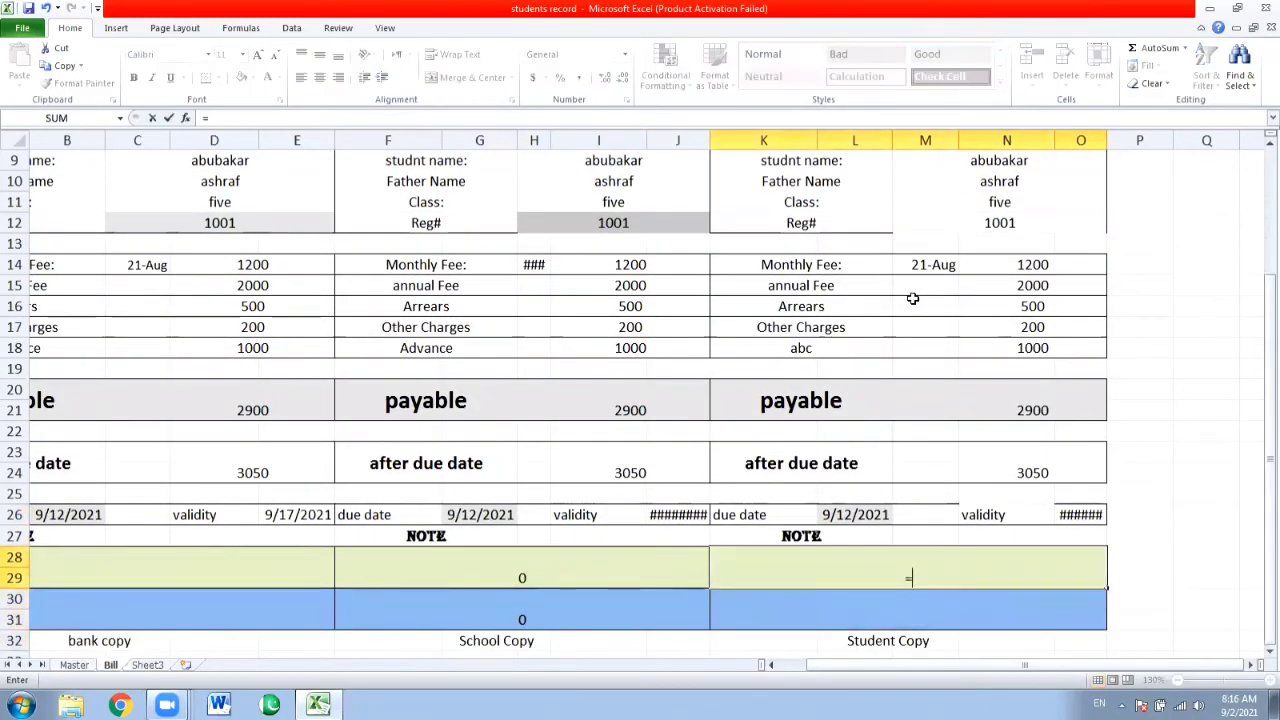
pyautogui.press('Left')
pyautogui.press('Return')
# Link the student copy's blue note block in cell K30 to the school copy's block in F30
pyautogui.press('Left')
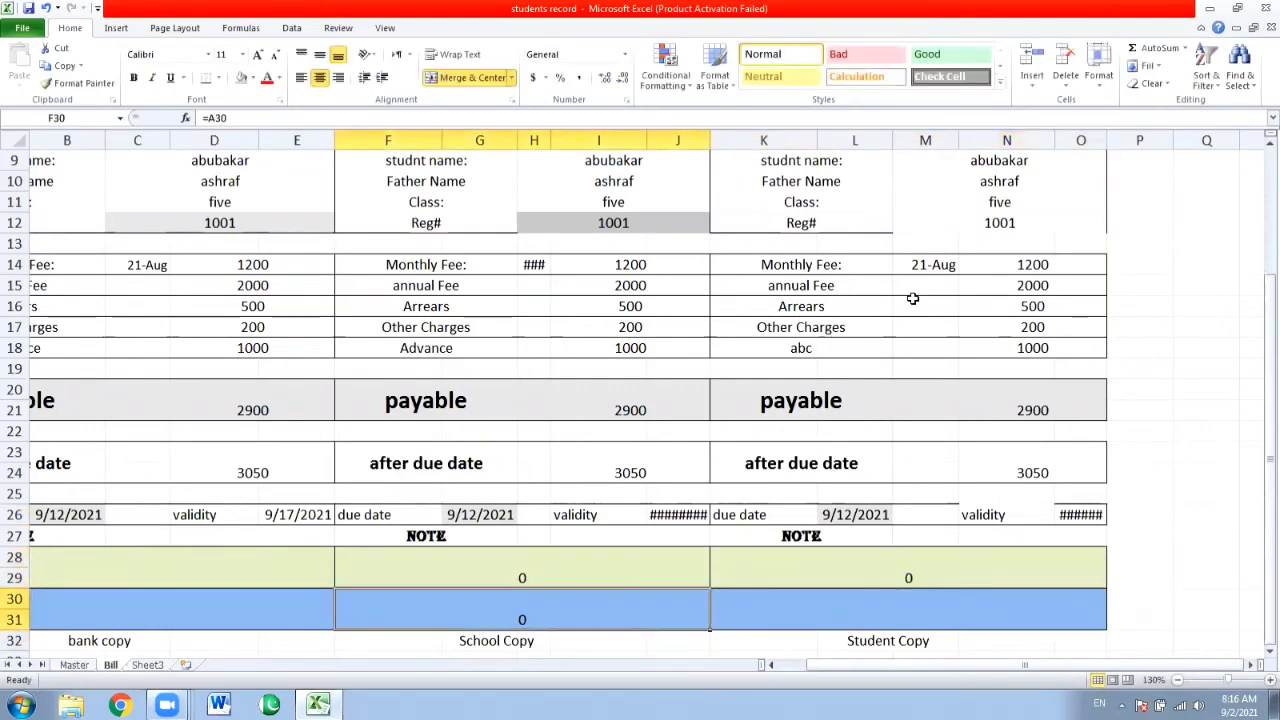
pyautogui.press('Right')
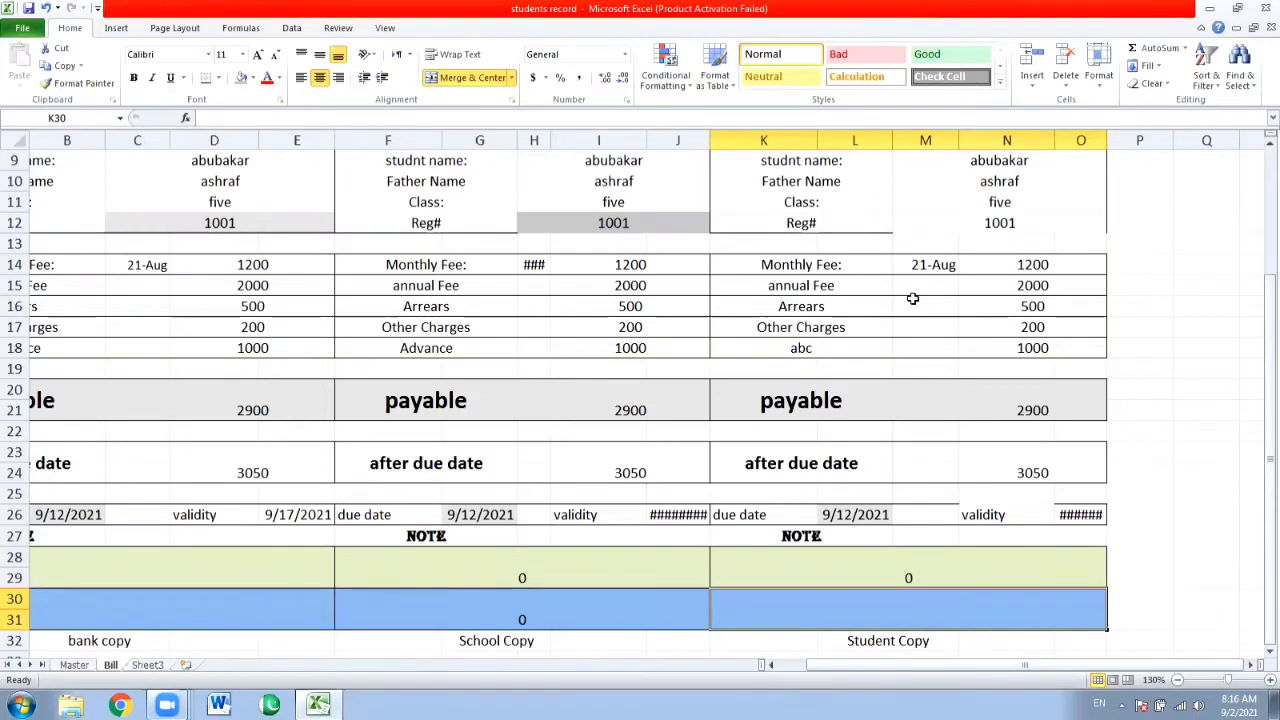
pyautogui.write('=')
pyautogui.press('Left')
pyautogui.press('Return')
pyautogui.press('Left')
pyautogui.press('Up')
pyautogui.press('Up')
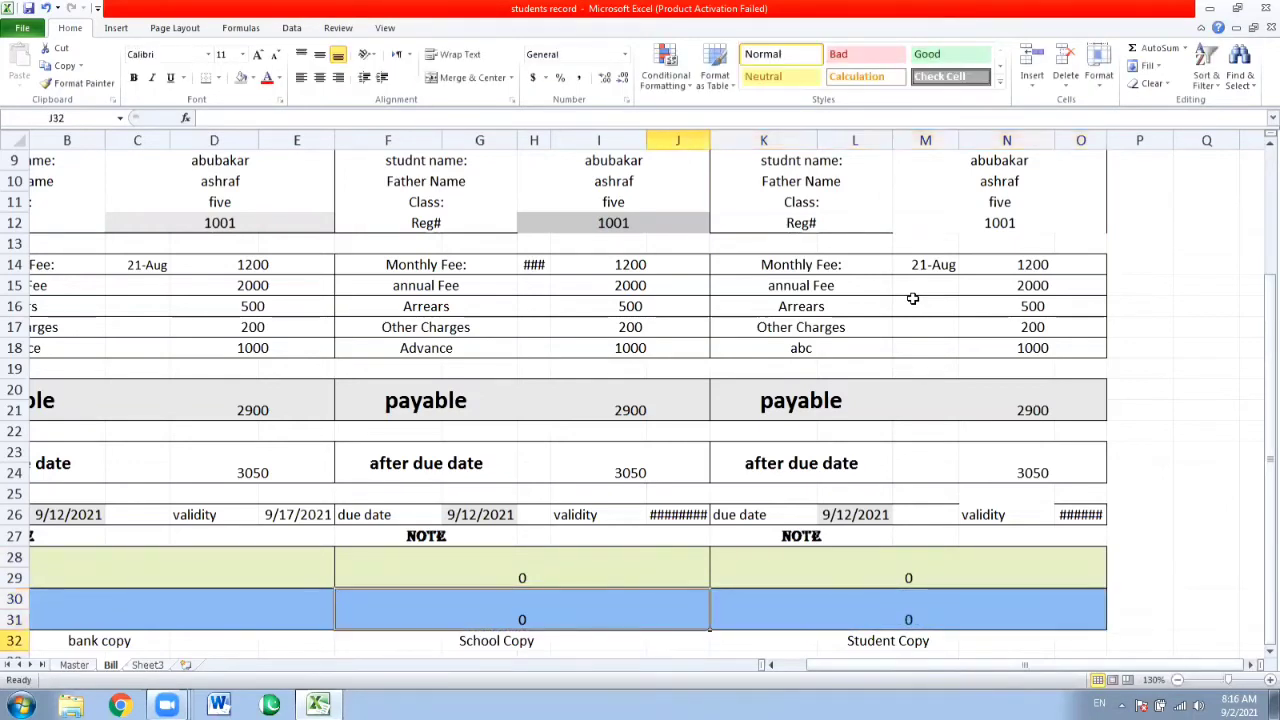
# Check the print preview of the Bill sheet and return to the worksheet
pyautogui.press('Right')
pyautogui.press('Right')
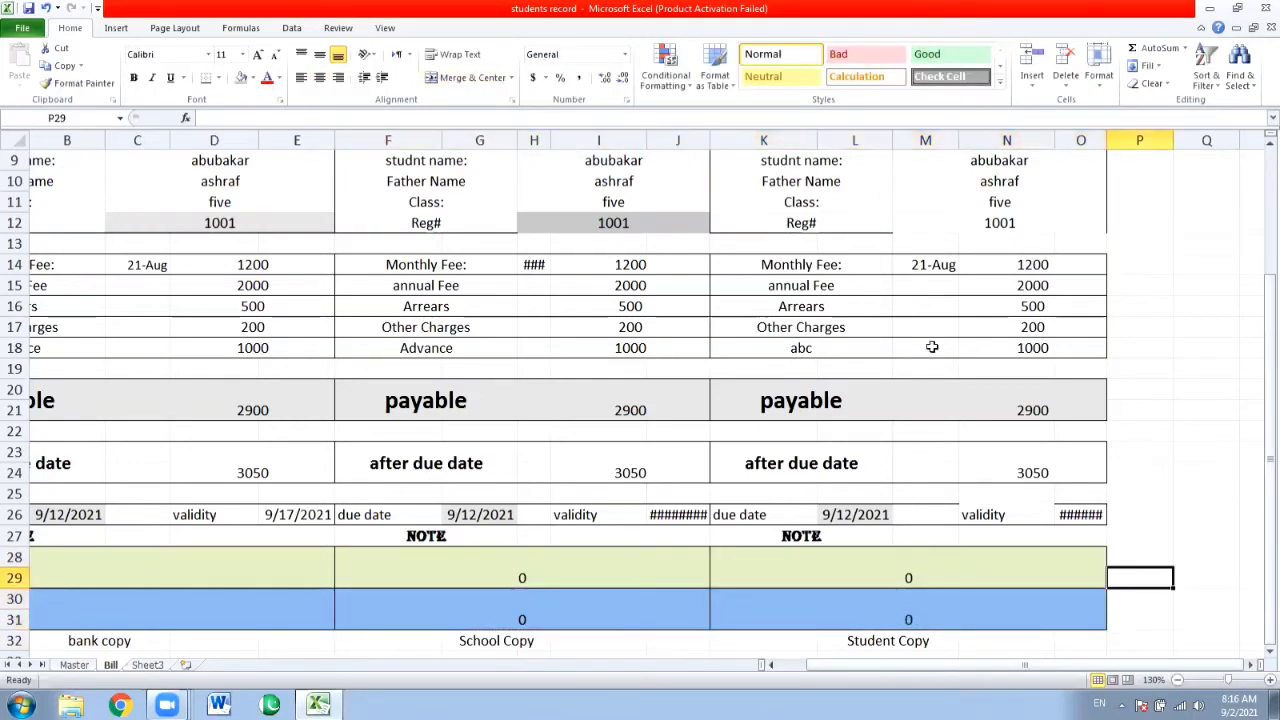
pyautogui.hotkey('ctrl', 'p')
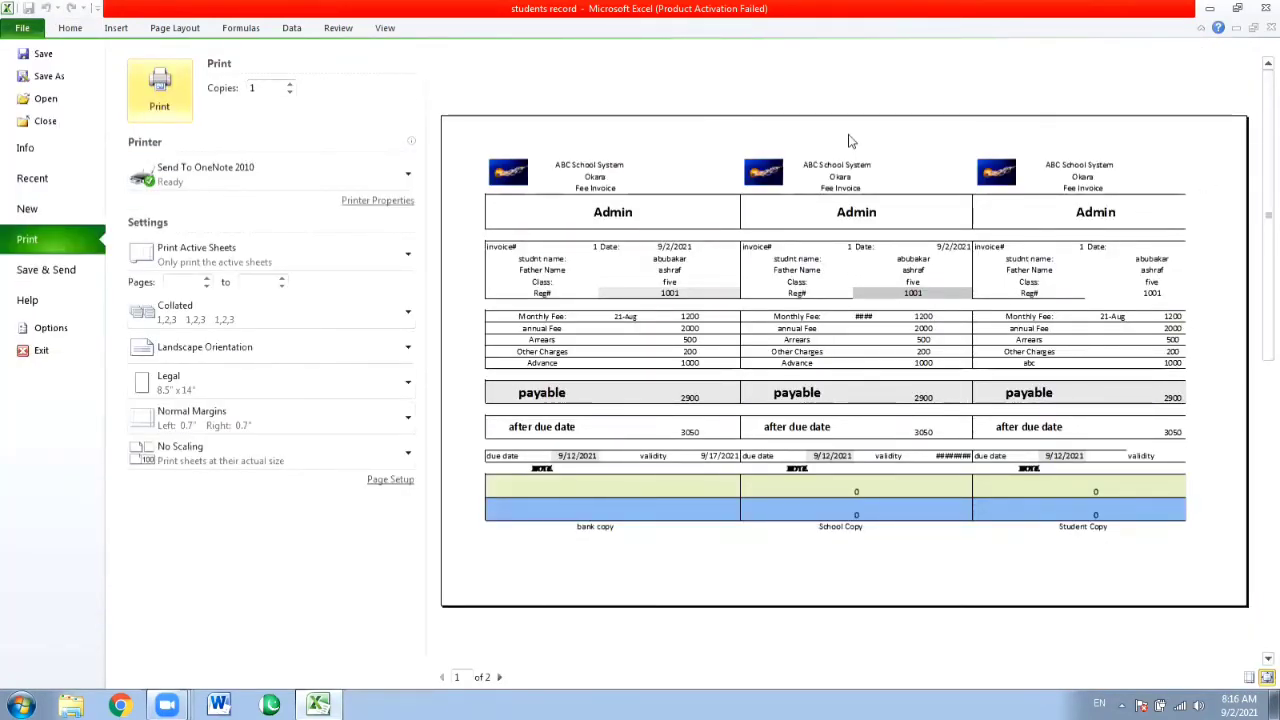
pyautogui.click(30, 30)
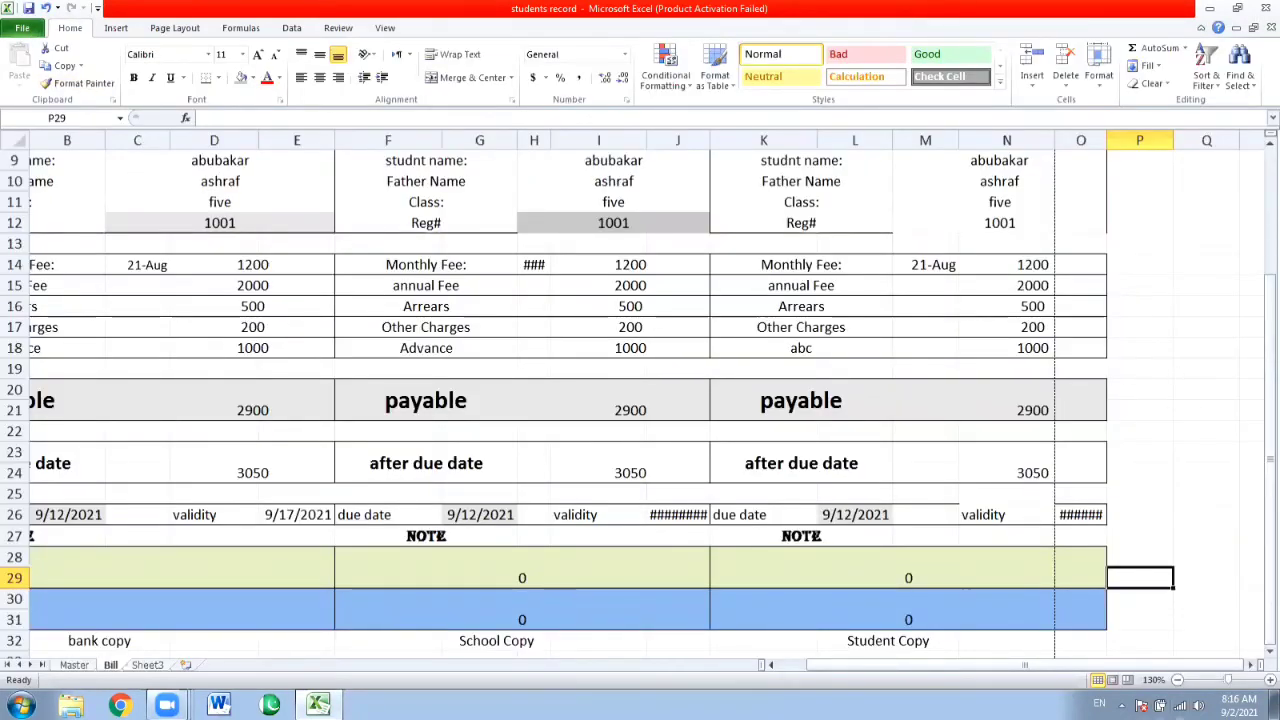
# Narrow columns G, B and L and slightly widen column H so the three invoice copies fit within the page break
pyautogui.click(1177, 680)
pyautogui.click(1177, 680)
pyautogui.click(1177, 680)
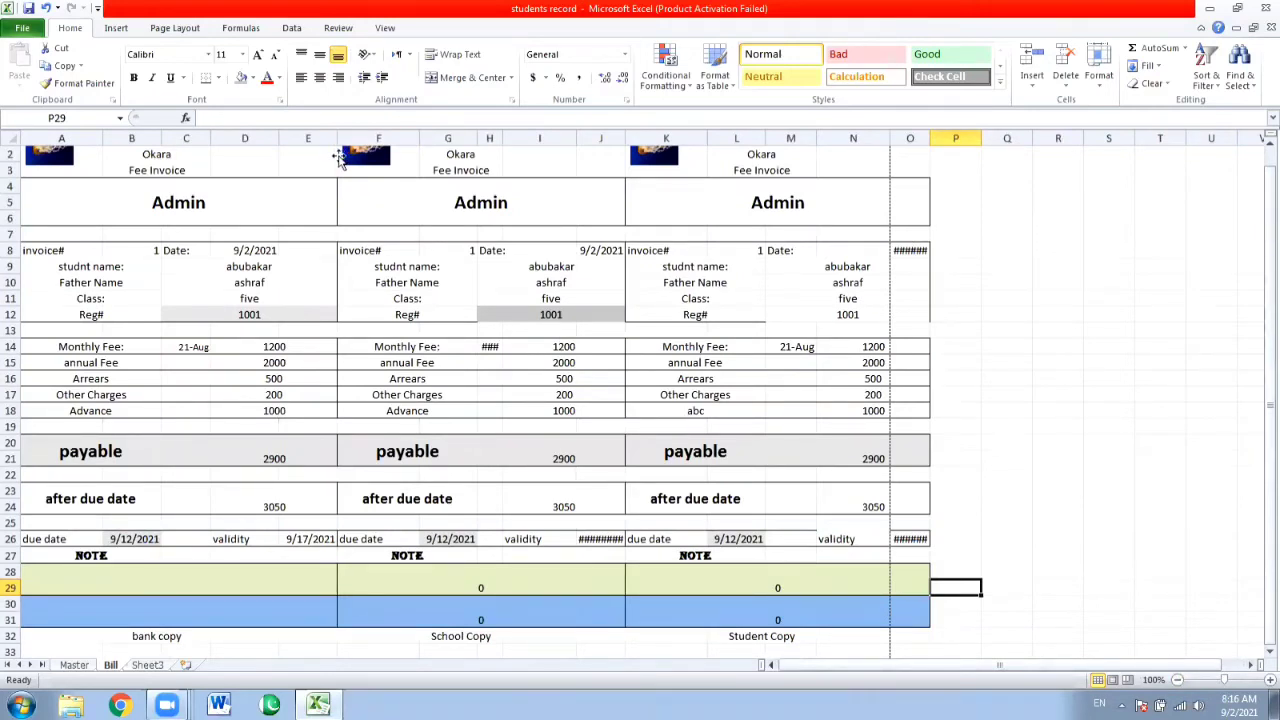
pyautogui.moveTo(506, 140); pyautogui.dragTo(462, 137)
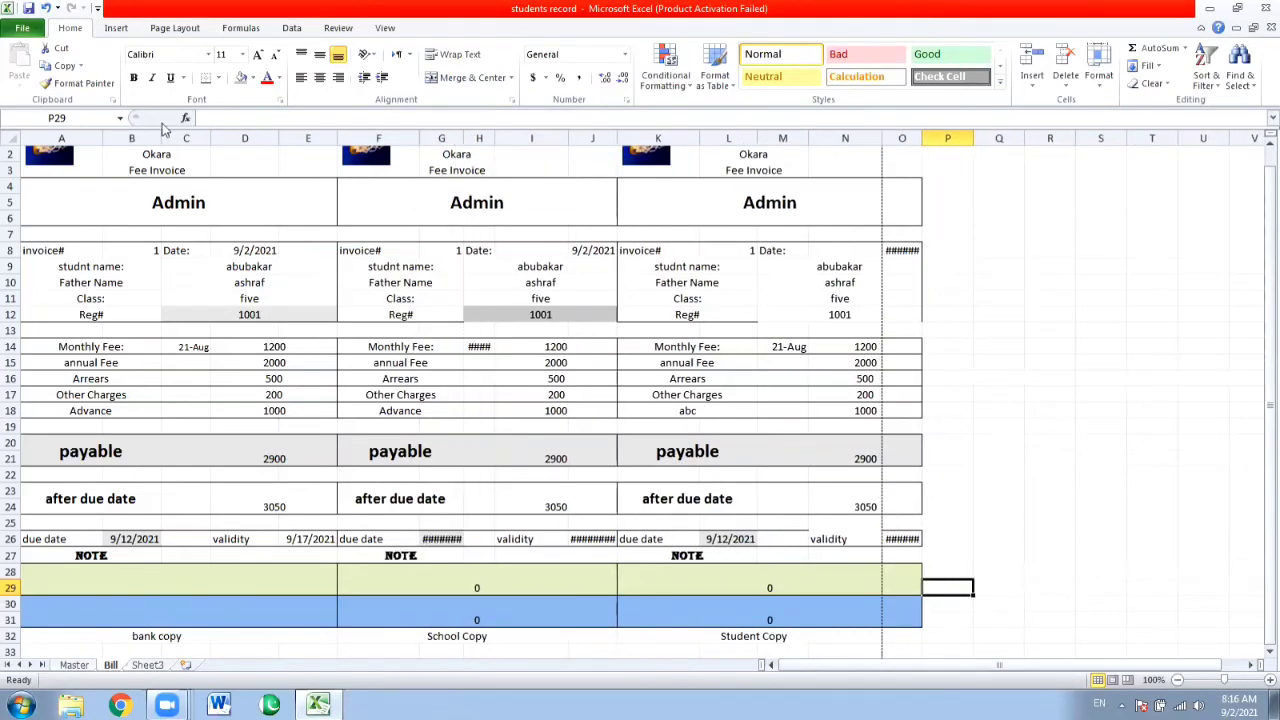
pyautogui.moveTo(156, 140); pyautogui.dragTo(147, 140)
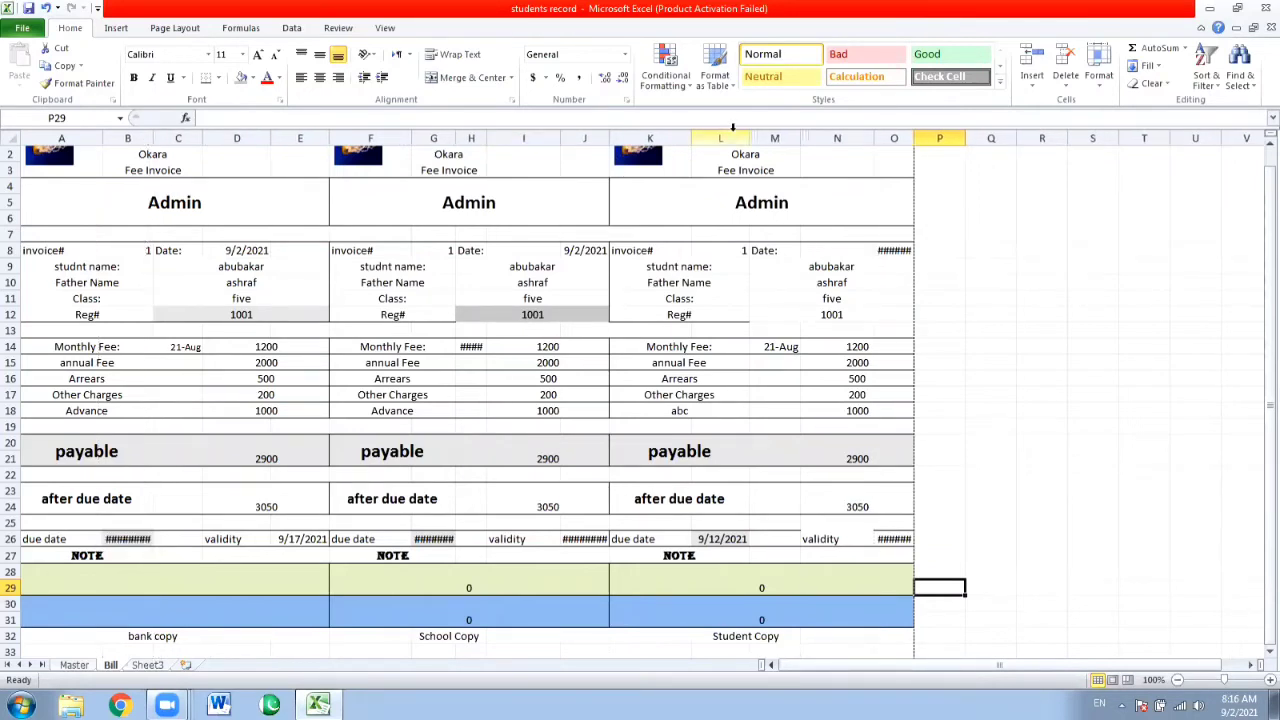
pyautogui.moveTo(748, 141); pyautogui.dragTo(732, 141)
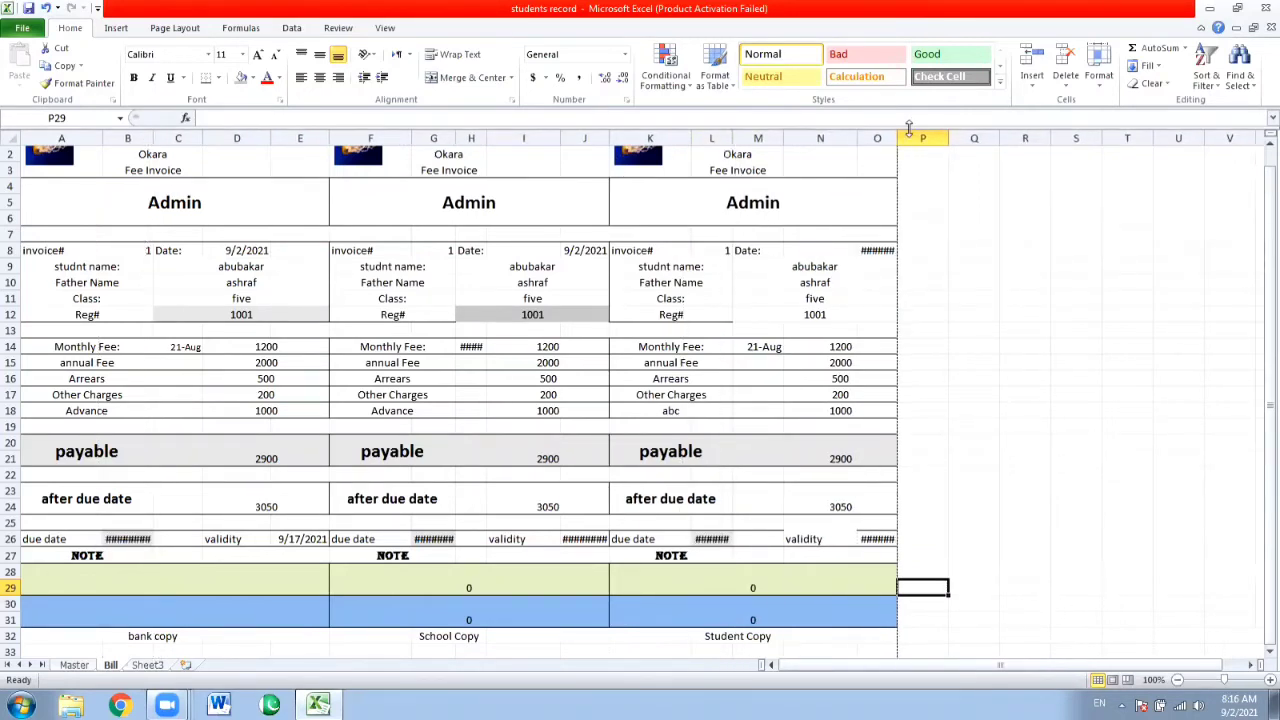
# Widen columns O and J to fit their dates, and narrow column B further to keep the invoice within the page break
pyautogui.moveTo(898, 137); pyautogui.dragTo(910, 137)
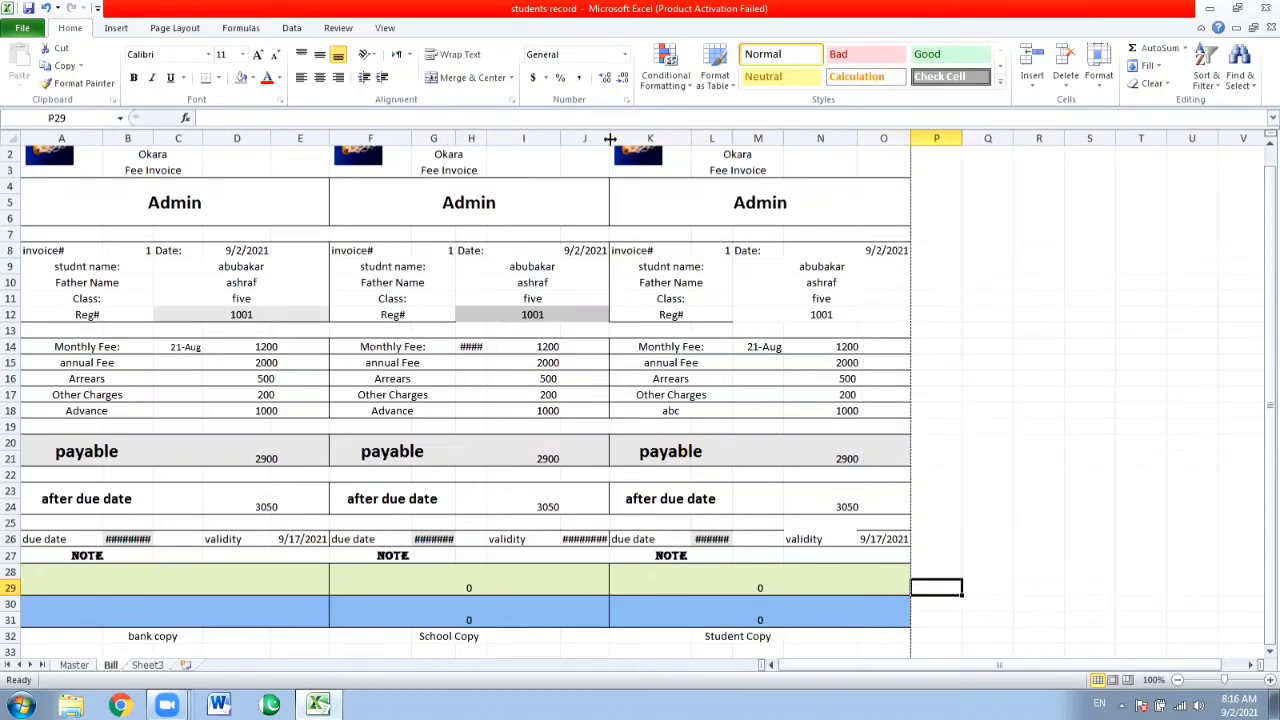
pyautogui.moveTo(610, 140); pyautogui.dragTo(615, 140)
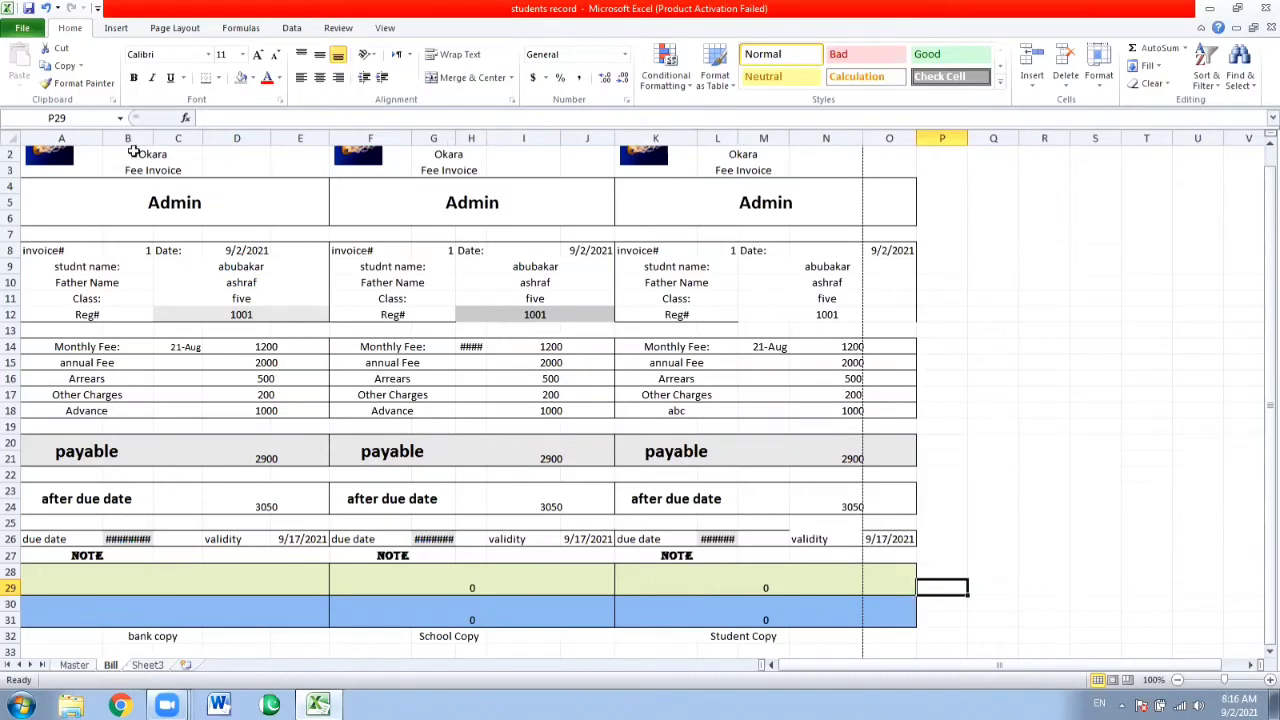
pyautogui.moveTo(151, 138); pyautogui.dragTo(145, 138)
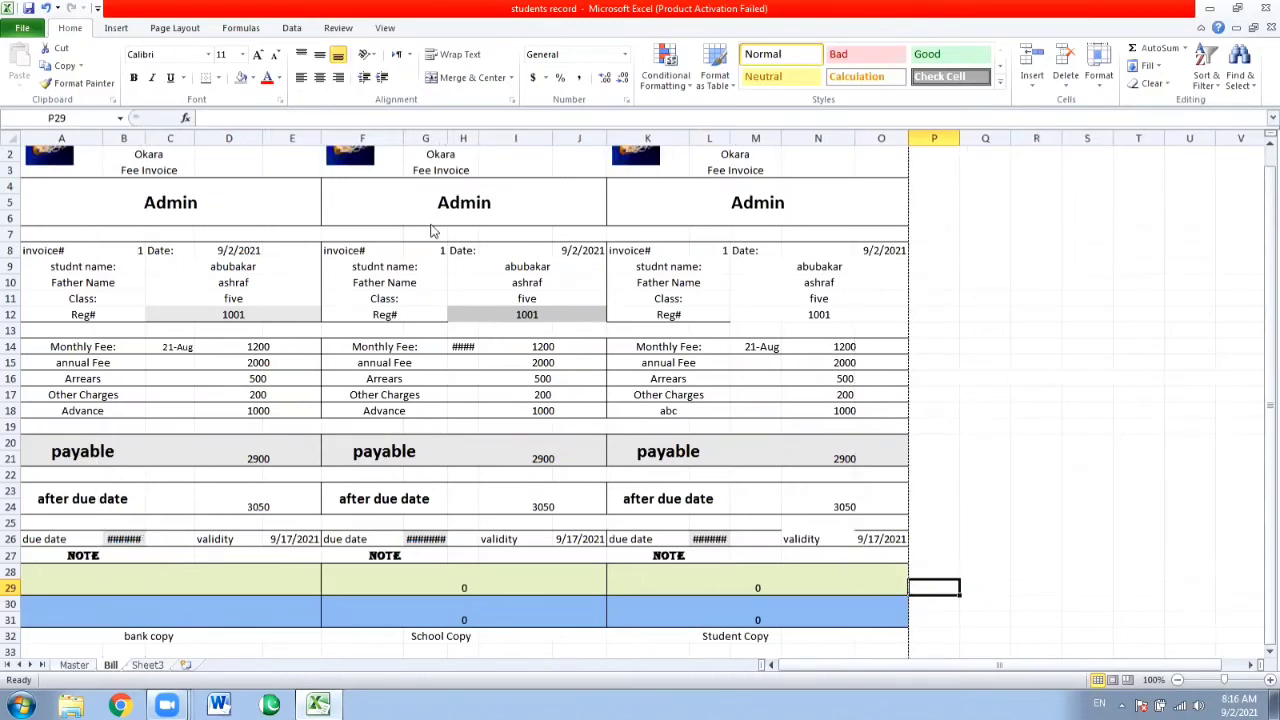
# Check the print preview of the Bill sheet and give the student copy's Reg# value cell M12 a bottom double border
pyautogui.hotkey('ctrl', 'p')
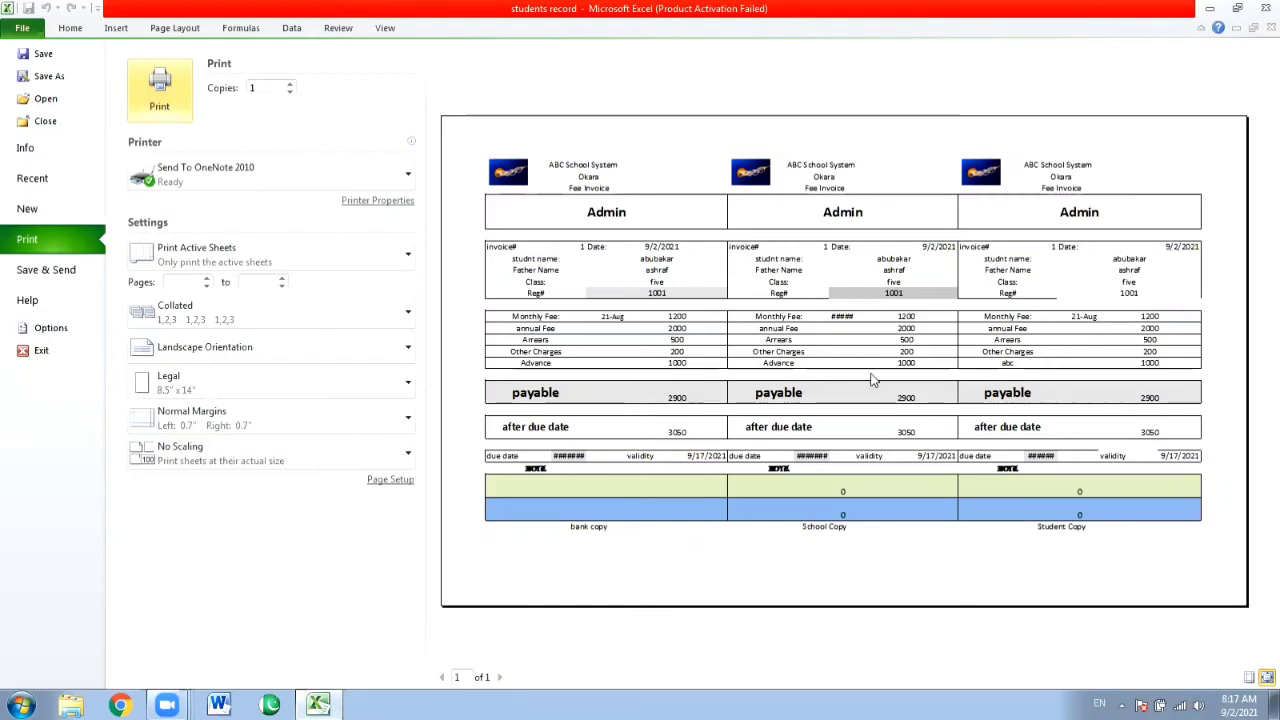
pyautogui.click(10, 30)
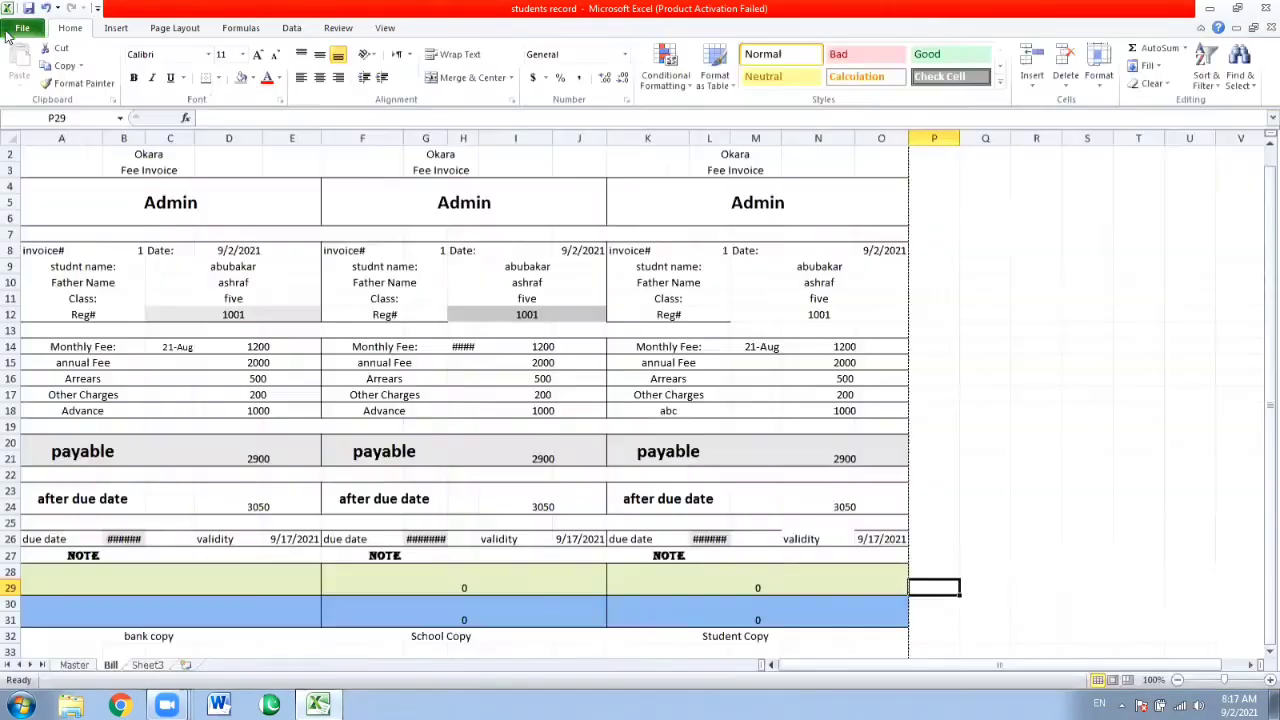
pyautogui.click(772, 316)
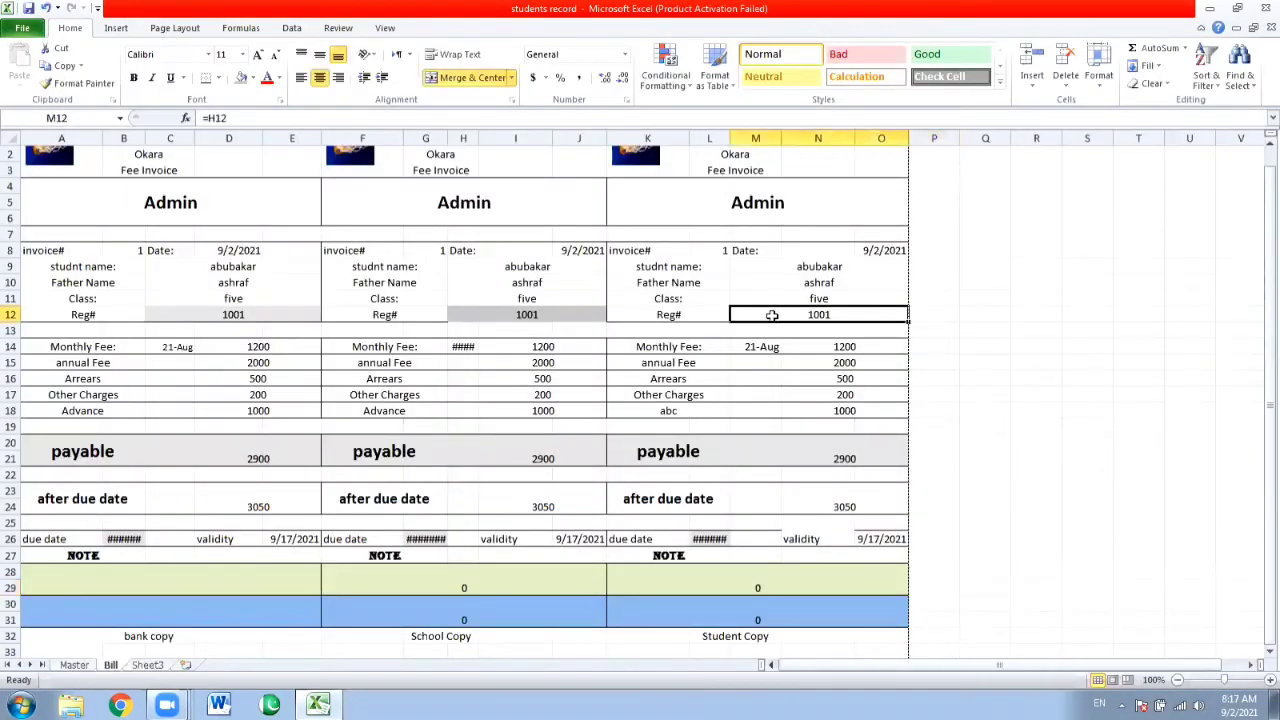
pyautogui.click(219, 78)
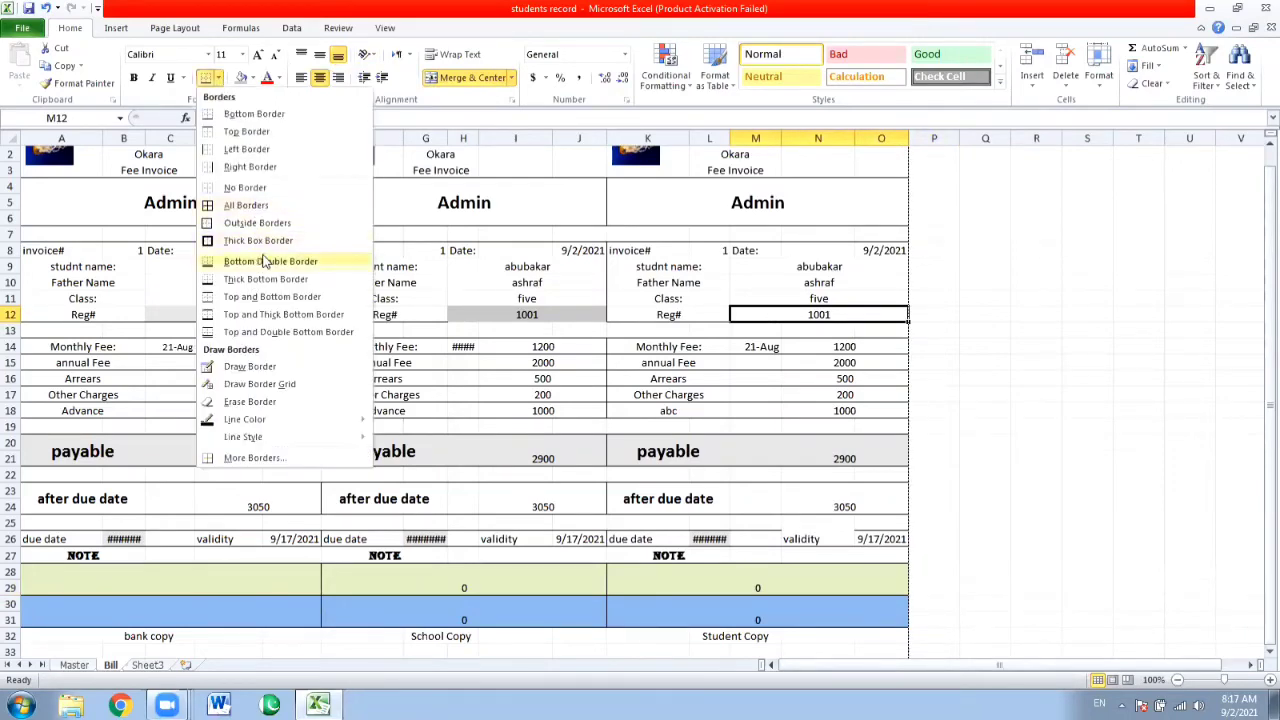
pyautogui.click(270, 261)
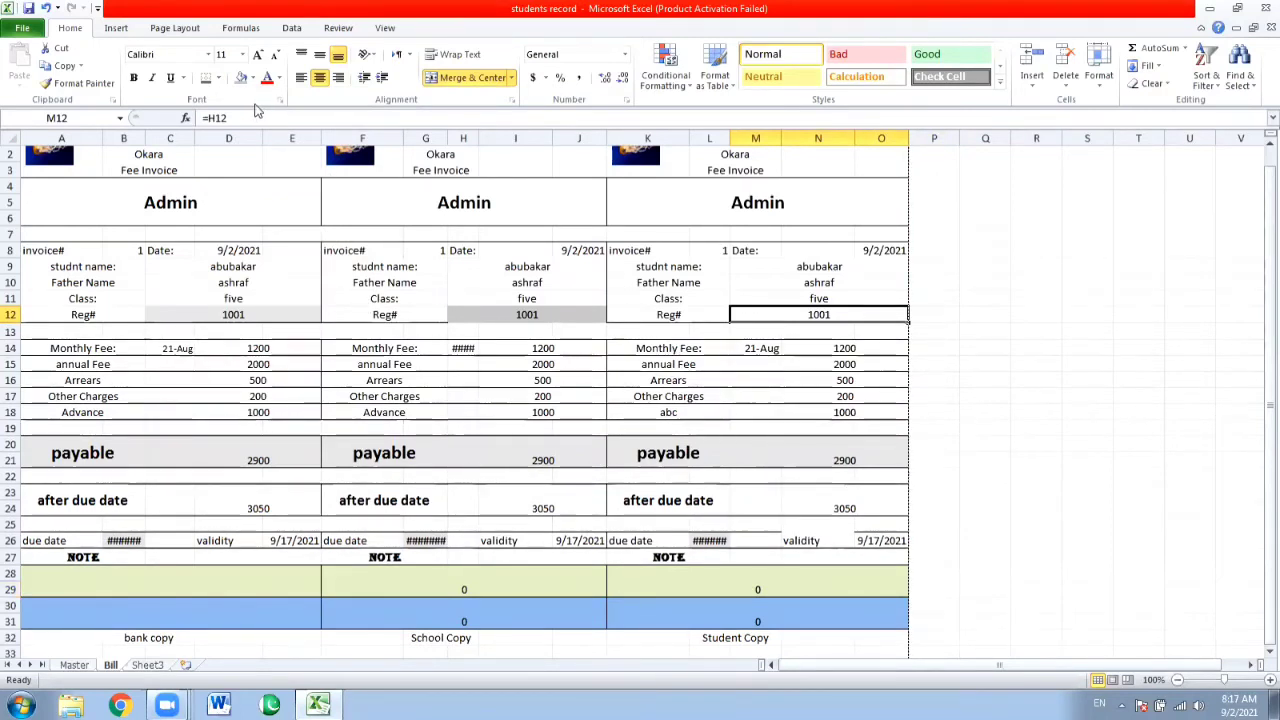
pyautogui.click(668, 453)
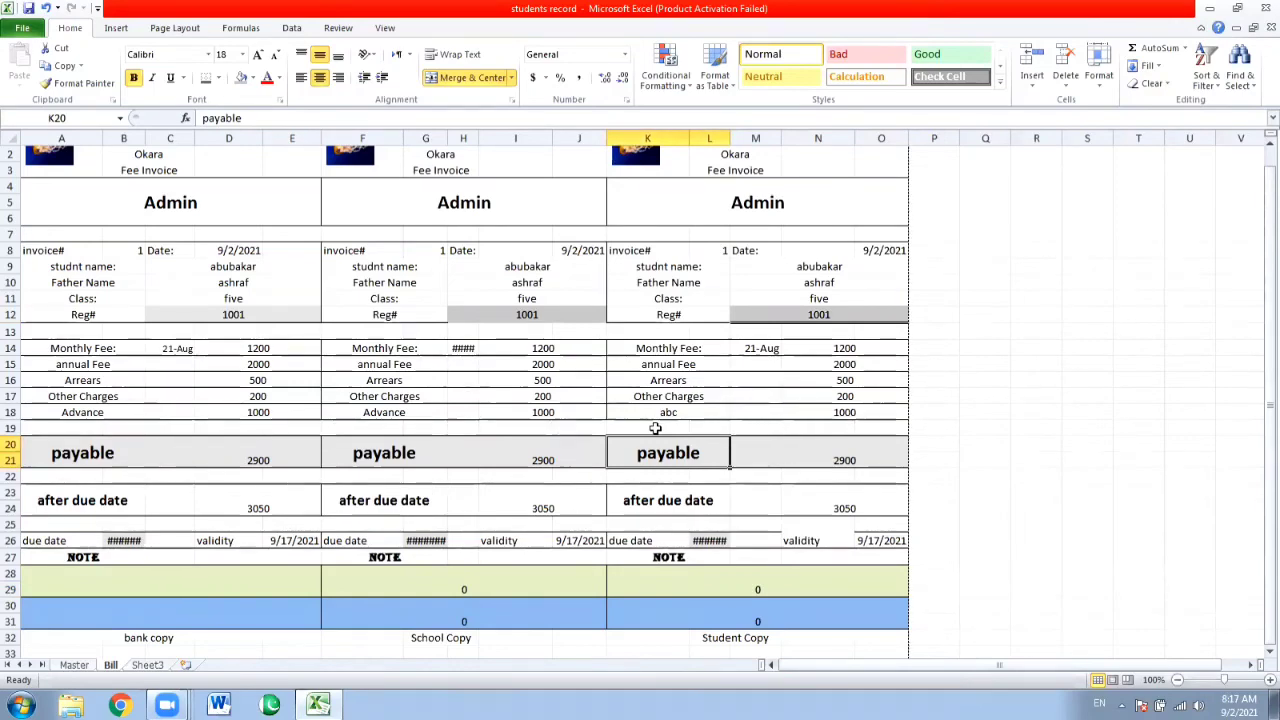
# Review the three invoice copies in the print preview again and return to the worksheet
pyautogui.hotkey('ctrl', 'p')
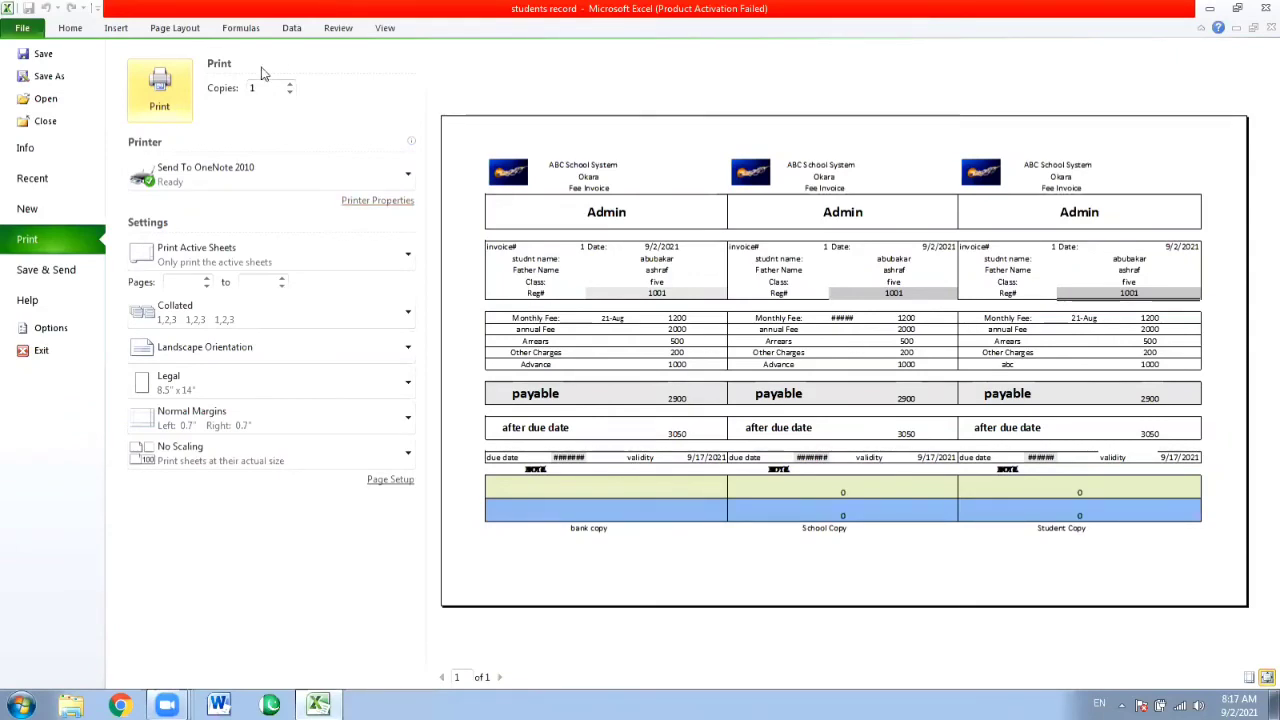
pyautogui.click(22, 30)
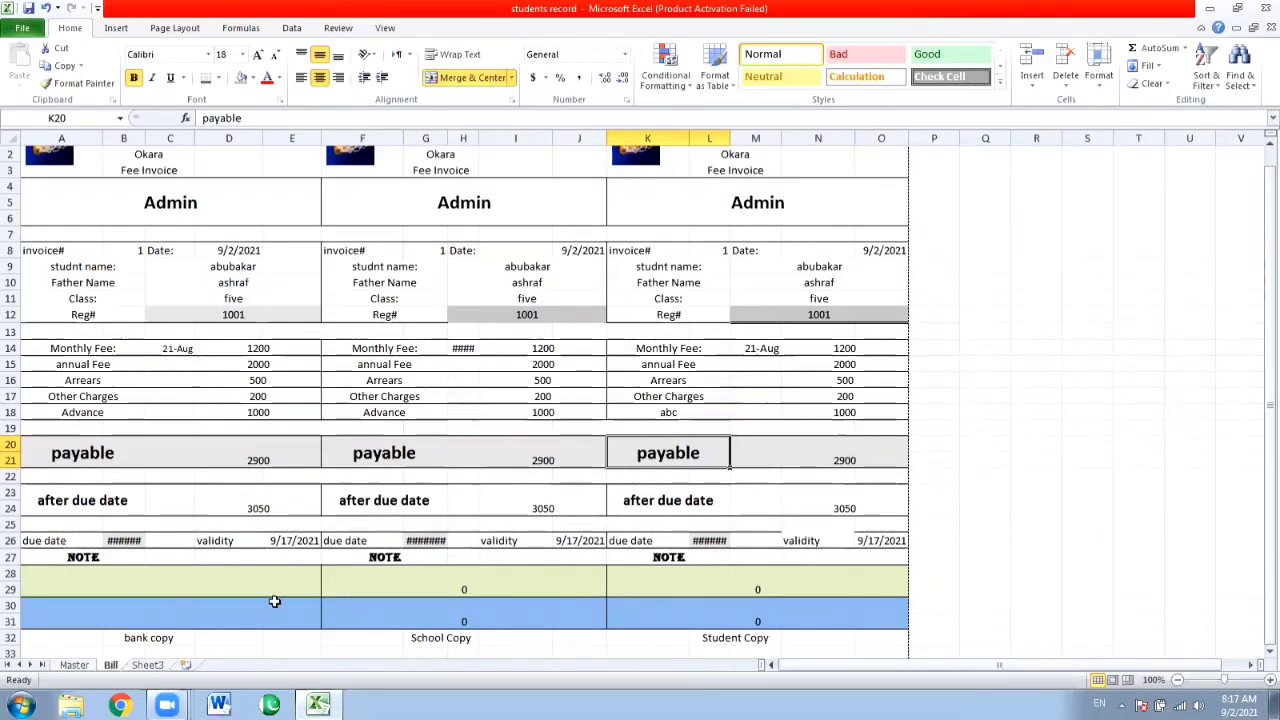
pyautogui.click(426, 77)
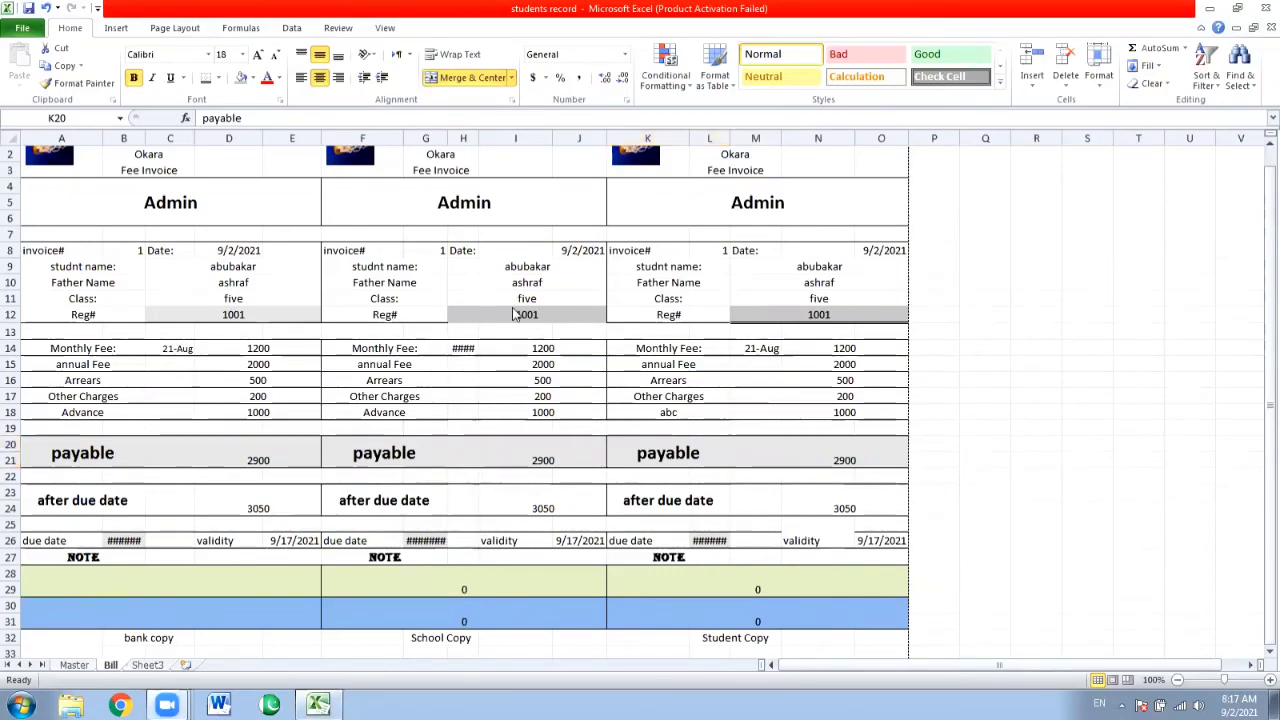
pyautogui.click(736, 292)
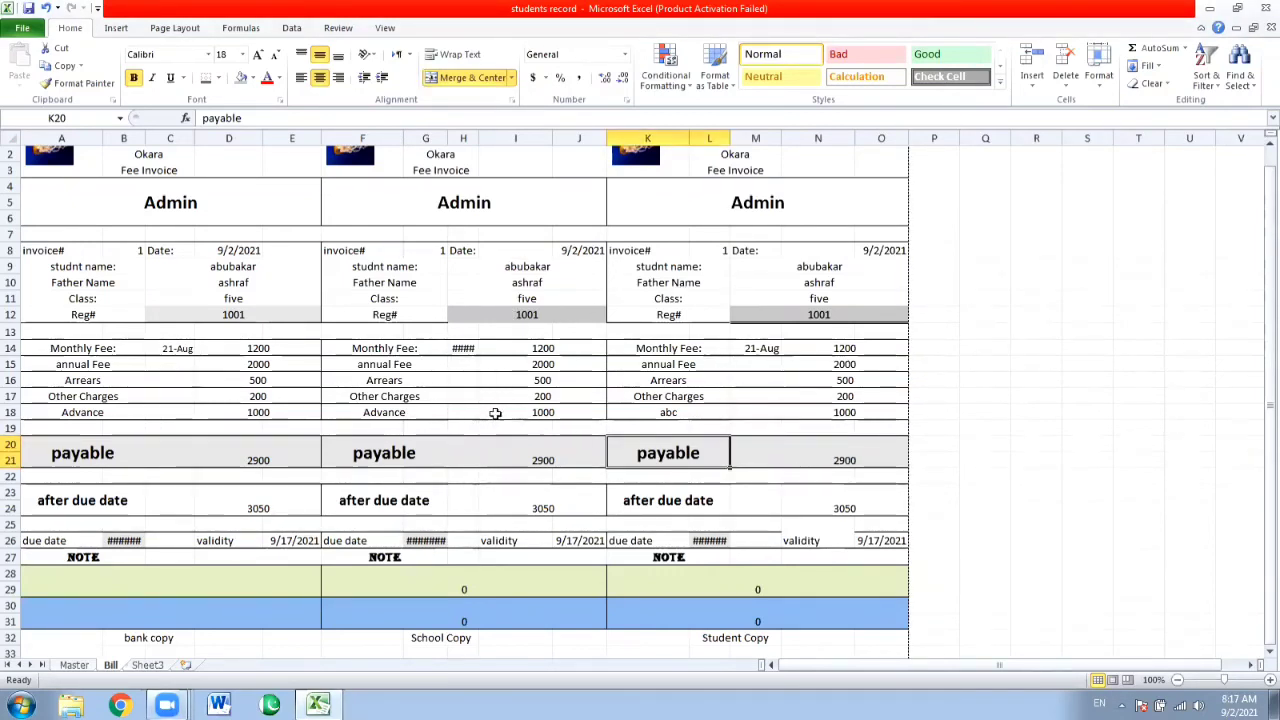
pyautogui.click(700, 410)
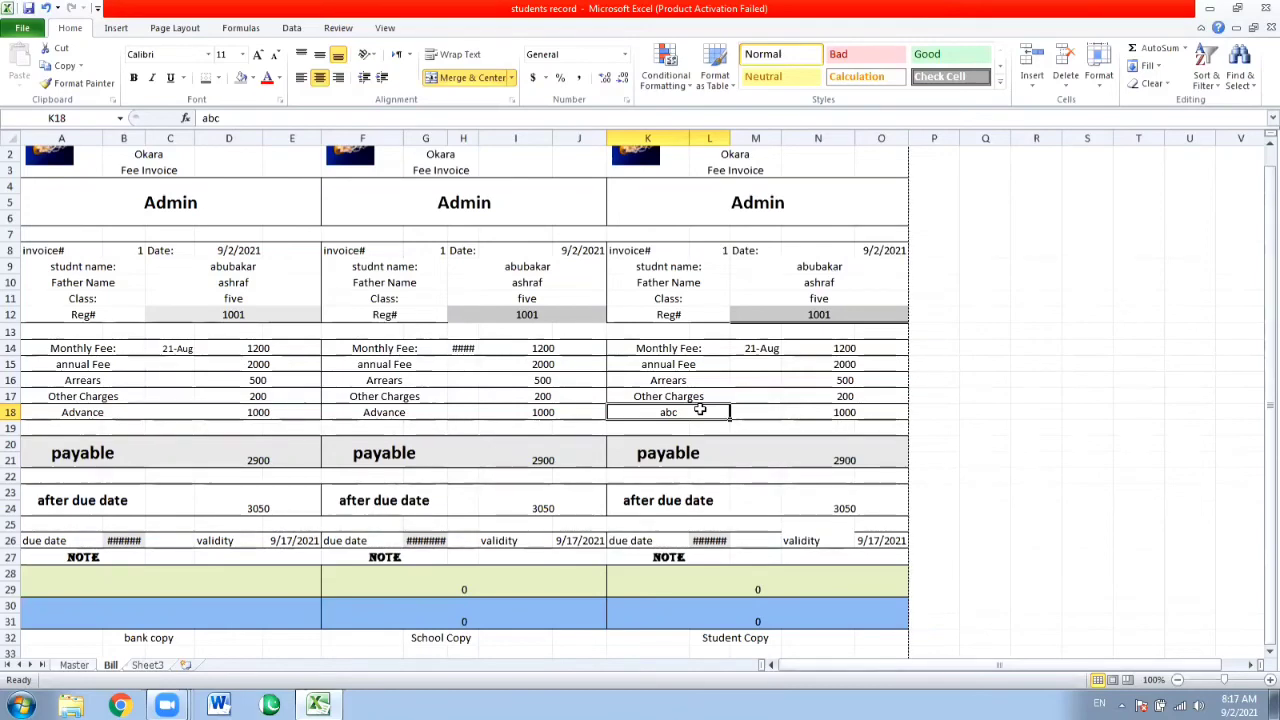
# Enter a new registration number in the bank copy's Reg# cell C12
pyautogui.click(1270, 680)
pyautogui.click(1270, 680)
pyautogui.click(1270, 680)
pyautogui.click(321, 300)
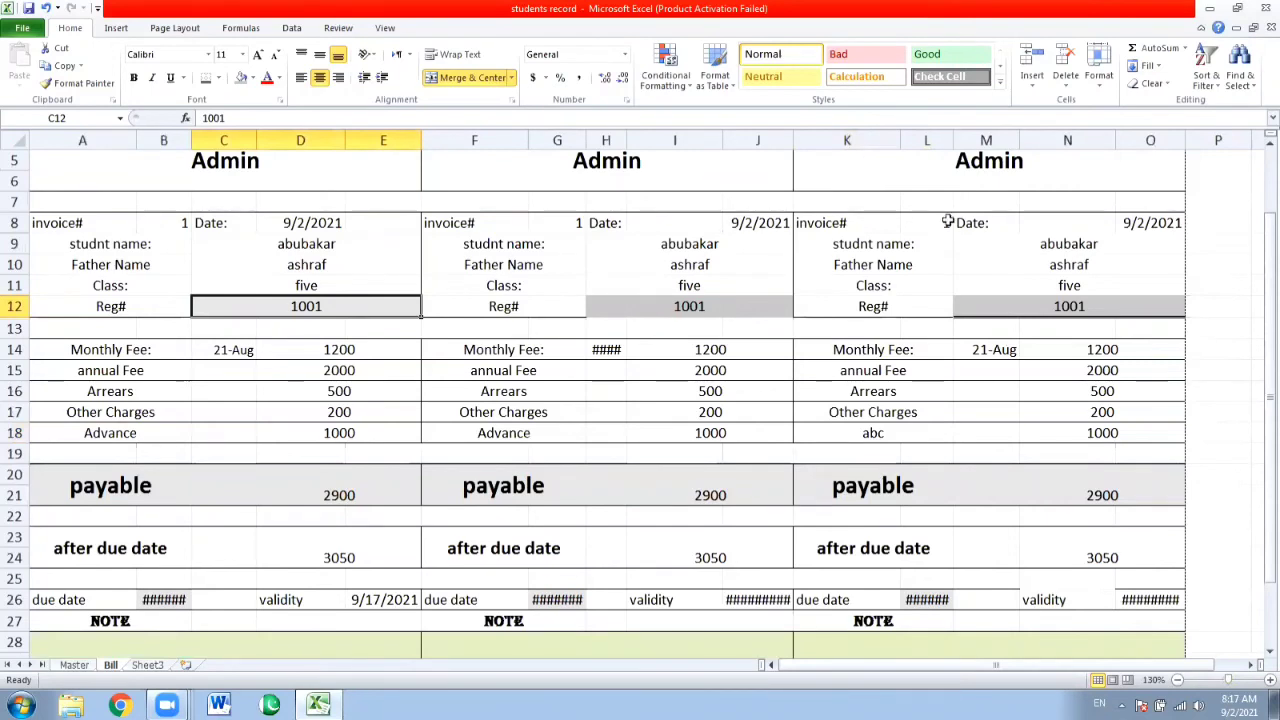
pyautogui.hotkey('ctrl', 'p')
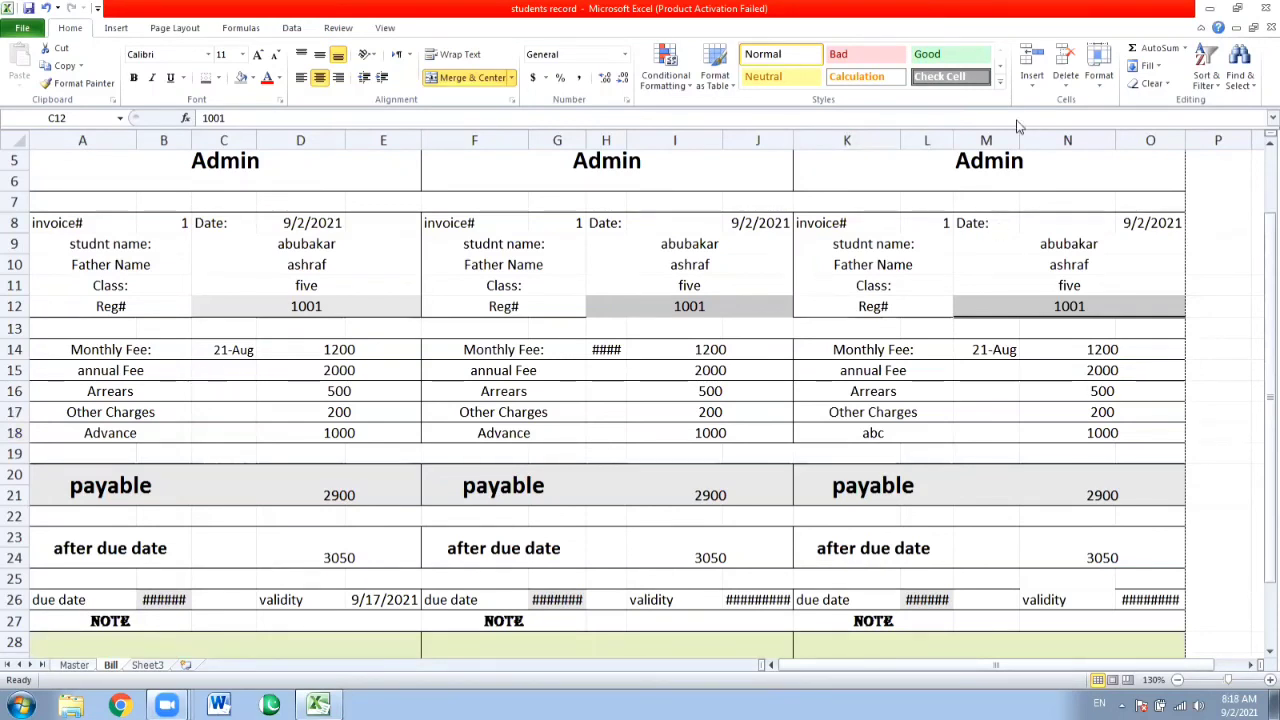
pyautogui.click(338, 306)
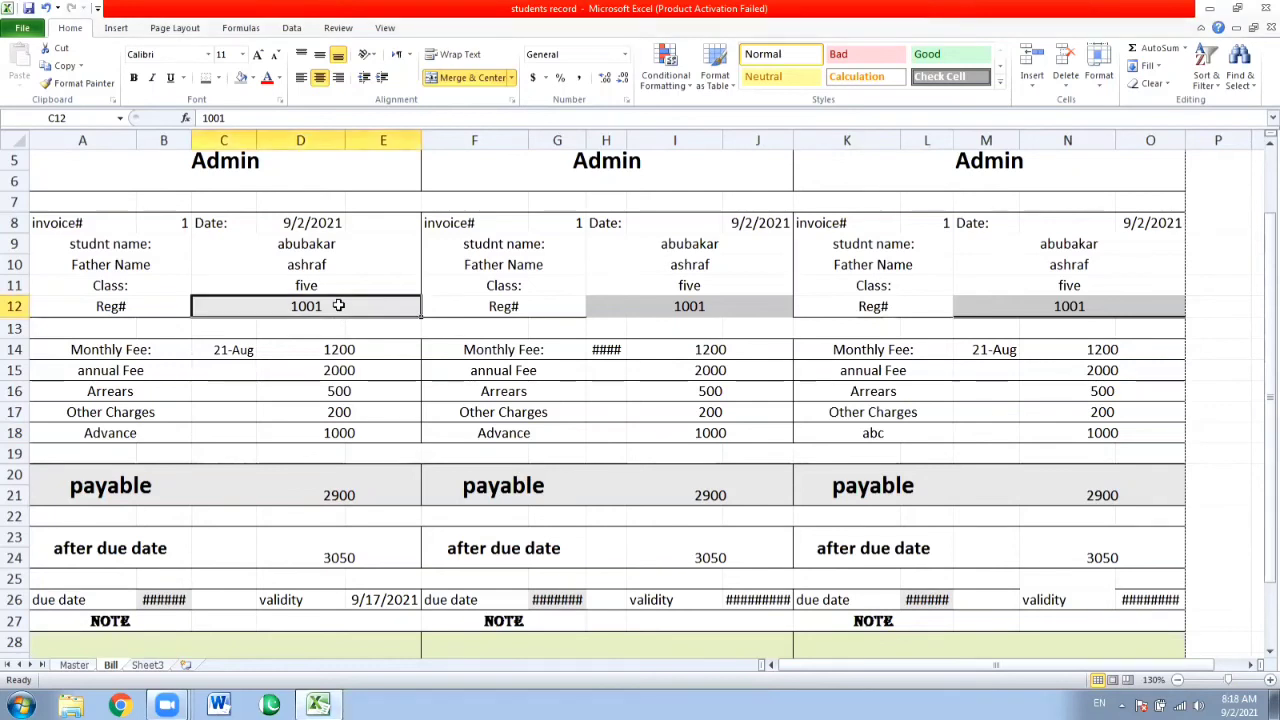
pyautogui.write('100')
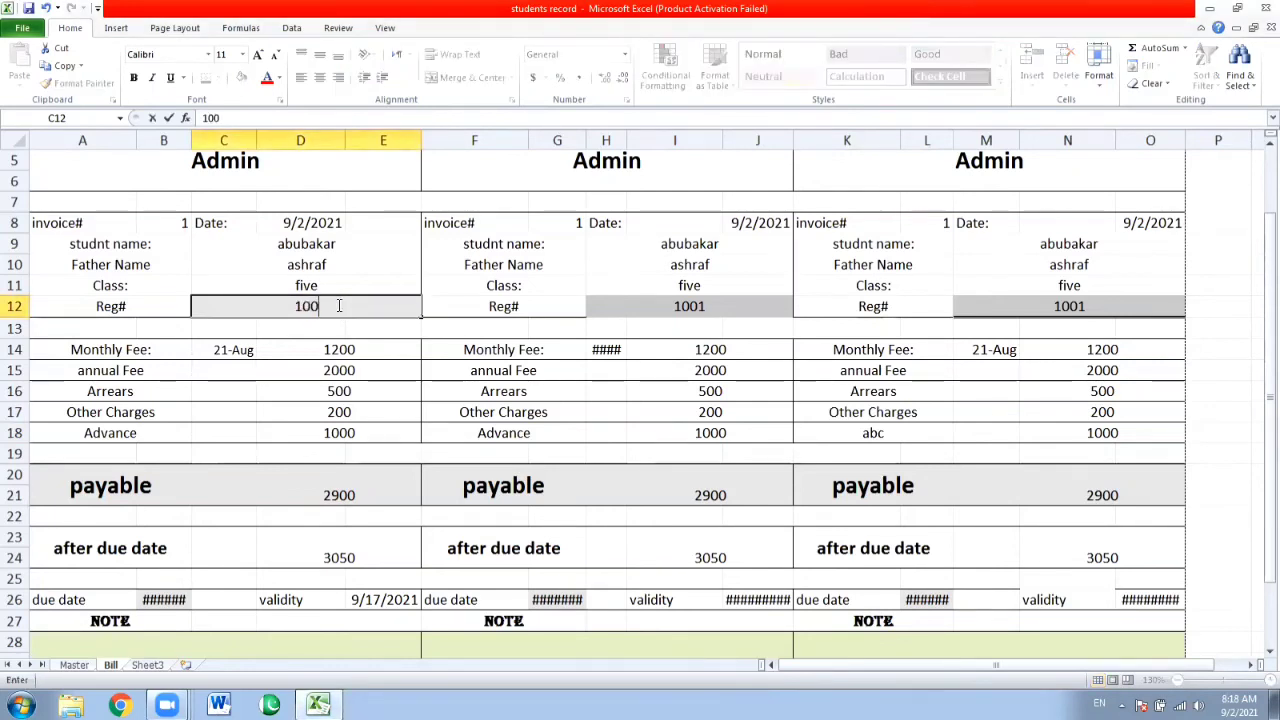
pyautogui.write('2')
pyautogui.press('Return')
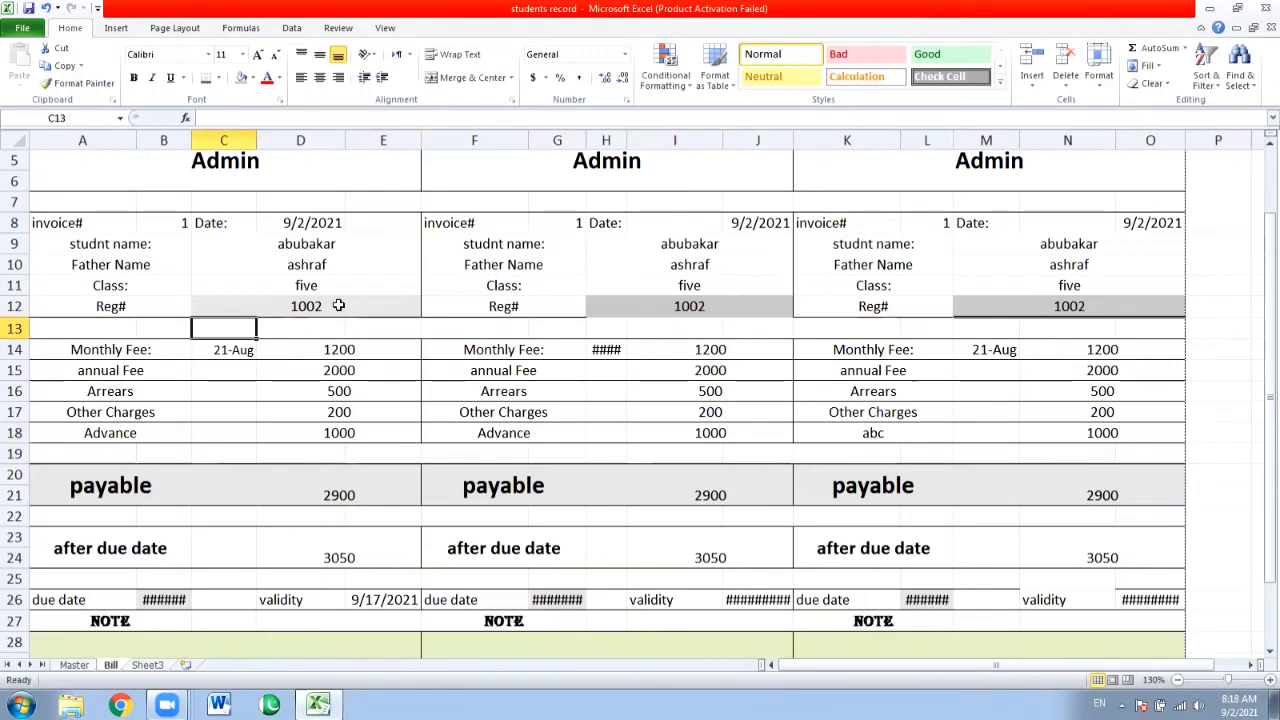
# Set the bank copy's monthly fee in D14 to 4000 and its arrears in D16 to 1000
pyautogui.press('Down')
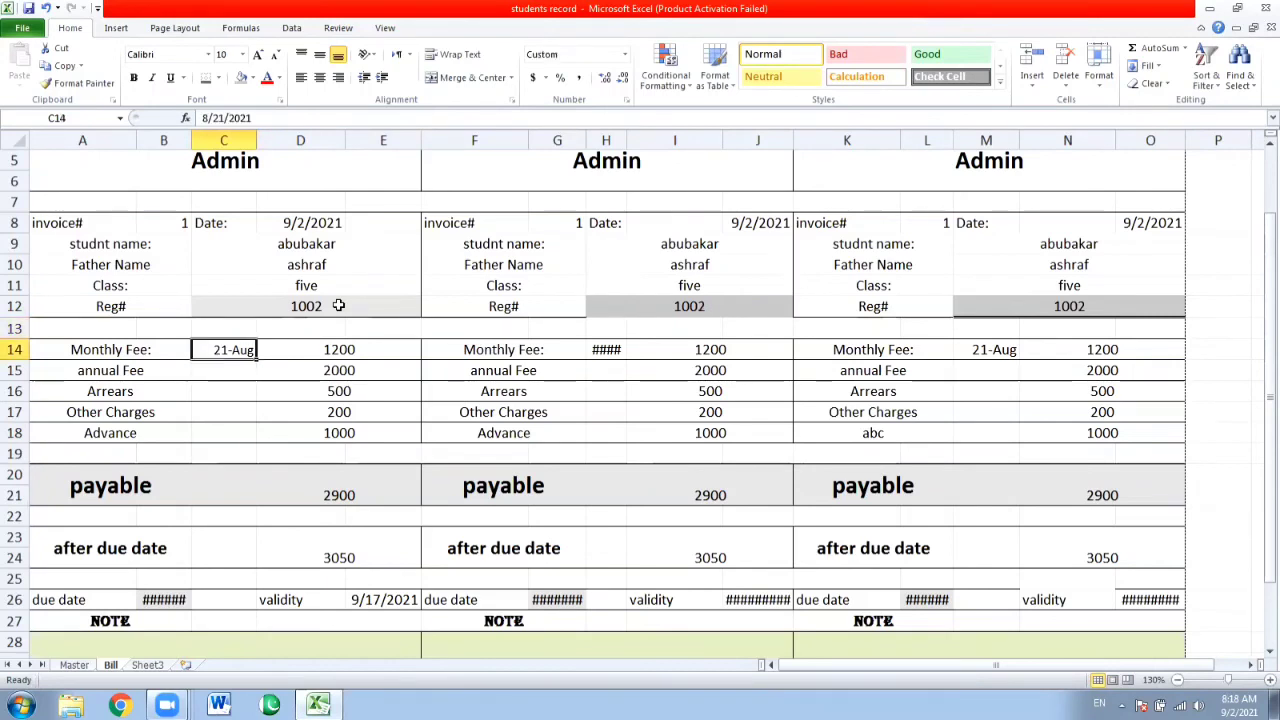
pyautogui.press('Right')
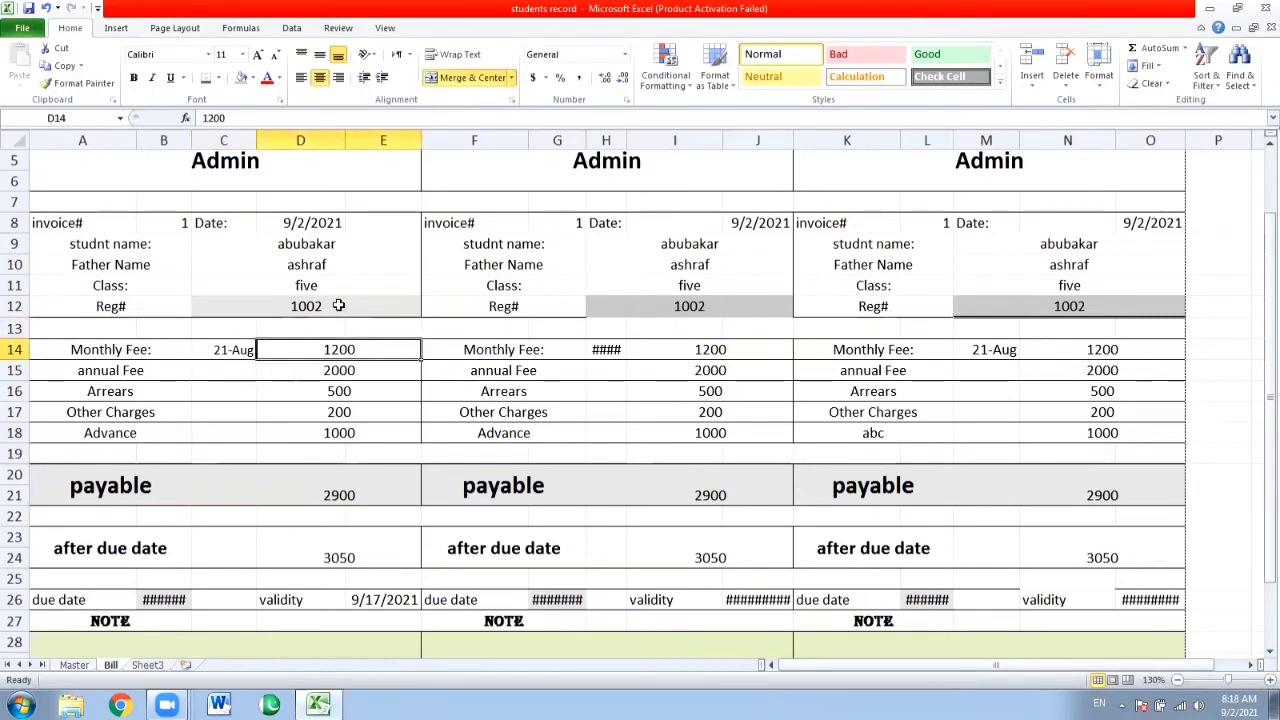
pyautogui.write('4000')
pyautogui.press('Return')
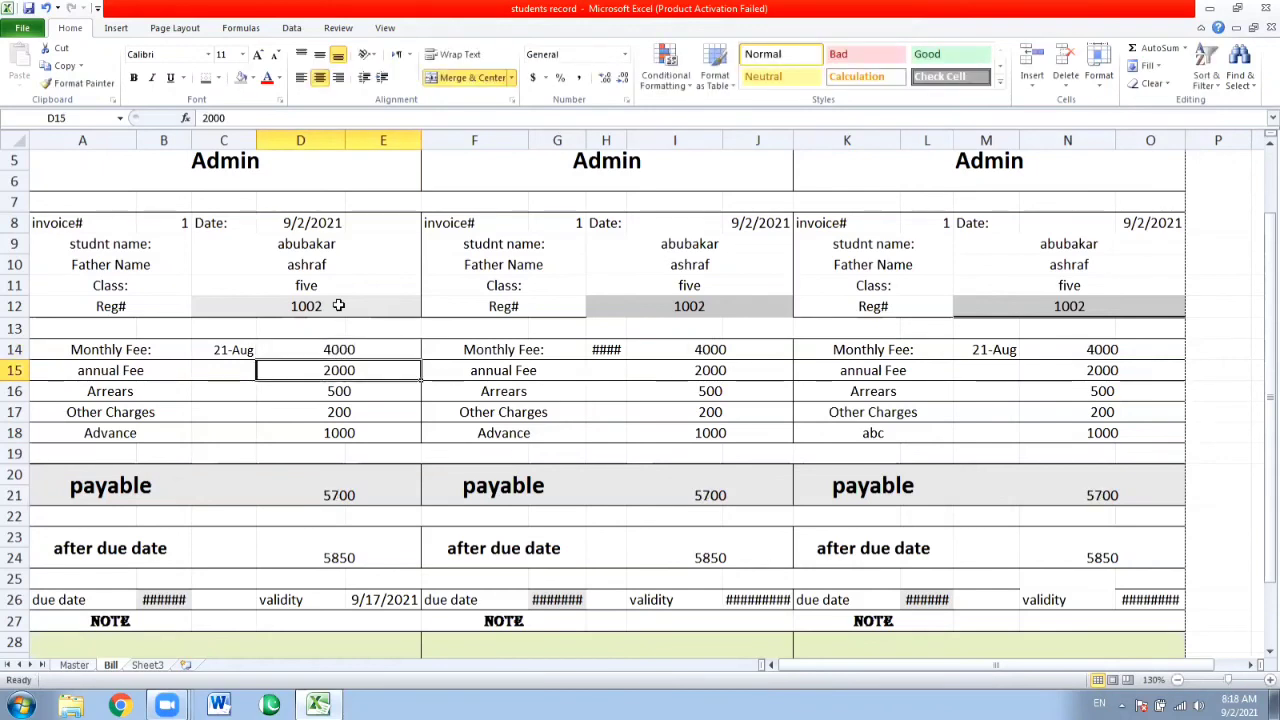
pyautogui.press('Down')
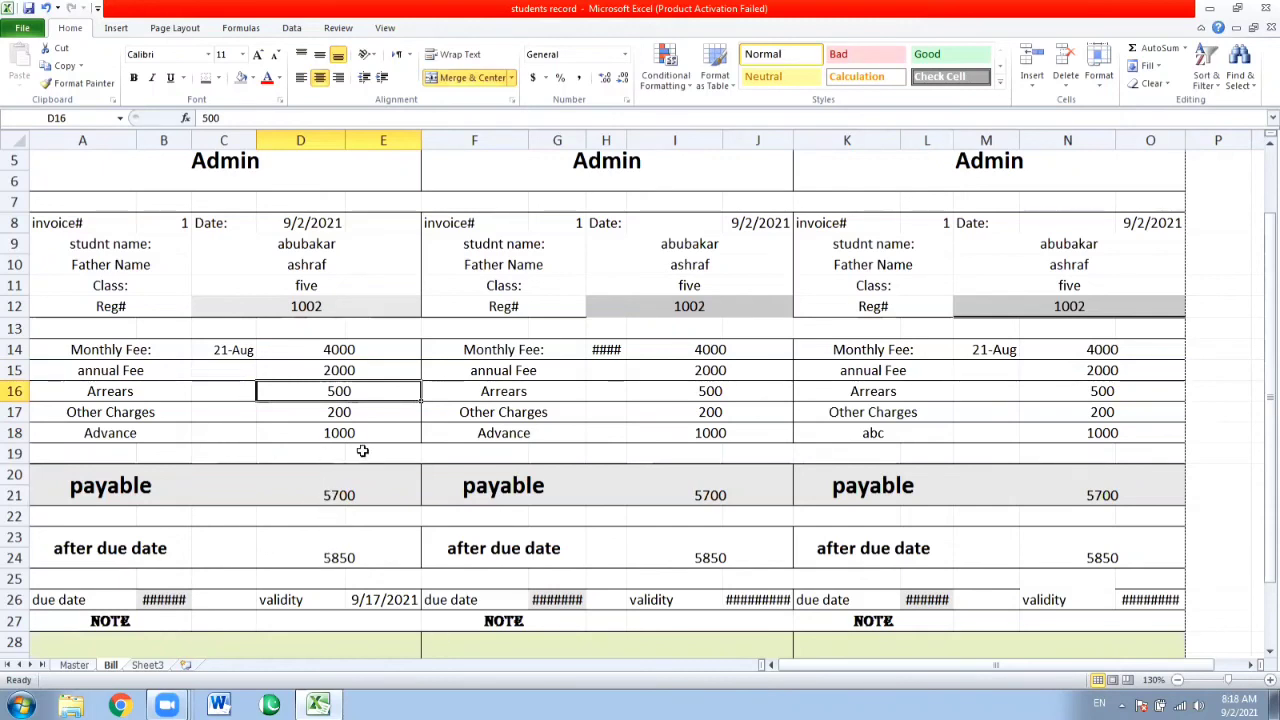
pyautogui.write('1000')
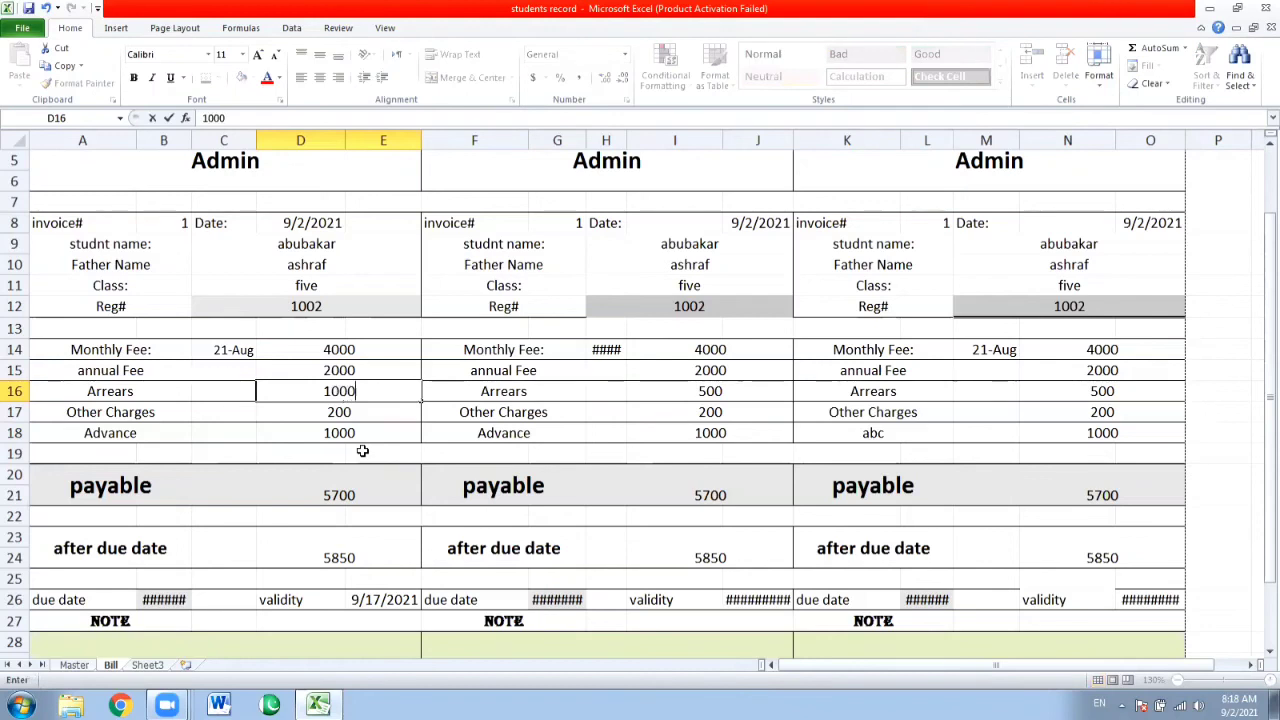
pyautogui.press('Return')
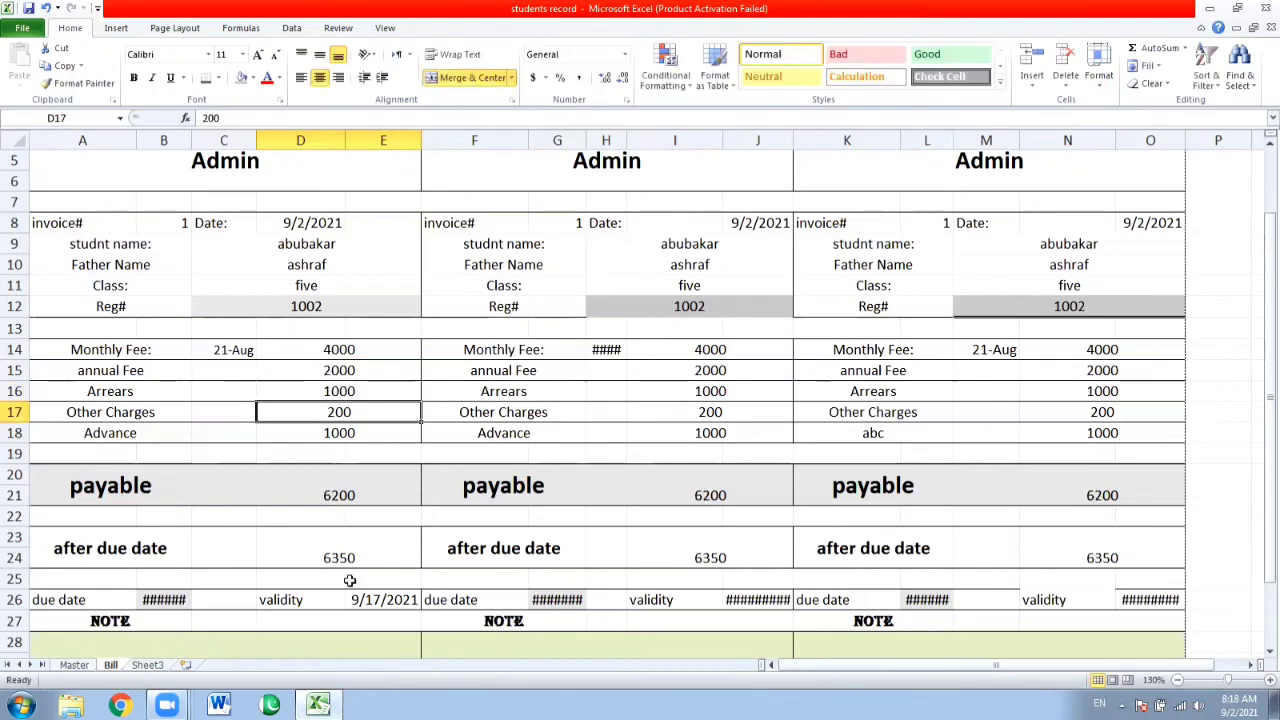
# Clear the bank copy's Advance amount in cell D18
pyautogui.click(339, 433)
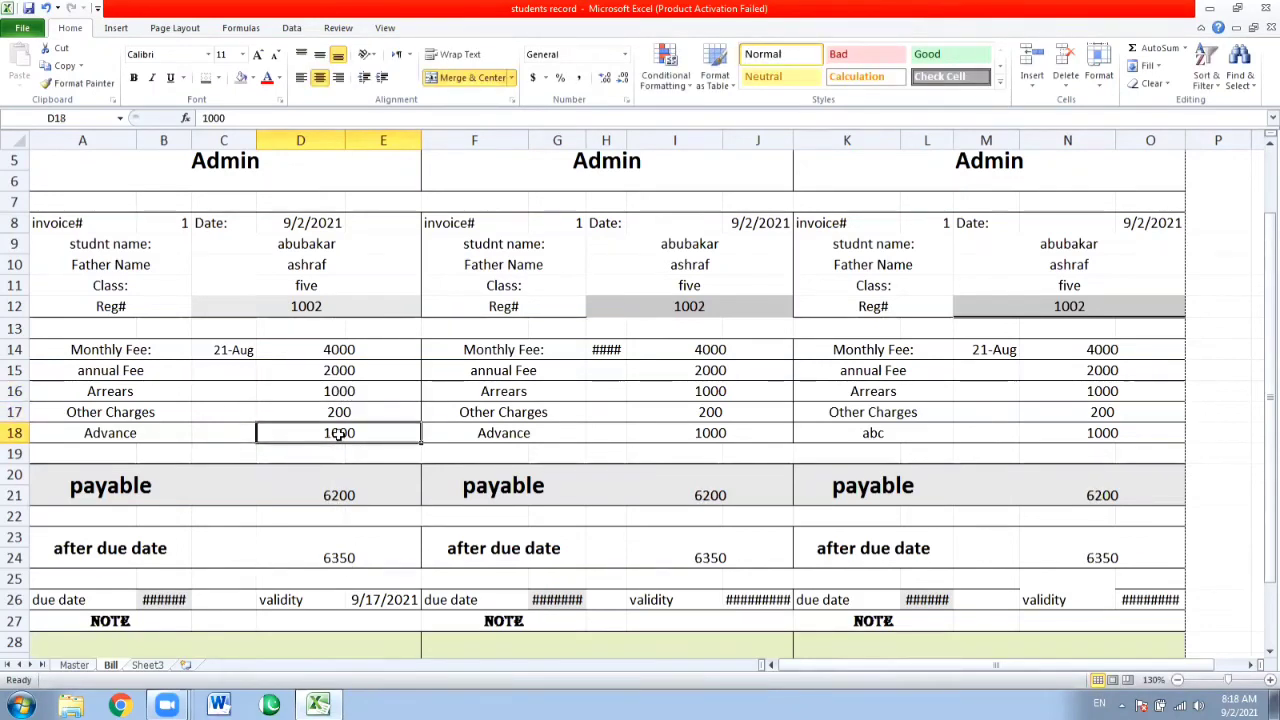
pyautogui.press('BackSpace')
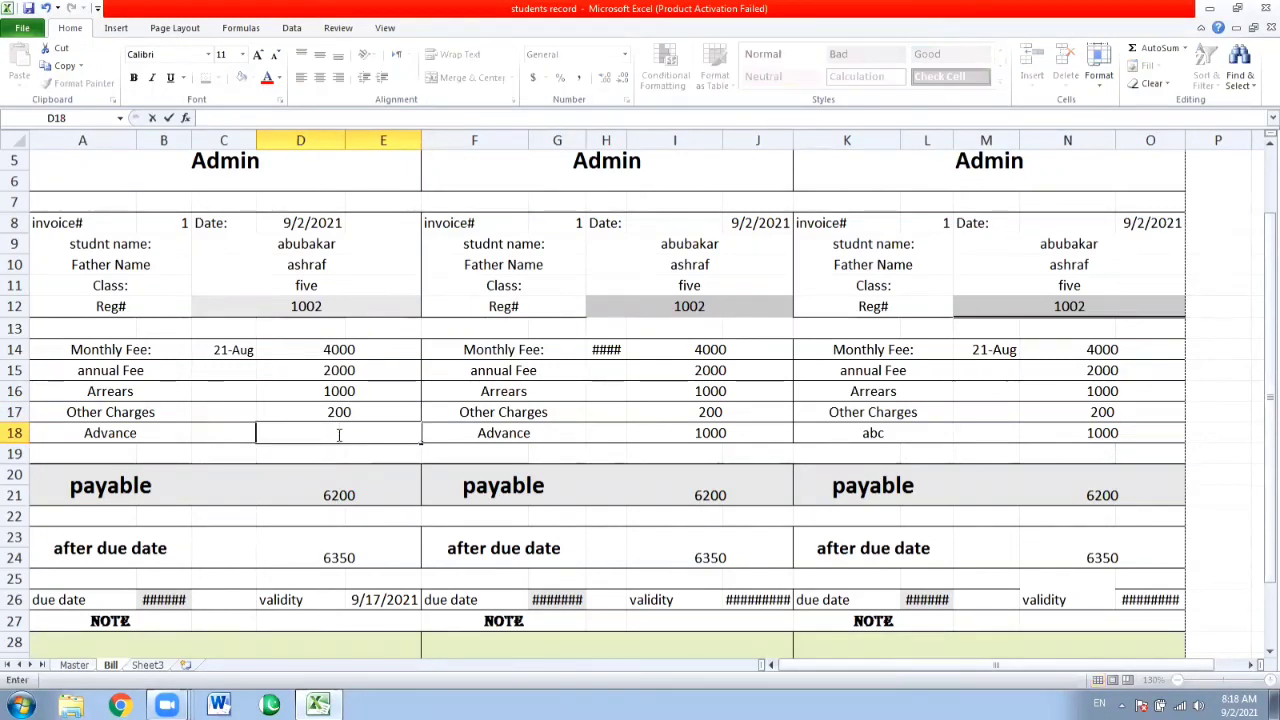
pyautogui.press('Up')
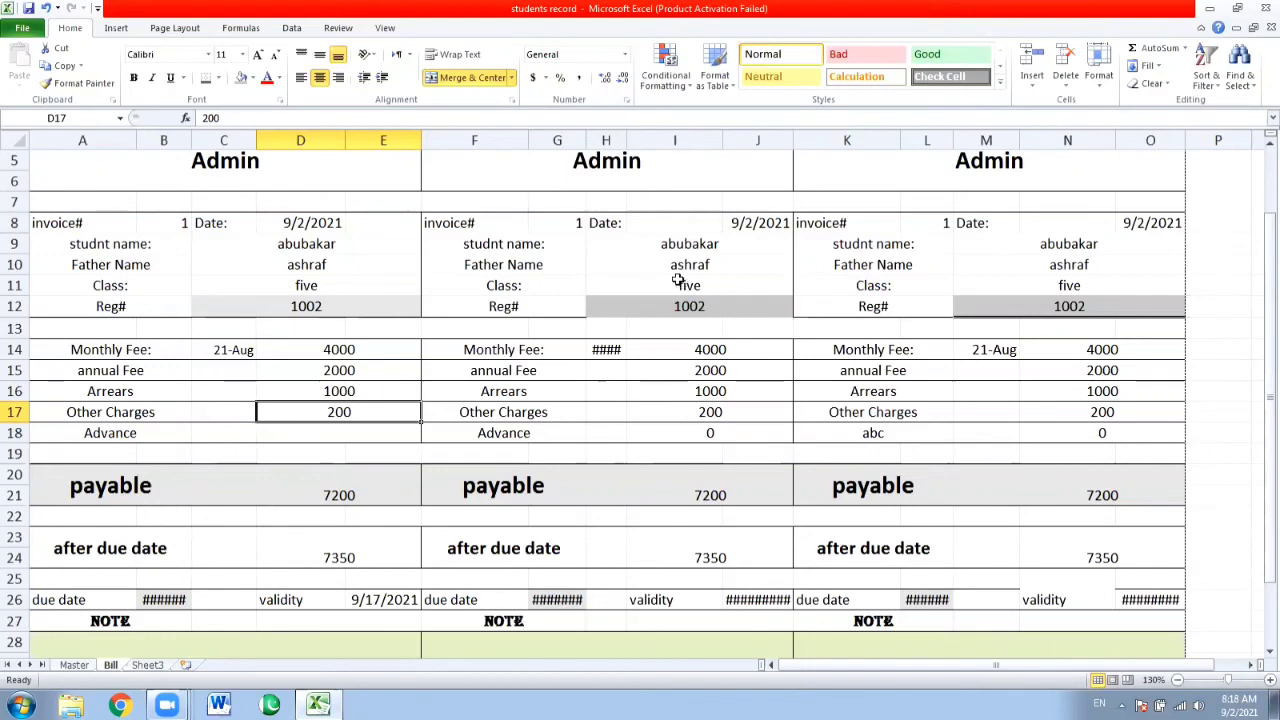
# Set the bank copy's Class in cell C11 to four
pyautogui.click(296, 282)
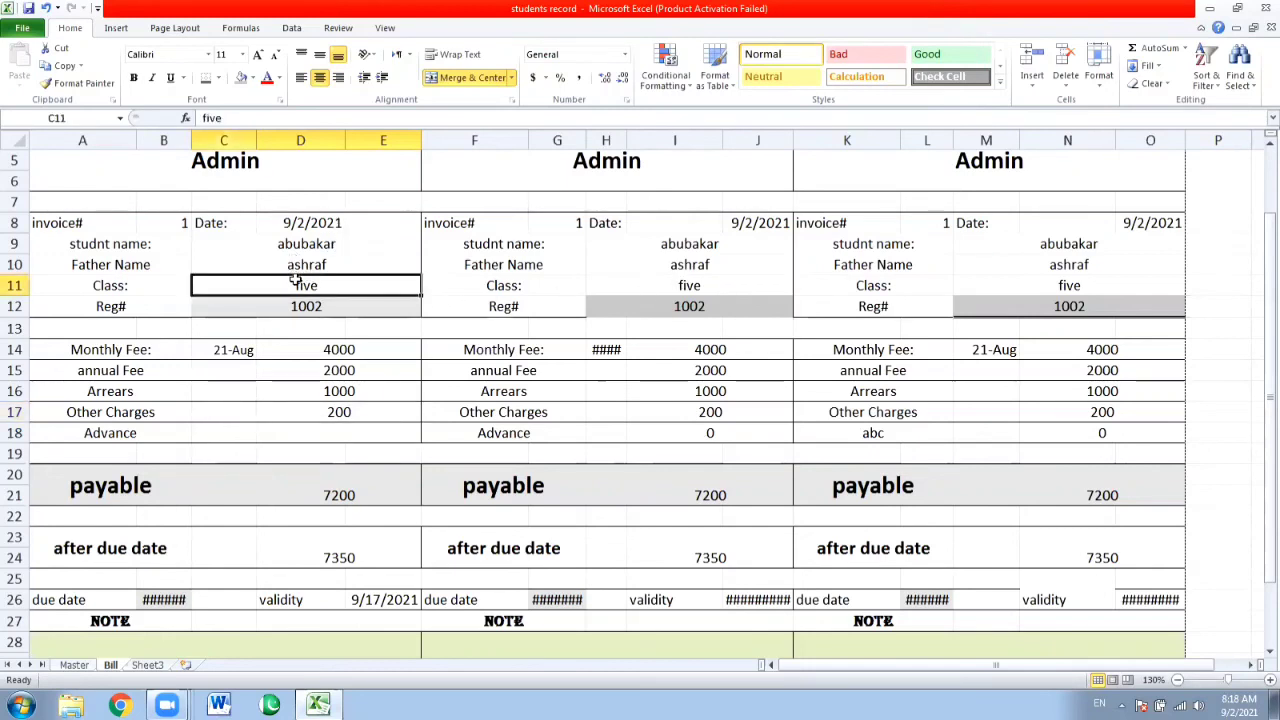
pyautogui.write('fou')
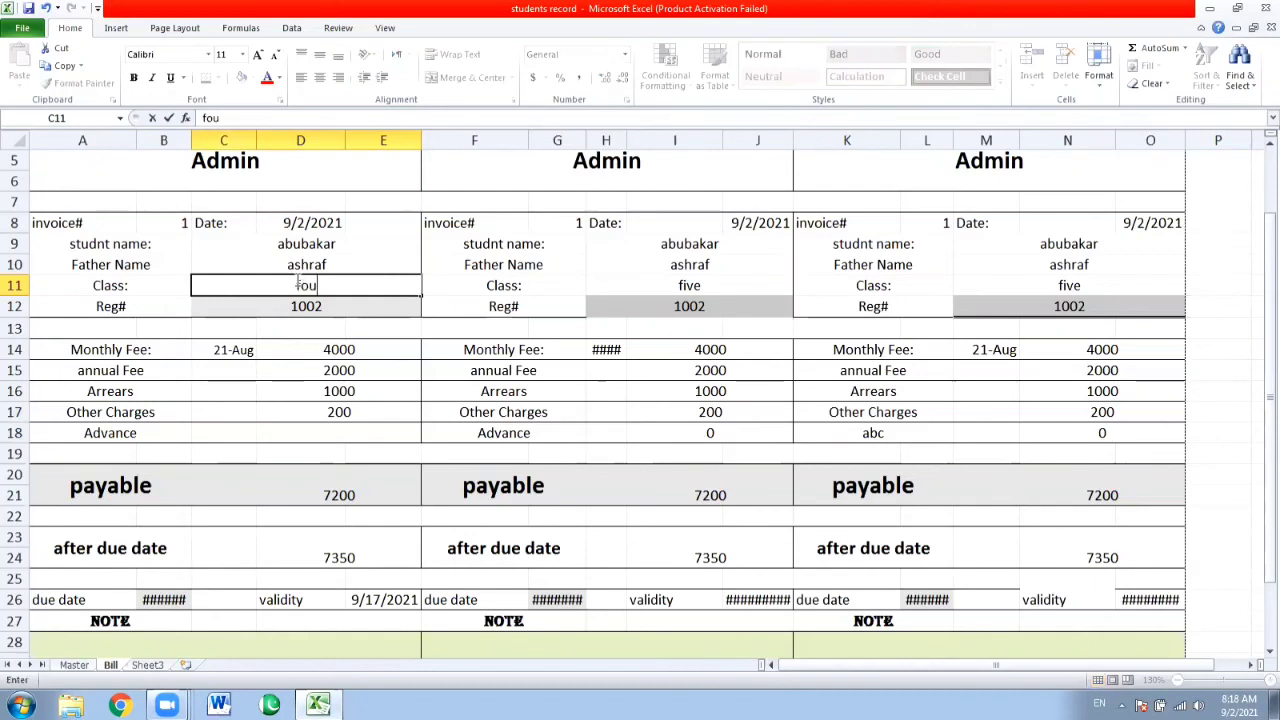
pyautogui.write('r')
pyautogui.press('Return')
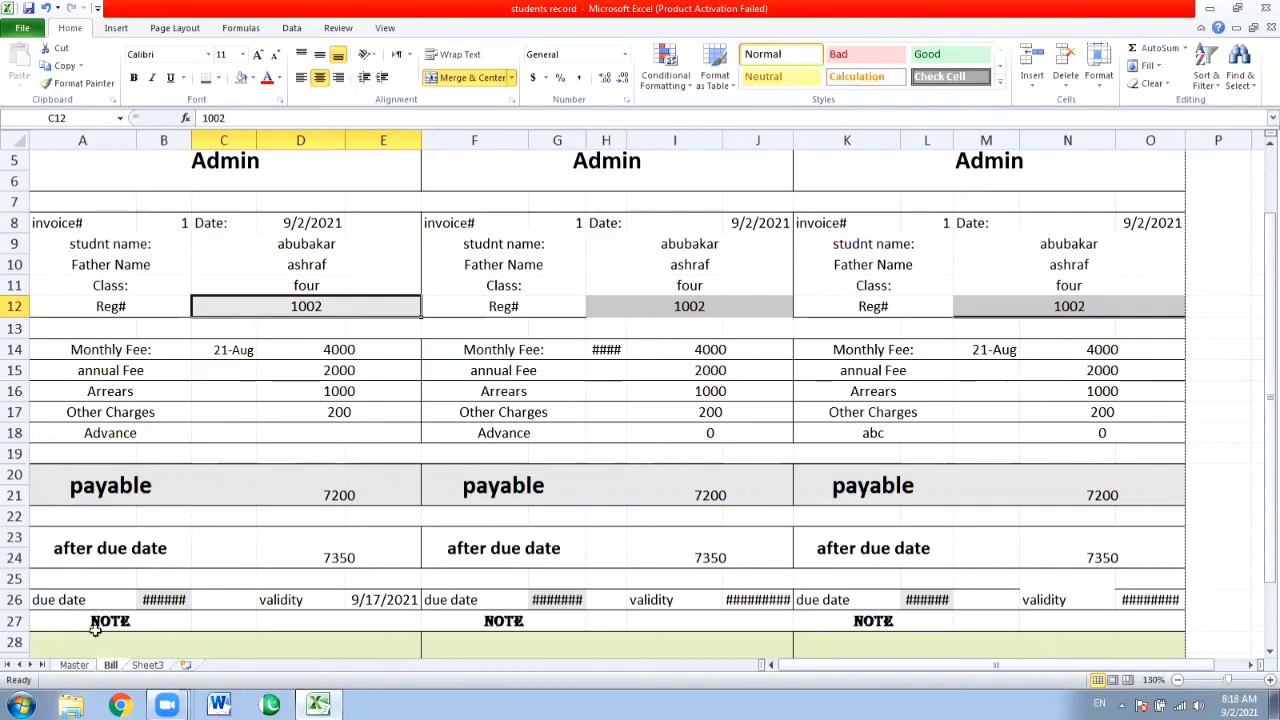
# Switch to the Master sheet and insert a blank column before the Annual fee column
pyautogui.click(73, 665)
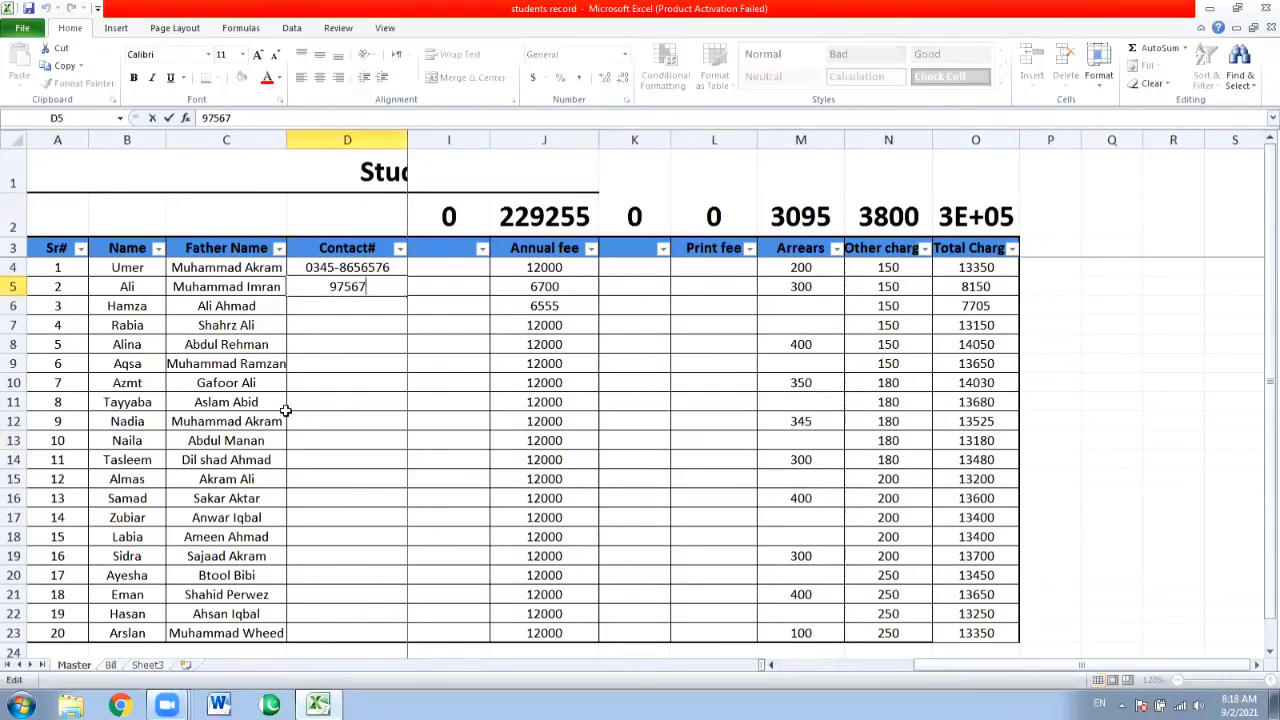
pyautogui.click(326, 372)
pyautogui.moveTo(529, 411); pyautogui.dragTo(616, 443)
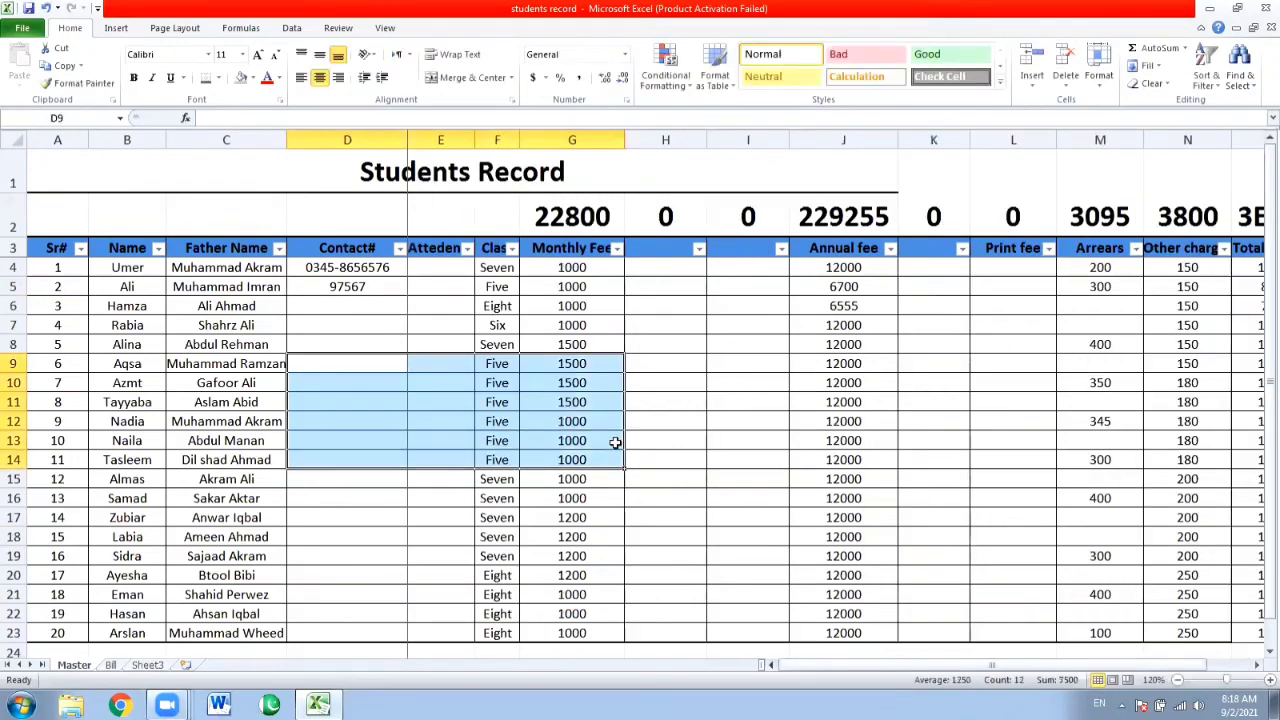
pyautogui.click(757, 359)
pyautogui.click(921, 251)
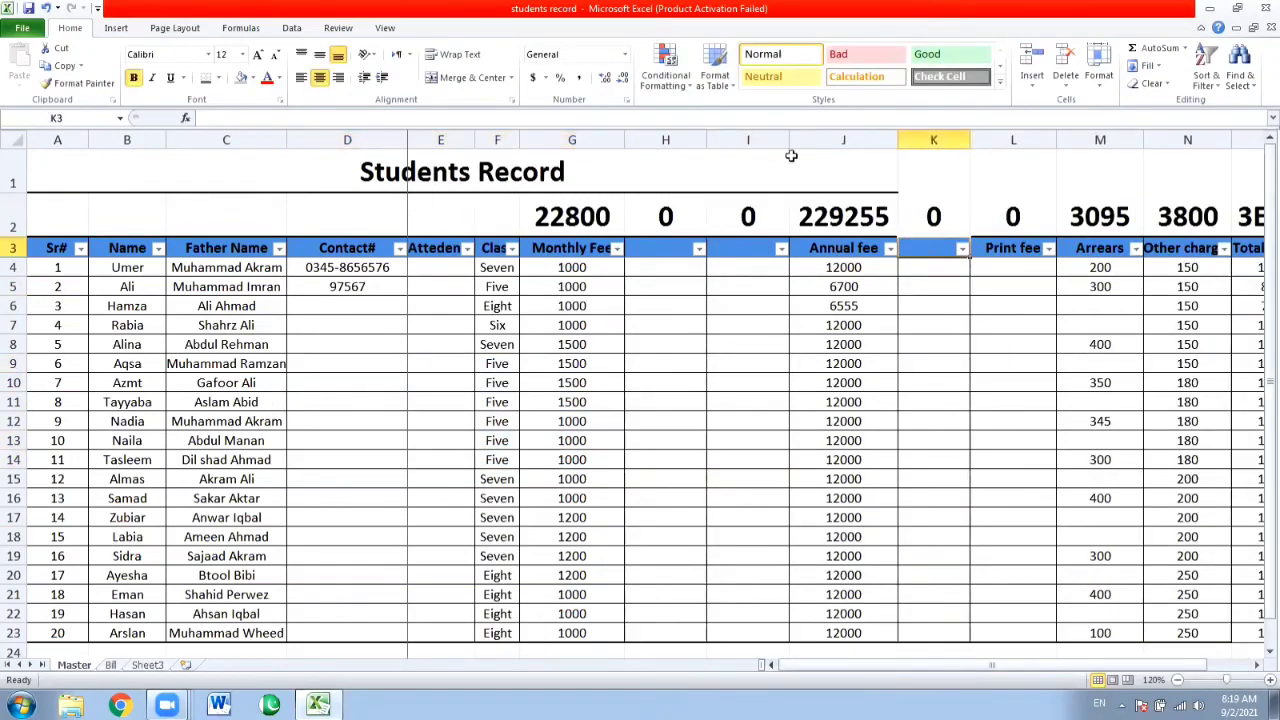
pyautogui.click(858, 133)
pyautogui.rightClick(858, 133)
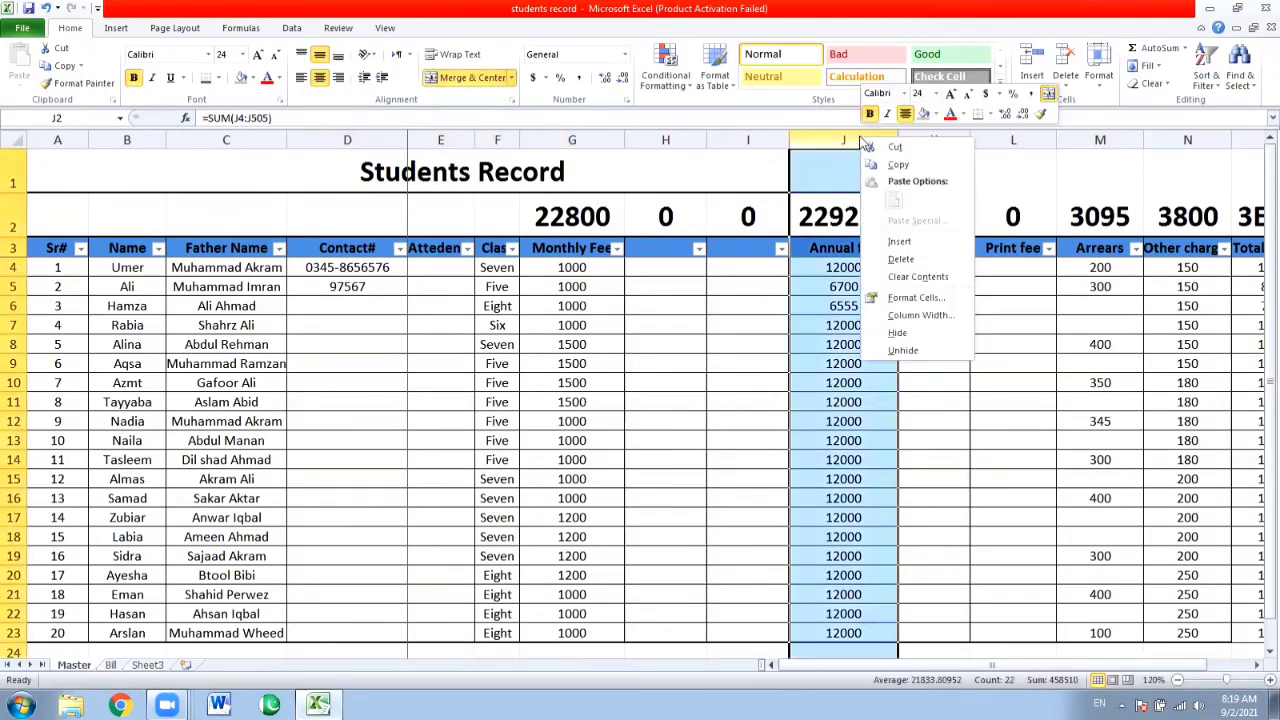
pyautogui.click(912, 243)
# Enter the heading "advance" for the new column in cell J3
pyautogui.click(829, 243)
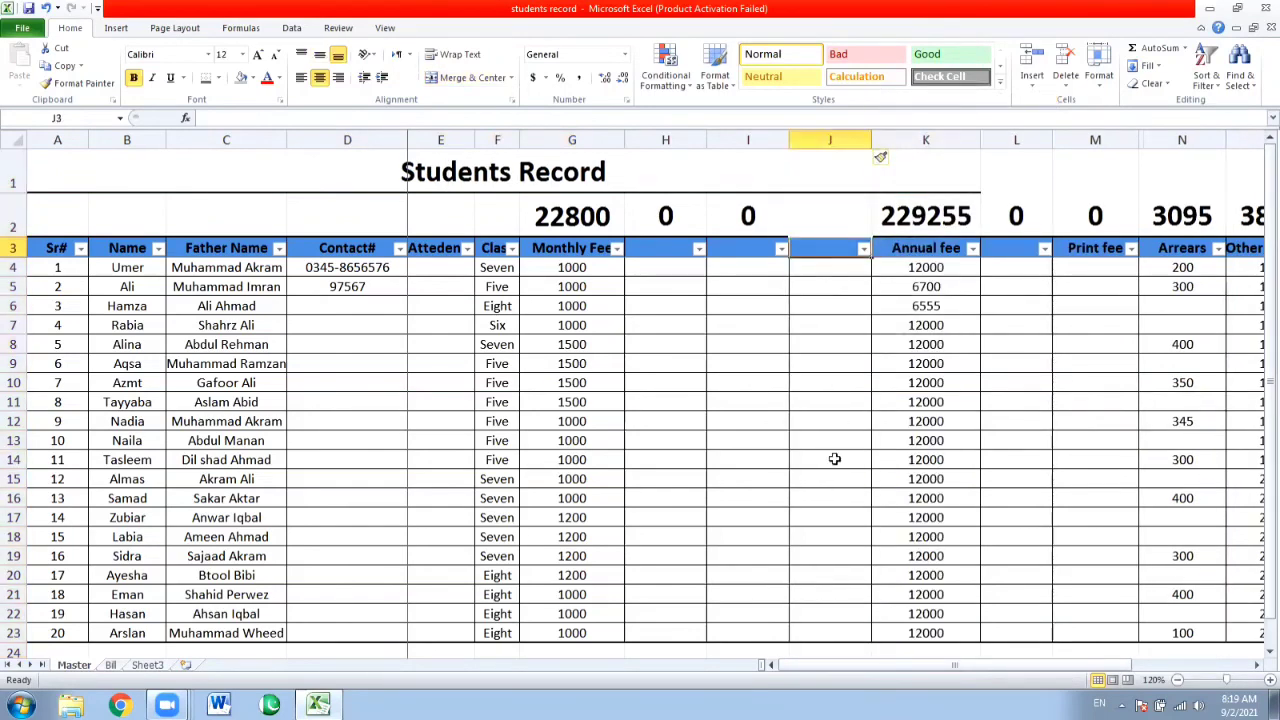
pyautogui.write('adva')
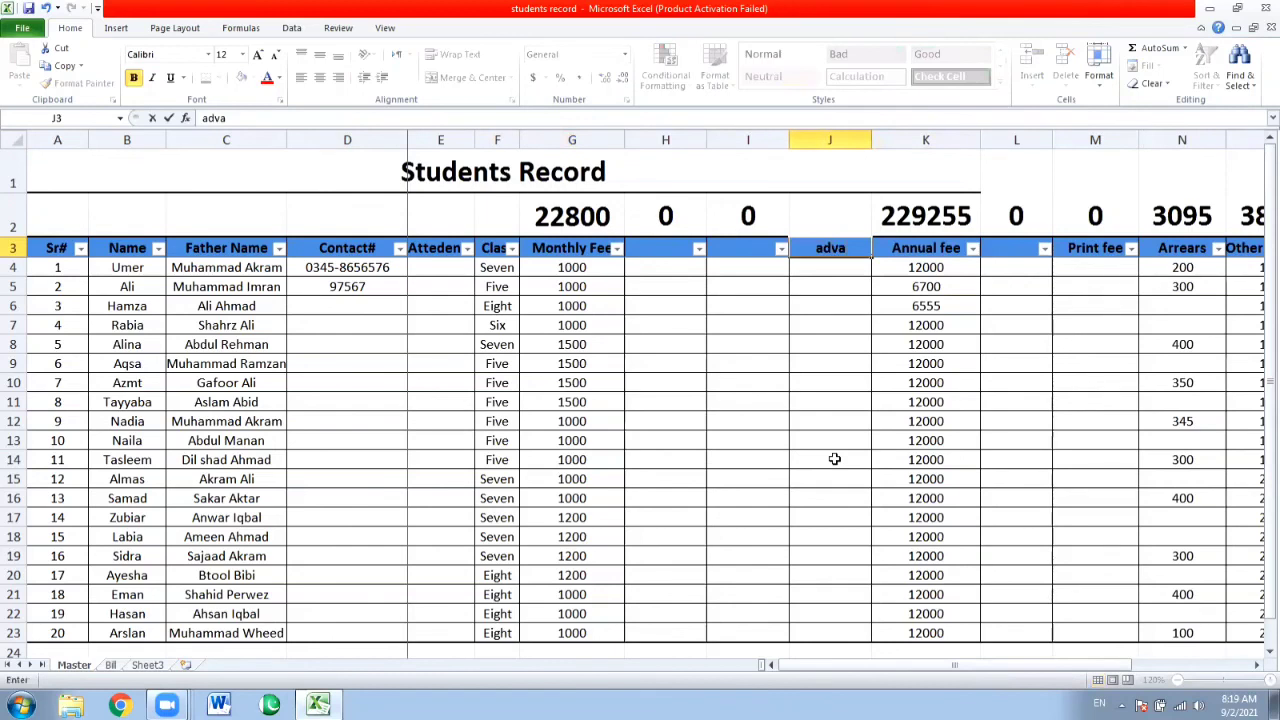
pyautogui.write('nce')
pyautogui.press('Return')
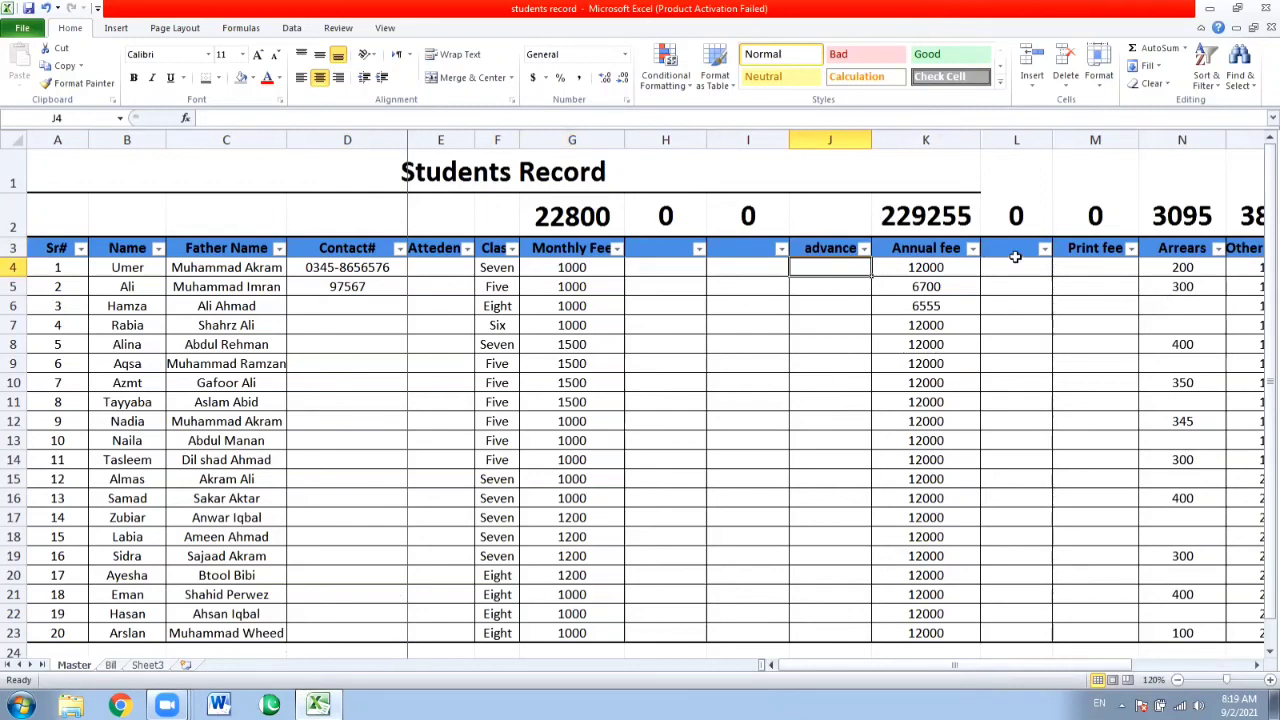
pyautogui.click(1092, 240)
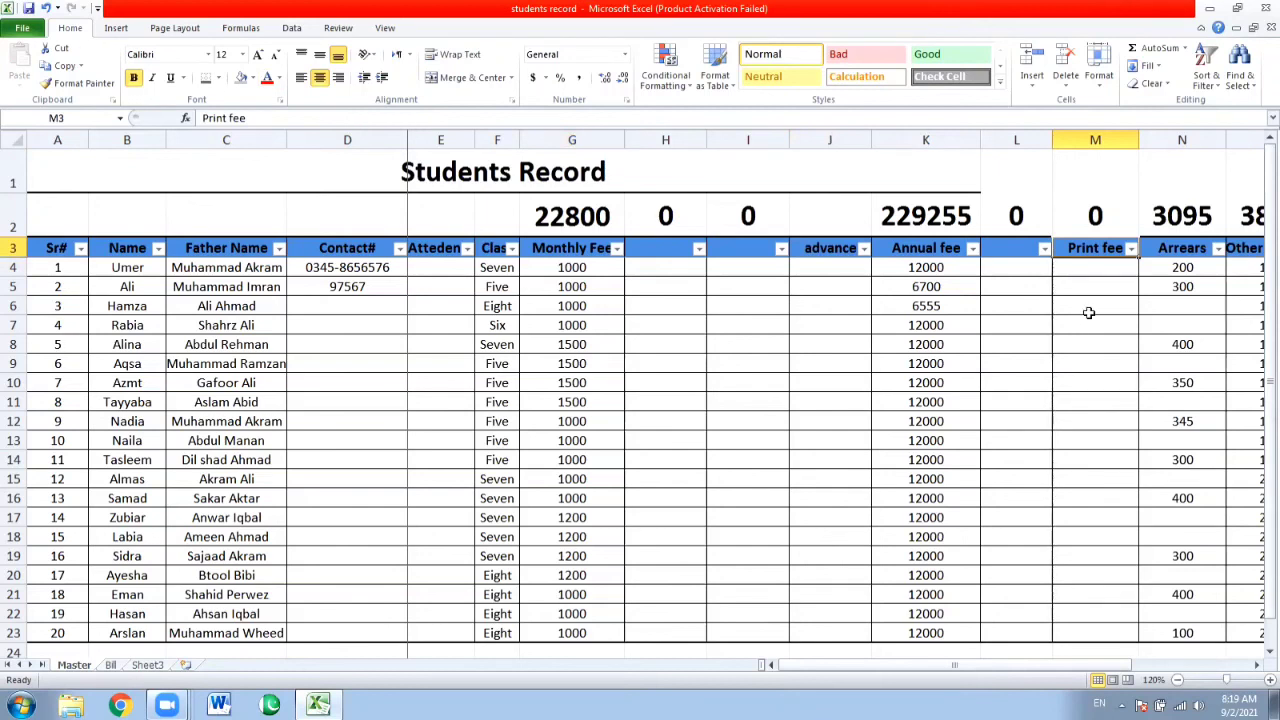
pyautogui.click(972, 255)
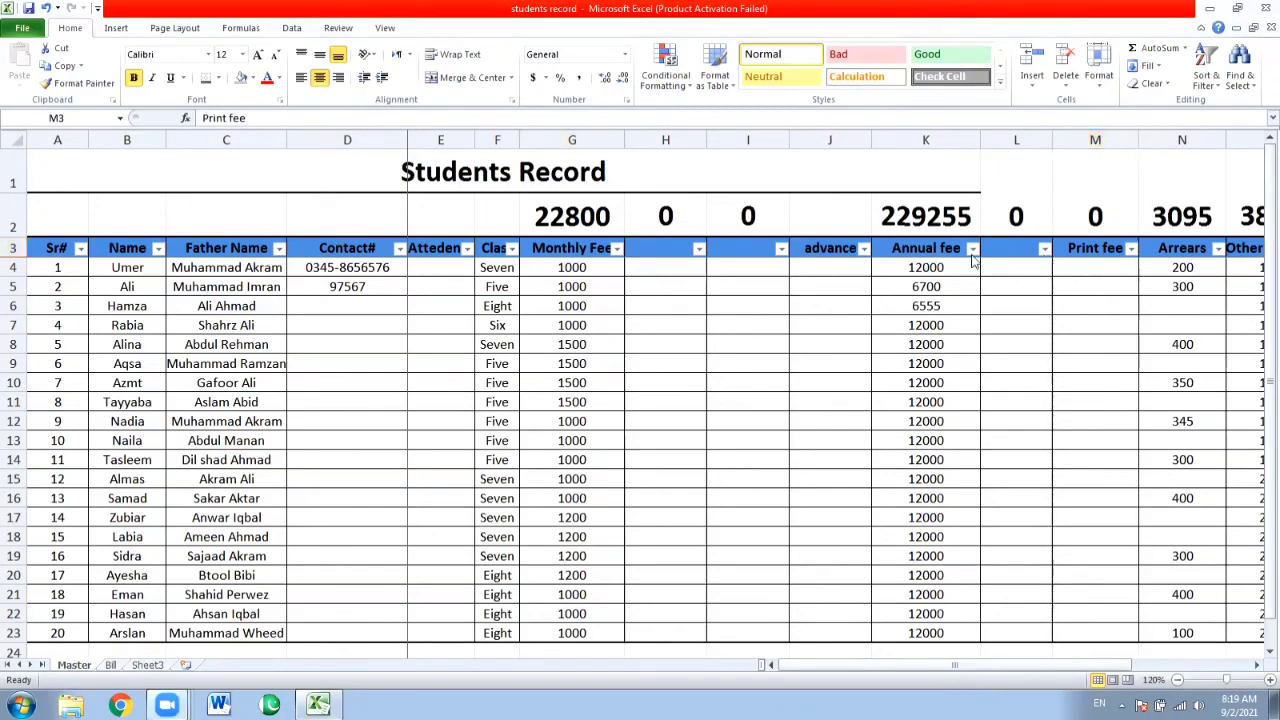